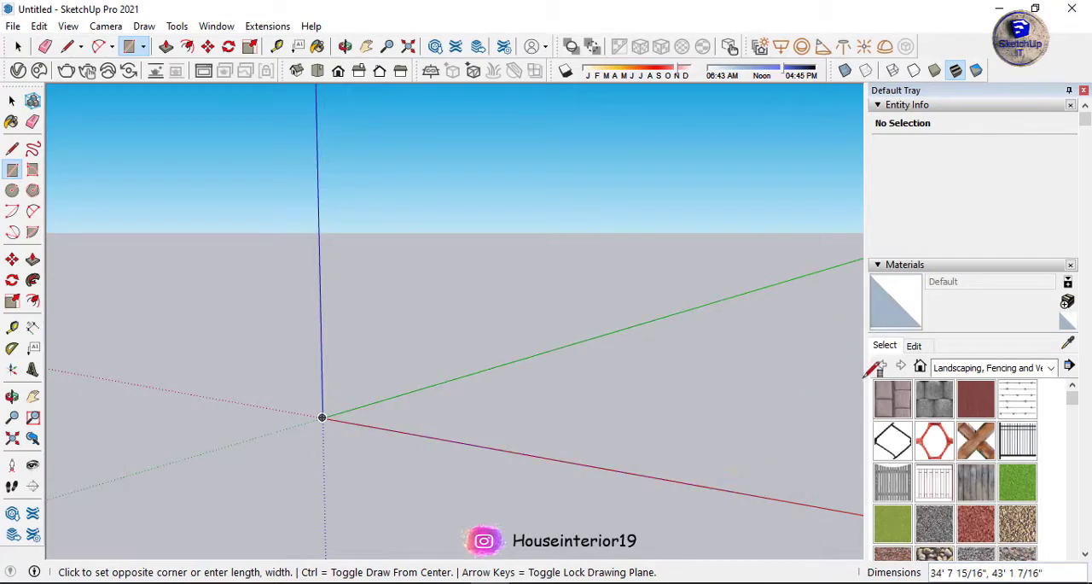
# Draw a ground rectangle about 33' by 52' starting from the origin.
pyautogui.click(859, 363)
pyautogui.press('space')
pyautogui.moveTo(464, 332); pyautogui.dragTo(499, 461, button='middle')
pyautogui.click(385, 478)
# Measure half the base rectangle's length and width, starting from the midpoint of its front edge.
pyautogui.scroll(4, 460, 473)
pyautogui.press('t')
pyautogui.click(529, 420)
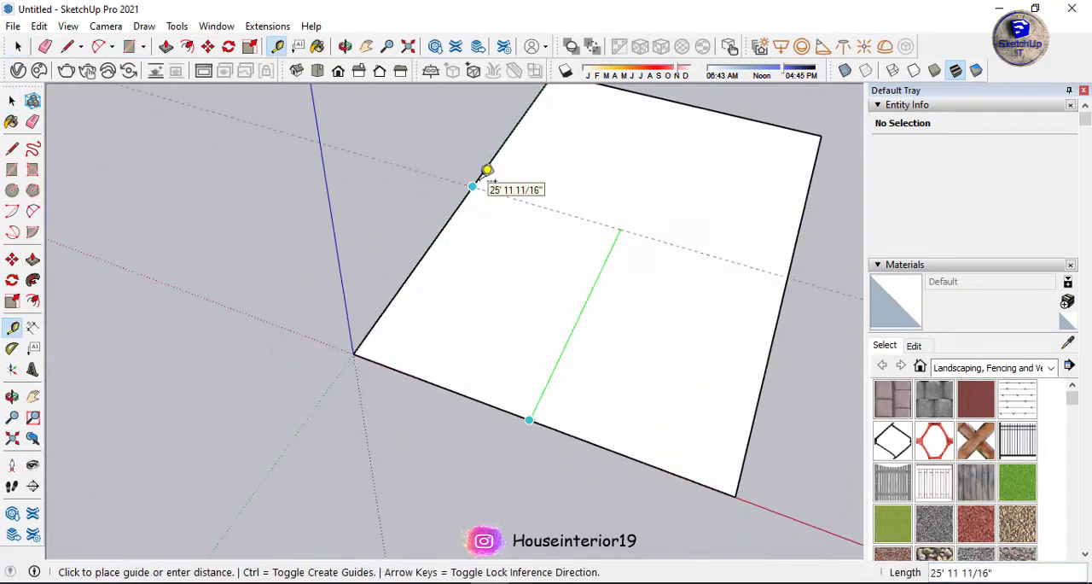
pyautogui.scroll(3, 535, 422)
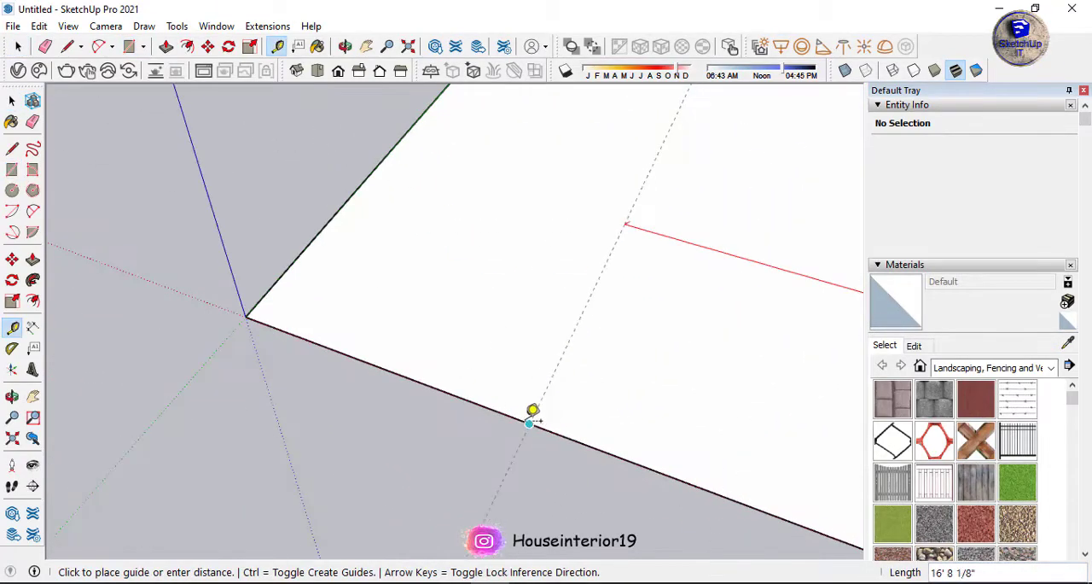
pyautogui.press('Escape')
pyautogui.scroll(-6, 341, 404)
pyautogui.moveTo(346, 405); pyautogui.dragTo(338, 358, button='middle')
# Extrude the base rectangle upward into a block about 22' high with Push/Pull.
pyautogui.press('p')
pyautogui.click(505, 365)
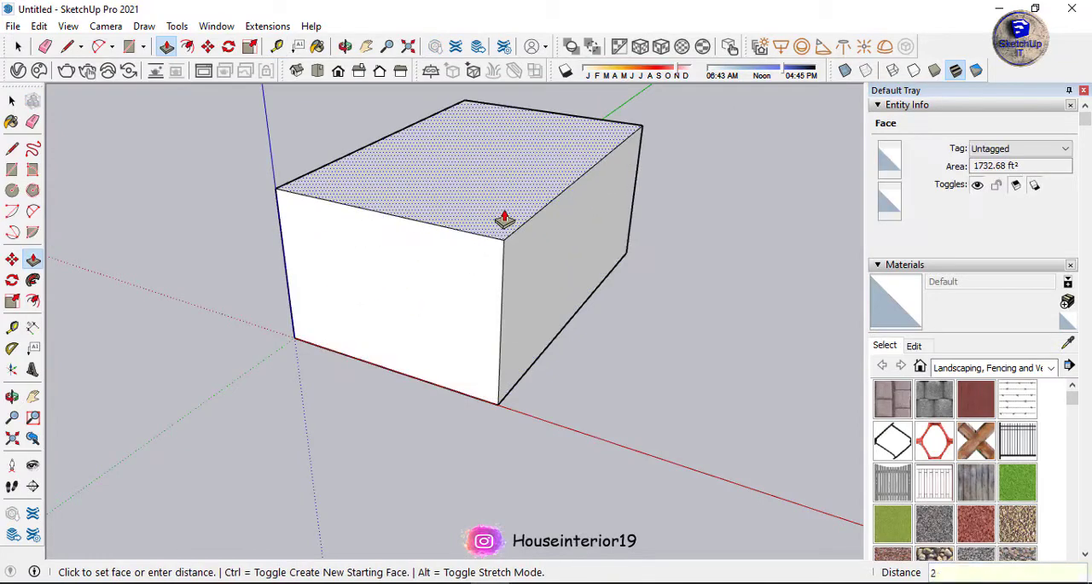
pyautogui.press('Return')
pyautogui.moveTo(478, 341); pyautogui.dragTo(600, 286, button='middle')
# Place a horizontal guide 11' up the front wall and divide the front and side walls along it.
pyautogui.click(555, 384)
pyautogui.click(487, 342)
pyautogui.press('t')
pyautogui.scroll(2, 546, 342)
pyautogui.click(533, 371)
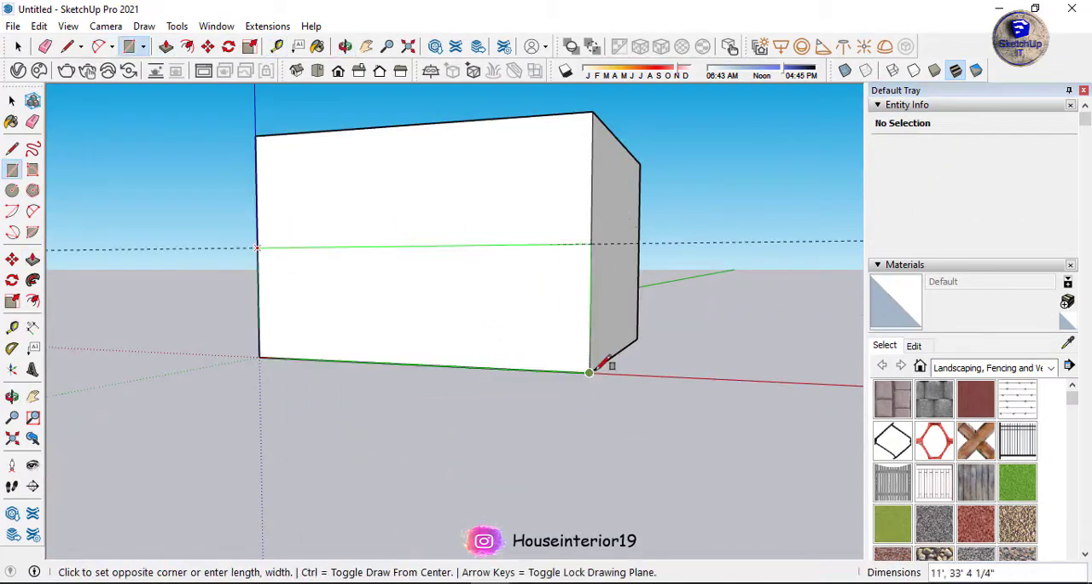
pyautogui.moveTo(588, 348); pyautogui.dragTo(607, 311, button='middle')
pyautogui.press('space')
# Divide the front wall vertically along a guide near the origin and erase the horizontal line on the narrow strip.
pyautogui.scroll(2, 607, 311)
pyautogui.moveTo(568, 275); pyautogui.dragTo(599, 296, button='middle')
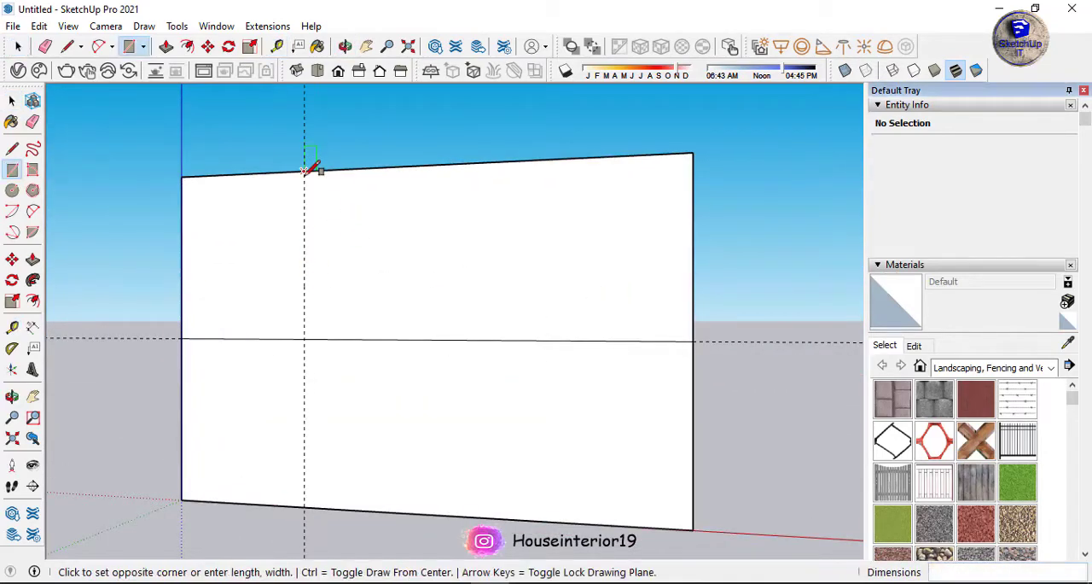
pyautogui.moveTo(387, 181); pyautogui.dragTo(408, 323, button='middle')
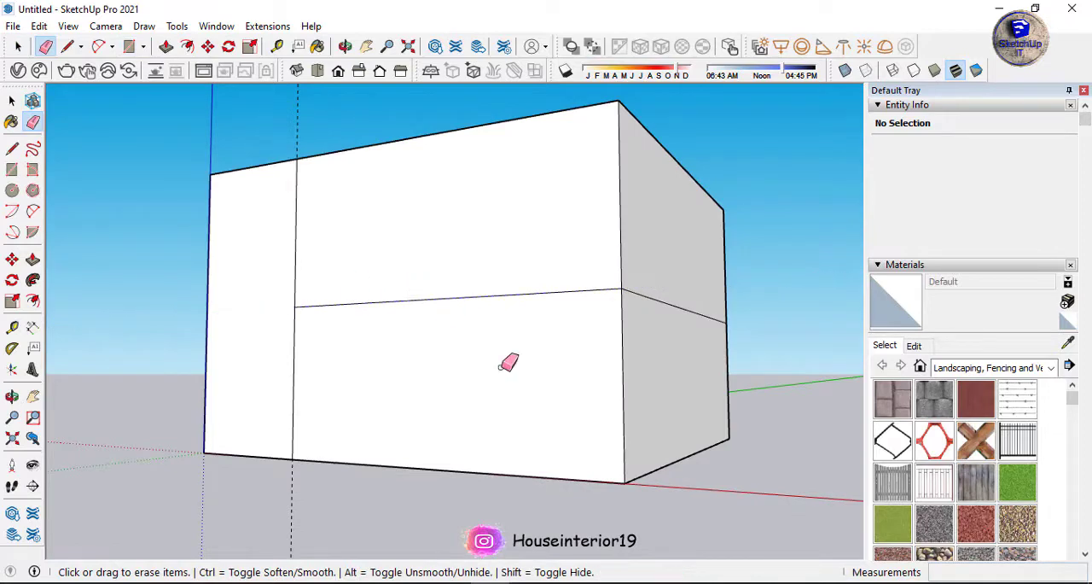
# Place two parallel guides on the front wall, one above and one below the horizontal dividing line.
pyautogui.press('t')
pyautogui.scroll(3, 510, 291)
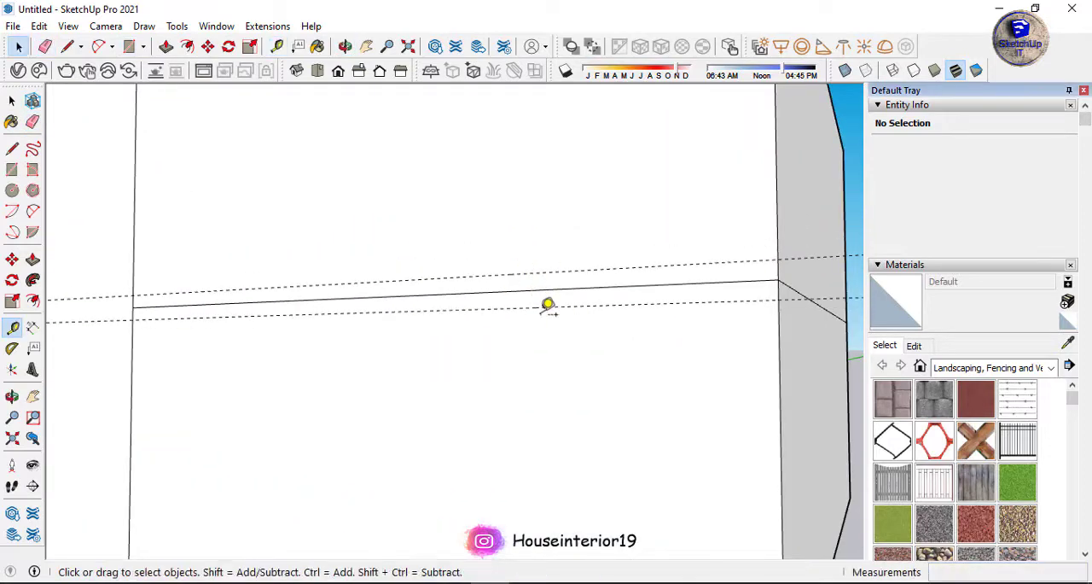
pyautogui.scroll(-3, 758, 284)
pyautogui.moveTo(757, 283)
pyautogui.mouseDown(button='middle')
pyautogui.moveTo(631, 316)
pyautogui.moveTo(568, 302)
pyautogui.moveTo(629, 244)
pyautogui.mouseUp(button='middle')
# Push the upper and lower front faces inward to form recesses, leaving the floor slab between them.
pyautogui.press('p')
pyautogui.click(706, 243)
pyautogui.click(566, 373)
pyautogui.click(748, 290)
pyautogui.moveTo(741, 316); pyautogui.dragTo(487, 361, button='middle')
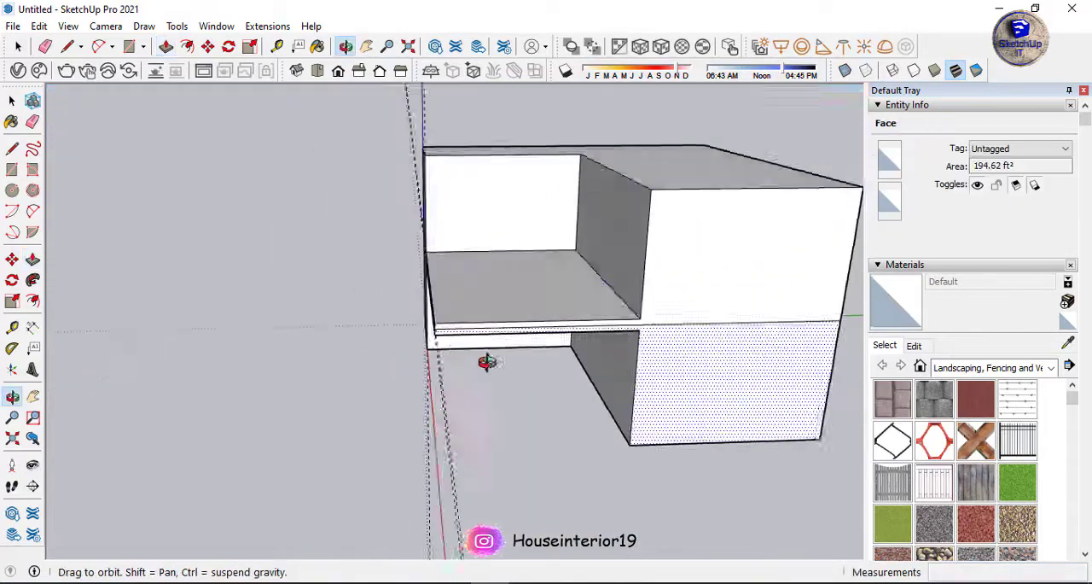
# Complete the floor slab's edge with a line and pull its front face out 2'.
pyautogui.scroll(3, 591, 312)
pyautogui.press('l')
pyautogui.scroll(-5, 634, 333)
pyautogui.moveTo(634, 334); pyautogui.dragTo(768, 328, button='middle')
pyautogui.scroll(4, 478, 328)
pyautogui.press('p')
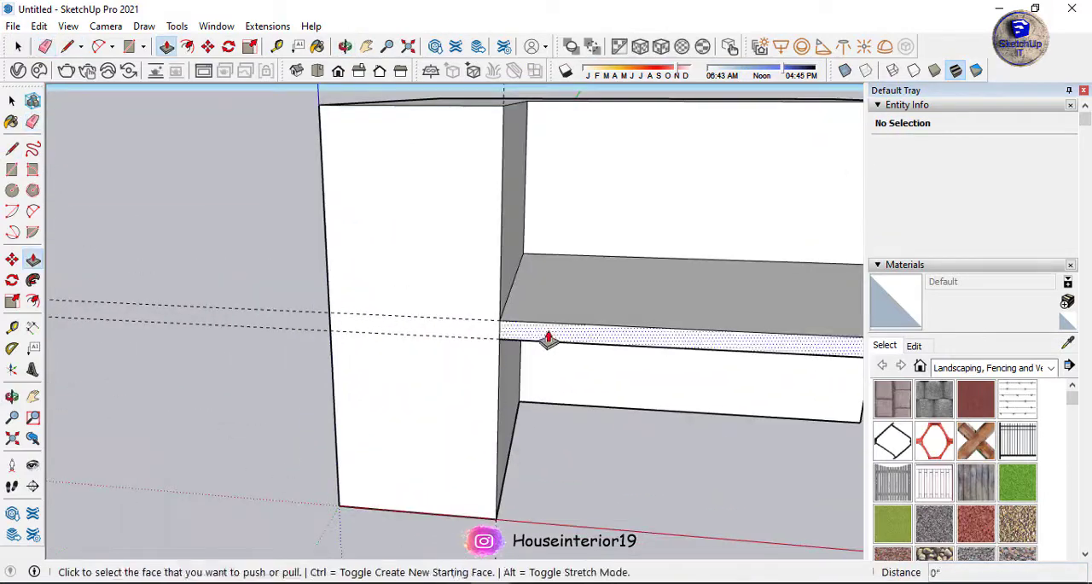
pyautogui.click(548, 339)
pyautogui.write("2'")
pyautogui.press('Return')
# Pull the floor slab's exposed end face sideways across the front of the corner block.
pyautogui.moveTo(552, 358); pyautogui.dragTo(659, 266, button='middle')
pyautogui.scroll(3, 653, 266)
pyautogui.scroll(5, 636, 327)
pyautogui.click(651, 310)
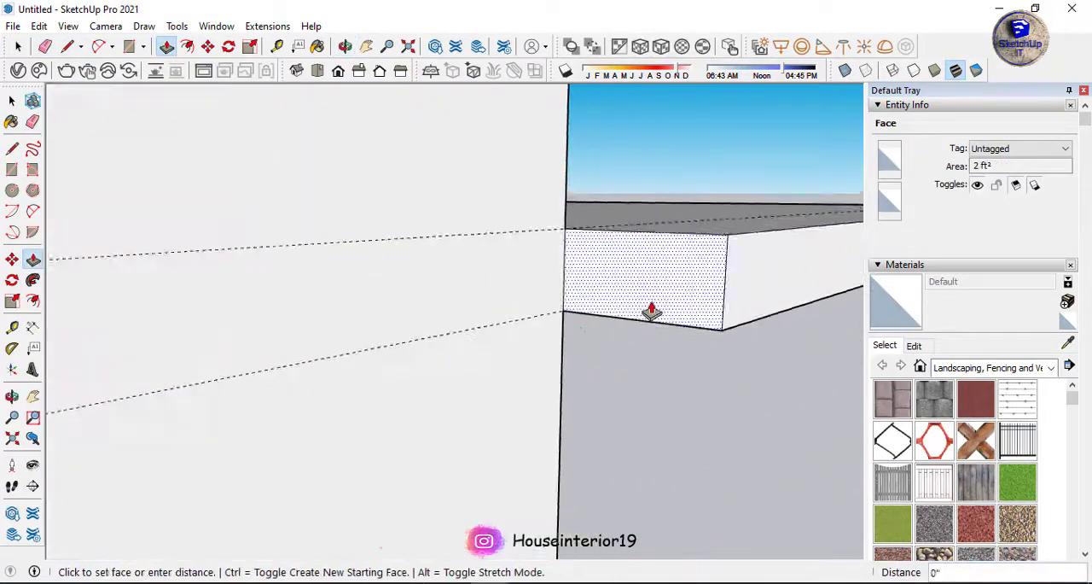
pyautogui.write('6')
pyautogui.press('Return')
pyautogui.scroll(-5, 651, 310)
# Place a guide 1' below the top edge of the upper recess's back wall.
pyautogui.moveTo(651, 309); pyautogui.dragTo(517, 190, button='middle')
pyautogui.press('t')
pyautogui.click(531, 191)
pyautogui.write("1'")
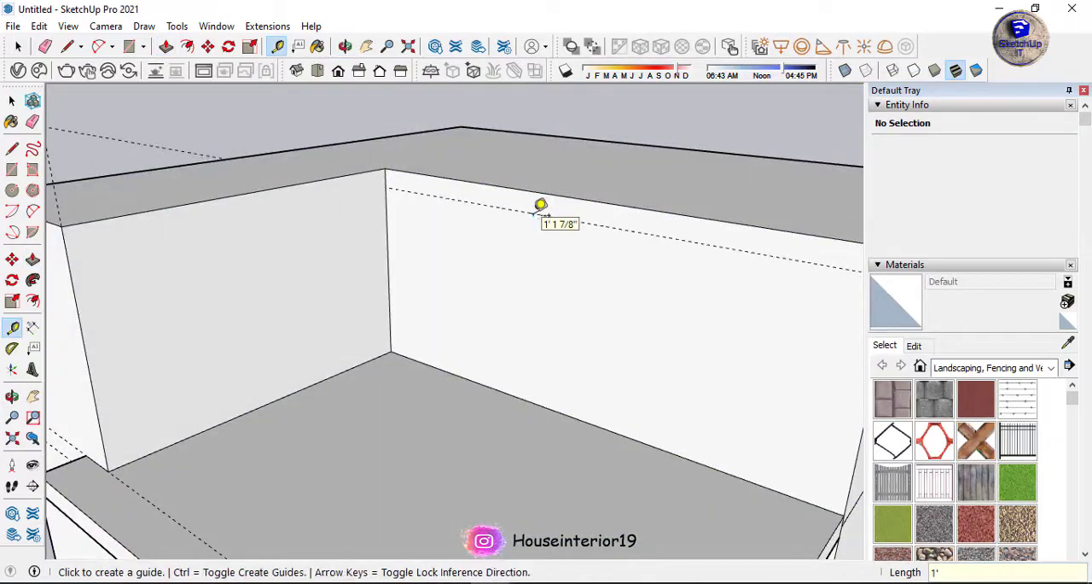
pyautogui.press('Return')
# Draw rectangles along the top of the recess walls and pull them out to form a roof slab above the balcony.
pyautogui.press('r')
pyautogui.scroll(-3, 449, 264)
pyautogui.click(408, 204)
pyautogui.click(615, 249)
pyautogui.click(451, 495)
pyautogui.moveTo(342, 295); pyautogui.dragTo(546, 204, button='middle')
pyautogui.click(500, 246)
pyautogui.click(494, 517)
pyautogui.scroll(-4, 495, 427)
pyautogui.moveTo(589, 247); pyautogui.dragTo(408, 232, button='middle')
# Pull the side faces of the roof slab and floor slab outward beyond the side wall.
pyautogui.press('r')
pyautogui.scroll(3, 598, 222)
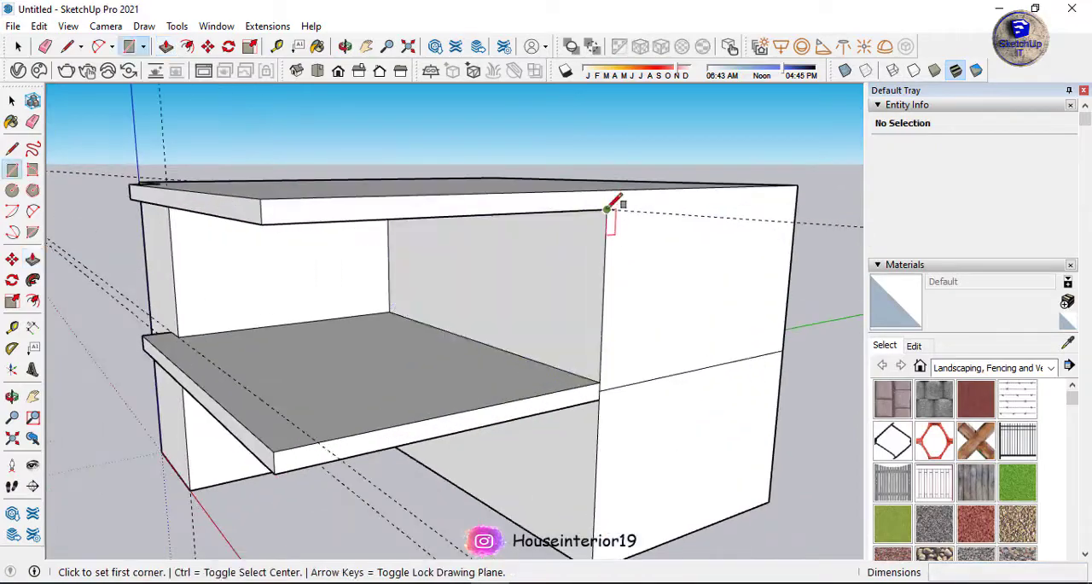
pyautogui.doubleClick(269, 211)
pyautogui.doubleClick(288, 458)
# Draw a rectangle on the roof and extrude it 9' to create the rooftop room.
pyautogui.moveTo(266, 317); pyautogui.dragTo(497, 134, button='middle')
pyautogui.press('r')
pyautogui.click(548, 401)
pyautogui.scroll(-3, 559, 307)
pyautogui.press('p')
pyautogui.click(547, 298)
pyautogui.write("9'")
pyautogui.press('Return')
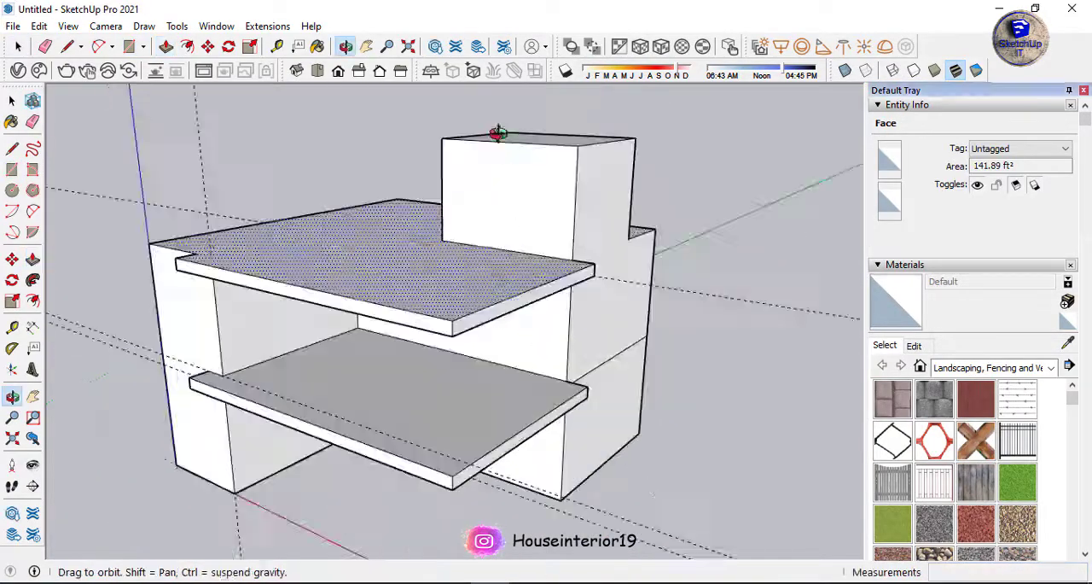
# Draw a rectangle over the main roof to separate it from the slab overhang and erase the surplus edge.
pyautogui.moveTo(444, 358); pyautogui.dragTo(631, 469, button='middle')
pyautogui.scroll(3, 419, 372)
pyautogui.moveTo(419, 372); pyautogui.dragTo(290, 373, button='middle')
pyautogui.scroll(4, 290, 373)
pyautogui.press('r')
pyautogui.click(74, 359)
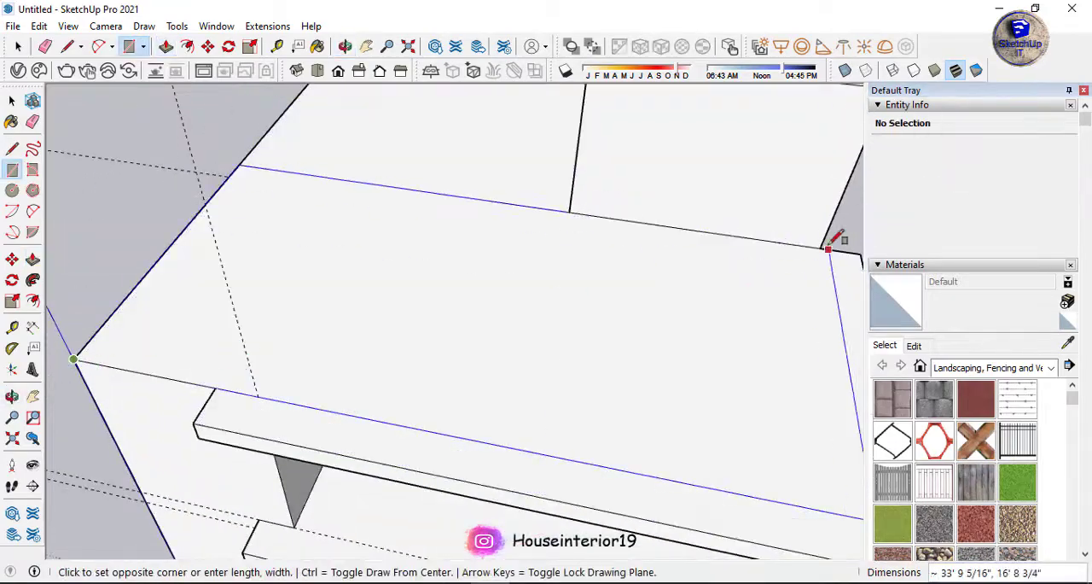
pyautogui.click(827, 246)
pyautogui.scroll(-3, 504, 302)
pyautogui.press('e')
pyautogui.click(487, 240)
# Offset the main roof outline inward by 1'.
pyautogui.write('f')
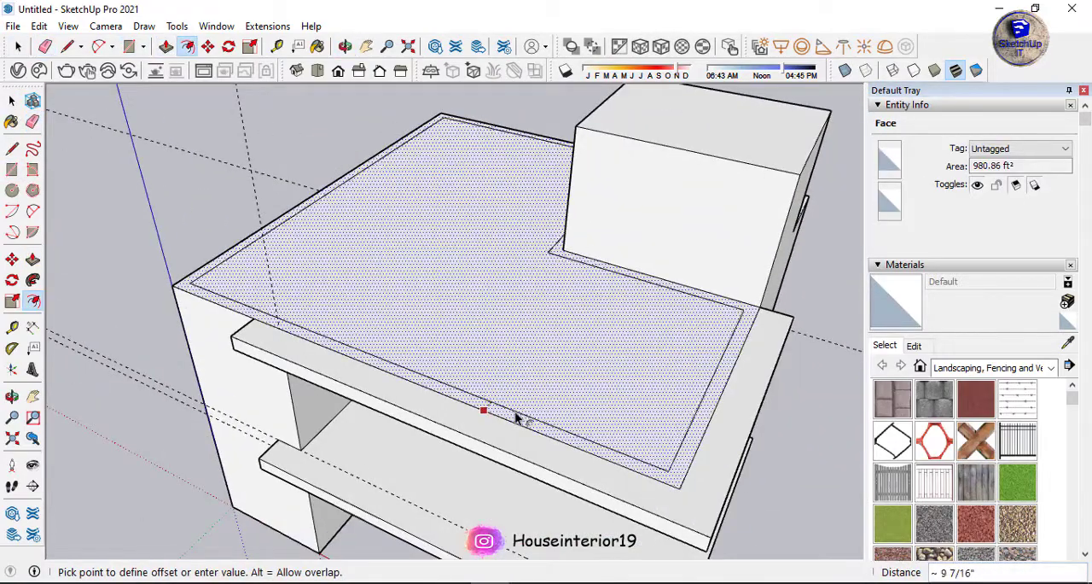
pyautogui.write("1'")
pyautogui.press('Return')
# Complete the parapet outline around the rooftop room with lines and erase the surplus offset segments.
pyautogui.press('space')
pyautogui.scroll(3, 751, 306)
pyautogui.press('l')
pyautogui.click(750, 305)
pyautogui.press('e')
pyautogui.click(585, 260)
pyautogui.moveTo(485, 283); pyautogui.dragTo(54, 222, button='middle')
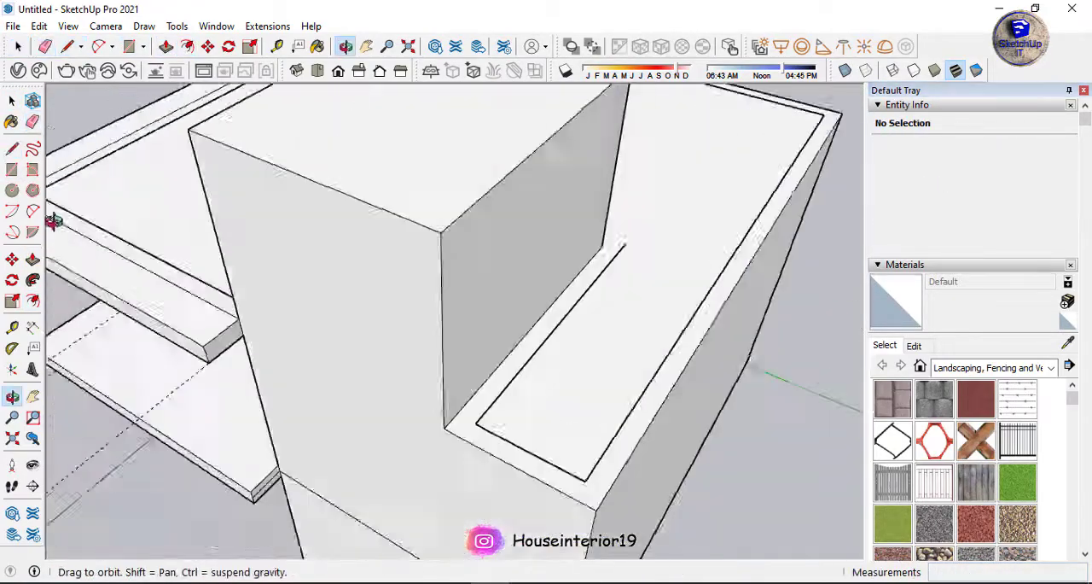
pyautogui.scroll(2, 621, 255)
pyautogui.click(606, 267)
# Pull the roof's border band up about 2' to form the parapet.
pyautogui.moveTo(414, 450); pyautogui.dragTo(271, 318, button='middle')
pyautogui.scroll(1, 286, 320)
pyautogui.press('p')
pyautogui.click(294, 326)
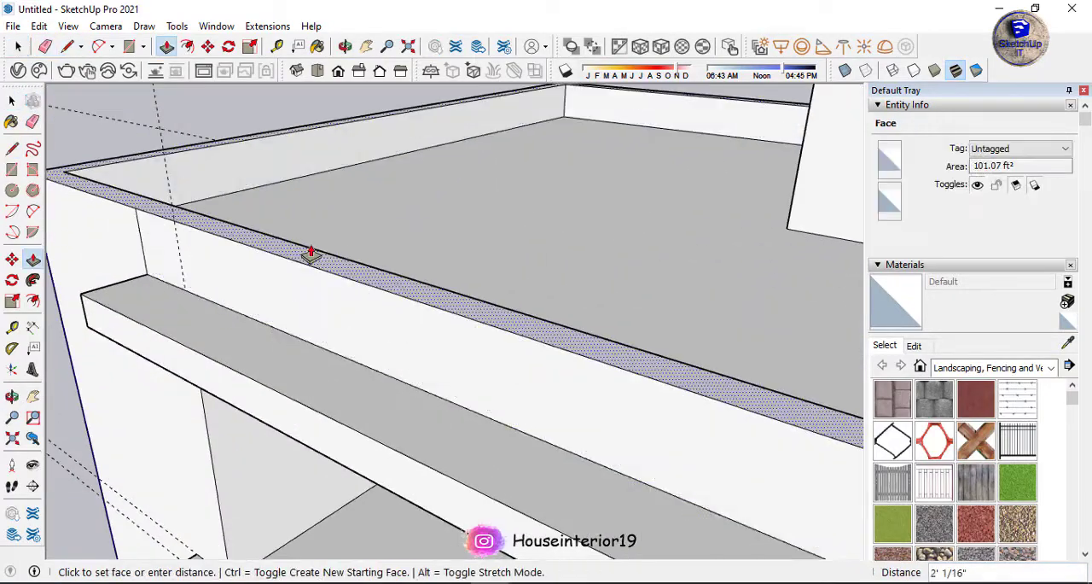
pyautogui.press('Return')
# Erase the leftover seam lines on the front wall below the parapet.
pyautogui.moveTo(312, 254); pyautogui.dragTo(414, 234, button='middle')
pyautogui.press('e')
pyautogui.moveTo(285, 234); pyautogui.dragTo(336, 230)
pyautogui.scroll(-3, 384, 247)
pyautogui.moveTo(384, 248); pyautogui.dragTo(409, 290, button='middle')
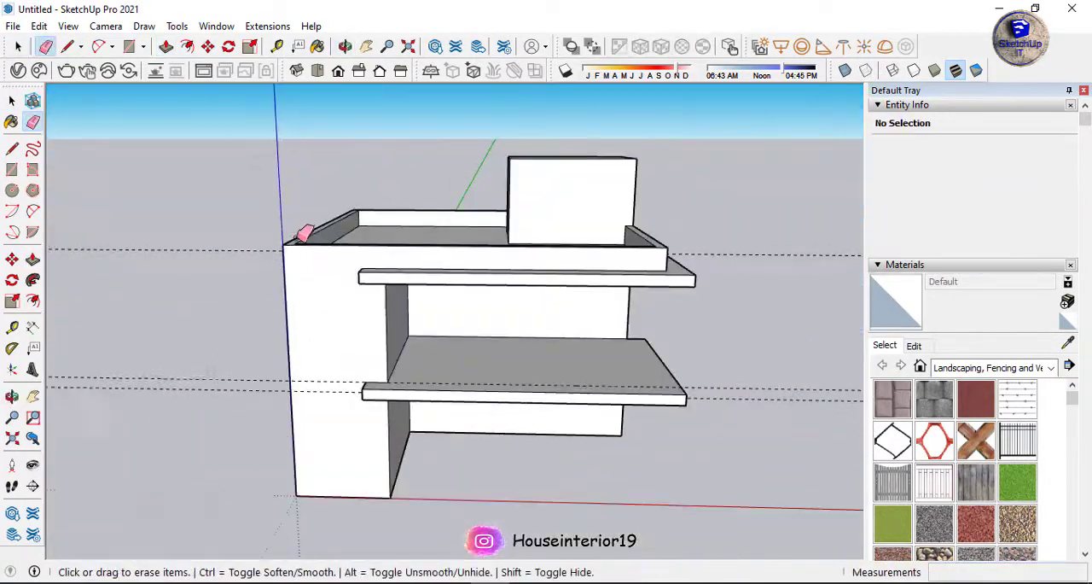
# Draw a rectangle on the corner block's front face to separate it from the parapet band and erase its lower edge.
pyautogui.scroll(4, 308, 243)
pyautogui.press('space')
pyautogui.press('f')
pyautogui.click(364, 289)
pyautogui.moveTo(375, 256)
pyautogui.mouseDown(button='middle')
pyautogui.moveTo(559, 288)
pyautogui.moveTo(566, 341)
pyautogui.mouseUp(button='middle')
pyautogui.press('r')
pyautogui.moveTo(564, 524); pyautogui.dragTo(338, 254)
pyautogui.moveTo(512, 333); pyautogui.dragTo(461, 264, button='middle')
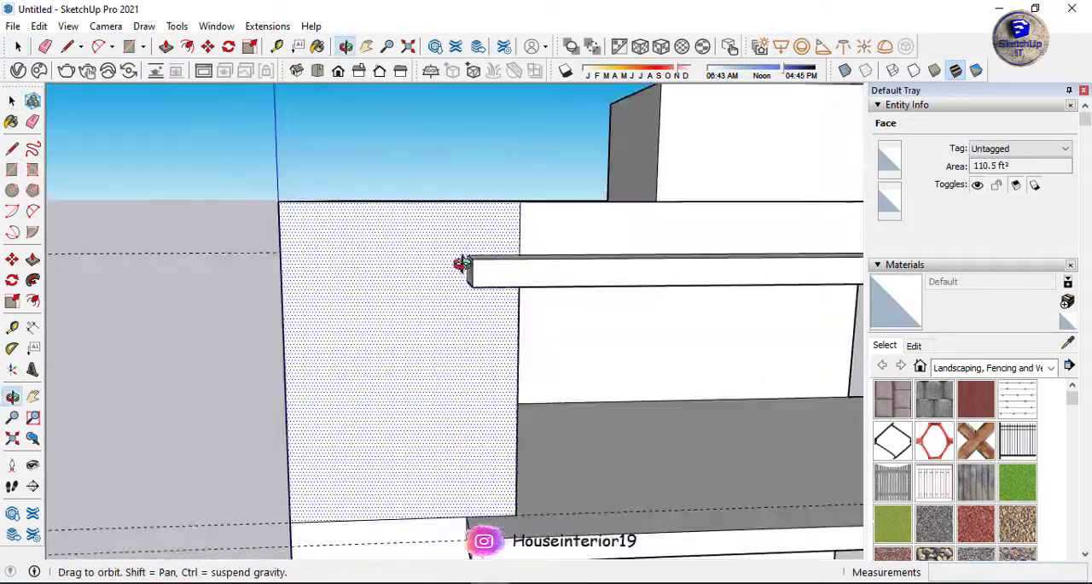
pyautogui.press('e')
pyautogui.moveTo(399, 431); pyautogui.dragTo(398, 408)
# Pull the lower recess's side wall out 6' to widen the corner block on the ground floor.
pyautogui.scroll(-4, 427, 367)
pyautogui.press('f')
pyautogui.scroll(-2, 449, 384)
pyautogui.scroll(4, 434, 417)
pyautogui.moveTo(499, 409)
pyautogui.mouseDown(button='middle')
pyautogui.moveTo(434, 417)
pyautogui.moveTo(367, 324)
pyautogui.mouseUp(button='middle')
pyautogui.press('space')
pyautogui.click(448, 362)
pyautogui.press('p')
pyautogui.click(439, 378)
pyautogui.write("6'")
pyautogui.press('Return')
# Extend the upper recess's side wall by the same distance as the ground-floor one, undoing the first try.
pyautogui.doubleClick(436, 241)
pyautogui.hotkey('ctrl', 'z')
pyautogui.press('space')
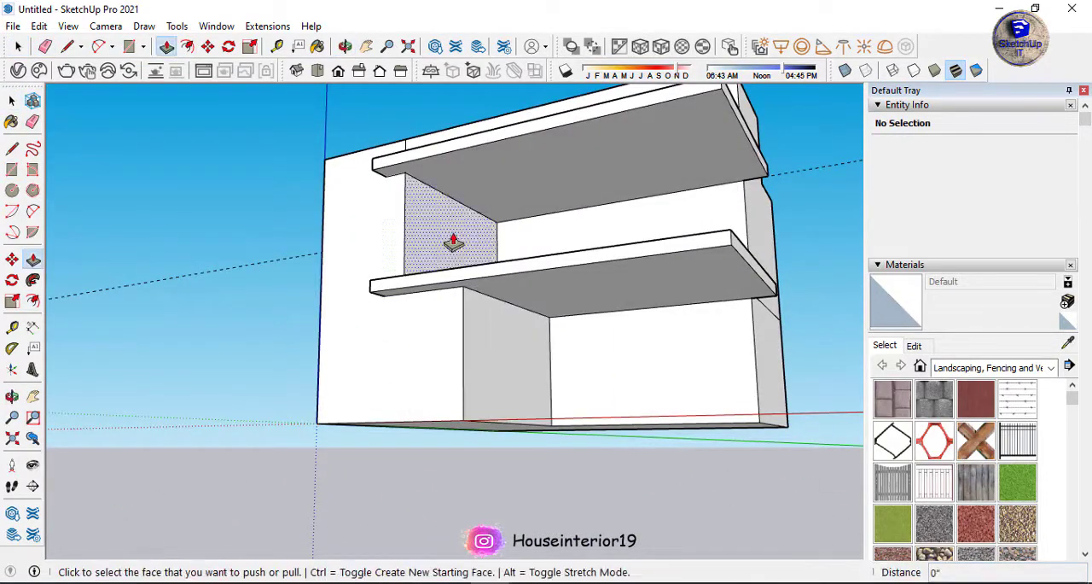
pyautogui.doubleClick(453, 244)
pyautogui.moveTo(444, 248); pyautogui.dragTo(503, 342, button='middle')
pyautogui.moveTo(397, 188); pyautogui.dragTo(412, 236, button='middle')
# Offset the corner block's front face outline inward by 9".
pyautogui.scroll(4, 412, 236)
pyautogui.press('f')
pyautogui.click(394, 362)
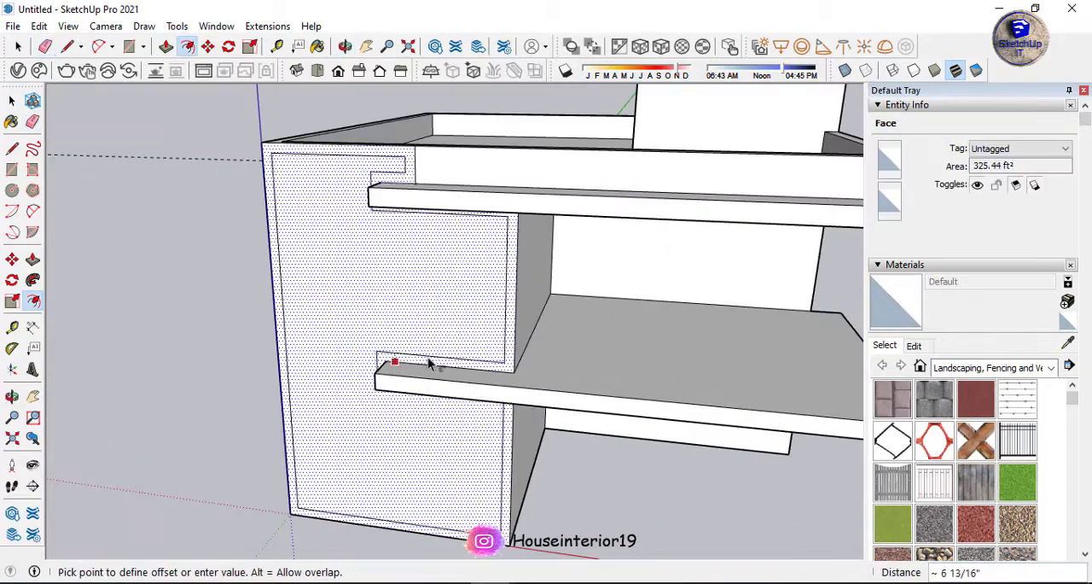
pyautogui.write('9')
pyautogui.press('Return')
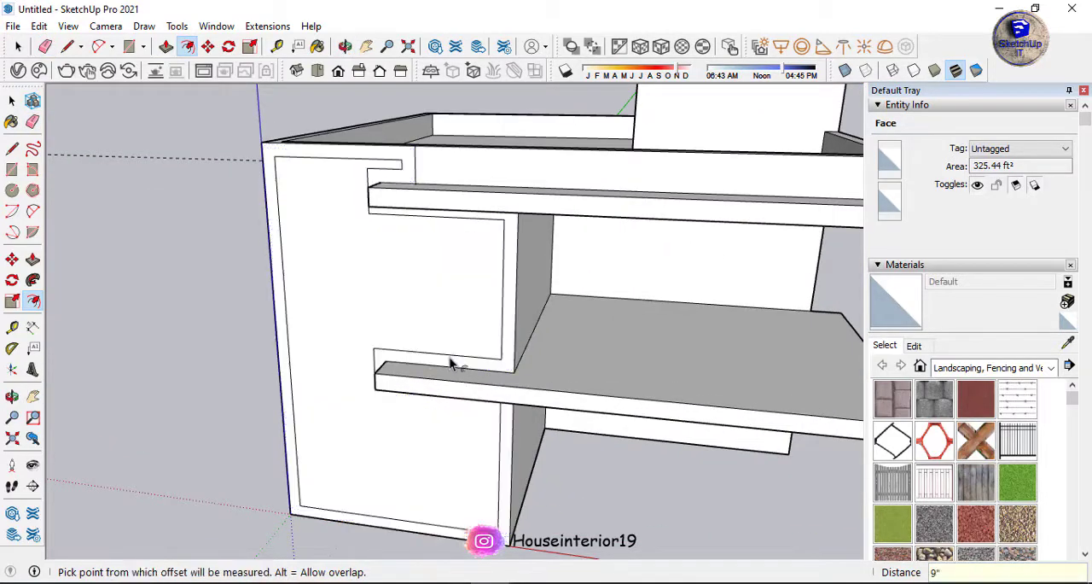
# Draw a small rectangle at the offset's notch above the roof slab and erase offset segments that follow the slabs and upper recess.
pyautogui.press('r')
pyautogui.scroll(4, 417, 148)
pyautogui.click(396, 180)
pyautogui.click(418, 205)
pyautogui.press('e')
pyautogui.moveTo(399, 192)
pyautogui.mouseDown()
pyautogui.moveTo(388, 182)
pyautogui.moveTo(338, 195)
pyautogui.mouseUp()
pyautogui.moveTo(410, 247); pyautogui.dragTo(459, 173, button='middle')
pyautogui.moveTo(546, 229); pyautogui.dragTo(576, 279)
pyautogui.keyDown('shift'); pyautogui.moveTo(538, 367); pyautogui.dragTo(517, 248, button='middle'); pyautogui.keyUp('shift')
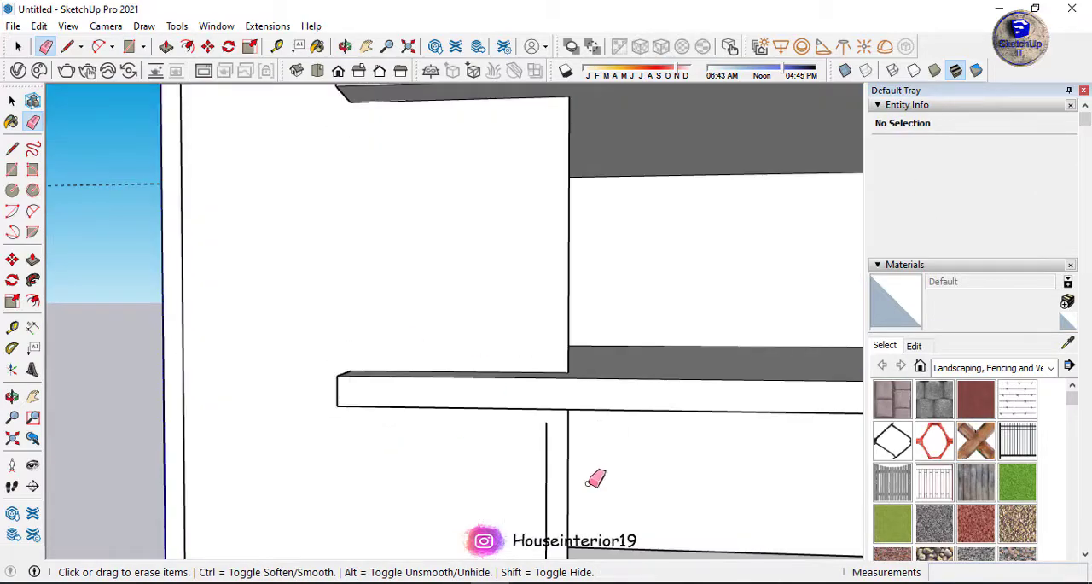
# Draw a line extending the front frame's inner edge near the underside of the floor slab.
pyautogui.moveTo(589, 483); pyautogui.dragTo(563, 400, button='middle')
pyautogui.press('l')
pyautogui.click(563, 401)
pyautogui.click(563, 352)
# Draw a rectangle from the front offset's notch down to the roof slab and erase the surplus segment beside it.
pyautogui.press('space')
pyautogui.scroll(4, 415, 236)
pyautogui.press('r')
pyautogui.click(372, 252)
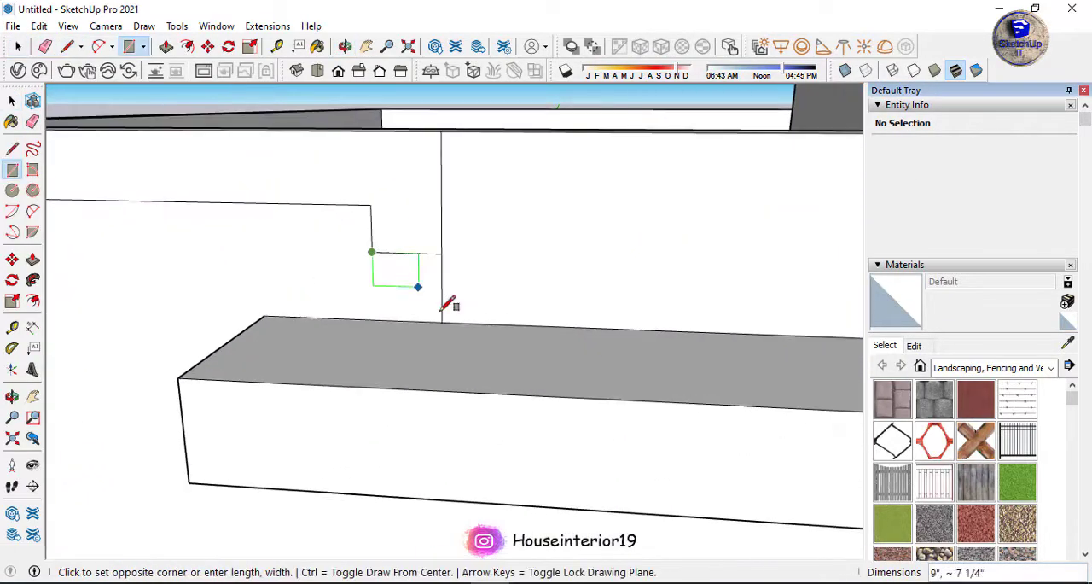
pyautogui.press('e')
pyautogui.moveTo(444, 305)
pyautogui.mouseDown(button='middle')
pyautogui.moveTo(504, 215)
pyautogui.moveTo(378, 245)
pyautogui.moveTo(486, 251)
pyautogui.moveTo(426, 188)
pyautogui.mouseUp(button='middle')
pyautogui.write('p6')
pyautogui.press('Return')
# Offset the outlines of the roof slab's short end face and long front face inward.
pyautogui.scroll(-6, 427, 188)
pyautogui.moveTo(435, 273); pyautogui.dragTo(452, 299, button='middle')
pyautogui.press('space')
pyautogui.moveTo(522, 316); pyautogui.dragTo(567, 321, button='middle')
pyautogui.scroll(4, 441, 246)
pyautogui.moveTo(441, 246); pyautogui.dragTo(586, 248, button='middle')
pyautogui.scroll(4, 475, 278)
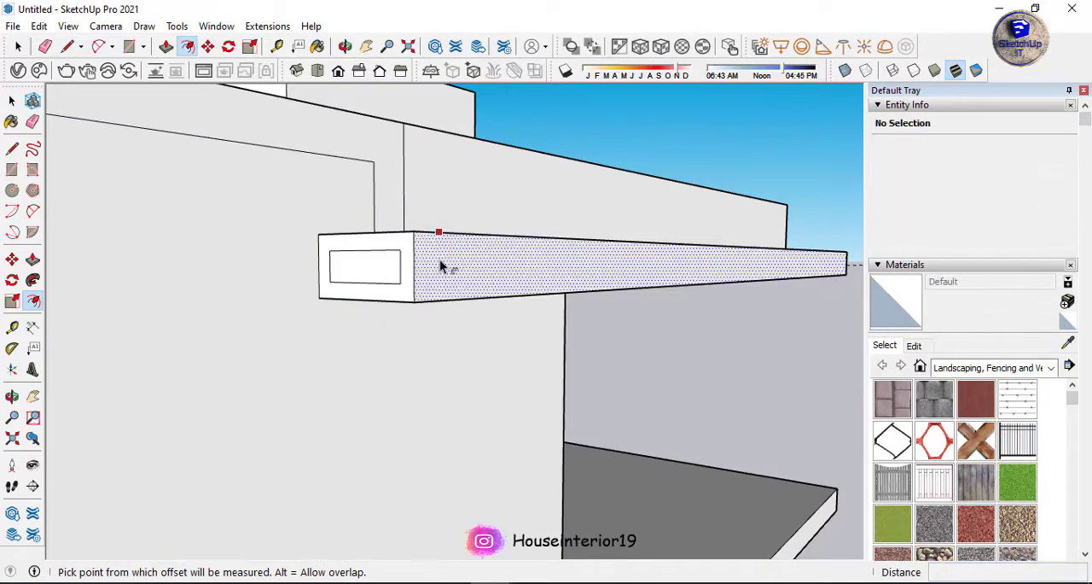
pyautogui.click(411, 269)
pyautogui.press('space')
# Draw short lines joining the two inset outlines across the roof slab's corner edge.
pyautogui.scroll(2, 409, 251)
pyautogui.press('l')
pyautogui.click(401, 244)
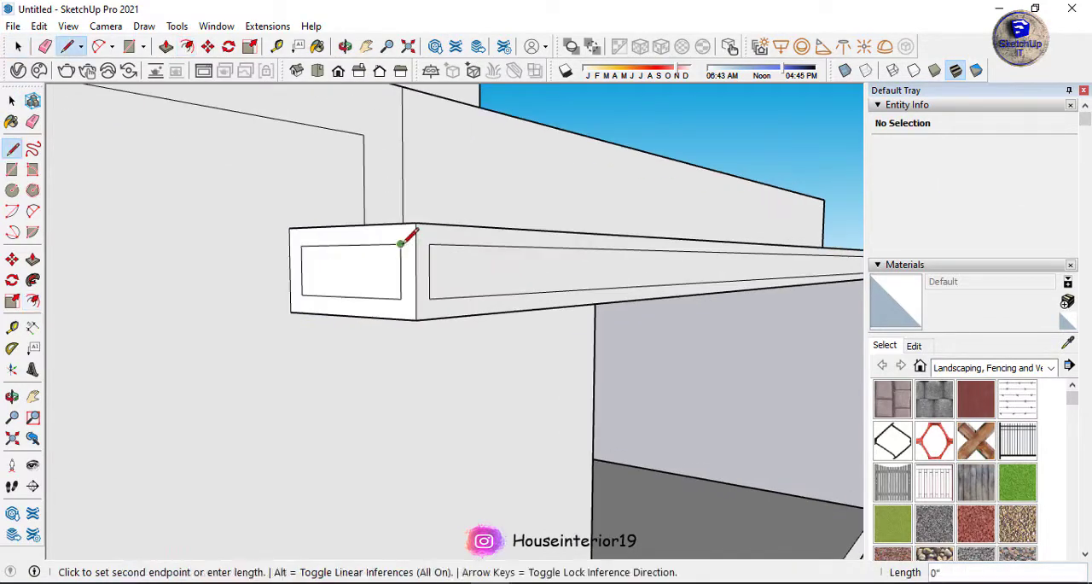
pyautogui.click(416, 244)
pyautogui.click(429, 245)
pyautogui.click(400, 286)
pyautogui.click(428, 275)
# Repeat the inward offset on the roof slab's adjoining side face and connect the inset outlines at that corner.
pyautogui.moveTo(589, 275); pyautogui.dragTo(231, 299, button='middle')
pyautogui.press('f')
pyautogui.doubleClick(415, 305)
pyautogui.scroll(4, 356, 293)
pyautogui.press('l')
pyautogui.scroll(2, 285, 262)
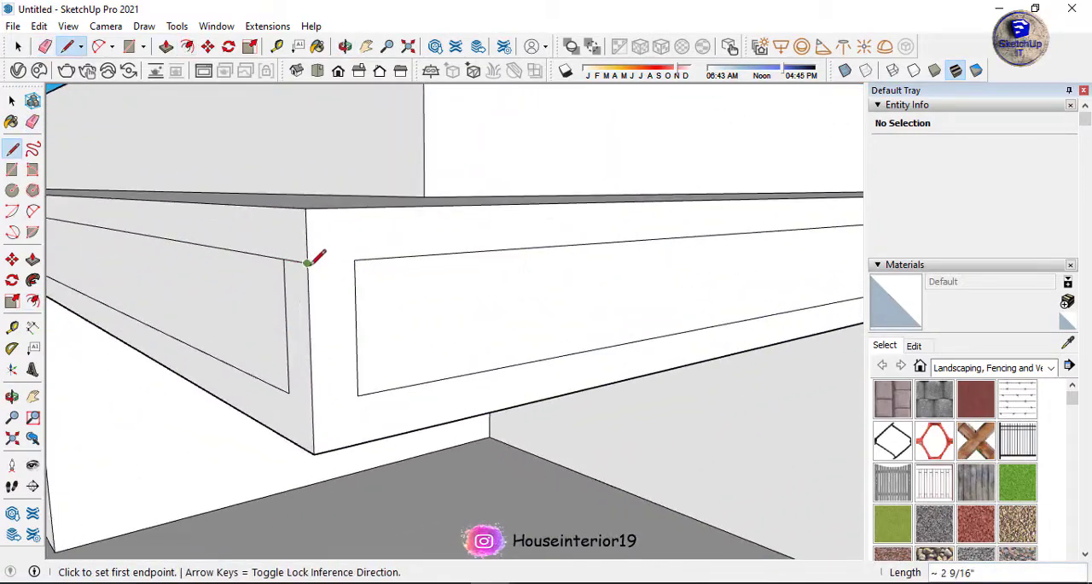
pyautogui.scroll(-5, 370, 343)
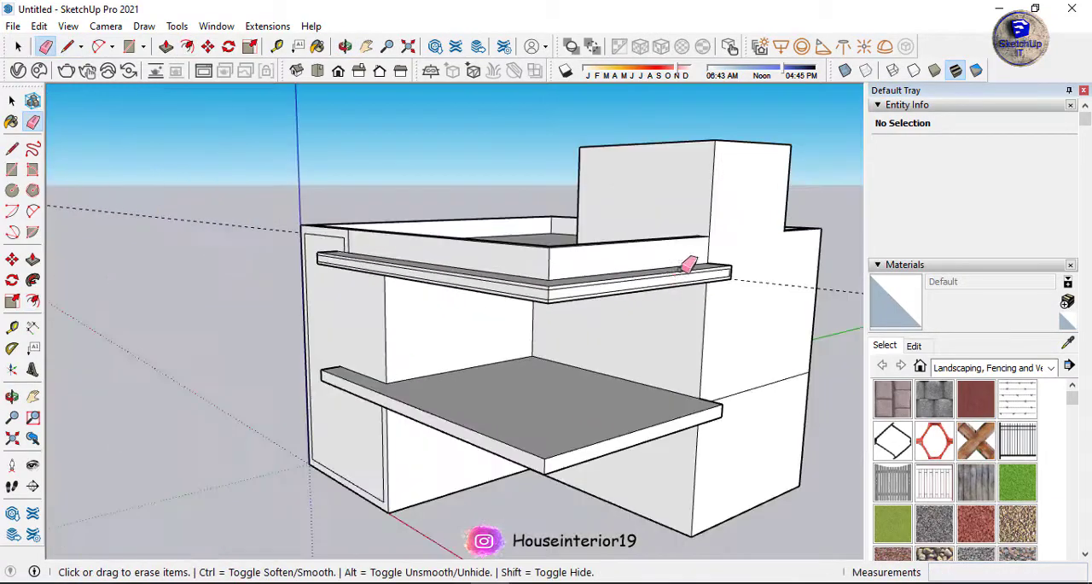
# Draw a vertical line across the floor slab's front face, partway along its length.
pyautogui.moveTo(690, 264); pyautogui.dragTo(409, 395, button='middle')
pyautogui.scroll(5, 574, 364)
pyautogui.moveTo(573, 364)
pyautogui.mouseDown(button='middle')
pyautogui.moveTo(610, 384)
pyautogui.moveTo(561, 385)
pyautogui.moveTo(403, 443)
pyautogui.mouseUp(button='middle')
pyautogui.click(454, 406)
pyautogui.press('space')
pyautogui.scroll(-5, 403, 327)
pyautogui.scroll(5, 403, 380)
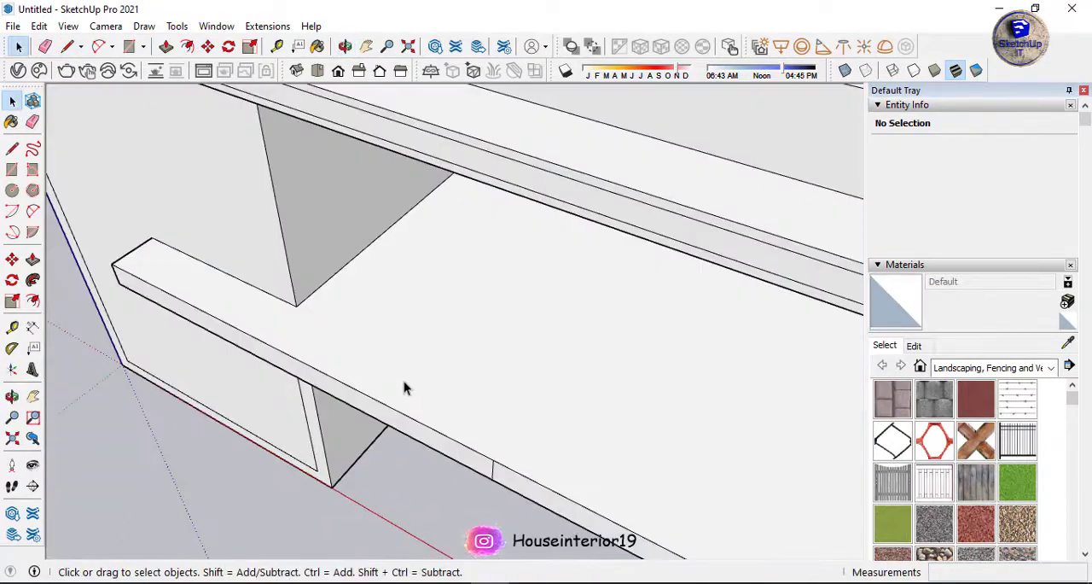
# Offset the floor slab's top face outline inward to mark a parapet strip along its edges.
pyautogui.moveTo(404, 380); pyautogui.dragTo(32, 261, button='middle')
pyautogui.moveTo(478, 409); pyautogui.dragTo(332, 339, button='middle')
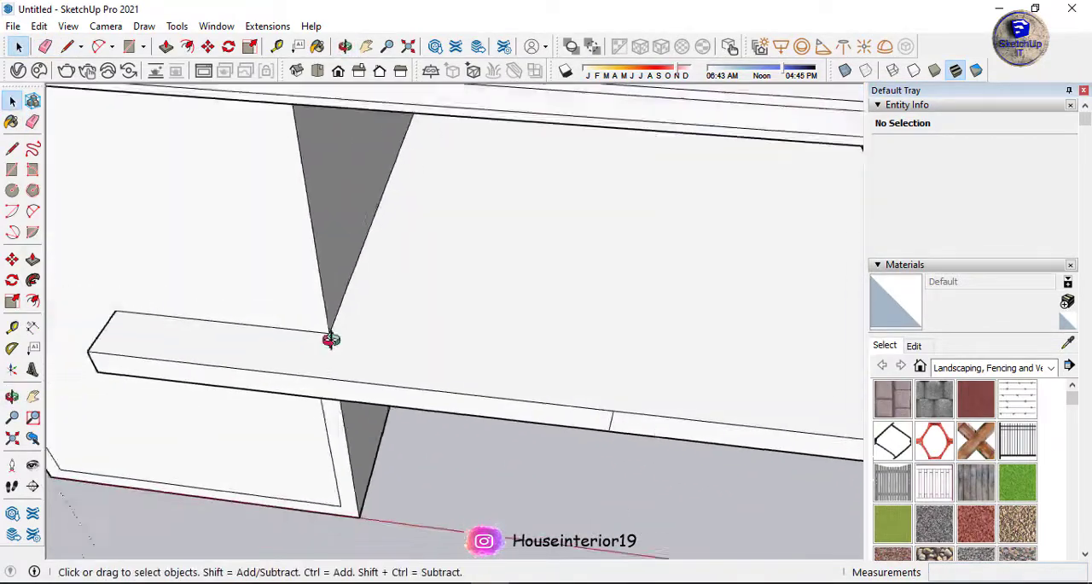
pyautogui.scroll(-3, 528, 341)
pyautogui.press('f')
pyautogui.click(532, 366)
pyautogui.scroll(6, 287, 327)
pyautogui.press('l')
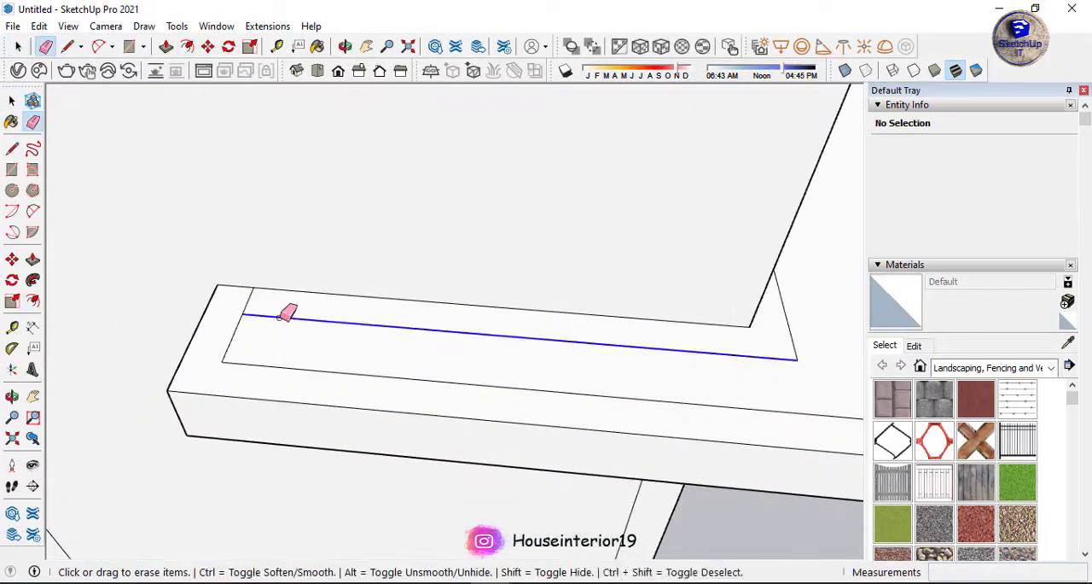
# Erase the offset segments on the floor slab that run alongside the building walls.
pyautogui.moveTo(279, 317); pyautogui.dragTo(792, 338)
pyautogui.scroll(-8, 760, 341)
pyautogui.moveTo(719, 370); pyautogui.dragTo(566, 256, button='middle')
pyautogui.scroll(7, 644, 259)
pyautogui.click(649, 256)
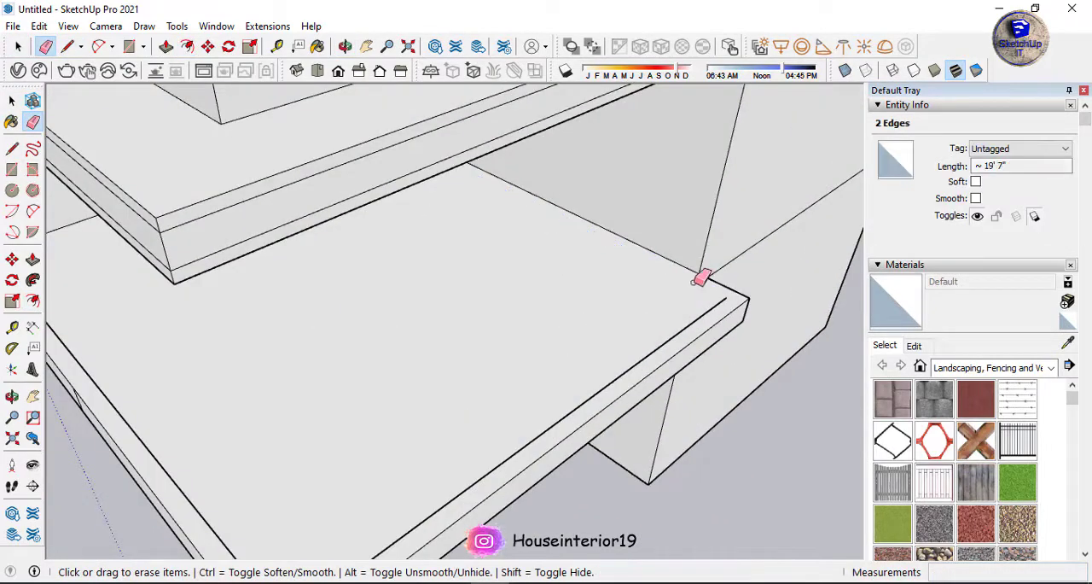
# Extend the offset line to the slab's edge at the far end and draw a line across the strip at the front split.
pyautogui.press('l')
pyautogui.click(729, 302)
pyautogui.click(740, 294)
pyautogui.moveTo(426, 350); pyautogui.dragTo(594, 316, button='middle')
pyautogui.scroll(7, 342, 316)
pyautogui.press('l')
pyautogui.click(331, 320)
pyautogui.click(340, 301)
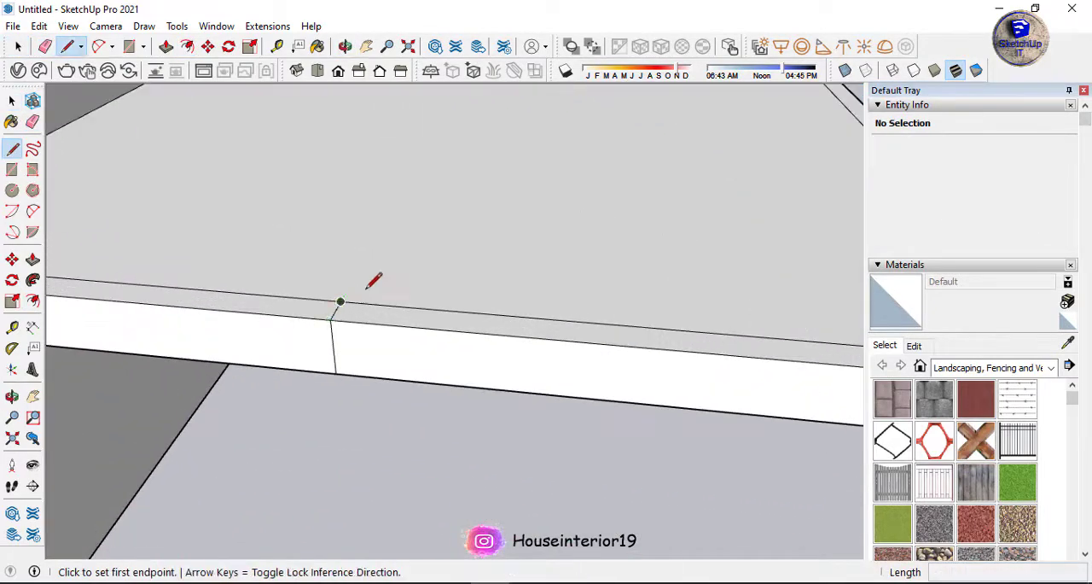
# Pull the floor slab's edge strip up about 1' as a parapet and raise the section beyond the split further.
pyautogui.click(319, 316)
pyautogui.click(325, 243)
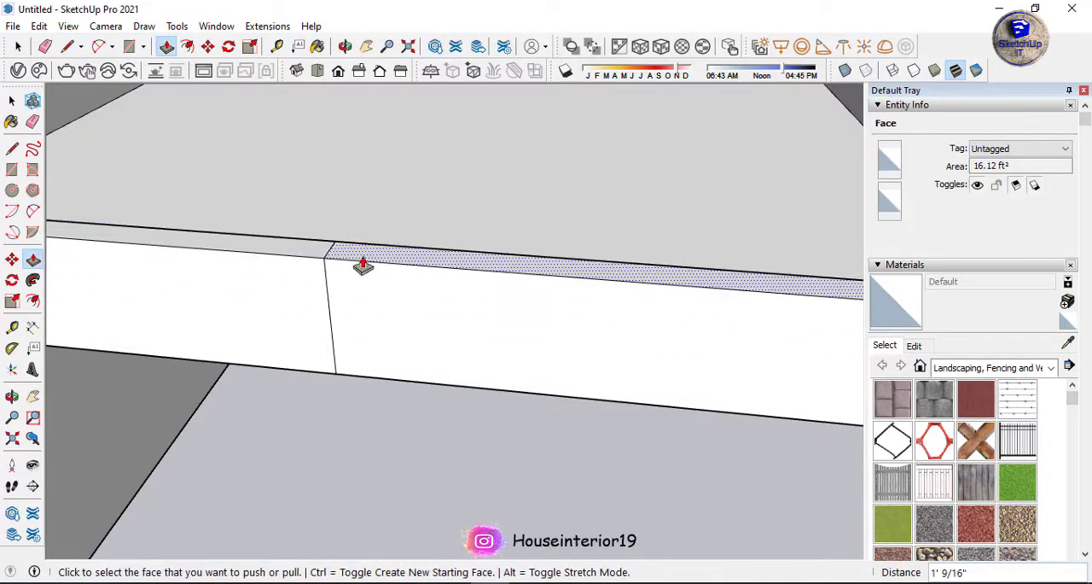
pyautogui.click(364, 261)
pyautogui.click(363, 205)
# Repeat the inward offset on the floor slab's underside and draw a line from the front split to the offset outline.
pyautogui.moveTo(427, 294); pyautogui.dragTo(510, 117, button='middle')
pyautogui.press('f')
pyautogui.doubleClick(390, 174)
pyautogui.press('l')
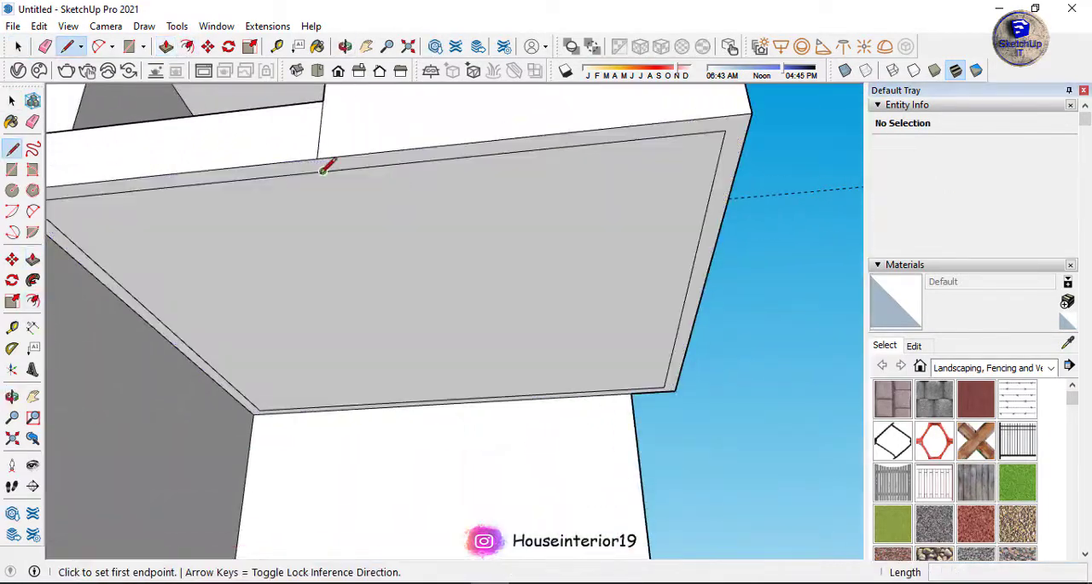
pyautogui.click(318, 159)
pyautogui.click(324, 172)
# Draw a line from the wall corner to the offset outline on the floor slab's underside near its far end.
pyautogui.press('space')
pyautogui.scroll(3, 672, 385)
pyautogui.press('l')
pyautogui.moveTo(670, 382); pyautogui.dragTo(561, 261, button='middle')
pyautogui.scroll(4, 597, 337)
pyautogui.click(595, 340)
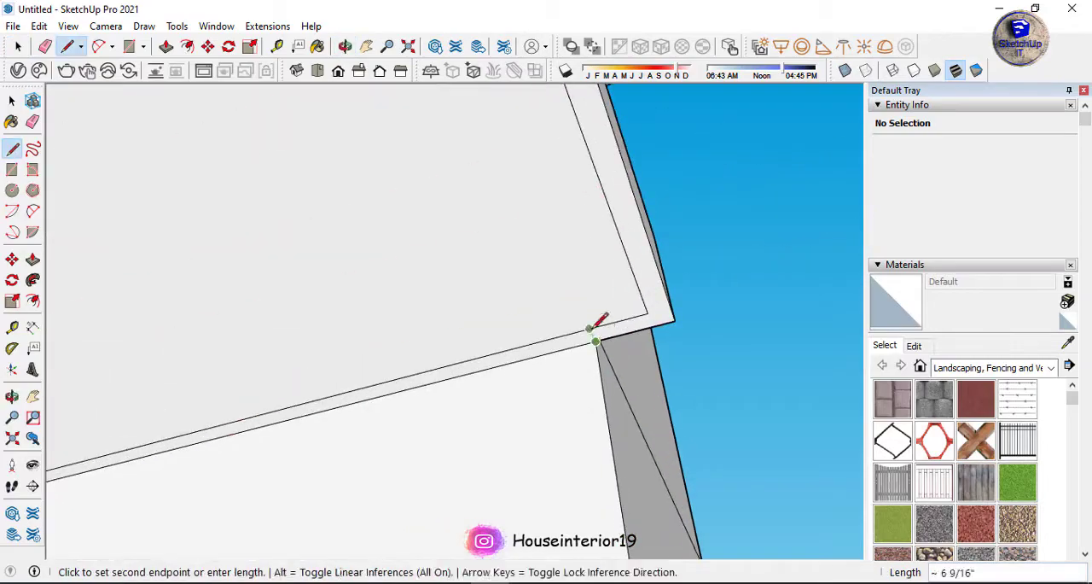
pyautogui.click(590, 329)
# Pull the underside strip out with the previous push/pull distance to deepen the parapet section beyond the split.
pyautogui.press('p')
pyautogui.doubleClick(658, 314)
pyautogui.scroll(-10, 658, 314)
pyautogui.press('space')
pyautogui.click(665, 375)
# Push/pull the L-shaped end face of the floor slab's parapet beside the building wall by about 7 3/8".
pyautogui.moveTo(665, 375); pyautogui.dragTo(710, 519, button='middle')
pyautogui.scroll(4, 514, 456)
pyautogui.moveTo(514, 456); pyautogui.dragTo(358, 341, button='middle')
pyautogui.scroll(5, 345, 347)
pyautogui.scroll(3, 347, 346)
pyautogui.press('p')
pyautogui.click(312, 390)
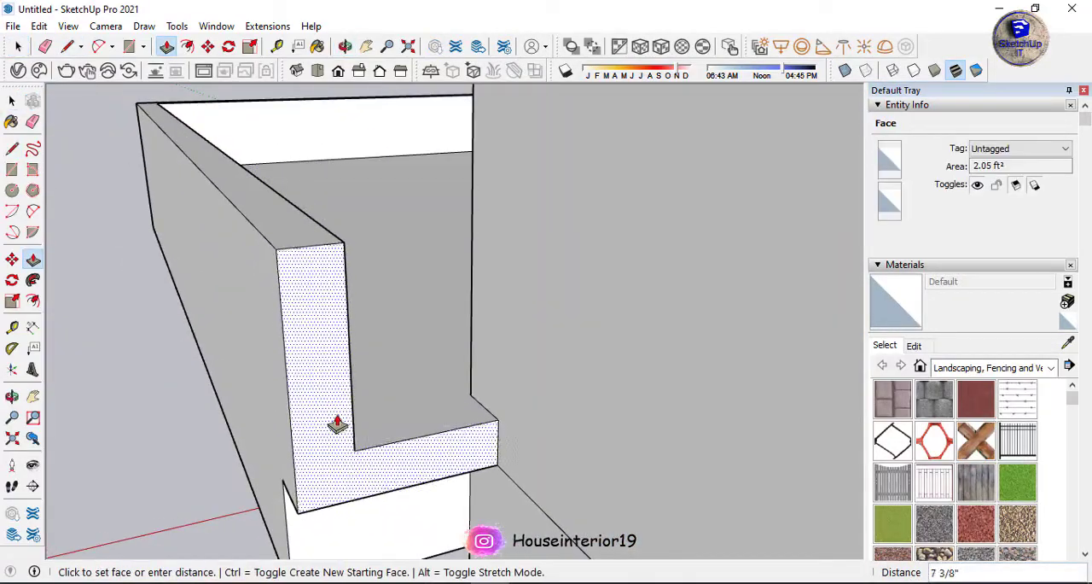
pyautogui.click(338, 420)
# Draw a rectangle across the open corner of the parapet's L-shaped end and push/pull the upper block's end face.
pyautogui.press('r')
pyautogui.click(395, 441)
pyautogui.click(344, 245)
pyautogui.moveTo(339, 265); pyautogui.dragTo(398, 344, button='middle')
pyautogui.press('e')
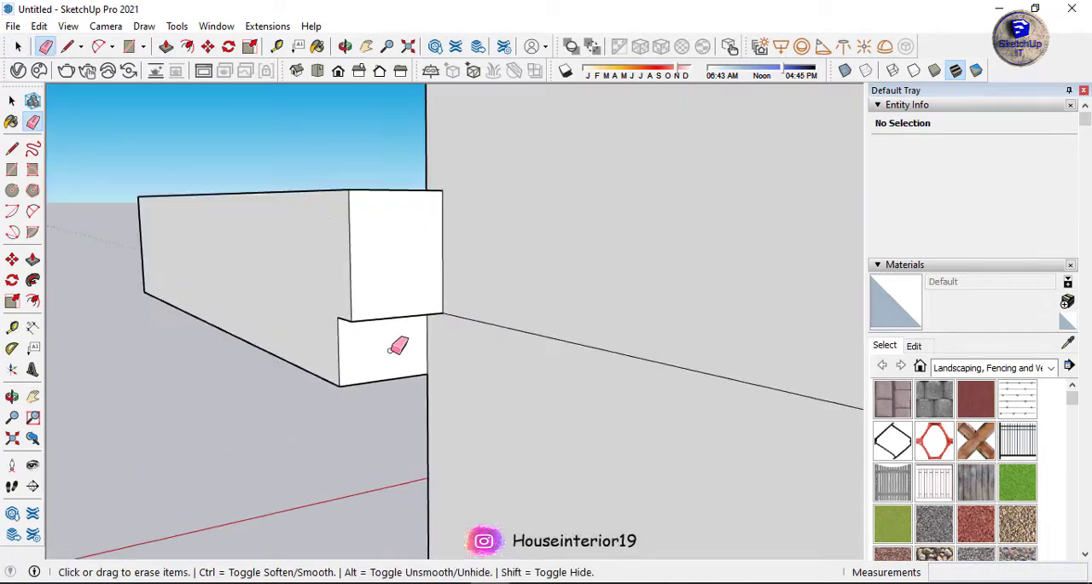
pyautogui.press('p')
pyautogui.click(388, 256)
pyautogui.click(378, 309)
# Place a guide 1' below the top edge of the rooftop room's wall.
pyautogui.moveTo(378, 310); pyautogui.dragTo(987, 261, button='middle')
pyautogui.scroll(-8, 653, 276)
pyautogui.press('e')
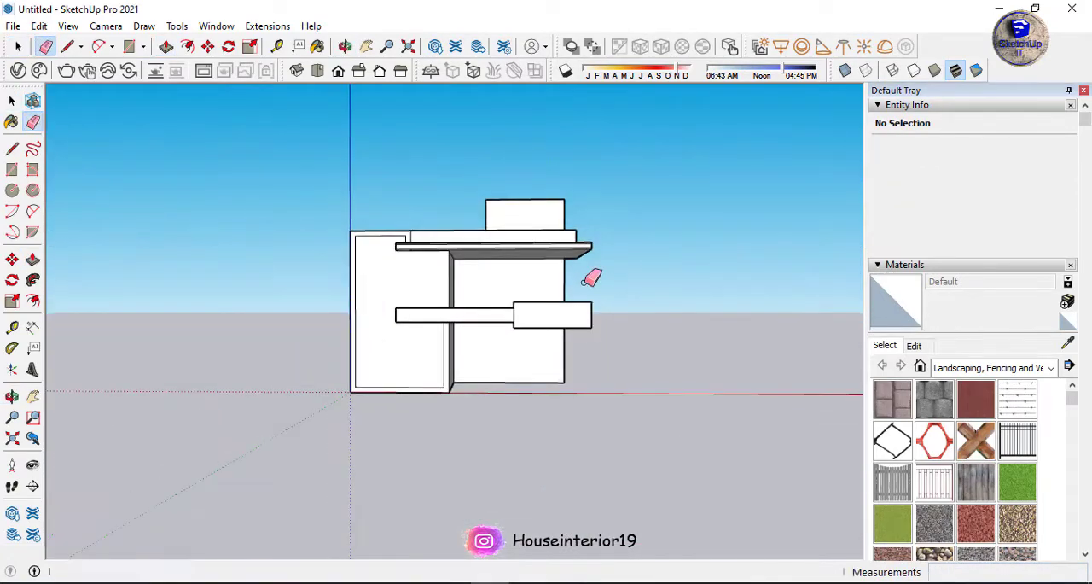
pyautogui.moveTo(587, 280); pyautogui.dragTo(563, 341, button='middle')
pyautogui.scroll(7, 517, 198)
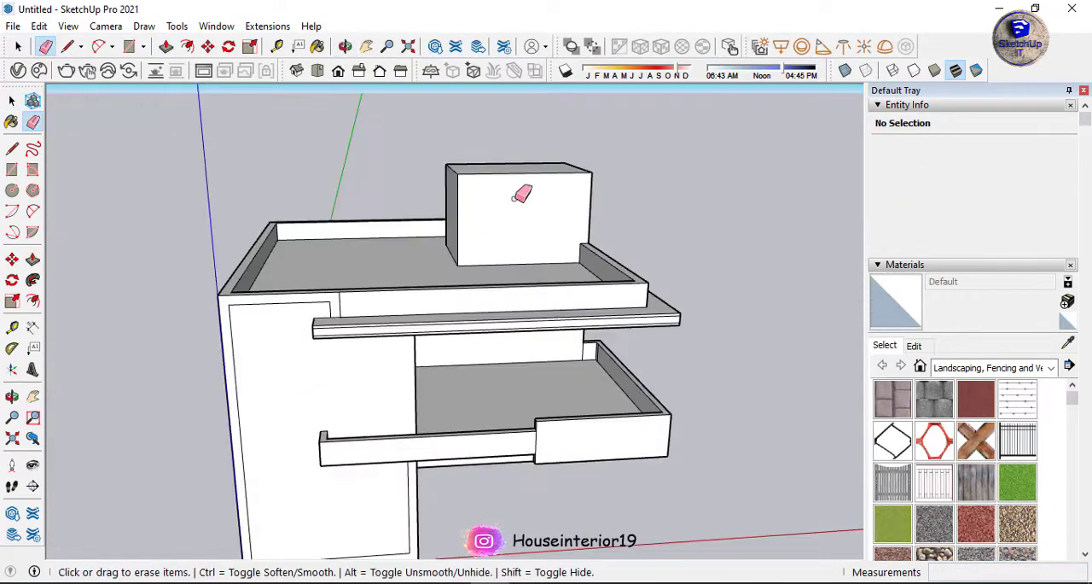
pyautogui.moveTo(529, 173); pyautogui.dragTo(554, 224, button='middle')
pyautogui.scroll(-2, 555, 223)
pyautogui.press('p')
pyautogui.click(552, 217)
pyautogui.write('1')
pyautogui.press('Return')
pyautogui.press('space')
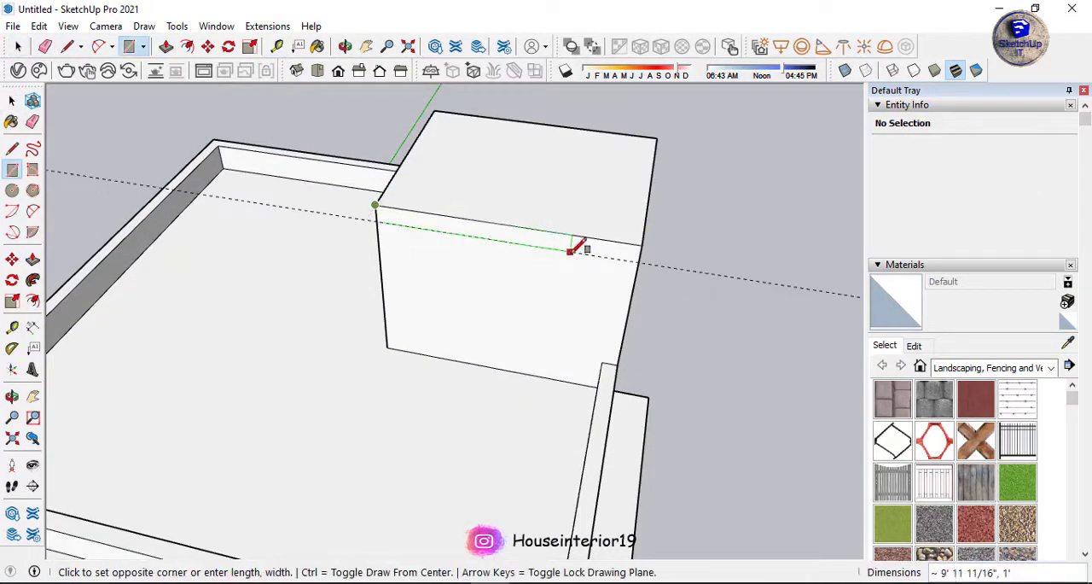
# Draw 1' high rectangular bands along the top of the rooftop room's walls.
pyautogui.click(638, 263)
pyautogui.moveTo(639, 263); pyautogui.dragTo(553, 195, button='middle')
pyautogui.press('e')
pyautogui.click(665, 149)
pyautogui.moveTo(665, 149); pyautogui.dragTo(559, 226, button='middle')
pyautogui.click(553, 243)
pyautogui.click(659, 156)
pyautogui.moveTo(358, 183); pyautogui.dragTo(689, 227, button='middle')
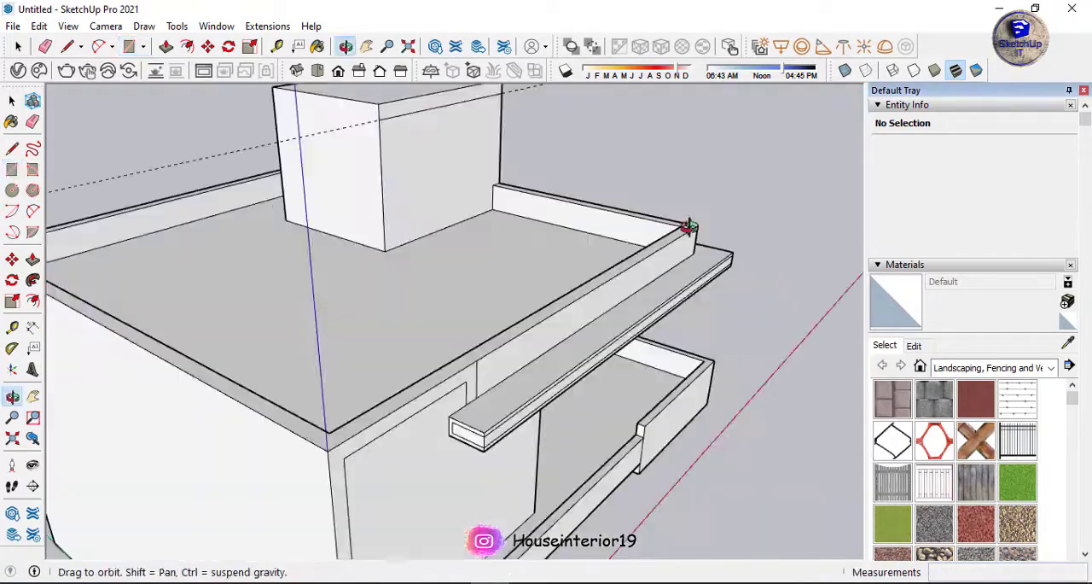
pyautogui.click(370, 120)
pyautogui.click(254, 86)
pyautogui.press('space')
# Pull one of the rooftop room's top bands out 1'6" and repeat on the neighbouring bands to form an overhanging roof.
pyautogui.scroll(6, 384, 254)
pyautogui.press('p')
pyautogui.click(415, 251)
pyautogui.write("1'6")
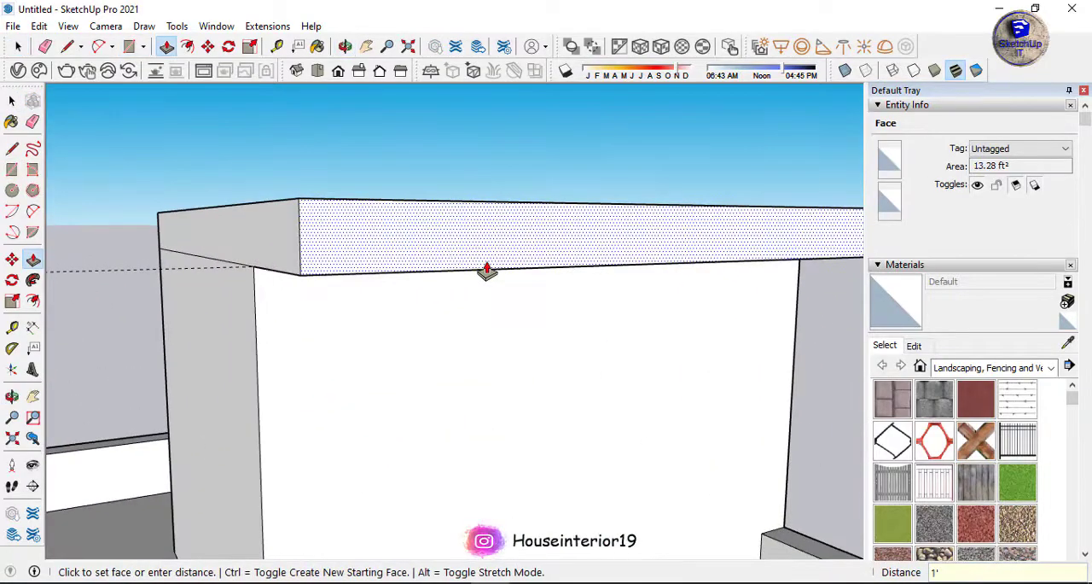
pyautogui.press('Return')
pyautogui.doubleClick(256, 242)
pyautogui.moveTo(331, 246); pyautogui.dragTo(224, 172, button='middle')
pyautogui.doubleClick(224, 172)
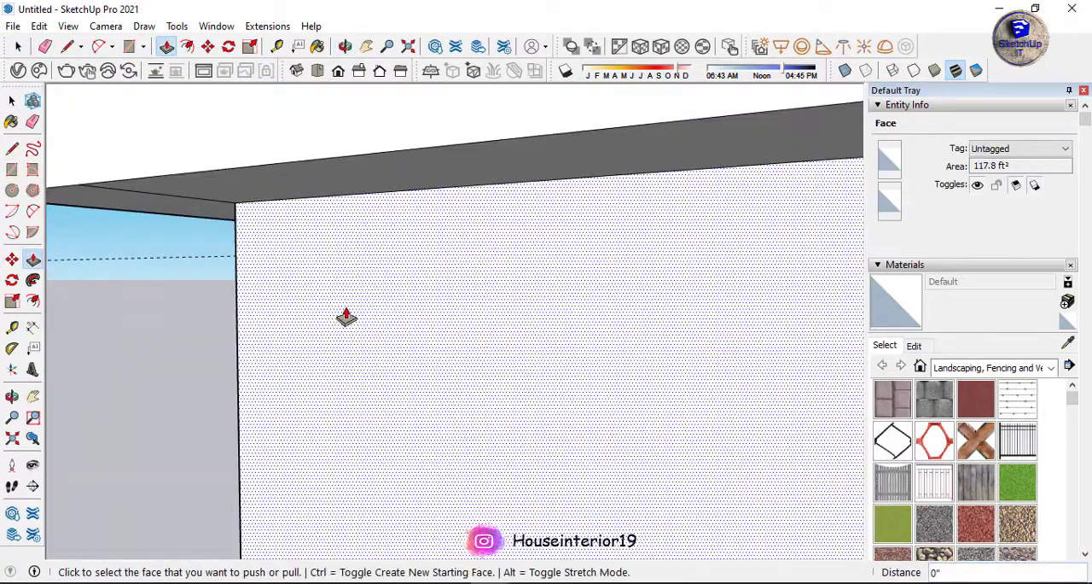
pyautogui.moveTo(345, 317)
pyautogui.mouseDown(button='middle')
pyautogui.moveTo(370, 261)
pyautogui.moveTo(278, 304)
pyautogui.moveTo(253, 366)
pyautogui.moveTo(276, 313)
pyautogui.moveTo(336, 385)
pyautogui.moveTo(461, 364)
pyautogui.moveTo(74, 376)
pyautogui.moveTo(49, 346)
pyautogui.moveTo(390, 333)
pyautogui.moveTo(405, 305)
pyautogui.moveTo(456, 365)
pyautogui.mouseUp(button='middle')
# Offset the edge faces of the rooftop room's overhanging roof inward.
pyautogui.press('e')
pyautogui.scroll(-8, 307, 339)
pyautogui.press('space')
pyautogui.scroll(10, 483, 363)
pyautogui.press('f')
pyautogui.click(500, 363)
pyautogui.click(472, 373)
# Join the inset outlines across the rooftop roof's corner with a rectangle and clear the leftover segments.
pyautogui.press('l')
pyautogui.press('e')
pyautogui.moveTo(554, 317)
pyautogui.mouseDown(button='middle')
pyautogui.moveTo(490, 382)
pyautogui.moveTo(384, 427)
pyautogui.mouseUp(button='middle')
pyautogui.press('r')
pyautogui.click(344, 278)
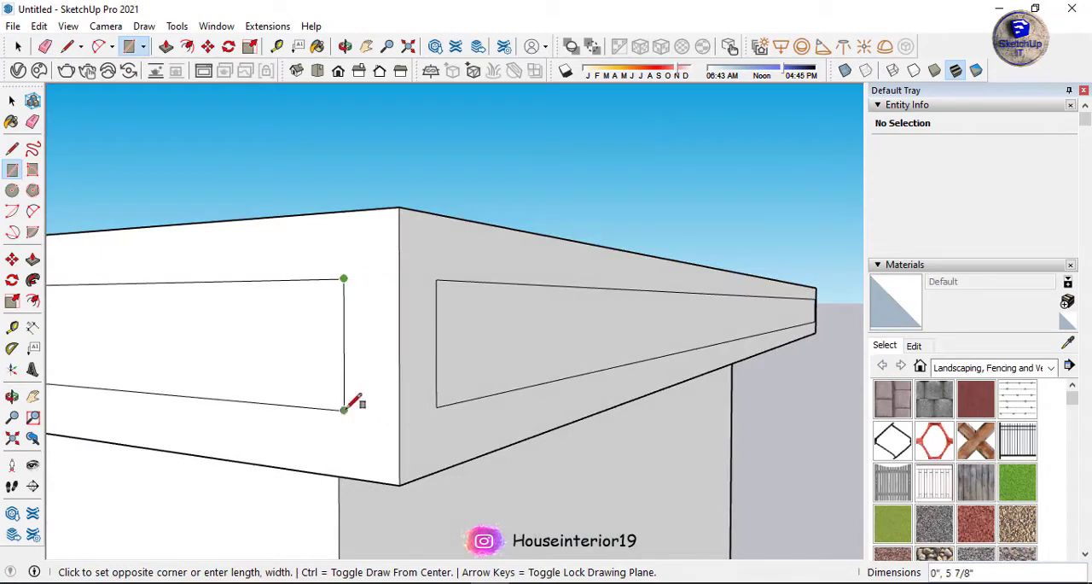
pyautogui.moveTo(445, 365)
pyautogui.mouseDown(button='middle')
pyautogui.moveTo(142, 347)
pyautogui.moveTo(419, 349)
pyautogui.moveTo(290, 267)
pyautogui.mouseUp(button='middle')
# Bridge the inset outlines at the rooftop roof's remaining corners with rectangles and erase the leftover segments.
pyautogui.press('r')
pyautogui.press('e')
pyautogui.moveTo(415, 266)
pyautogui.mouseDown(button='middle')
pyautogui.moveTo(453, 405)
pyautogui.moveTo(532, 324)
pyautogui.moveTo(431, 307)
pyautogui.moveTo(529, 333)
pyautogui.mouseUp(button='middle')
pyautogui.press('r')
pyautogui.click(426, 303)
pyautogui.click(528, 330)
pyautogui.scroll(-15, 655, 332)
pyautogui.scroll(6, 531, 336)
pyautogui.moveTo(436, 299)
pyautogui.mouseDown(button='middle')
pyautogui.moveTo(540, 337)
pyautogui.moveTo(720, 316)
pyautogui.moveTo(446, 298)
pyautogui.mouseUp(button='middle')
pyautogui.scroll(5, 456, 290)
# Draw a 1' square across the rooftop roof's edge band, aligned with the room's wall corner.
pyautogui.press('r')
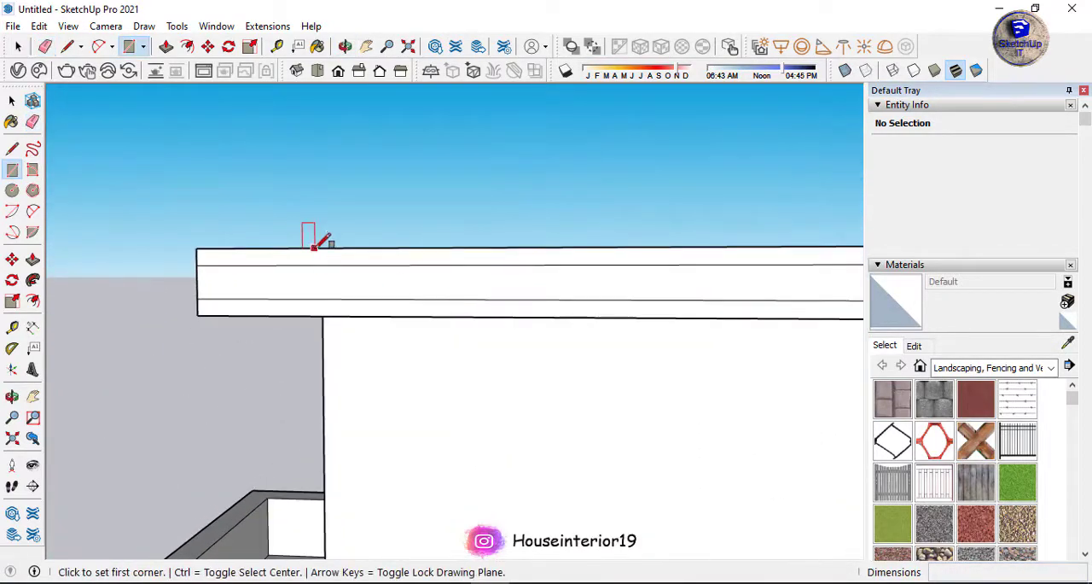
pyautogui.click(383, 314)
pyautogui.press('space')
# Try to copy the square to the band's far end and divide the spacing with /5.
pyautogui.scroll(1, 358, 292)
pyautogui.click(359, 292)
pyautogui.click(385, 324)
pyautogui.scroll(-5, 330, 322)
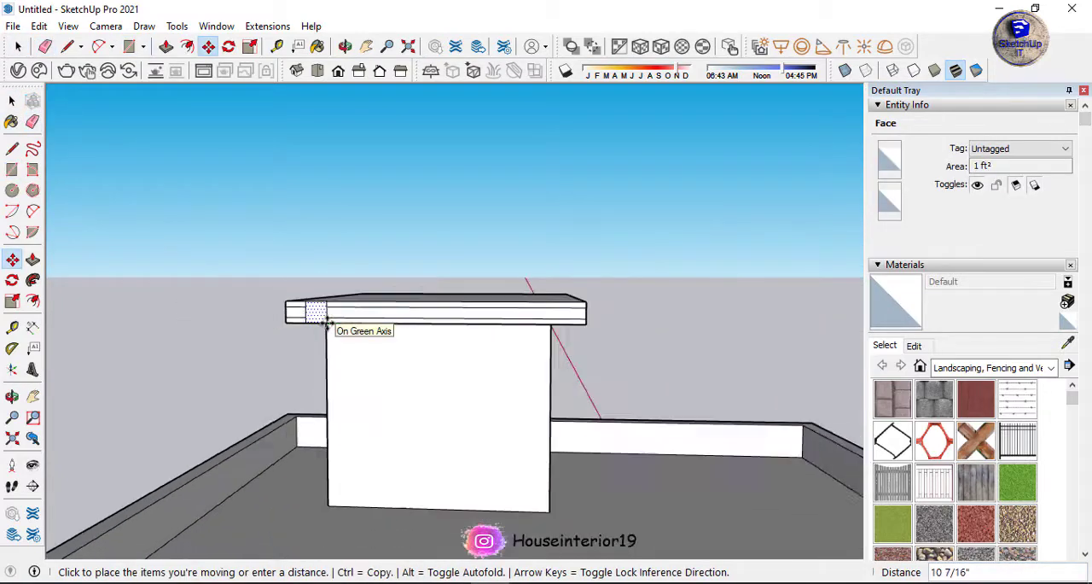
pyautogui.press('ctrl')
pyautogui.scroll(4, 409, 322)
pyautogui.hotkey('ctrl', 'z')
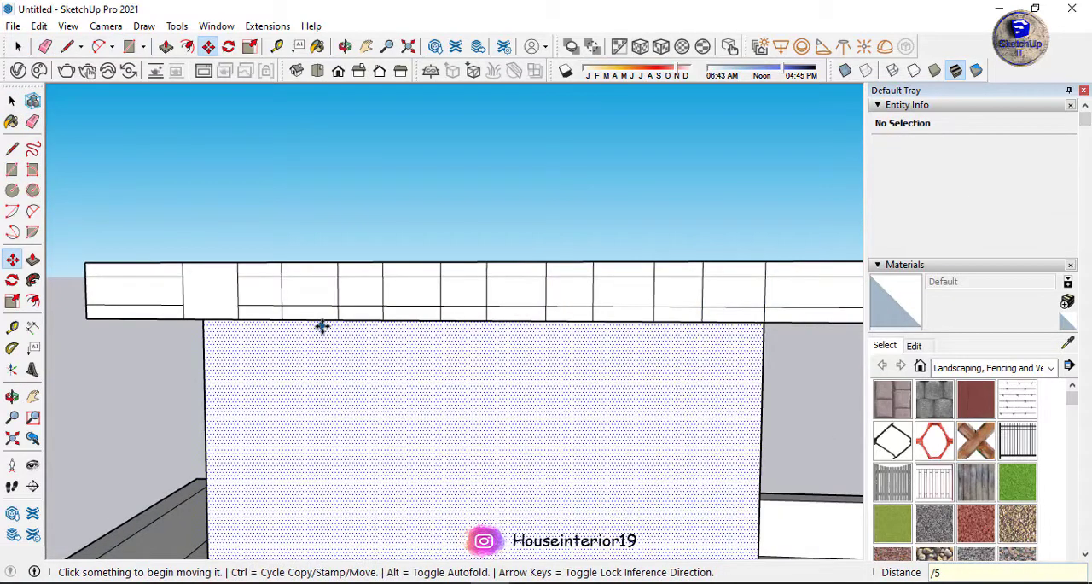
# Copy the square to the opposite wall corner along the roof's edge, with two evenly spaced copies between.
pyautogui.press('space')
pyautogui.click(239, 321)
pyautogui.press('ctrl')
pyautogui.scroll(-2, 538, 312)
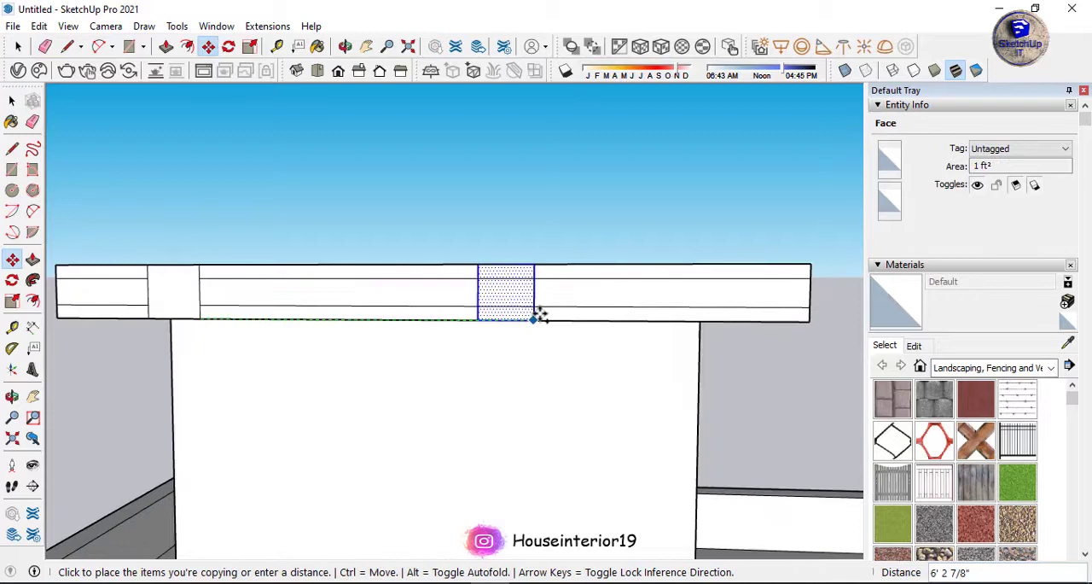
pyautogui.click(715, 322)
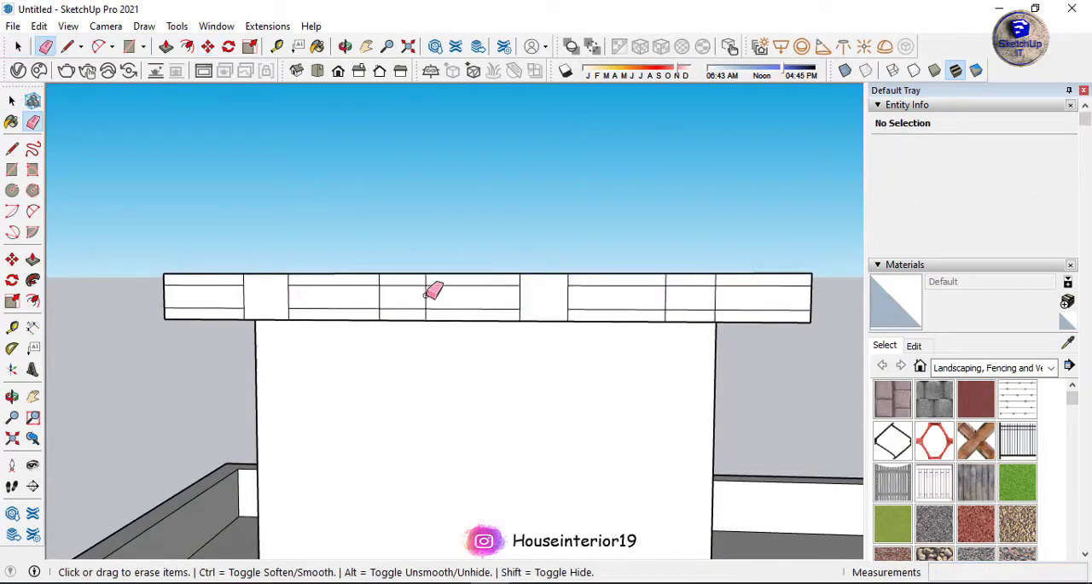
# Erase the horizontal band lines that cross the copied squares on the roof's edge.
pyautogui.click(674, 310)
pyautogui.moveTo(680, 289)
pyautogui.mouseDown(button='middle')
pyautogui.moveTo(419, 294)
pyautogui.moveTo(475, 308)
pyautogui.mouseUp(button='middle')
pyautogui.scroll(-3, 419, 294)
pyautogui.scroll(3, 475, 311)
# Pull one square on the roof's edge outward into a long beam and repeat it on the other three.
pyautogui.press('p')
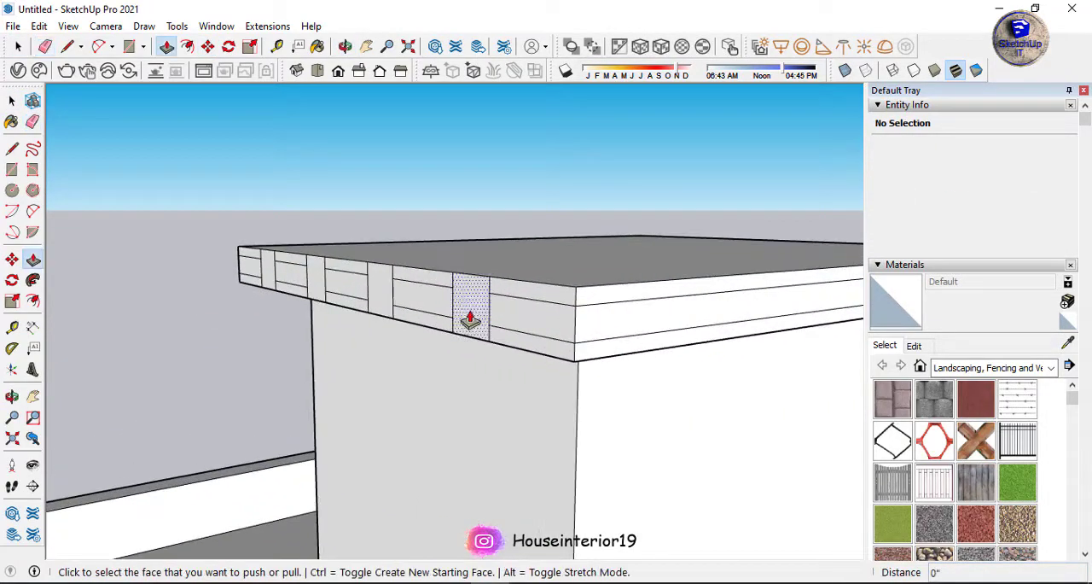
pyautogui.click(470, 319)
pyautogui.scroll(-8, 388, 305)
pyautogui.moveTo(240, 287); pyautogui.dragTo(435, 350, button='middle')
pyautogui.doubleClick(428, 314)
pyautogui.doubleClick(357, 316)
pyautogui.doubleClick(290, 304)
pyautogui.scroll(5, 349, 342)
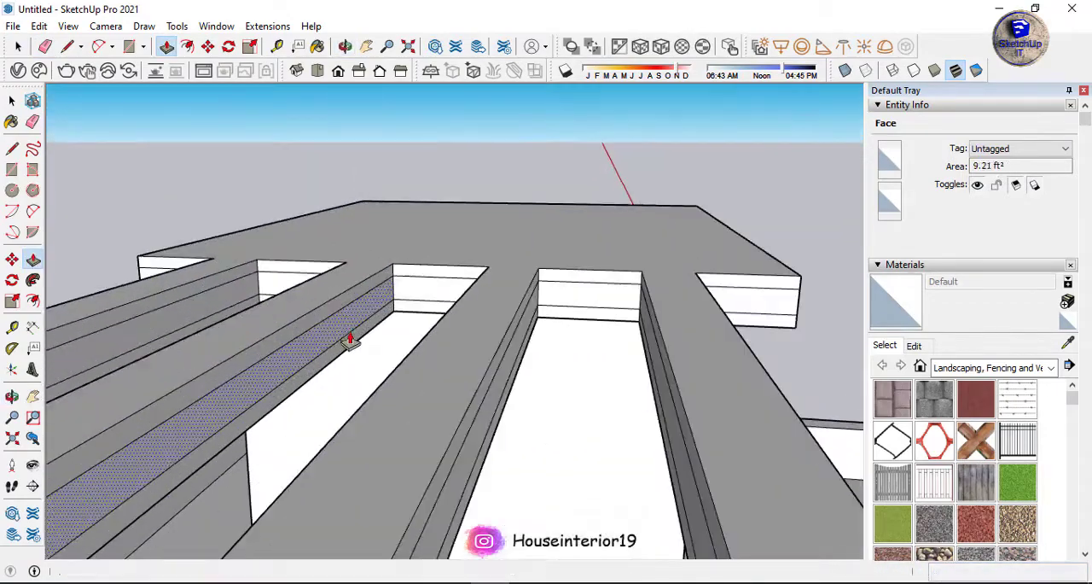
# Erase the leftover band lines running along the sides of the rooftop beams.
pyautogui.press('e')
pyautogui.moveTo(349, 341); pyautogui.dragTo(459, 296, button='middle')
pyautogui.click(437, 322)
pyautogui.click(424, 296)
pyautogui.moveTo(557, 397); pyautogui.dragTo(564, 347)
pyautogui.moveTo(376, 367); pyautogui.dragTo(588, 410, button='middle')
pyautogui.moveTo(567, 411); pyautogui.dragTo(564, 504)
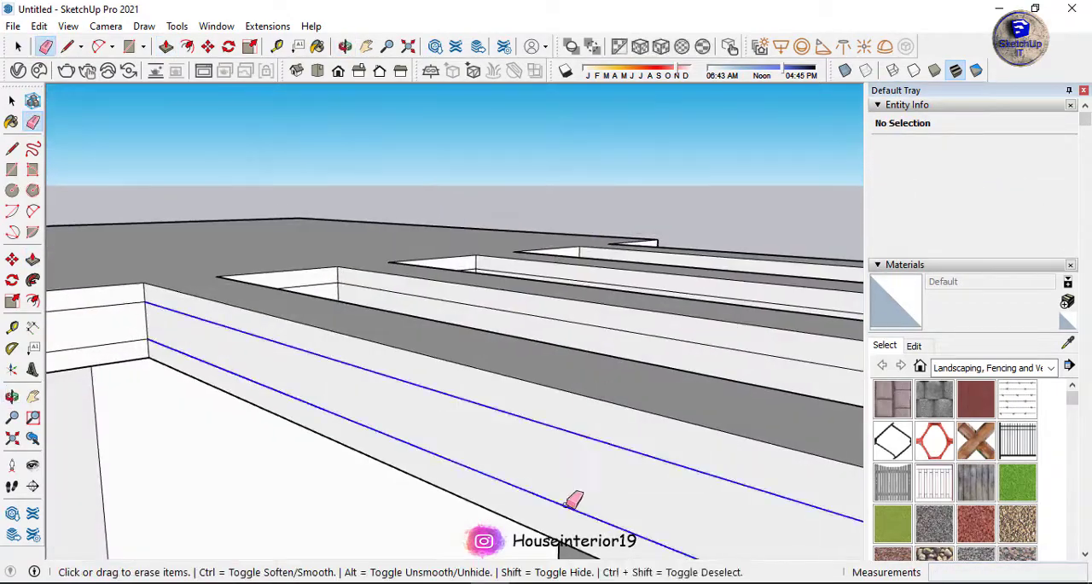
pyautogui.moveTo(565, 342); pyautogui.dragTo(576, 397, button='middle')
pyautogui.moveTo(578, 399); pyautogui.dragTo(573, 449)
pyautogui.moveTo(702, 256)
pyautogui.mouseDown(button='middle')
pyautogui.moveTo(622, 278)
pyautogui.moveTo(476, 117)
pyautogui.moveTo(523, 183)
pyautogui.moveTo(492, 269)
pyautogui.mouseUp(button='middle')
# Place a guide across the beam ends and draw a post rectangle on the underside of one beam's end.
pyautogui.press('t')
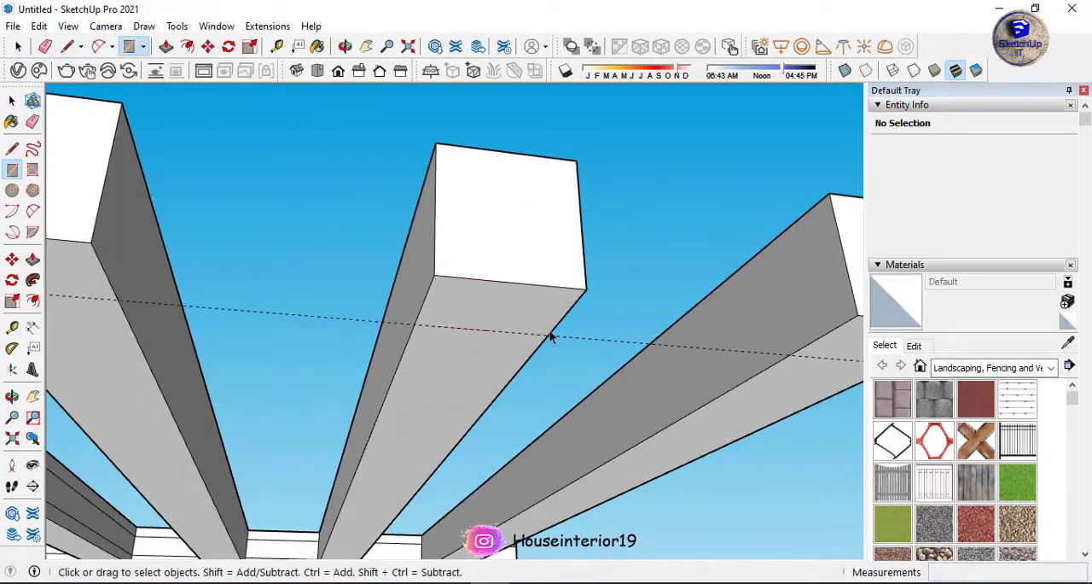
pyautogui.moveTo(553, 340)
pyautogui.mouseDown(button='middle')
pyautogui.moveTo(324, 333)
pyautogui.moveTo(410, 171)
pyautogui.mouseUp(button='middle')
pyautogui.click(513, 137)
pyautogui.click(461, 297)
# Copy the post rectangle to the same position under the ends of the other three beams.
pyautogui.press('space')
pyautogui.click(482, 256)
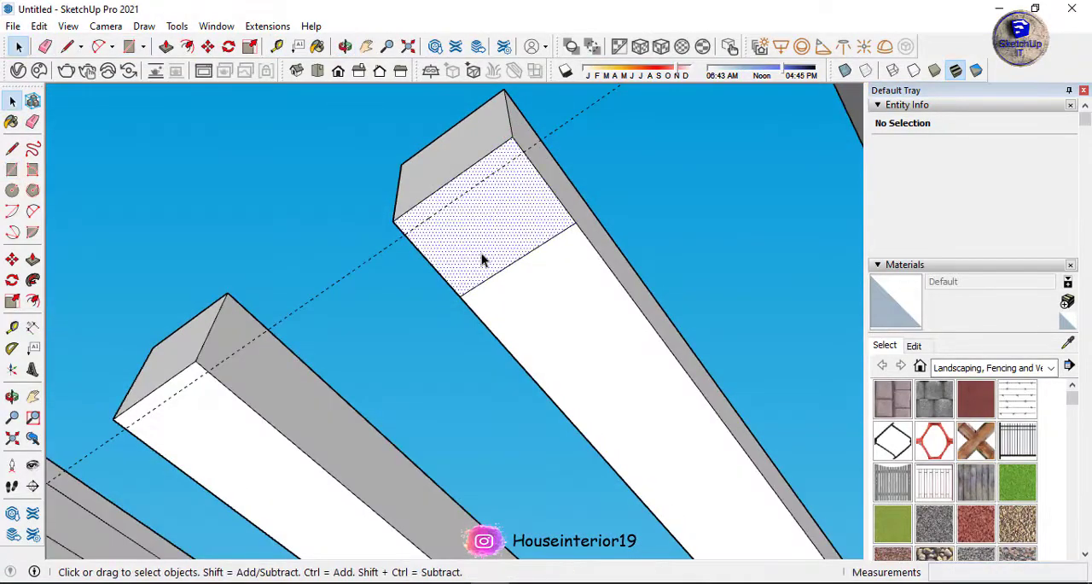
pyautogui.click(512, 138)
pyautogui.press('ctrl')
pyautogui.scroll(-3, 522, 167)
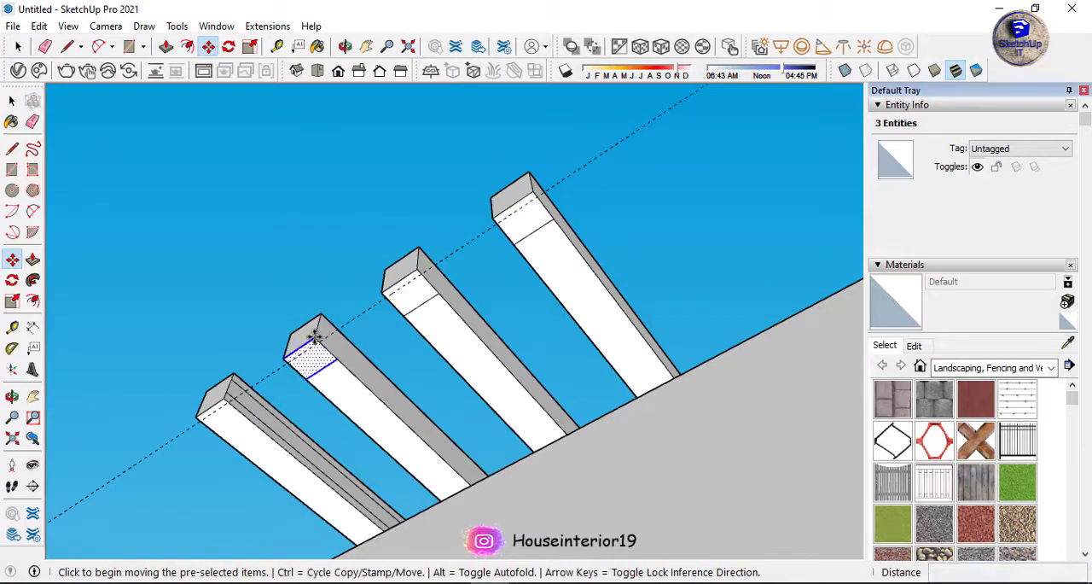
pyautogui.click(315, 337)
pyautogui.press('ctrl')
pyautogui.click(226, 400)
pyautogui.scroll(3, 269, 404)
# Pull a beam-end rectangle down 7' to form a post and repeat it under the other beams.
pyautogui.press('p')
pyautogui.click(207, 419)
pyautogui.scroll(-4, 227, 358)
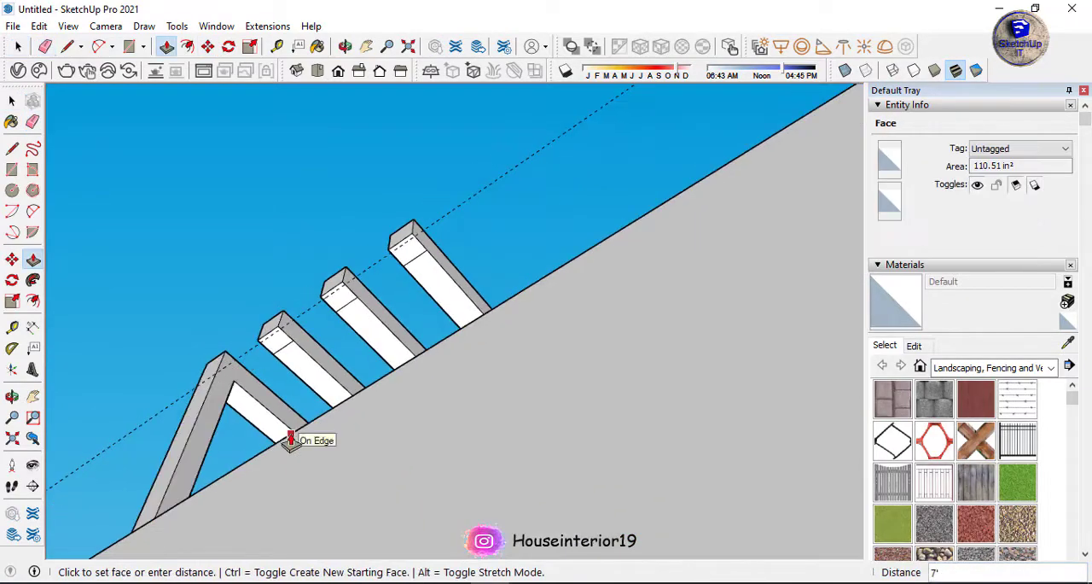
pyautogui.doubleClick(415, 258)
pyautogui.moveTo(415, 259); pyautogui.dragTo(188, 507, button='middle')
# Adjust the inner faces of the pergola posts with Push/Pull.
pyautogui.scroll(3, 384, 486)
pyautogui.click(392, 503)
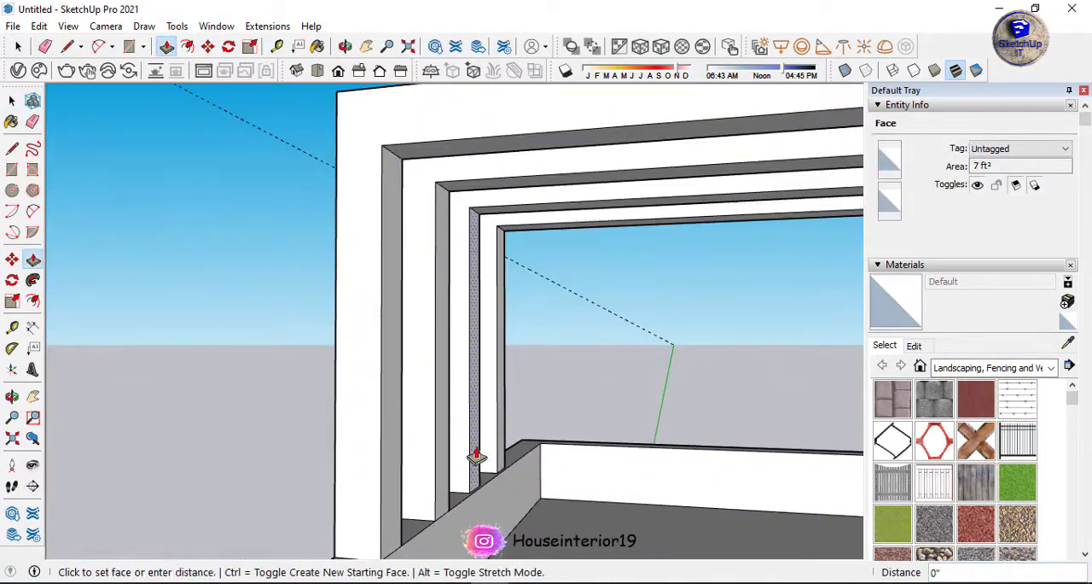
pyautogui.click(477, 456)
pyautogui.press('space')
# Lay out a door with guides on the balcony's side wall near the inner corner and draw its outline.
pyautogui.scroll(-10, 544, 244)
pyautogui.moveTo(544, 244); pyautogui.dragTo(528, 272, button='middle')
pyautogui.scroll(2, 539, 230)
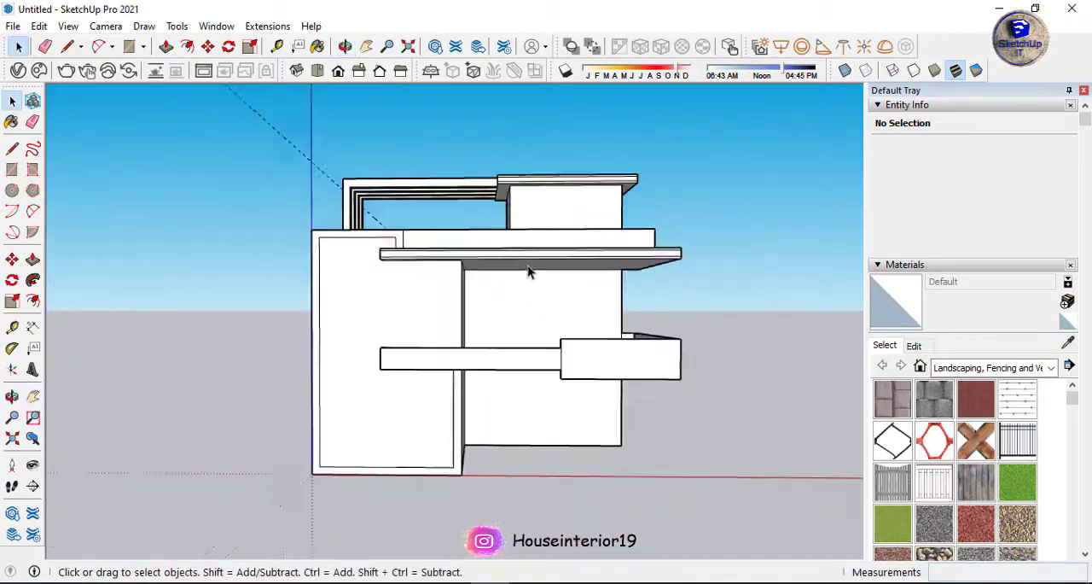
pyautogui.scroll(2, 523, 407)
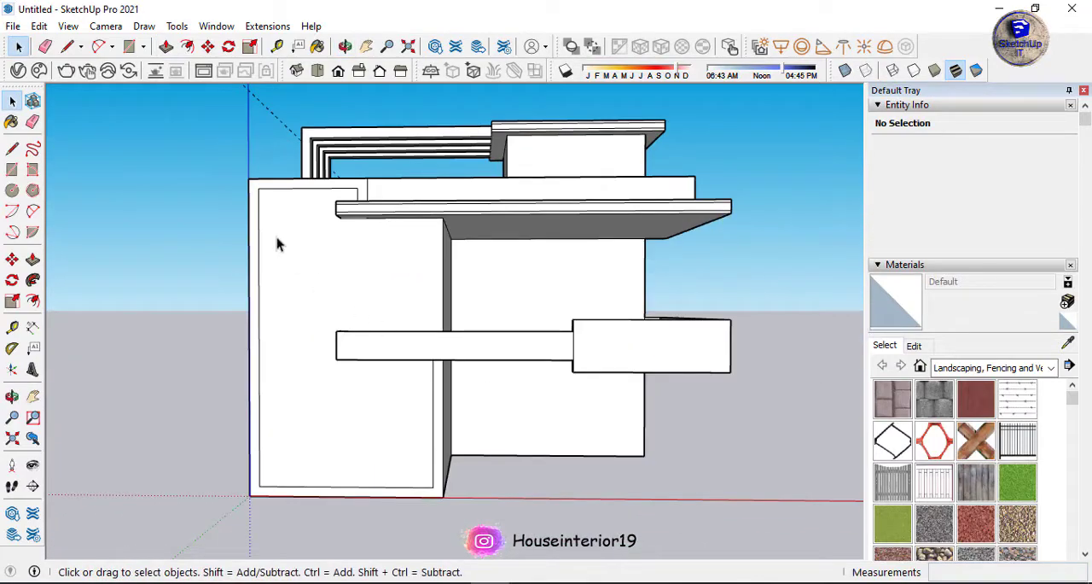
pyautogui.moveTo(325, 188); pyautogui.dragTo(786, 228, button='middle')
pyautogui.scroll(6, 506, 357)
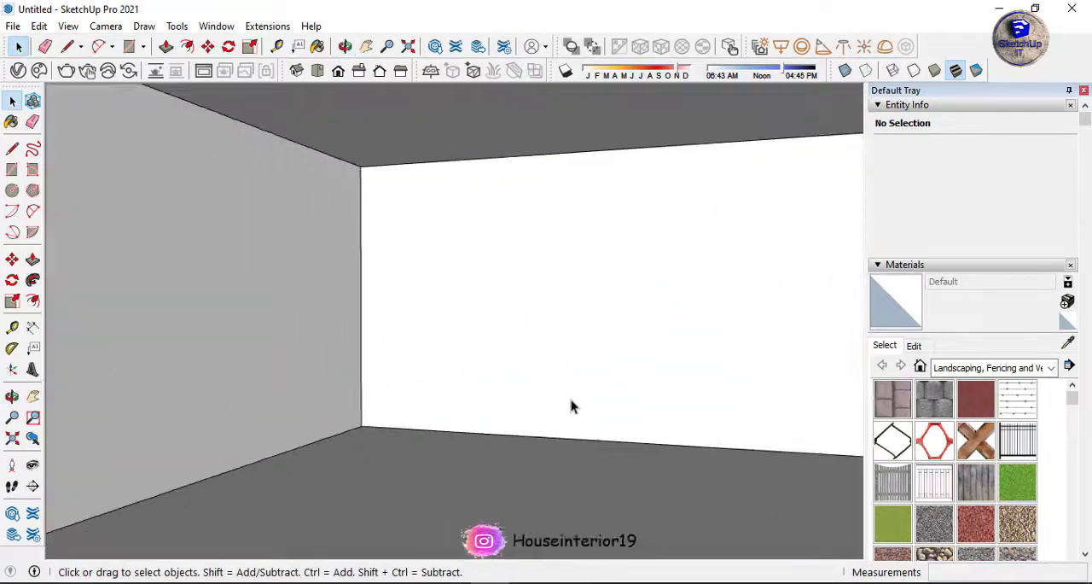
pyautogui.press('t')
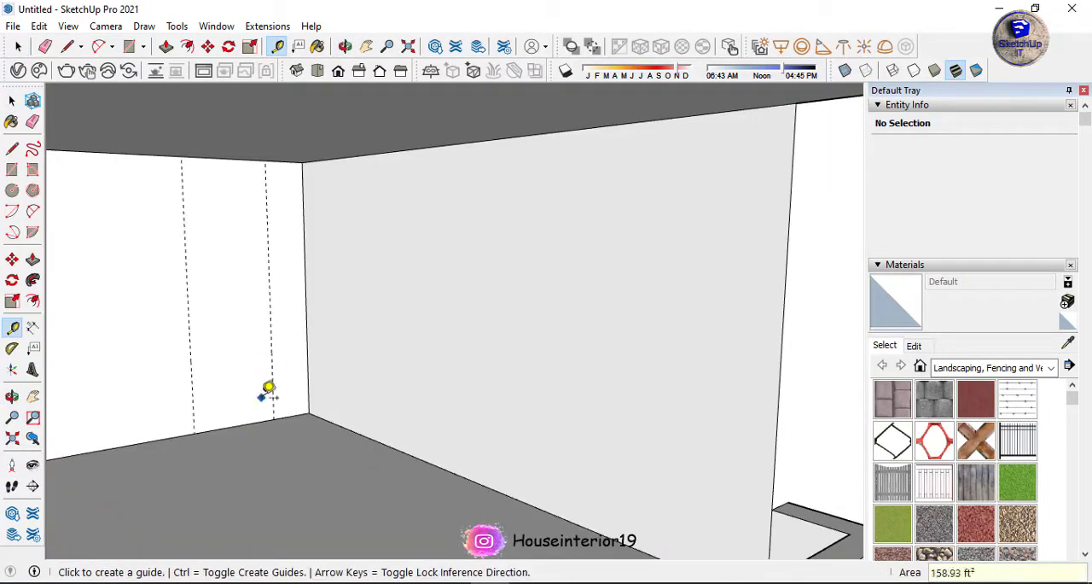
pyautogui.click(274, 418)
# Push the balcony door outline into the wall to form the door recess.
pyautogui.press('p')
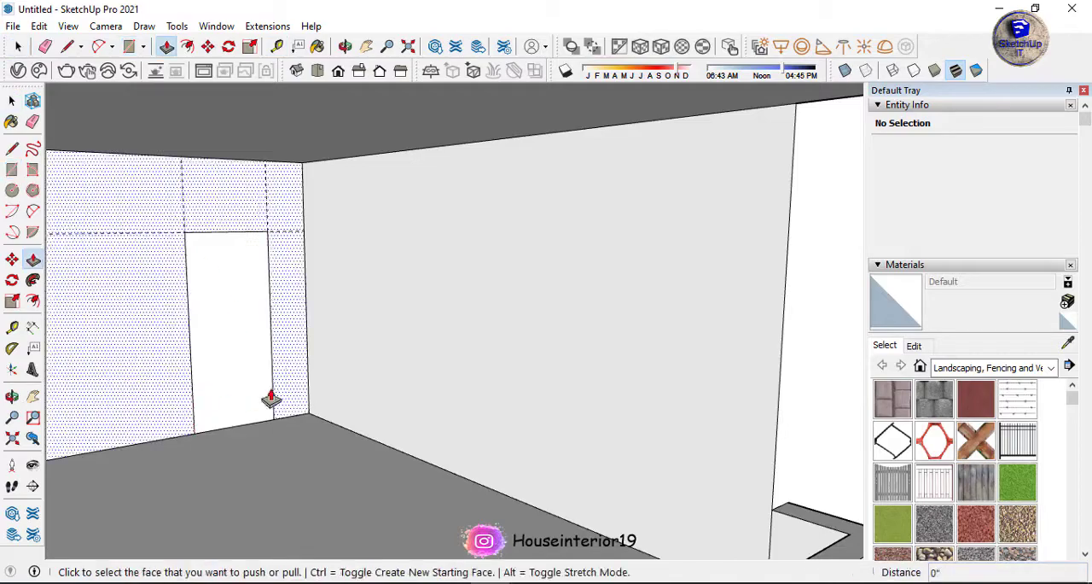
pyautogui.moveTo(266, 391); pyautogui.dragTo(256, 358)
pyautogui.scroll(-8, 265, 281)
pyautogui.scroll(4, 500, 310)
# Place horizontal sill and head guides and a vertical guide for the windows around the balcony wall's outer corner.
pyautogui.moveTo(265, 281); pyautogui.dragTo(192, 329, button='middle')
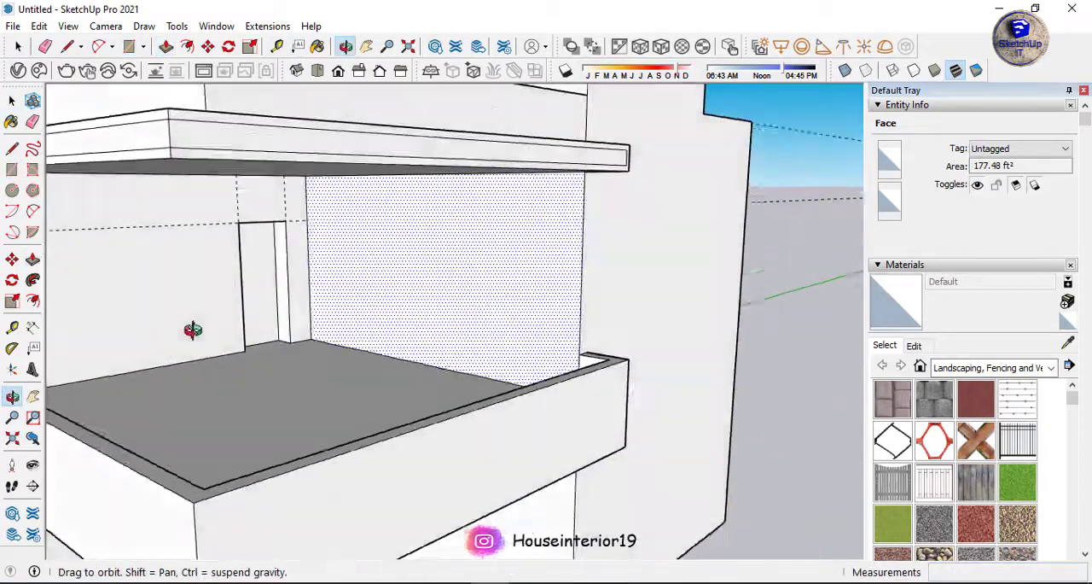
pyautogui.scroll(3, 549, 343)
pyautogui.press('t')
pyautogui.click(492, 428)
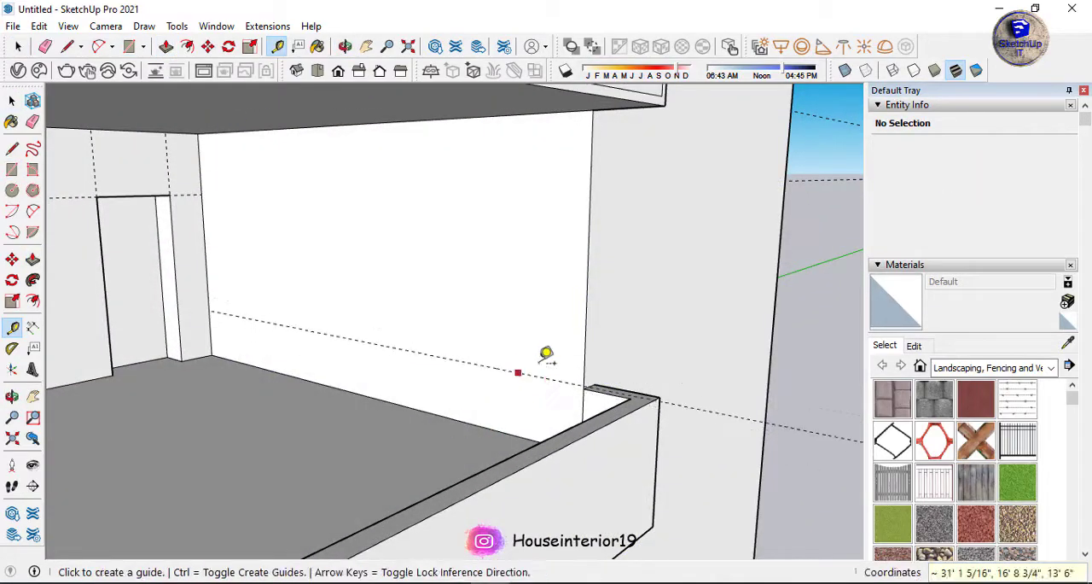
pyautogui.press('Return')
pyautogui.moveTo(558, 348); pyautogui.dragTo(522, 342, button='middle')
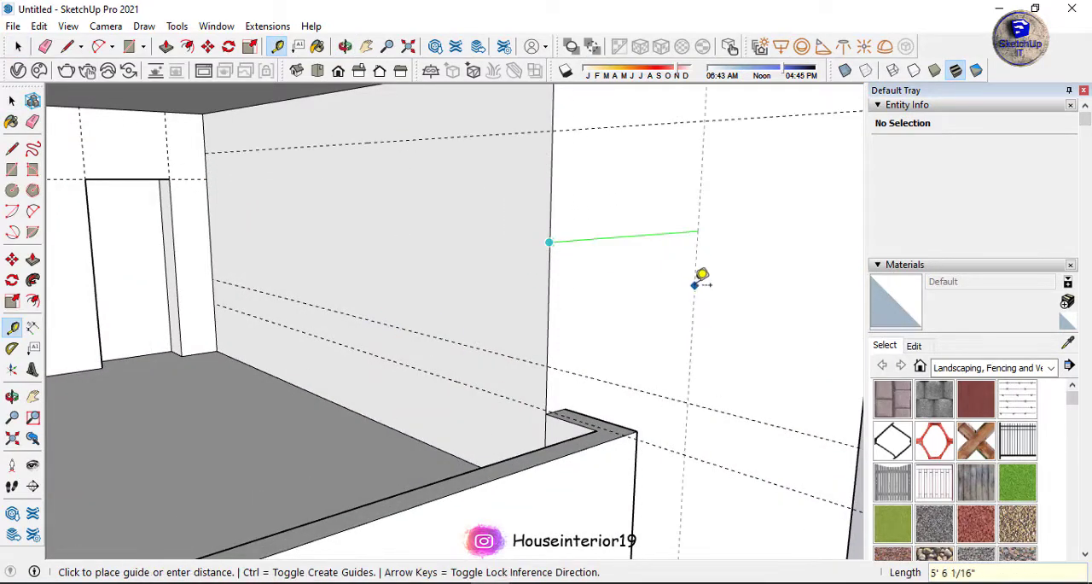
pyautogui.moveTo(696, 284); pyautogui.dragTo(282, 128, button='middle')
# Draw a 5' high window outline on the outer side wall, starting at the house corner.
pyautogui.press('r')
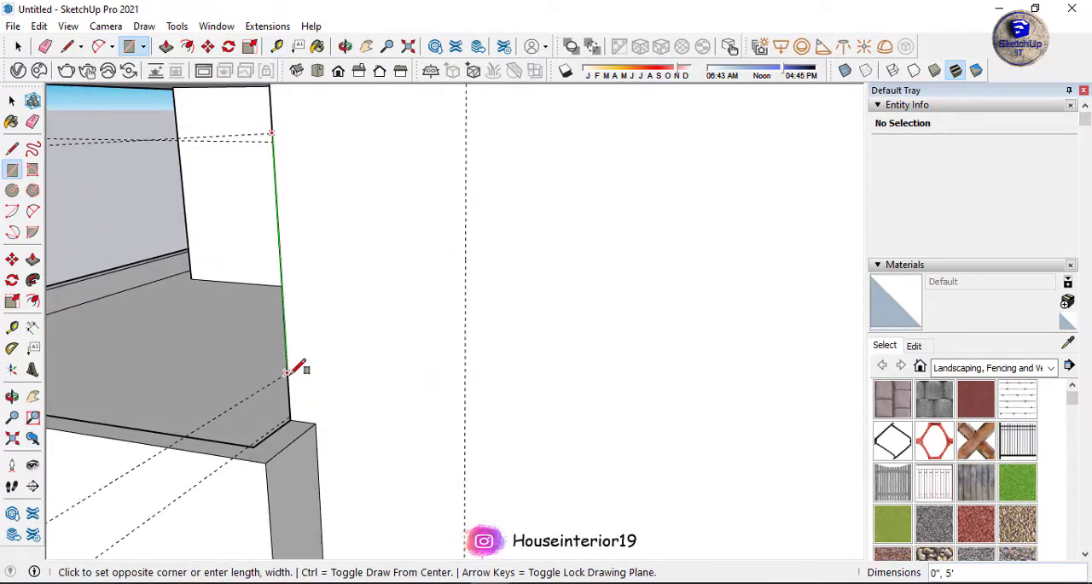
pyautogui.moveTo(445, 410)
pyautogui.mouseDown(button='middle')
pyautogui.moveTo(628, 383)
pyautogui.moveTo(474, 321)
pyautogui.mouseUp(button='middle')
pyautogui.press('e')
# Draw the corner window's second half and a separate window on the balcony wall, and clear the guides.
pyautogui.press('r')
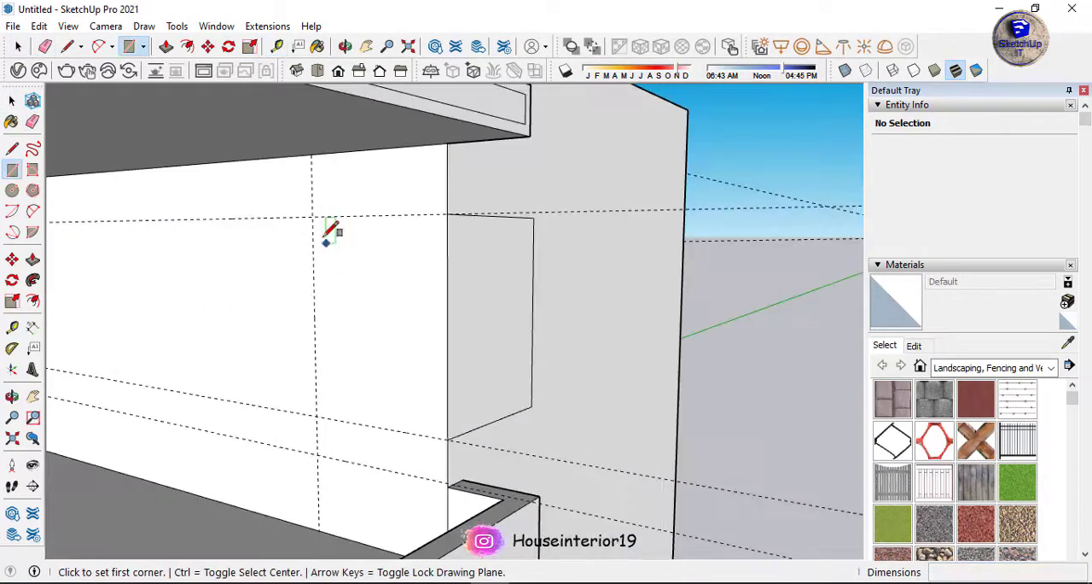
pyautogui.moveTo(333, 232); pyautogui.dragTo(259, 279, button='middle')
pyautogui.click(405, 428)
pyautogui.press('space')
pyautogui.scroll(-6, 364, 359)
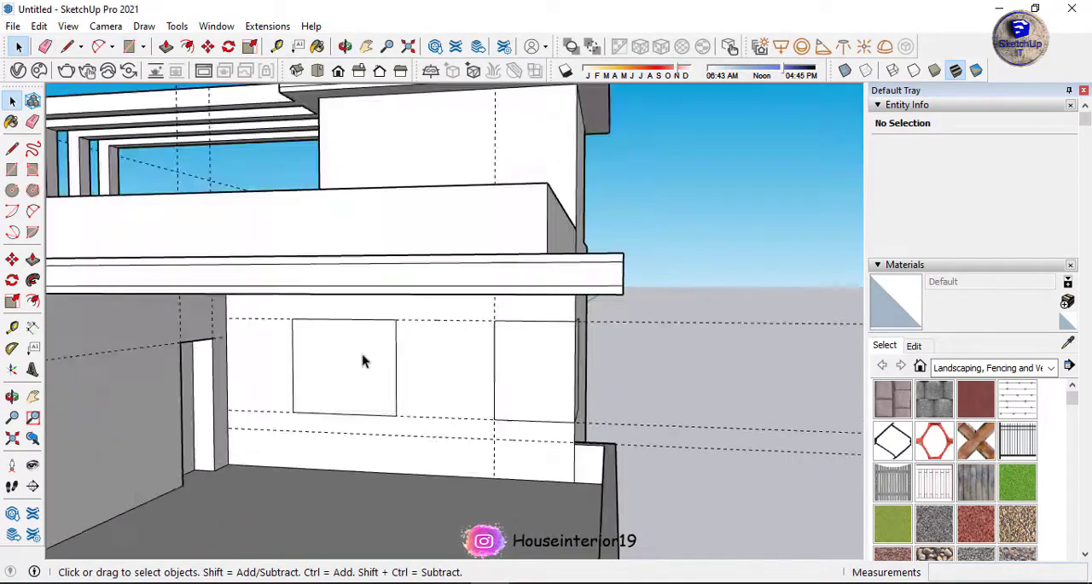
pyautogui.moveTo(559, 434); pyautogui.dragTo(557, 419, button='middle')
pyautogui.press('e')
# Place guides 5' apart on the ground-floor framed wall and draw a window outline between them.
pyautogui.scroll(-3, 555, 285)
pyautogui.scroll(10, 361, 424)
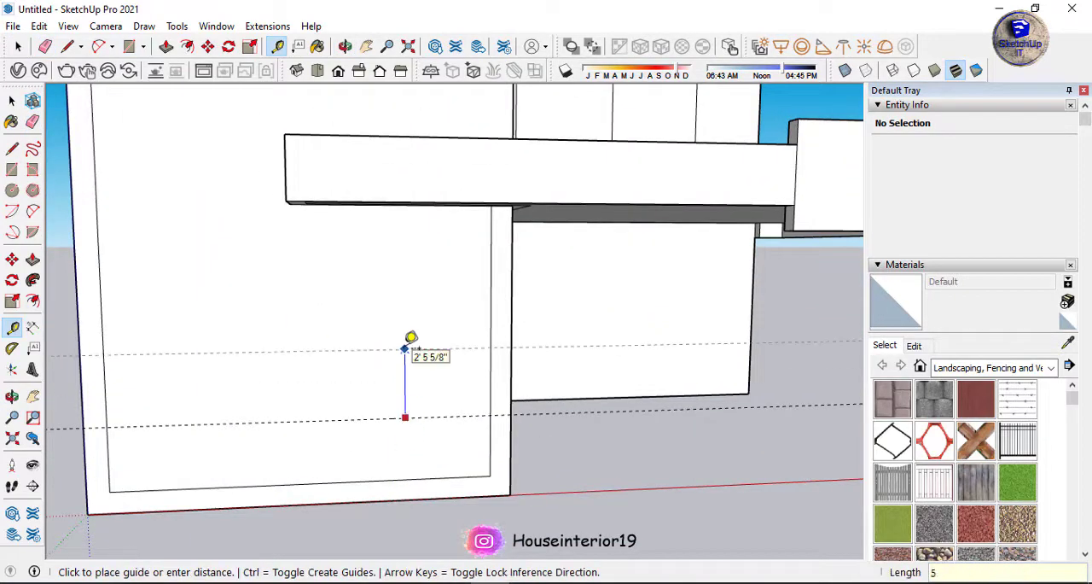
pyautogui.press('Return')
pyautogui.moveTo(411, 338); pyautogui.dragTo(385, 203, button='middle')
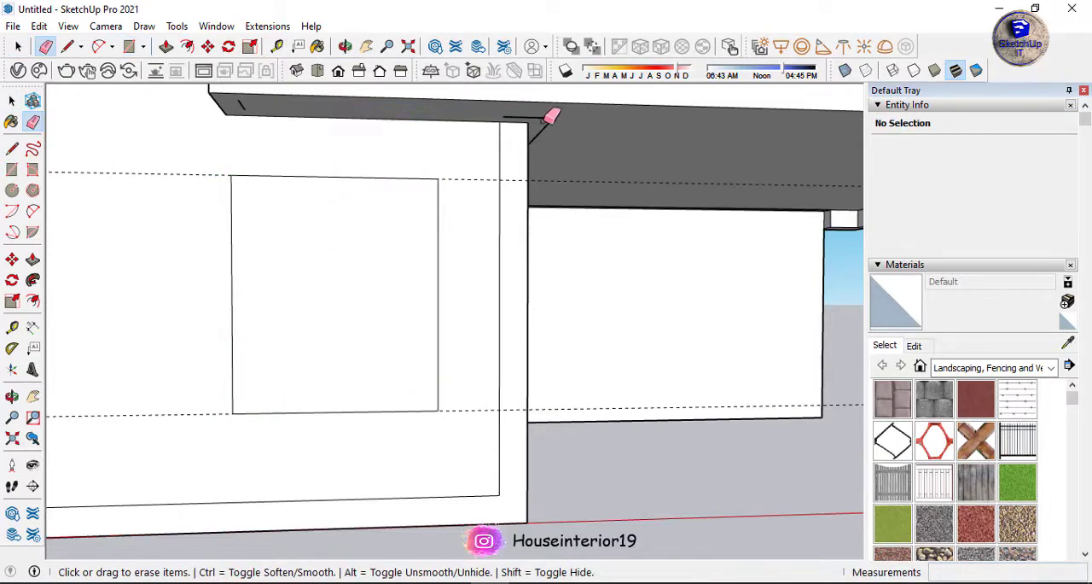
# Erase the stray edge segments on the underside of the first-floor slab.
pyautogui.moveTo(630, 363); pyautogui.dragTo(571, 248, button='middle')
pyautogui.scroll(-6, 640, 409)
pyautogui.moveTo(646, 412)
pyautogui.mouseDown(button='middle')
pyautogui.moveTo(686, 519)
pyautogui.moveTo(604, 465)
pyautogui.mouseUp(button='middle')
pyautogui.scroll(3, 571, 325)
pyautogui.moveTo(570, 325); pyautogui.dragTo(623, 418, button='middle')
pyautogui.scroll(-4, 624, 418)
pyautogui.scroll(6, 547, 414)
# Pull the front face of the taller balcony parapet out 6".
pyautogui.press('p')
pyautogui.click(553, 388)
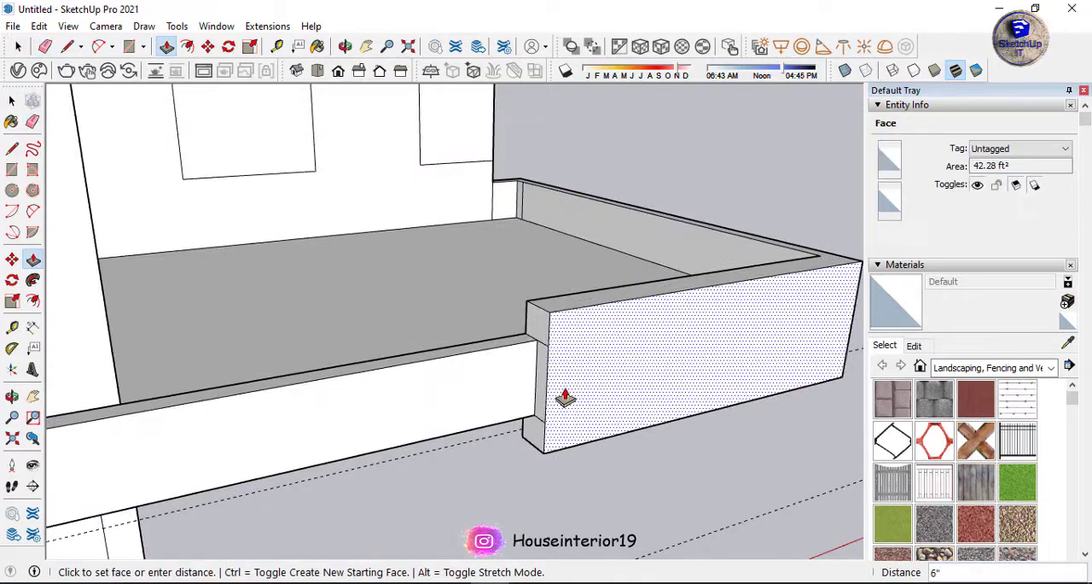
pyautogui.click(564, 397)
pyautogui.scroll(3, 535, 362)
pyautogui.moveTo(535, 362); pyautogui.dragTo(539, 337, button='middle')
# Erase the seam lines left on the end of the thickened balcony parapet.
pyautogui.press('e')
pyautogui.moveTo(539, 288); pyautogui.dragTo(538, 493)
pyautogui.scroll(-5, 538, 490)
pyautogui.moveTo(536, 347); pyautogui.dragTo(368, 271, button='middle')
pyautogui.scroll(4, 364, 274)
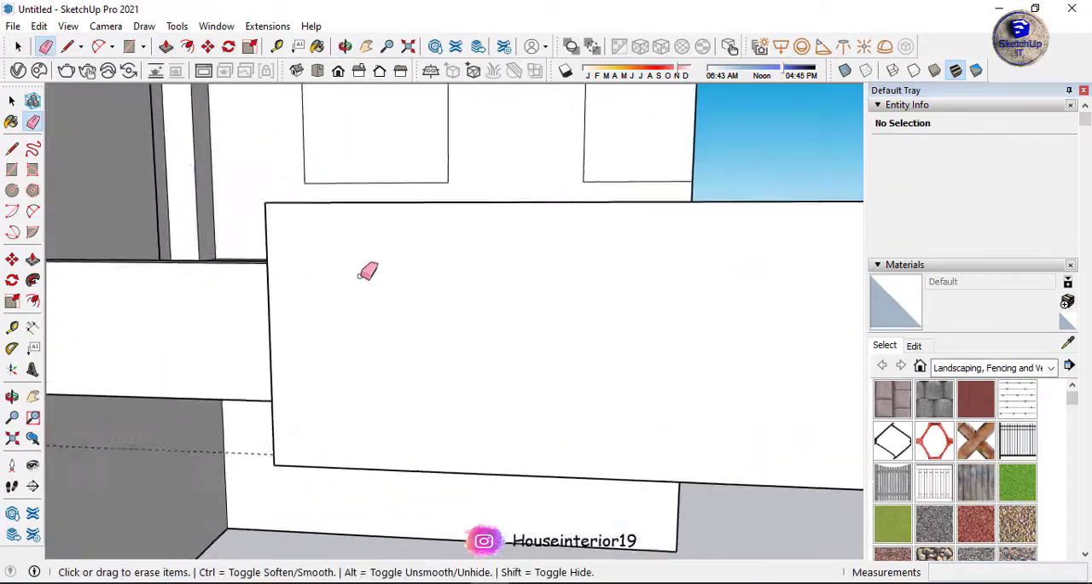
# Place two vertical guides near the parapet's inner end and draw a full-height strip between them.
pyautogui.press('t')
pyautogui.click(256, 231)
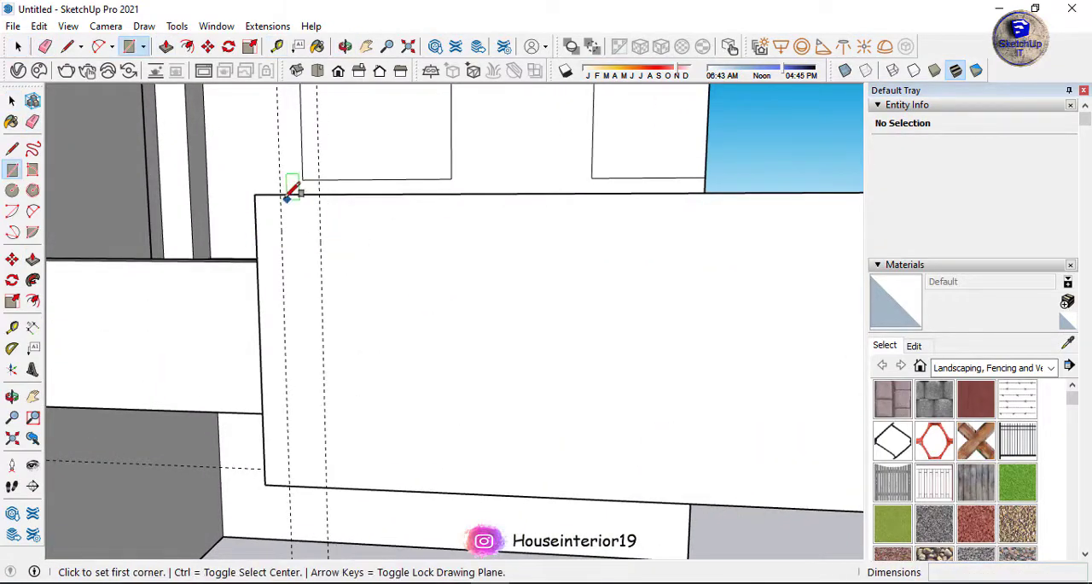
pyautogui.click(325, 487)
# Try to copy the vertical strip 10" along the parapet's front face.
pyautogui.press('space')
pyautogui.click(305, 442)
pyautogui.press('m')
pyautogui.press('ctrl')
pyautogui.click(266, 486)
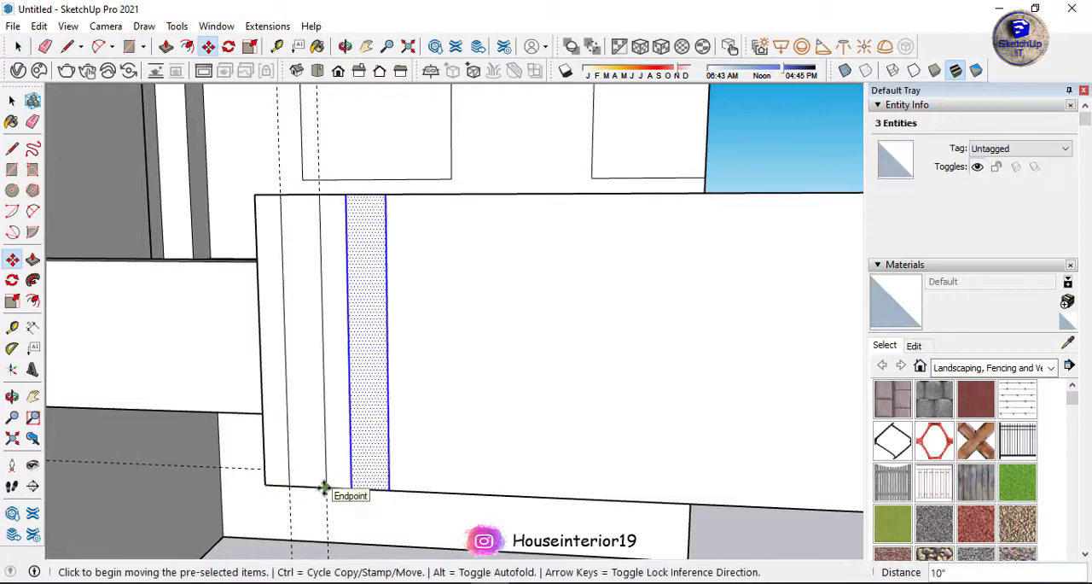
# Copy the vertical strip twice along the parapet's front face with equal spacing.
pyautogui.press('space')
pyautogui.click(265, 484)
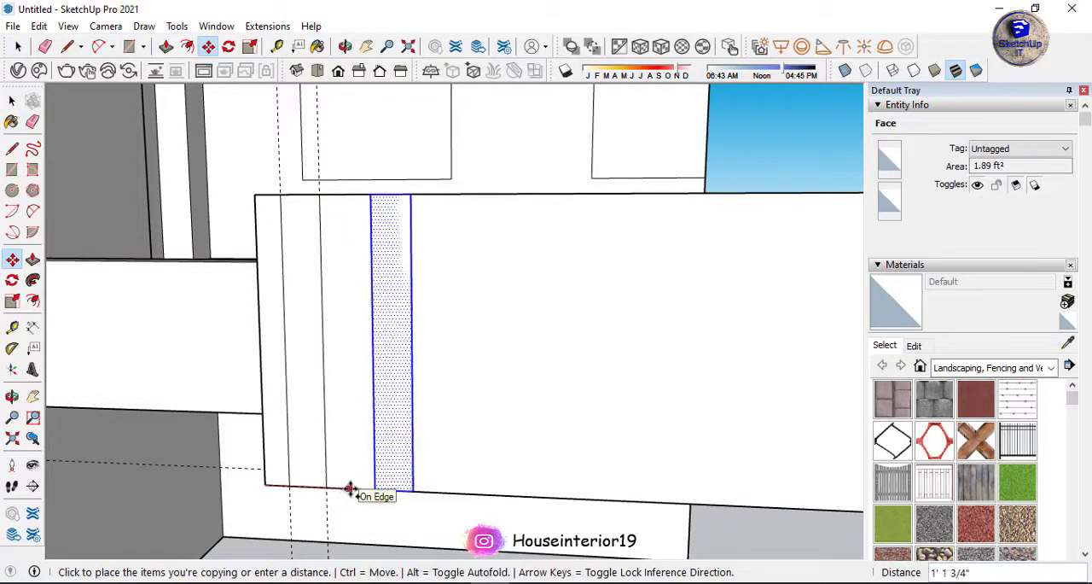
pyautogui.press('space')
pyautogui.click(262, 346)
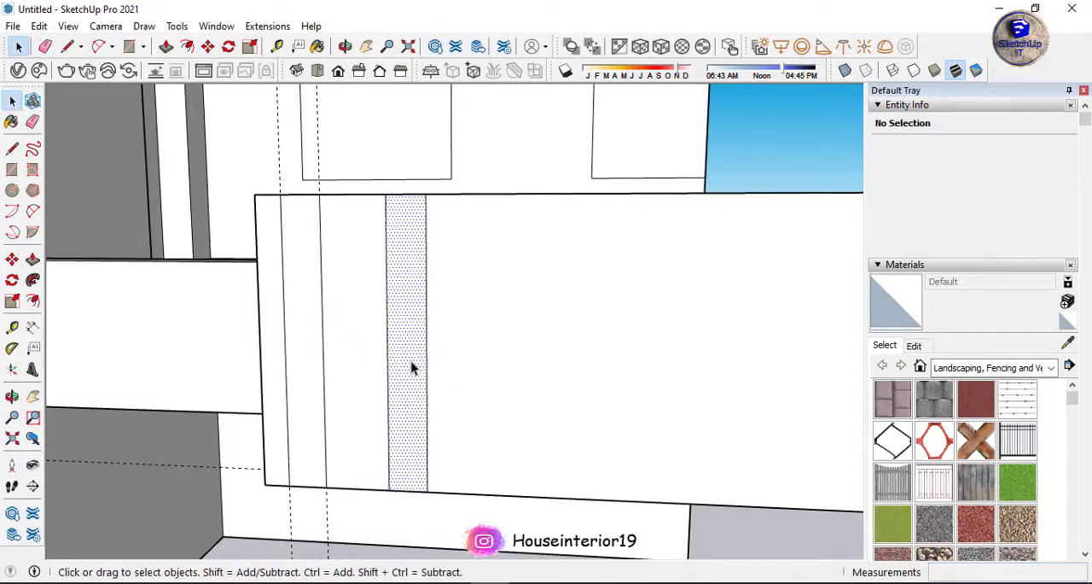
pyautogui.click(291, 485)
pyautogui.click(390, 491)
pyautogui.press('space')
pyautogui.scroll(-5, 320, 339)
# Select all three vertical strips and move them together along the parapet, away from its inner end.
pyautogui.keyDown('ctrl'); pyautogui.click(343, 331); pyautogui.keyUp('ctrl')
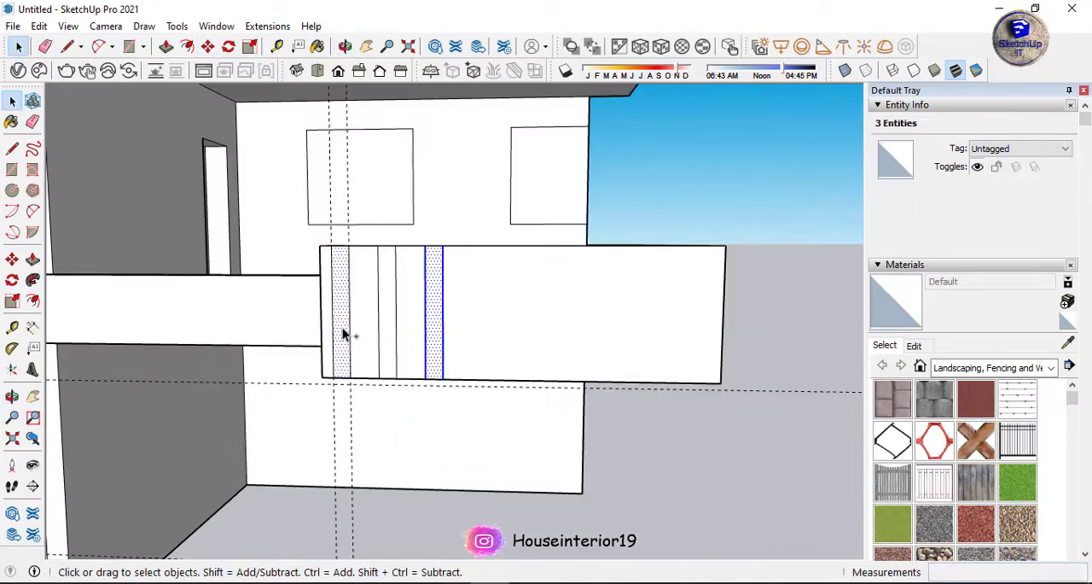
pyautogui.keyDown('ctrl'); pyautogui.click(381, 329); pyautogui.keyUp('ctrl')
pyautogui.press('m')
pyautogui.scroll(3, 448, 341)
pyautogui.click(468, 323)
pyautogui.click(498, 321)
pyautogui.press('space')
# Delete the remaining guide lines around the house model.
pyautogui.scroll(-4, 503, 332)
pyautogui.click(573, 411)
pyautogui.moveTo(554, 418)
pyautogui.mouseDown(button='middle')
pyautogui.moveTo(524, 427)
pyautogui.moveTo(578, 473)
pyautogui.mouseUp(button='middle')
pyautogui.press('e')
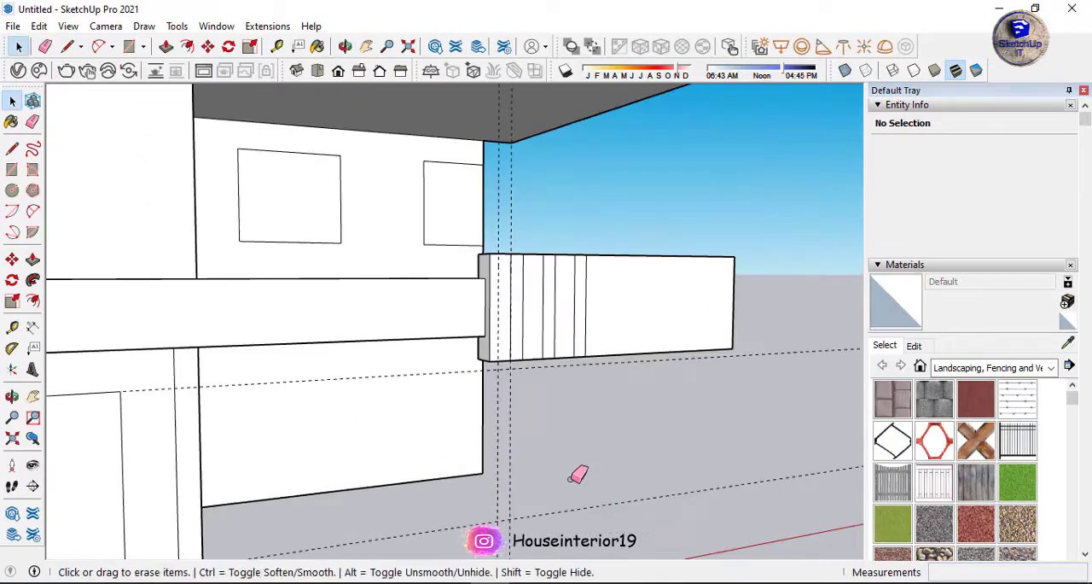
pyautogui.press('Escape')
pyautogui.scroll(-5, 504, 341)
pyautogui.moveTo(504, 341); pyautogui.dragTo(441, 332, button='middle')
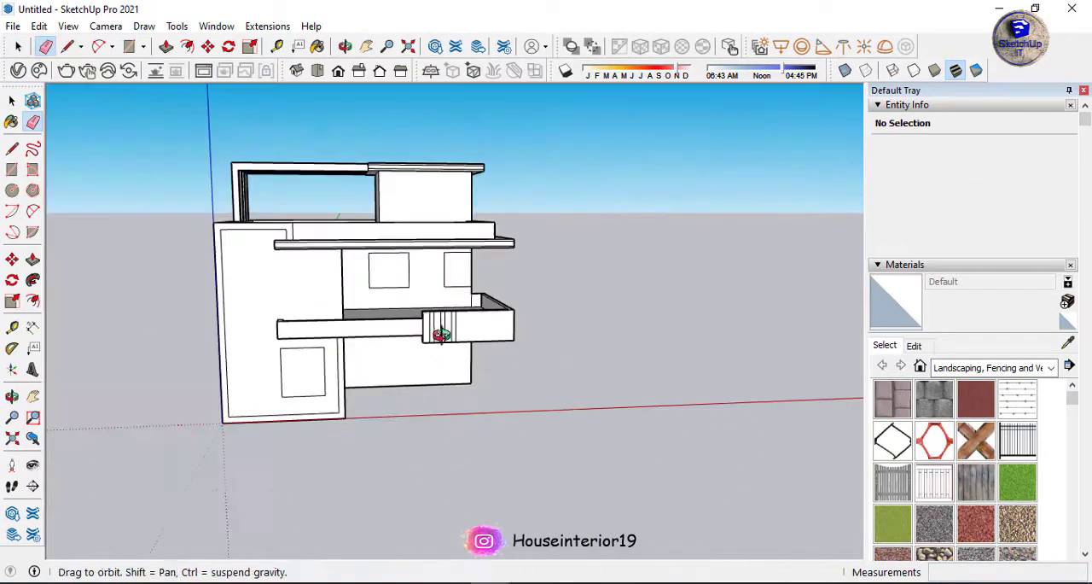
# Draw a narrow rectangle along the lower edge of the long low front parapet using guides, and erase the leftover lines.
pyautogui.scroll(7, 294, 329)
pyautogui.moveTo(294, 329)
pyautogui.mouseDown(button='middle')
pyautogui.moveTo(392, 312)
pyautogui.moveTo(291, 340)
pyautogui.mouseUp(button='middle')
pyautogui.scroll(2, 375, 344)
pyautogui.press('t')
pyautogui.click(372, 364)
pyautogui.click(371, 325)
pyautogui.scroll(-5, 290, 340)
pyautogui.scroll(4, 717, 329)
pyautogui.click(716, 331)
pyautogui.press('space')
pyautogui.scroll(4, 713, 324)
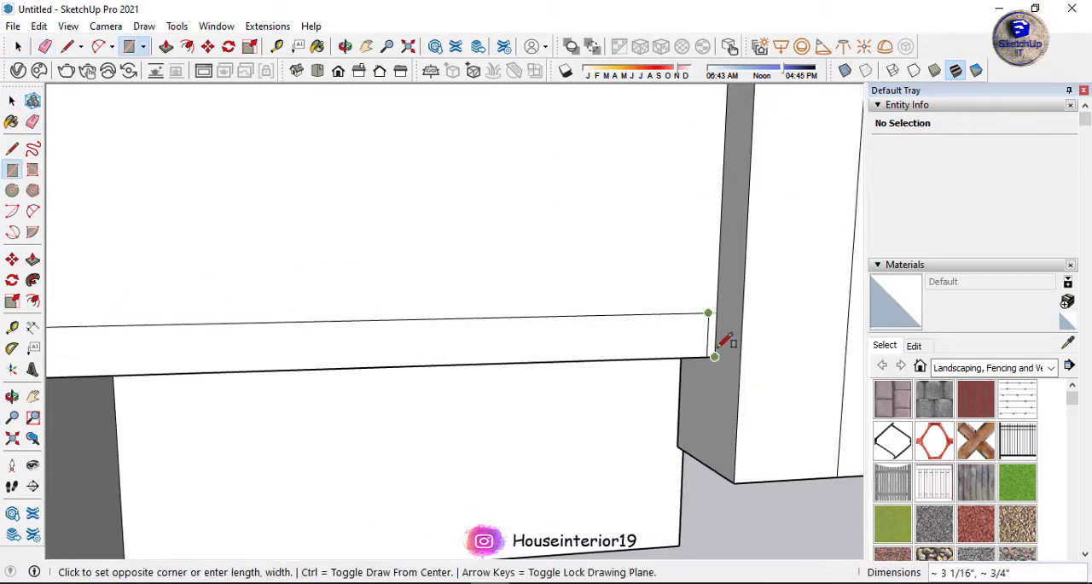
pyautogui.press('e')
pyautogui.scroll(-8, 674, 324)
pyautogui.moveTo(707, 332)
pyautogui.mouseDown(button='middle')
pyautogui.moveTo(588, 468)
pyautogui.moveTo(325, 385)
pyautogui.mouseUp(button='middle')
pyautogui.press('space')
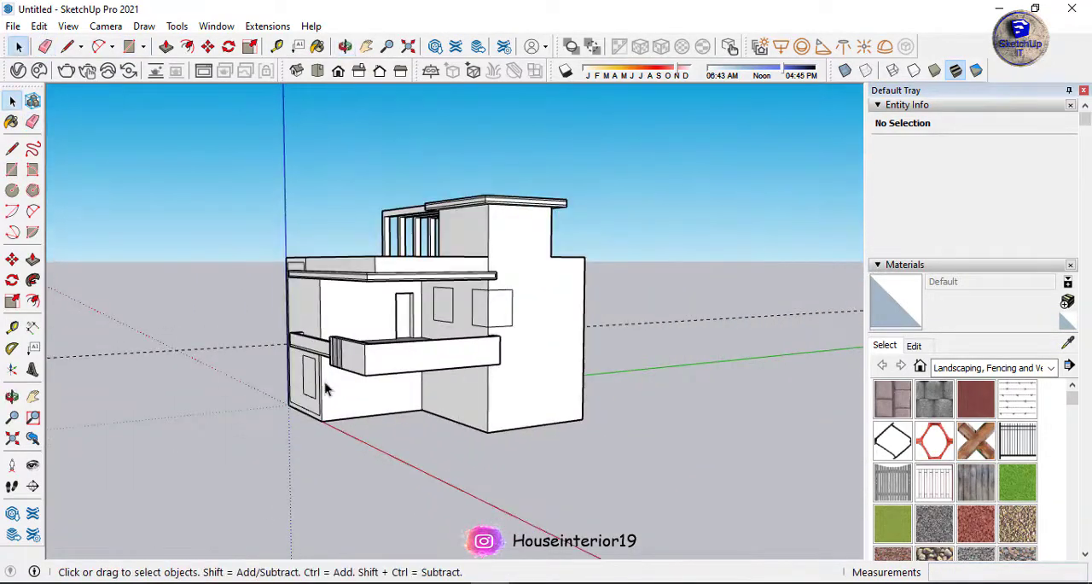
# Draw a small rectangle between guides high on the house's side wall and copy it along the wall with three equal spaces (/3).
pyautogui.scroll(6, 349, 282)
pyautogui.moveTo(349, 282); pyautogui.dragTo(290, 327, button='middle')
pyautogui.press('t')
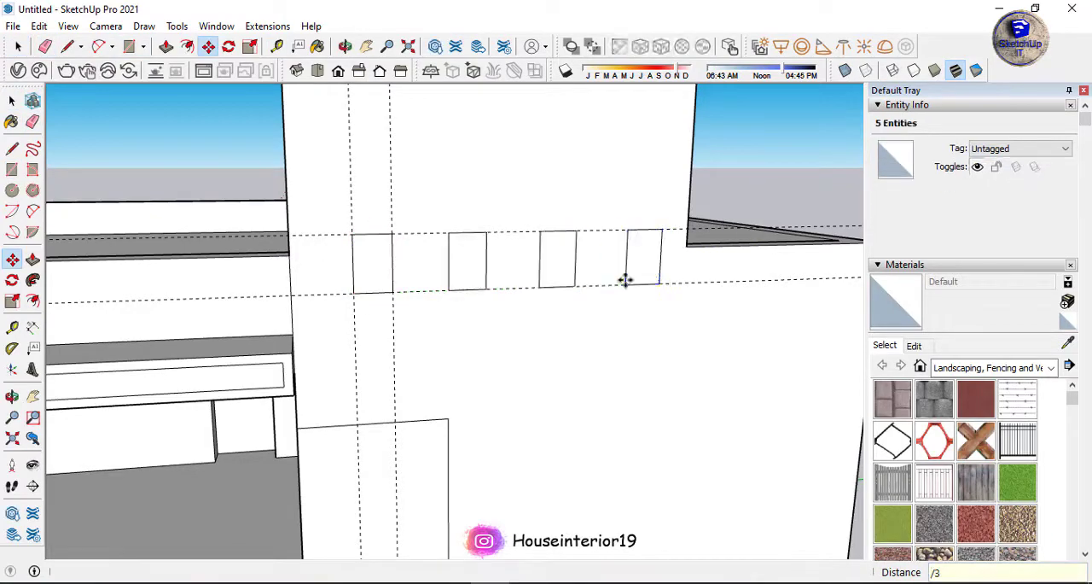
pyautogui.press('space')
pyautogui.click(760, 162)
# Extrude the four small rectangles on the side wall outward by the same distance to form a row of projecting beams.
pyautogui.moveTo(626, 280); pyautogui.dragTo(500, 239, button='middle')
pyautogui.scroll(-8, 511, 273)
pyautogui.scroll(6, 500, 240)
pyautogui.press('p')
pyautogui.click(445, 229)
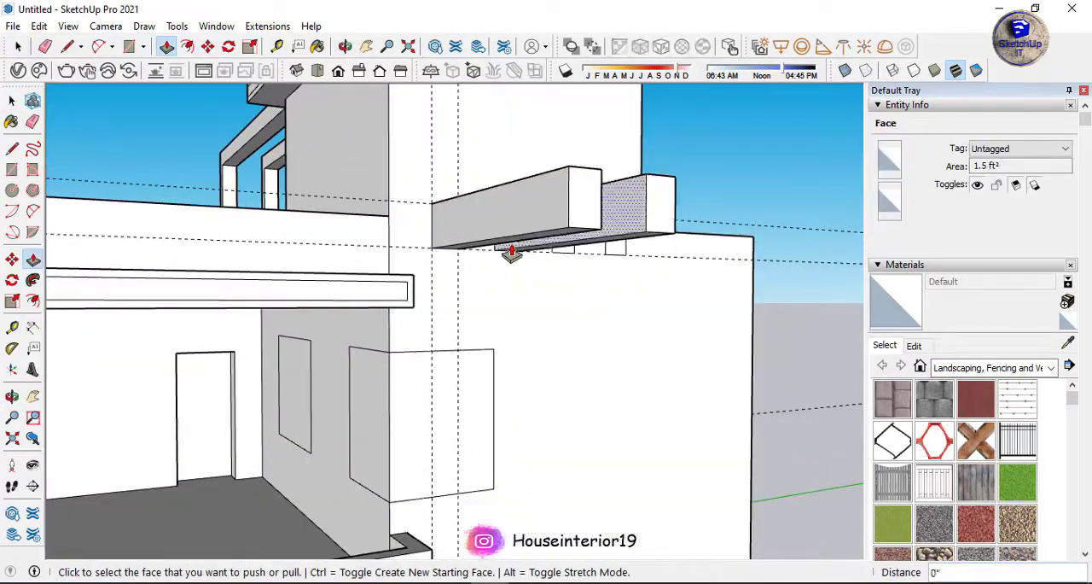
pyautogui.doubleClick(616, 254)
pyautogui.scroll(-4, 610, 265)
# Place a guide across the beams' undersides near their outer ends and draw a rectangle on the first beam's end.
pyautogui.moveTo(580, 315); pyautogui.dragTo(465, 149, button='middle')
pyautogui.scroll(7, 463, 154)
pyautogui.press('t')
pyautogui.click(469, 154)
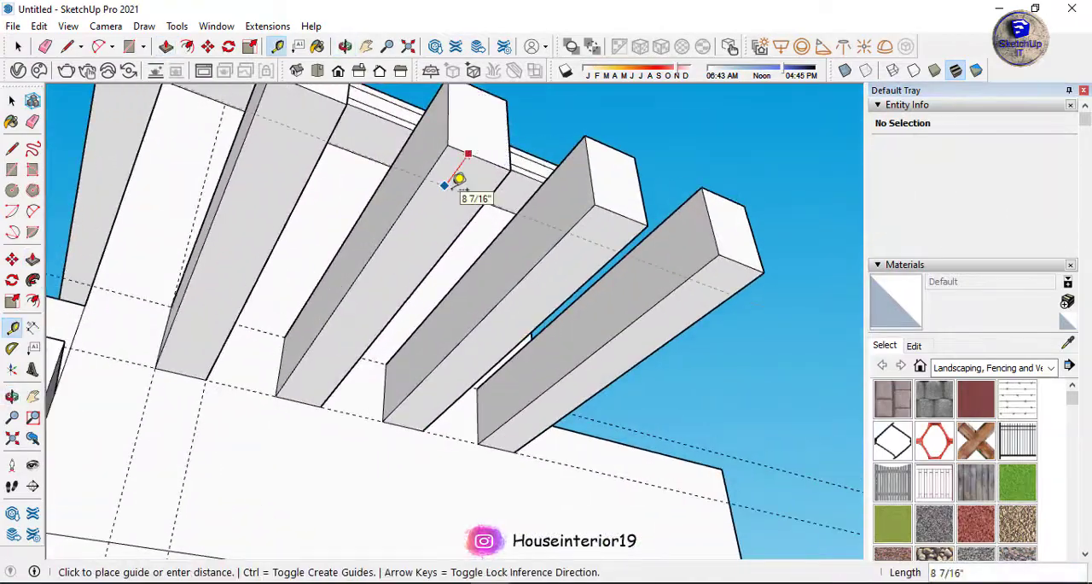
pyautogui.moveTo(393, 346); pyautogui.dragTo(427, 384, button='middle')
pyautogui.press('r')
pyautogui.click(305, 144)
pyautogui.click(341, 197)
# Copy the rectangle from the first beam's underside onto the outer ends of the other three beams.
pyautogui.press('m')
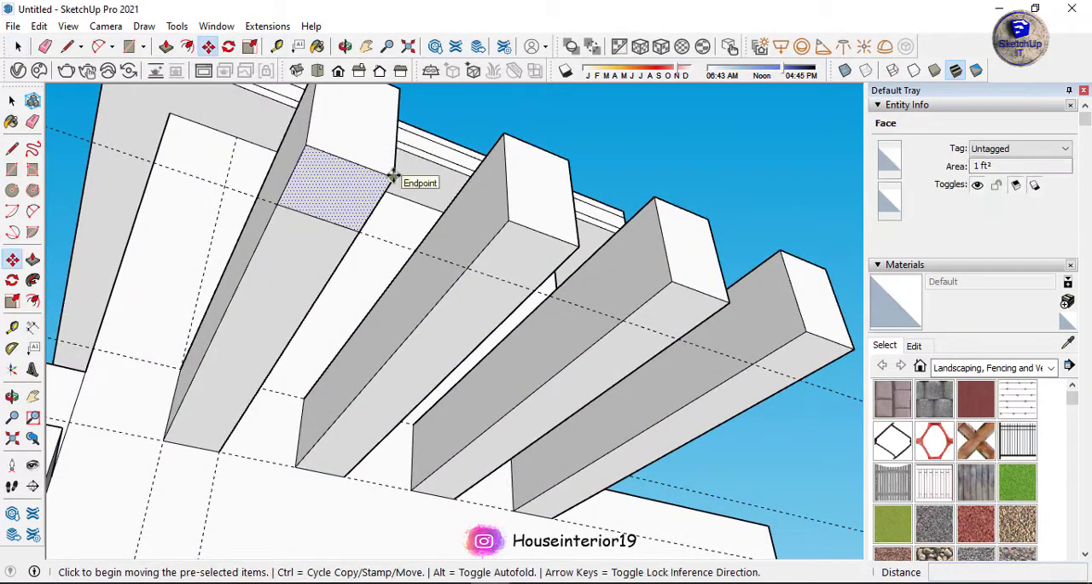
pyautogui.click(390, 175)
pyautogui.press('ctrl')
# Extrude the rectangles under the beam ends down to the house's base to form four posts.
pyautogui.press('p')
pyautogui.click(767, 348)
pyautogui.scroll(-7, 546, 254)
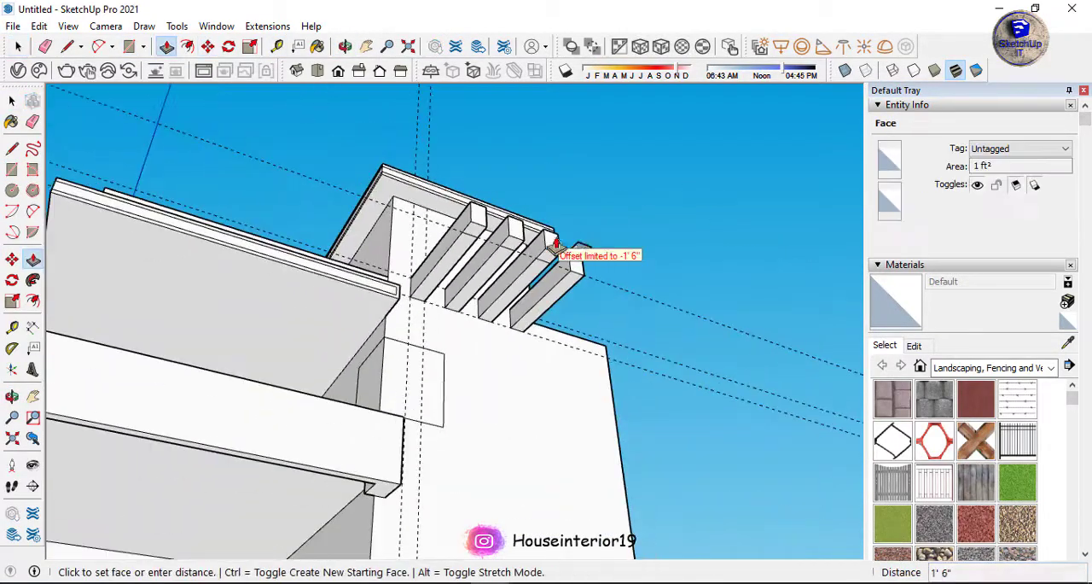
pyautogui.click(529, 461)
pyautogui.doubleClick(520, 268)
pyautogui.scroll(5, 511, 265)
pyautogui.doubleClick(341, 190)
# Clear the guide lines left around the side beams and posts.
pyautogui.press('space')
pyautogui.scroll(-5, 513, 254)
pyautogui.moveTo(513, 254)
pyautogui.mouseDown(button='middle')
pyautogui.moveTo(756, 356)
pyautogui.moveTo(678, 303)
pyautogui.mouseUp(button='middle')
pyautogui.press('e')
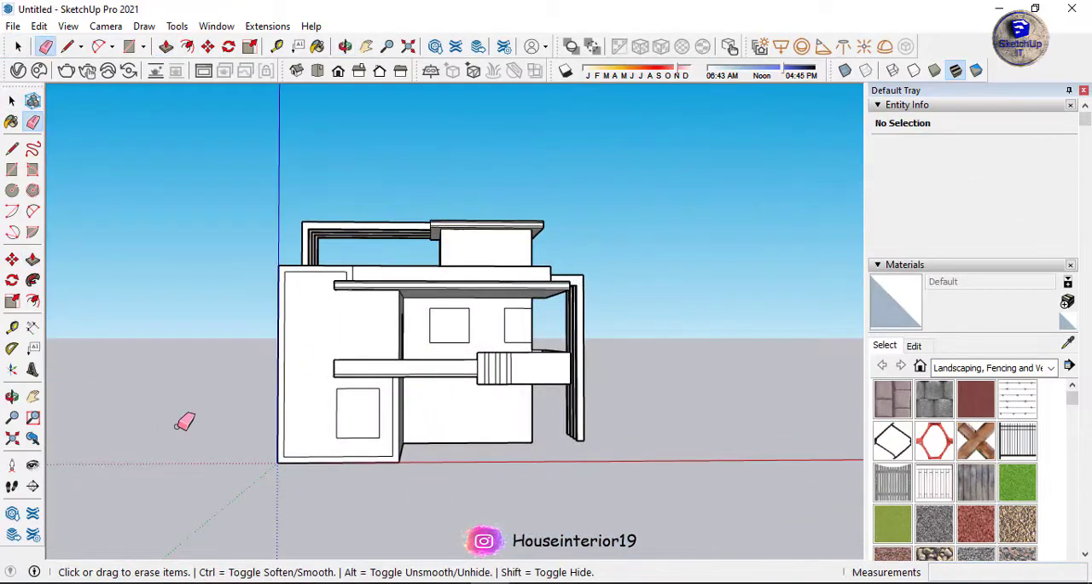
# Draw a small circle on the underside of the rooftop room's roof slab near the pergola-side front corner.
pyautogui.scroll(-3, 341, 466)
pyautogui.scroll(10, 414, 332)
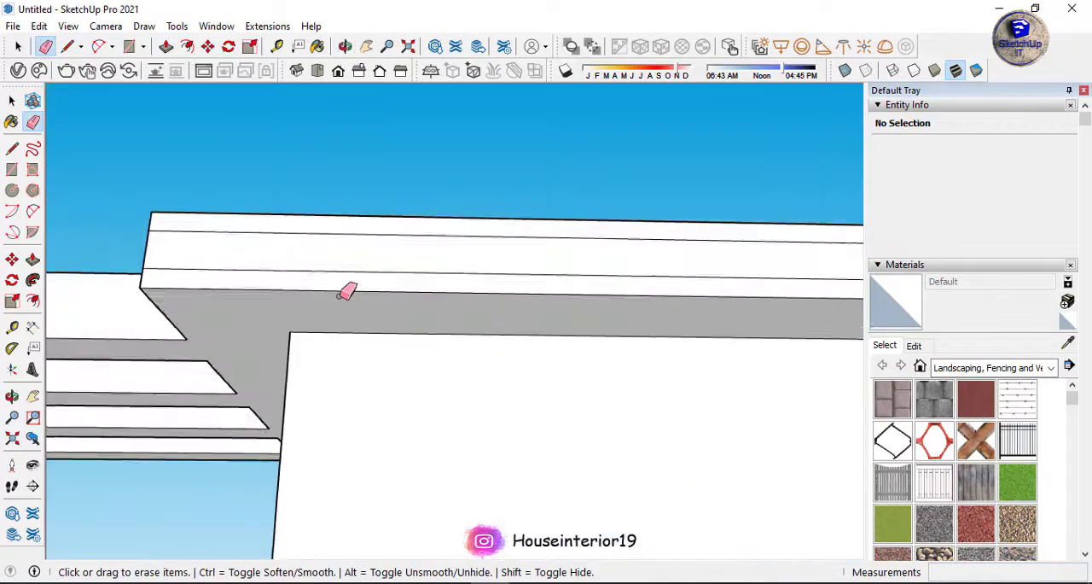
pyautogui.scroll(3, 347, 291)
pyautogui.press('c')
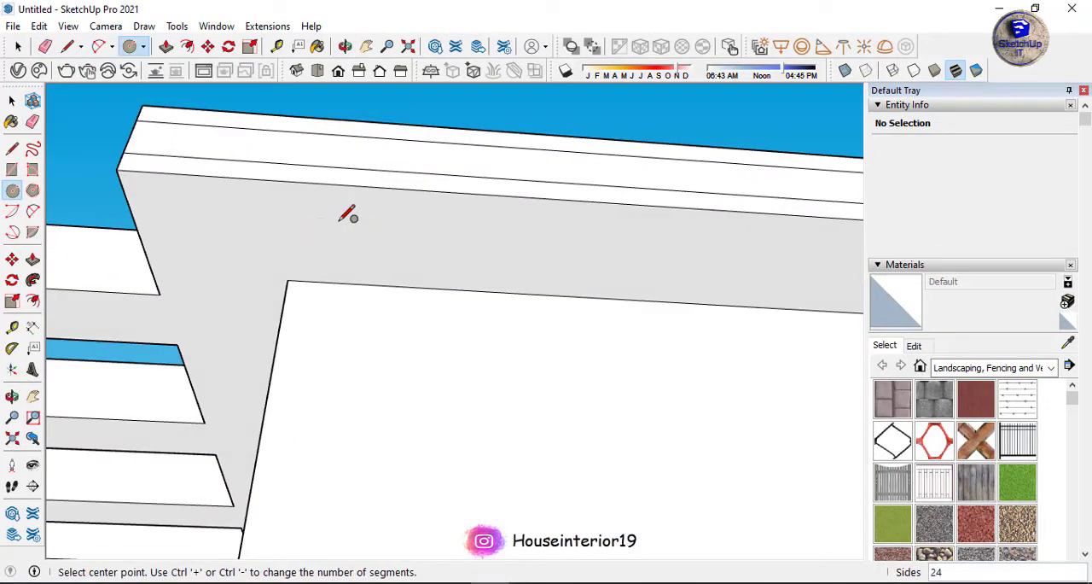
pyautogui.scroll(4, 337, 224)
# Offset the circle on the roof slab's underside slightly to form a ring.
pyautogui.press('f')
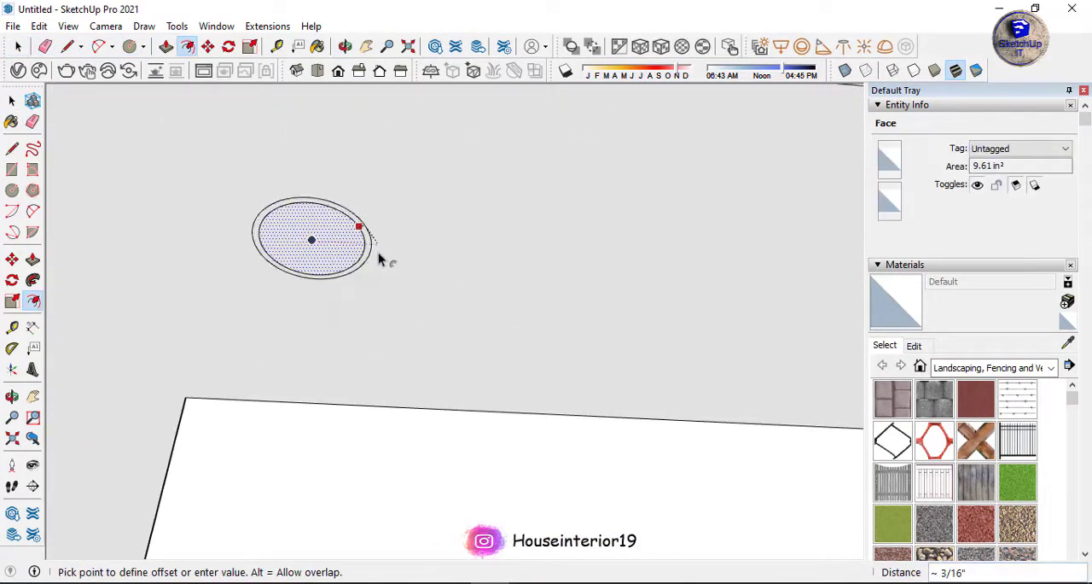
pyautogui.click(378, 252)
pyautogui.scroll(2, 350, 250)
# Copy the ring and its inner disc to the far end of the roof slab's front overhang, divided into four equal spaces (/4).
pyautogui.press('space')
pyautogui.keyDown('shift'); pyautogui.click(356, 235); pyautogui.keyUp('shift')
pyautogui.press('m')
pyautogui.press('ctrl')
pyautogui.click(296, 238)
pyautogui.scroll(-10, 165, 296)
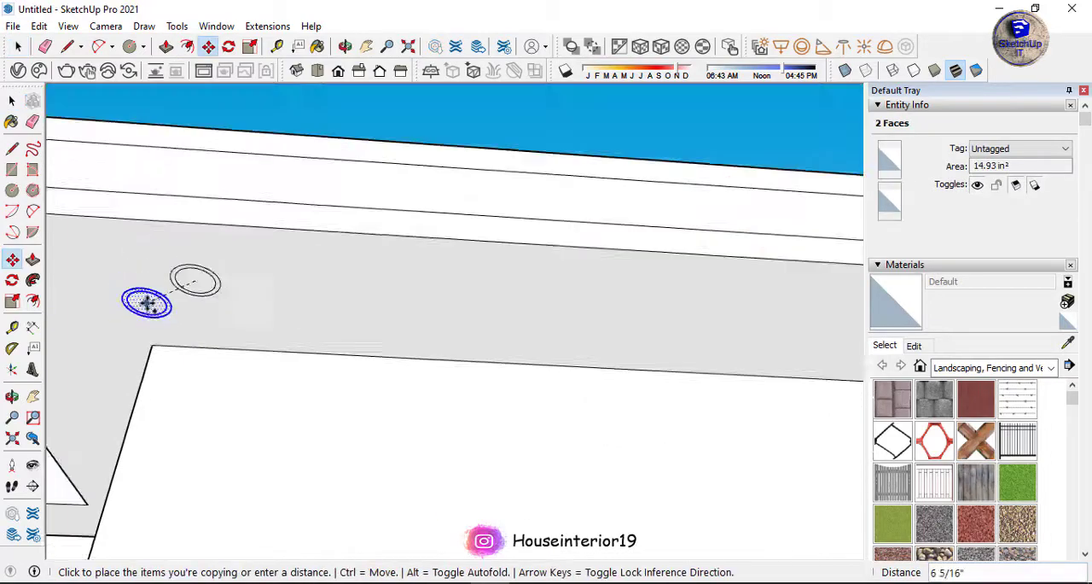
pyautogui.scroll(-5, 419, 284)
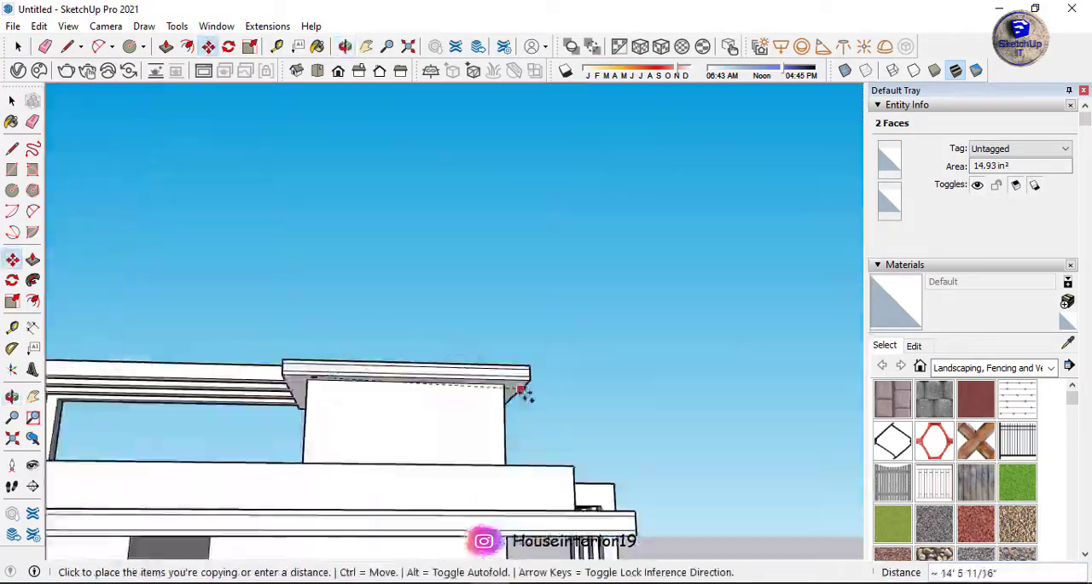
pyautogui.scroll(4, 419, 371)
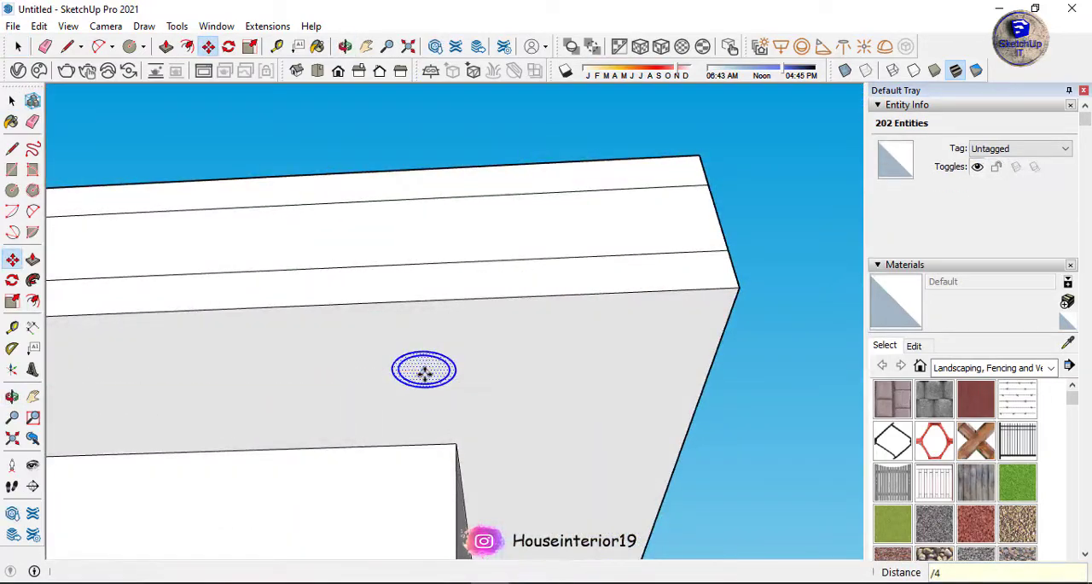
pyautogui.press('Return')
pyautogui.press('space')
pyautogui.click(751, 380)
# Try to extrude one ring and its inner disc on the roof slab's underside, using 1/8" for the disc.
pyautogui.scroll(-5, 684, 395)
pyautogui.moveTo(450, 83); pyautogui.dragTo(581, 314, button='middle')
pyautogui.scroll(8, 701, 398)
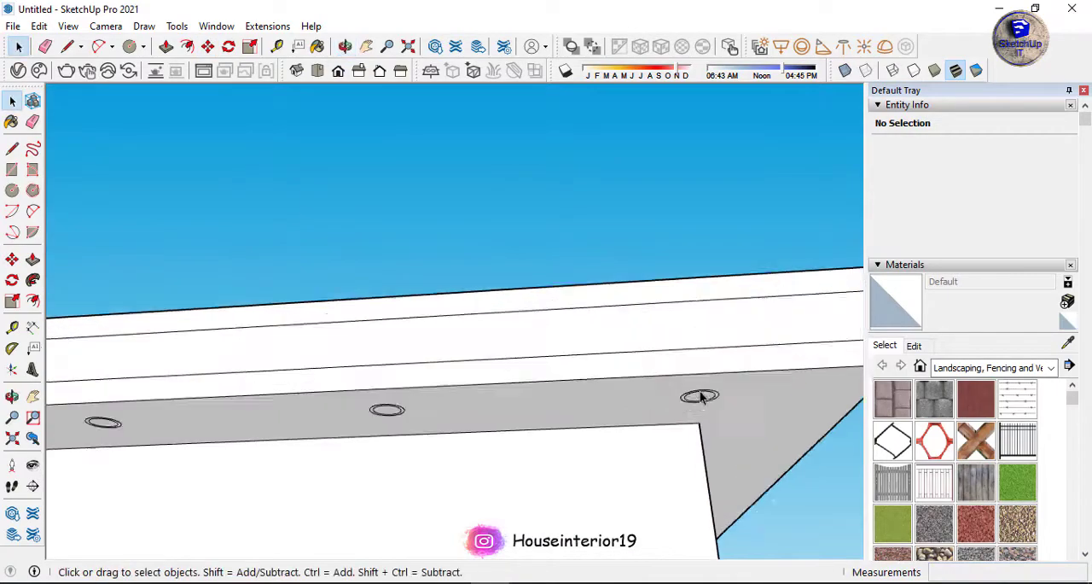
pyautogui.scroll(6, 700, 397)
pyautogui.press('p')
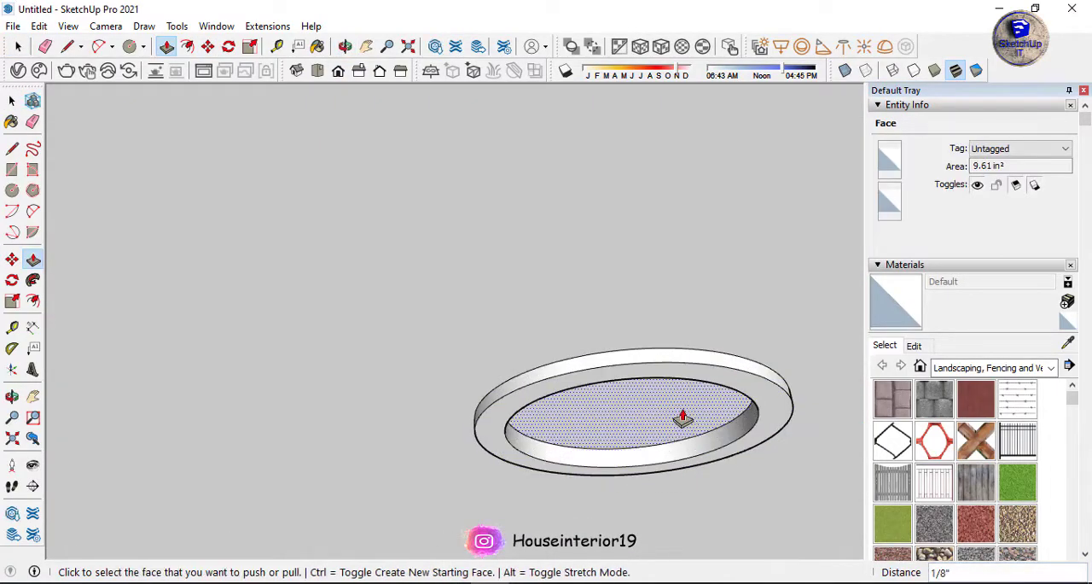
pyautogui.scroll(1, 662, 375)
# Undo the ring extrusion, the ring copies and the circle offset on the roof slab's underside.
pyautogui.press('space')
pyautogui.tripleClick(663, 373)
pyautogui.tripleClick(663, 373)
pyautogui.scroll(-3, 565, 393)
pyautogui.hotkey('ctrl', 'z')
pyautogui.scroll(-4, 566, 393)
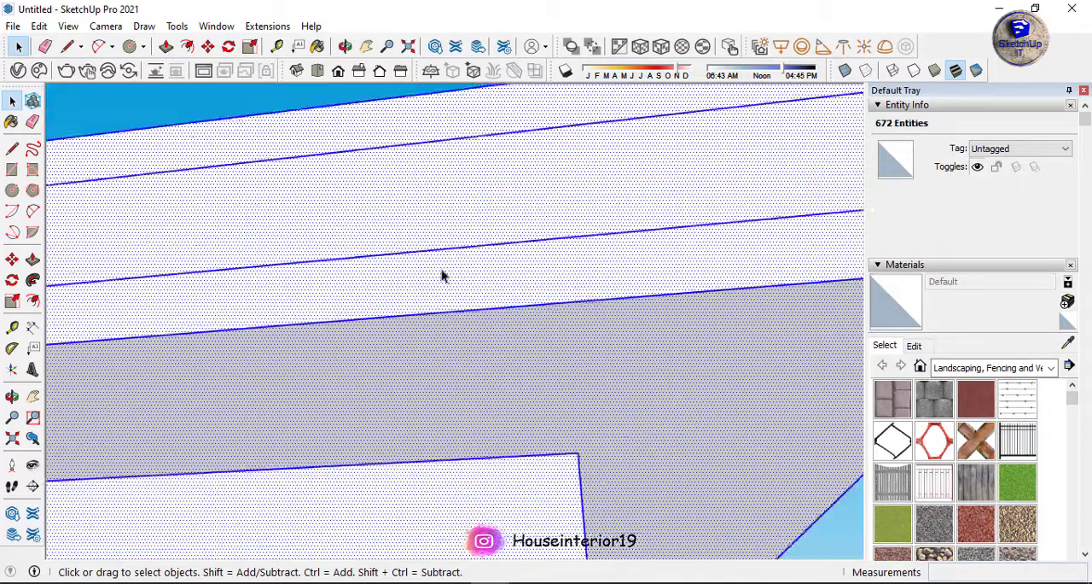
pyautogui.scroll(-5, 442, 272)
# Offset the remaining circle's edge on the roof slab's underside to make a single light-fixture ring.
pyautogui.click(149, 208)
pyautogui.moveTo(149, 208); pyautogui.dragTo(295, 268, button='middle')
pyautogui.scroll(8, 216, 313)
pyautogui.moveTo(287, 319); pyautogui.dragTo(295, 290, button='middle')
pyautogui.press('f')
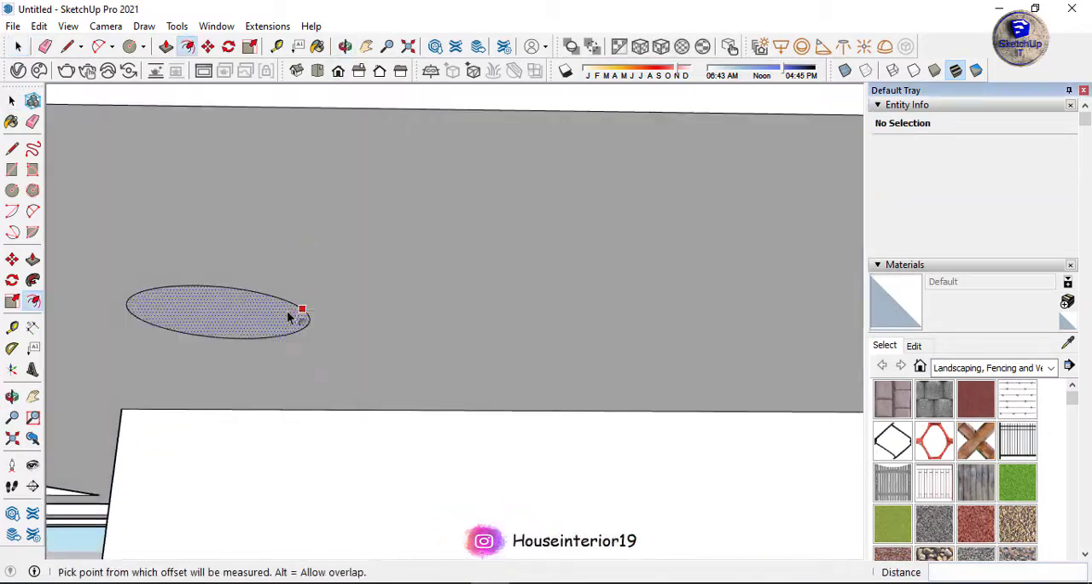
pyautogui.click(288, 312)
pyautogui.scroll(4, 278, 314)
pyautogui.click(272, 315)
# Select the ring and its inner disc and turn them into a component.
pyautogui.press('space')
pyautogui.click(317, 280)
pyautogui.keyDown('shift'); pyautogui.click(280, 282); pyautogui.keyUp('shift')
pyautogui.rightClick(282, 280)
pyautogui.click(348, 401)
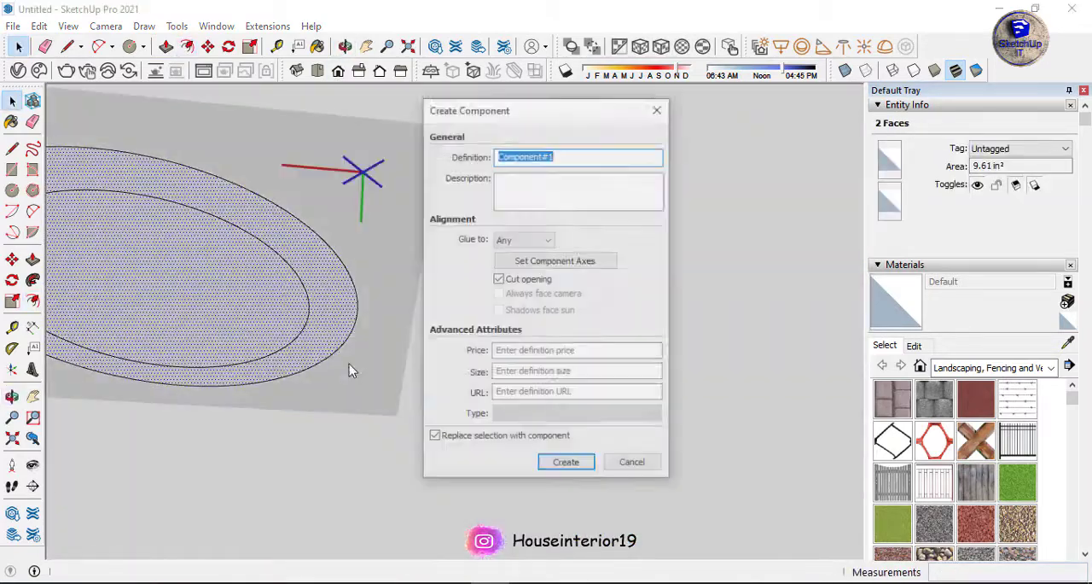
pyautogui.press('Return')
# Move the ring component about 10 3/4" along the front overhang toward the pergola-side end of the roof slab.
pyautogui.scroll(-10, 341, 393)
pyautogui.scroll(4, 351, 399)
pyautogui.press('m')
pyautogui.click(468, 406)
pyautogui.scroll(-1, 469, 407)
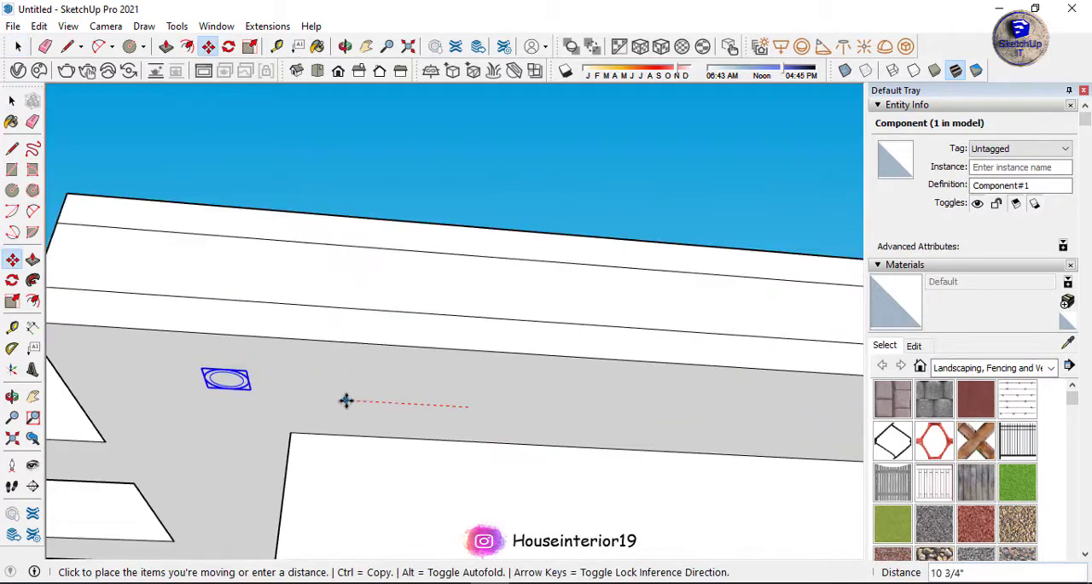
pyautogui.click(347, 400)
# Copy the ring component to the opposite front corner of the roof slab, forming an evenly spaced row of five.
pyautogui.scroll(2, 233, 384)
pyautogui.click(228, 383)
pyautogui.press('ctrl')
pyautogui.scroll(-5, 186, 390)
pyautogui.click(339, 71)
pyautogui.scroll(-3, 444, 324)
pyautogui.moveTo(478, 358); pyautogui.dragTo(422, 295, button='middle')
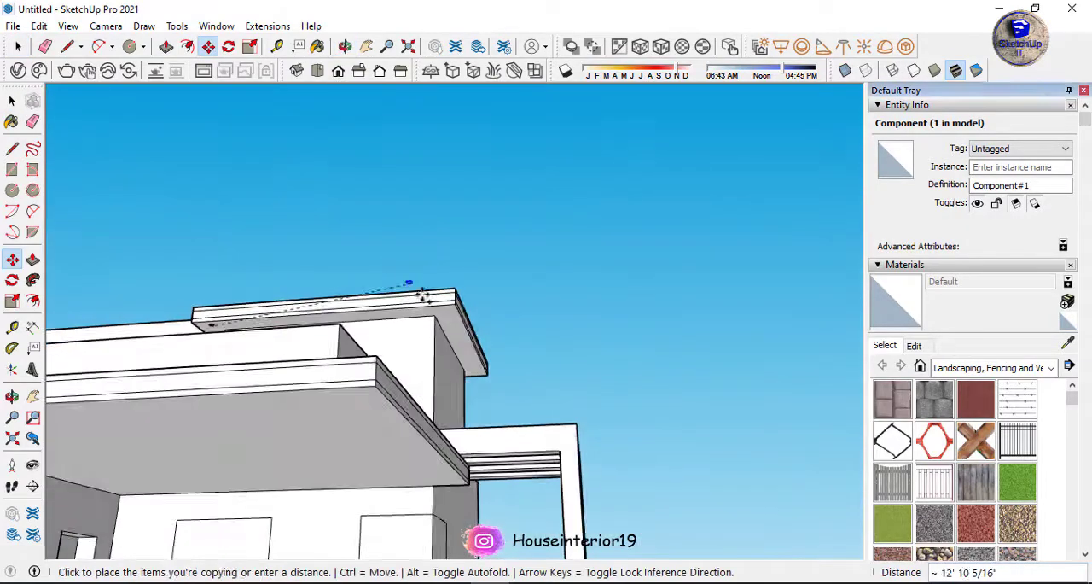
pyautogui.scroll(3, 452, 313)
pyautogui.press('Return')
# Edit the ring component, extruding its outer ring and inner disc to shape a raised downlight, and close it.
pyautogui.press('space')
pyautogui.scroll(8, 454, 312)
pyautogui.moveTo(510, 326); pyautogui.dragTo(541, 295, button='middle')
pyautogui.doubleClick(554, 324)
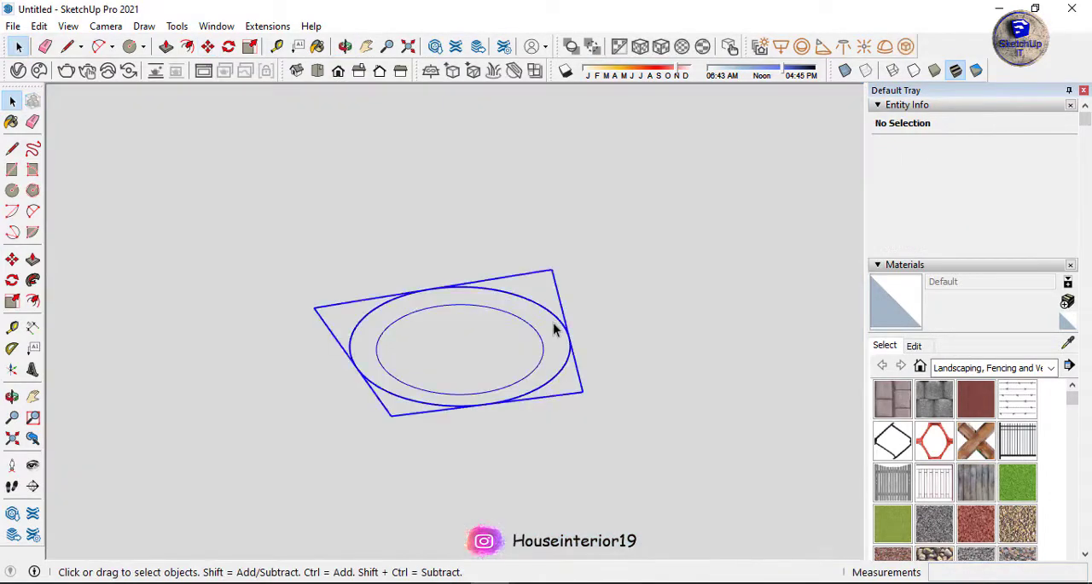
pyautogui.press('p')
pyautogui.click(554, 335)
pyautogui.click(551, 346)
pyautogui.click(500, 360)
pyautogui.click(500, 349)
pyautogui.scroll(-12, 497, 392)
pyautogui.press('space')
pyautogui.click(501, 374)
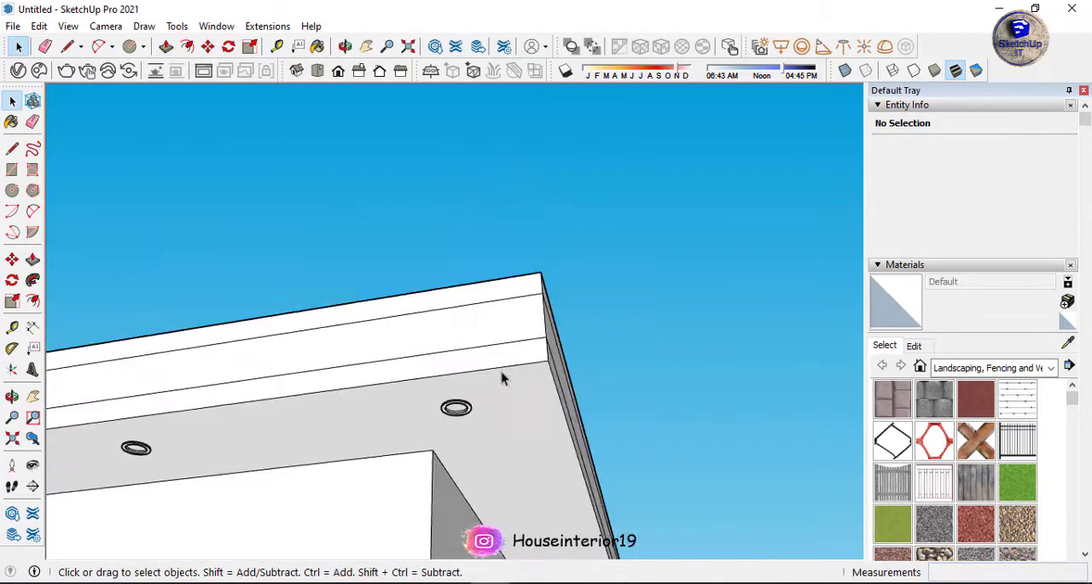
# Copy the corner downlight along the roof slab's side overhang to its far end, divided into three equal spaces (/3).
pyautogui.moveTo(491, 380); pyautogui.dragTo(423, 316, button='middle')
pyautogui.scroll(6, 427, 294)
pyautogui.scroll(4, 429, 294)
pyautogui.click(417, 316)
pyautogui.press('m')
pyautogui.scroll(-4, 414, 320)
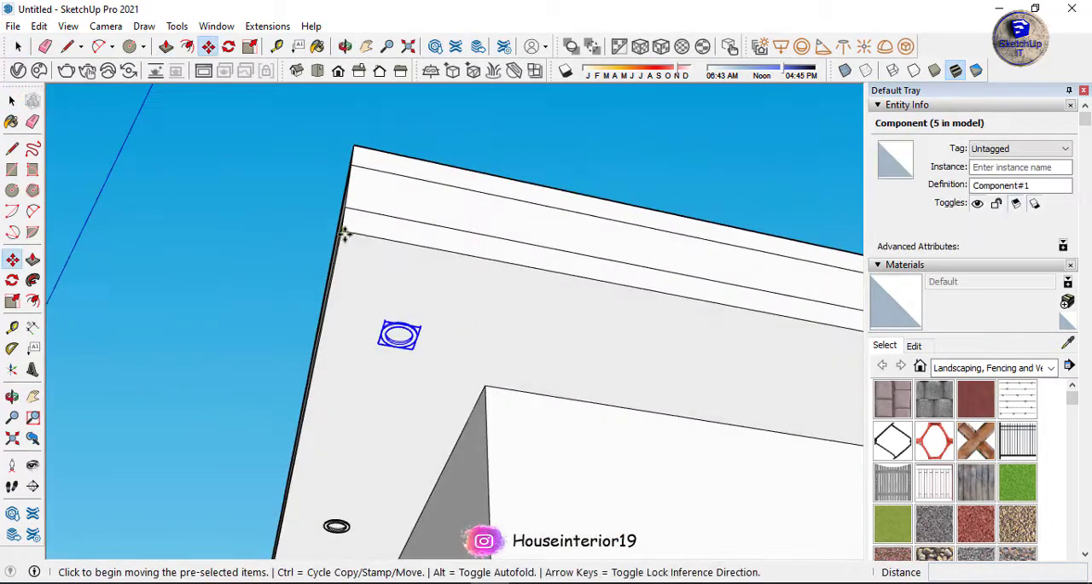
pyautogui.click(343, 234)
pyautogui.press('ctrl')
pyautogui.scroll(-8, 358, 234)
pyautogui.scroll(4, 500, 274)
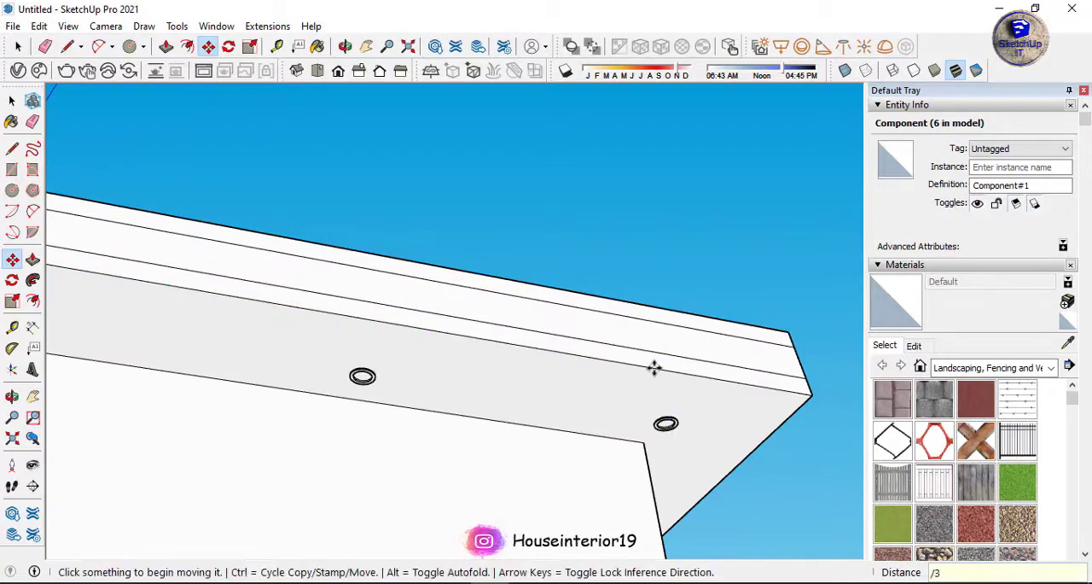
pyautogui.press('space')
# Copy a downlight from the roof slab to the narrow front end of the lower slab's underside, about 30' 5 5/8" away.
pyautogui.scroll(-6, 654, 368)
pyautogui.moveTo(649, 367); pyautogui.dragTo(307, 397, button='middle')
pyautogui.scroll(10, 322, 411)
pyautogui.click(319, 418)
pyautogui.scroll(3, 319, 418)
pyautogui.press('m')
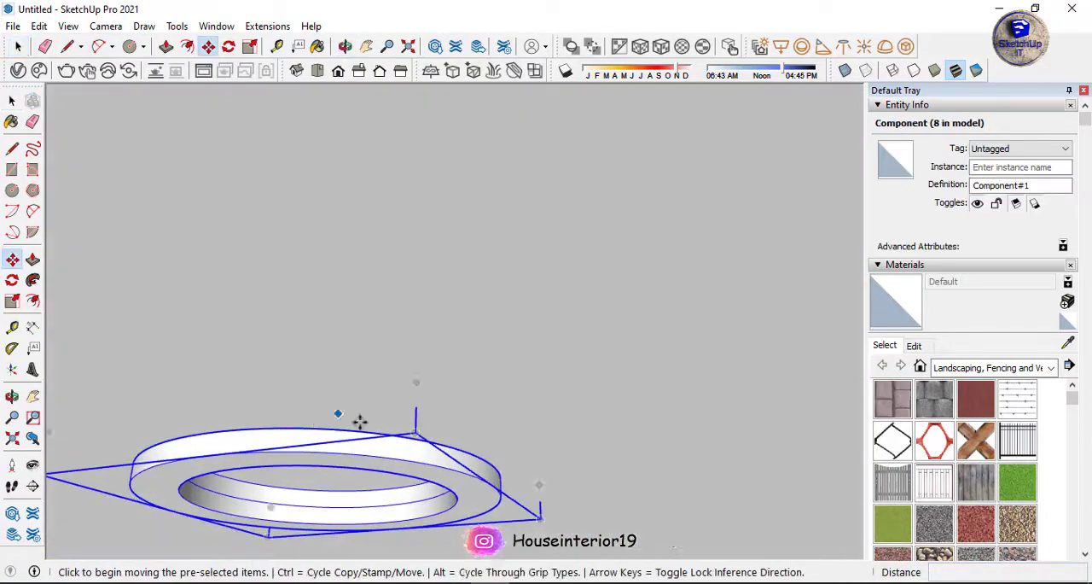
pyautogui.click(417, 407)
pyautogui.press('ctrl')
pyautogui.scroll(-10, 427, 384)
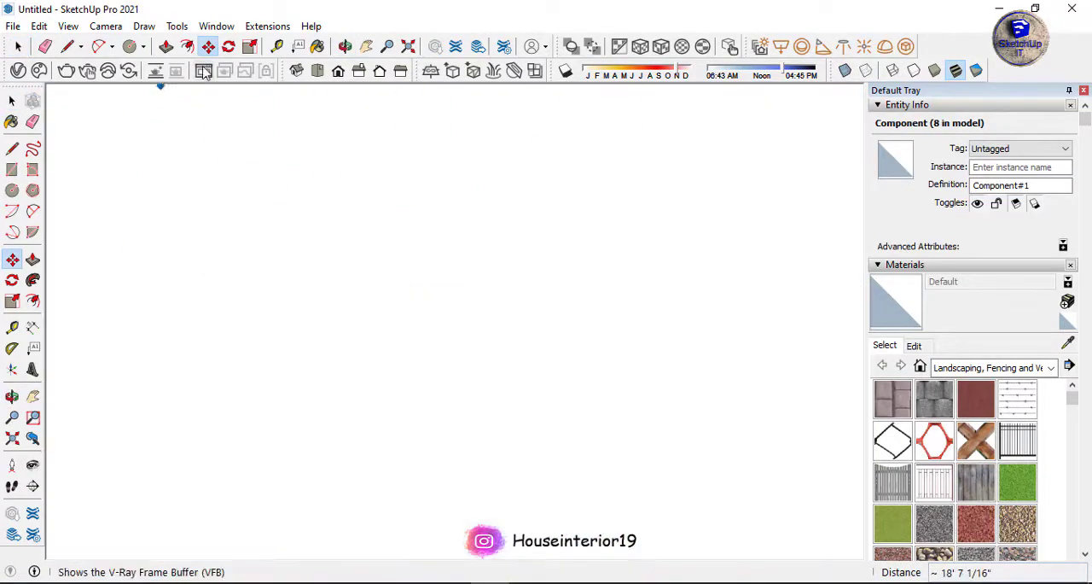
pyautogui.click(338, 70)
pyautogui.moveTo(279, 309); pyautogui.dragTo(261, 390, button='middle')
pyautogui.scroll(5, 218, 392)
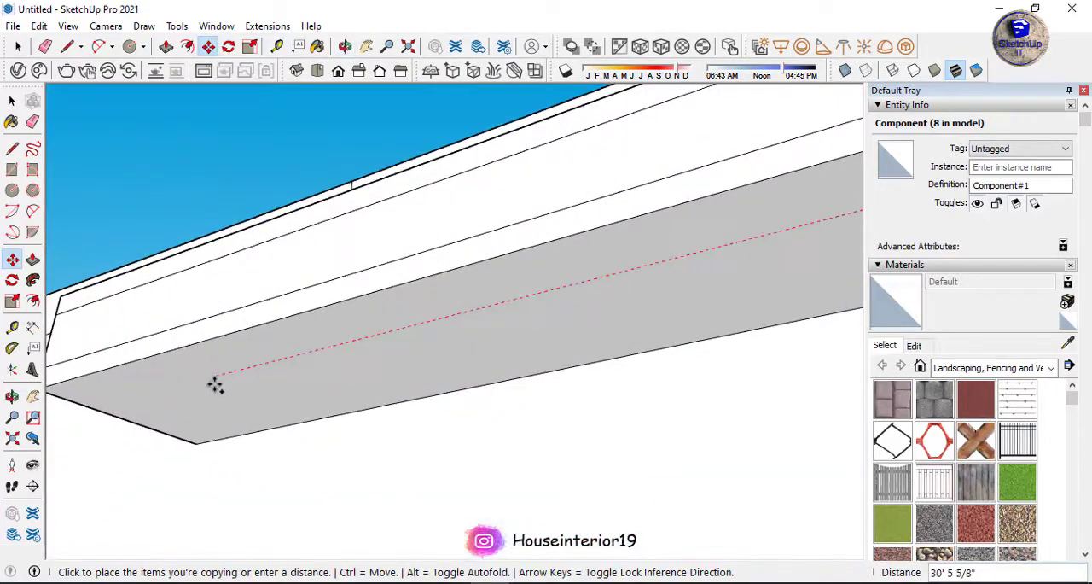
pyautogui.click(215, 382)
# Copy the downlight along the lower slab's front underside to its other end, divided into four equal spaces (/4).
pyautogui.scroll(7, 212, 389)
pyautogui.click(233, 394)
pyautogui.press('ctrl')
pyautogui.scroll(-10, 205, 403)
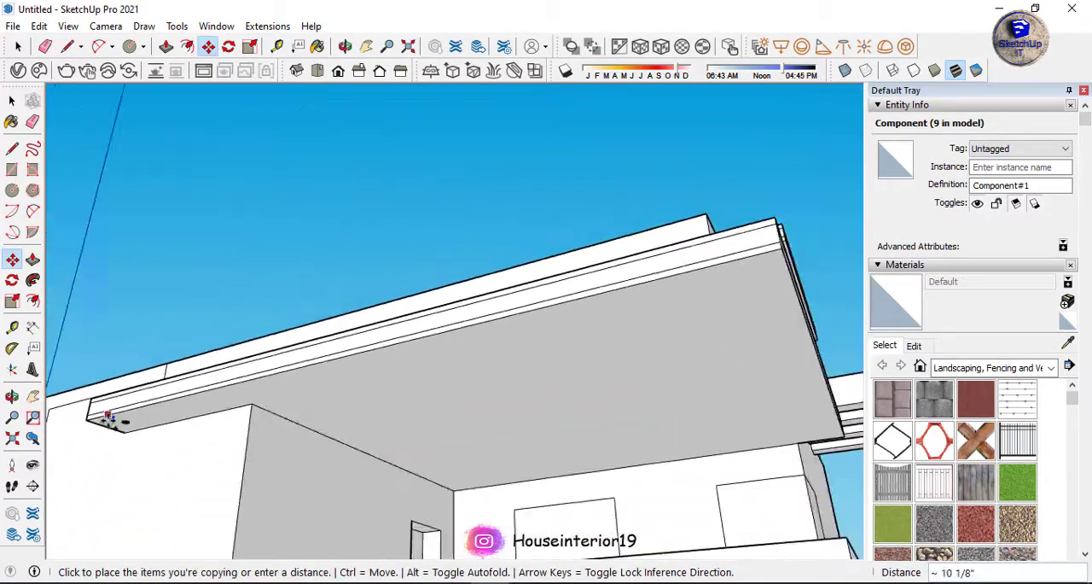
pyautogui.scroll(-2, 109, 416)
pyautogui.scroll(5, 516, 317)
pyautogui.write('/4')
pyautogui.press('Return')
pyautogui.scroll(7, 570, 303)
pyautogui.moveTo(572, 304); pyautogui.dragTo(444, 304, button='middle')
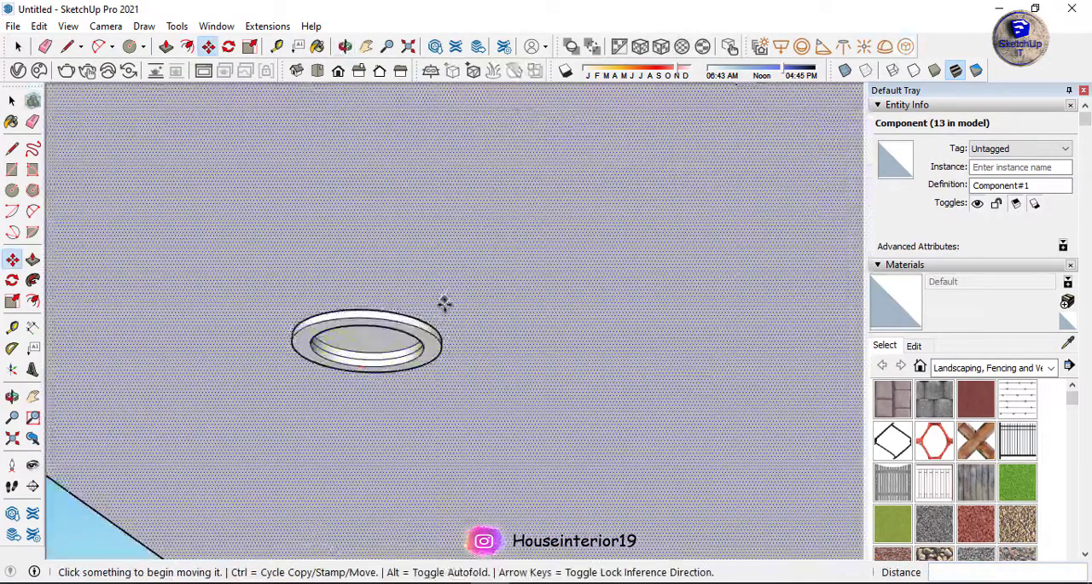
# Copy the lower slab's corner downlight along the underside of its side overhang.
pyautogui.press('space')
pyautogui.click(456, 309)
pyautogui.press('ctrl')
pyautogui.scroll(-7, 170, 342)
pyautogui.scroll(6, 686, 366)
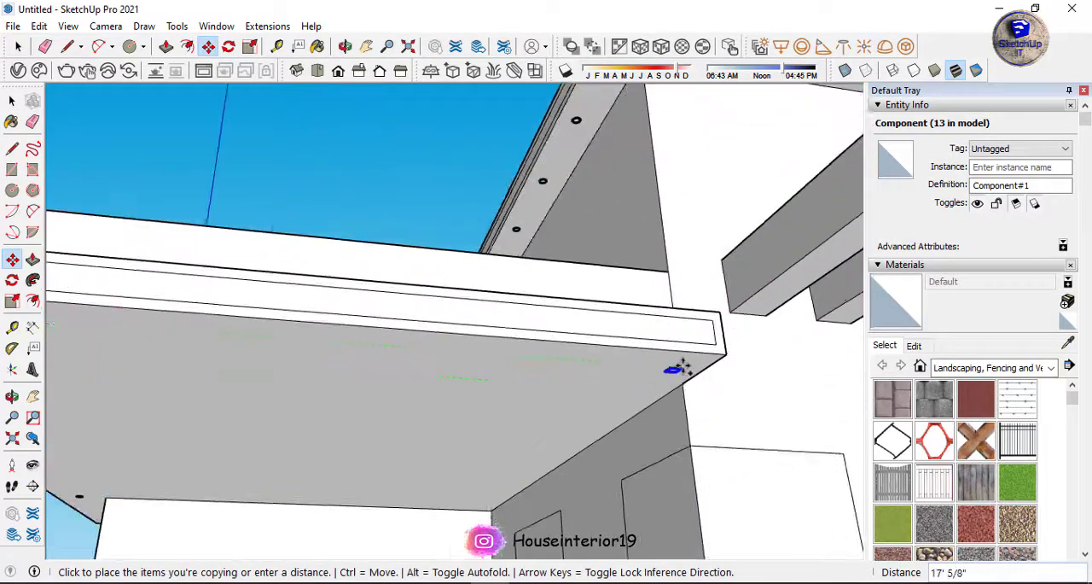
pyautogui.click(359, 76)
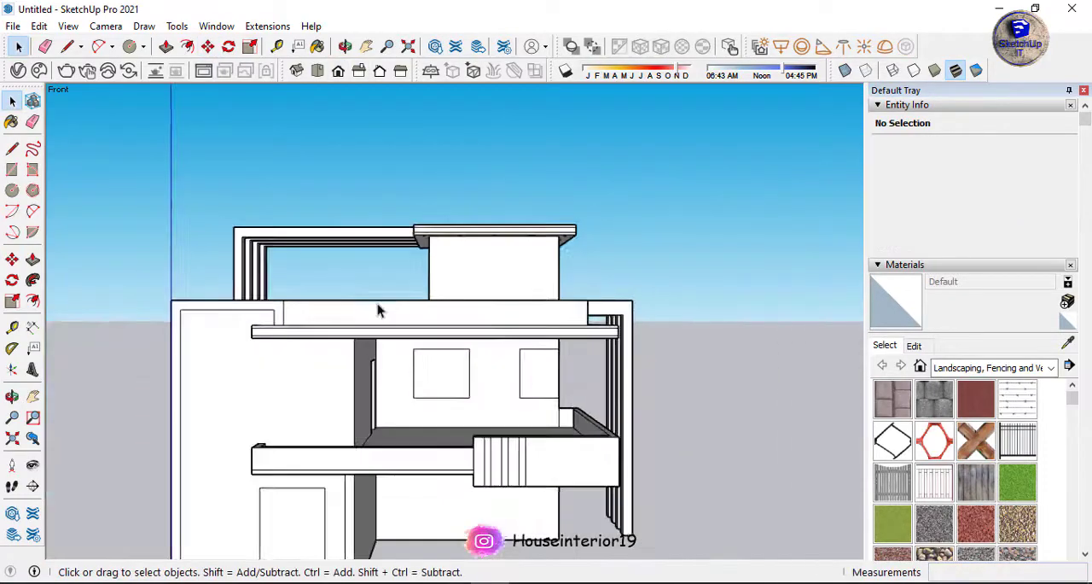
# Open a downlight component for editing and load an IES file from a subfolder of E:\wallpaper for an IES light.
pyautogui.moveTo(378, 310); pyautogui.dragTo(407, 309, button='middle')
pyautogui.scroll(-3, 419, 264)
pyautogui.scroll(10, 307, 247)
pyautogui.scroll(5, 307, 248)
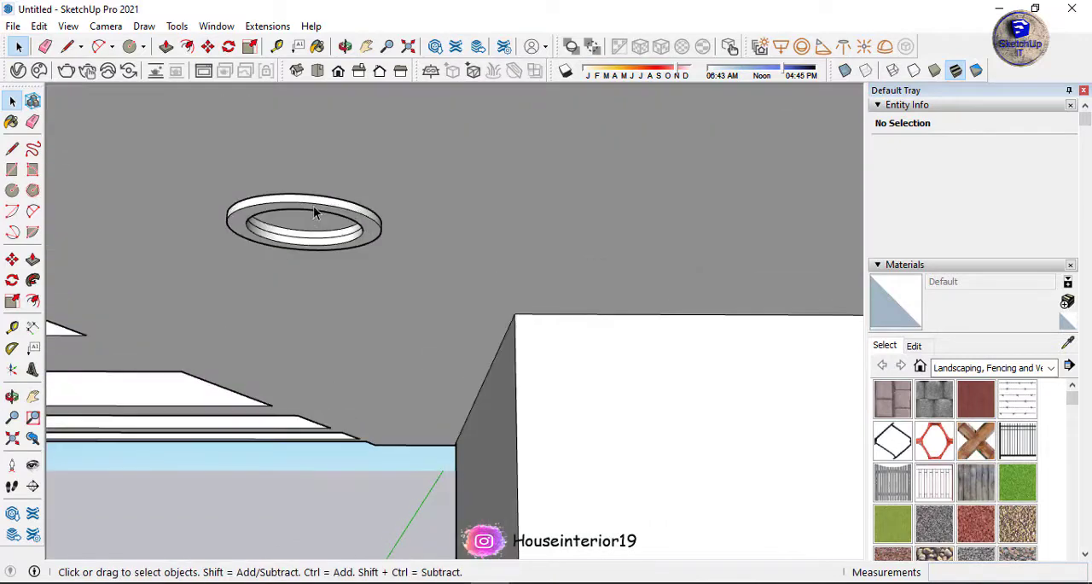
pyautogui.doubleClick(313, 206)
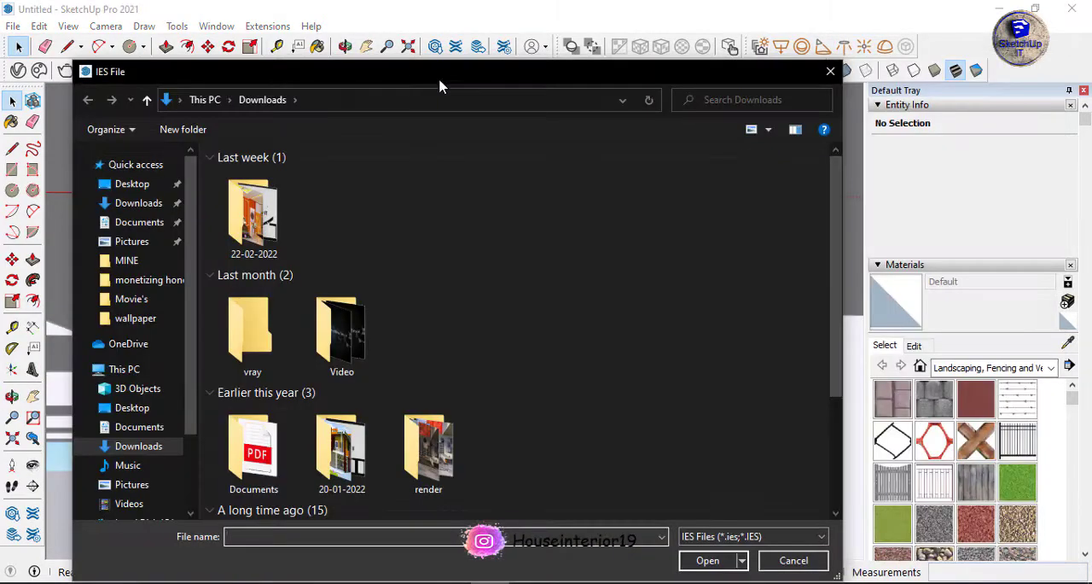
pyautogui.scroll(-3, 204, 358)
pyautogui.click(216, 428)
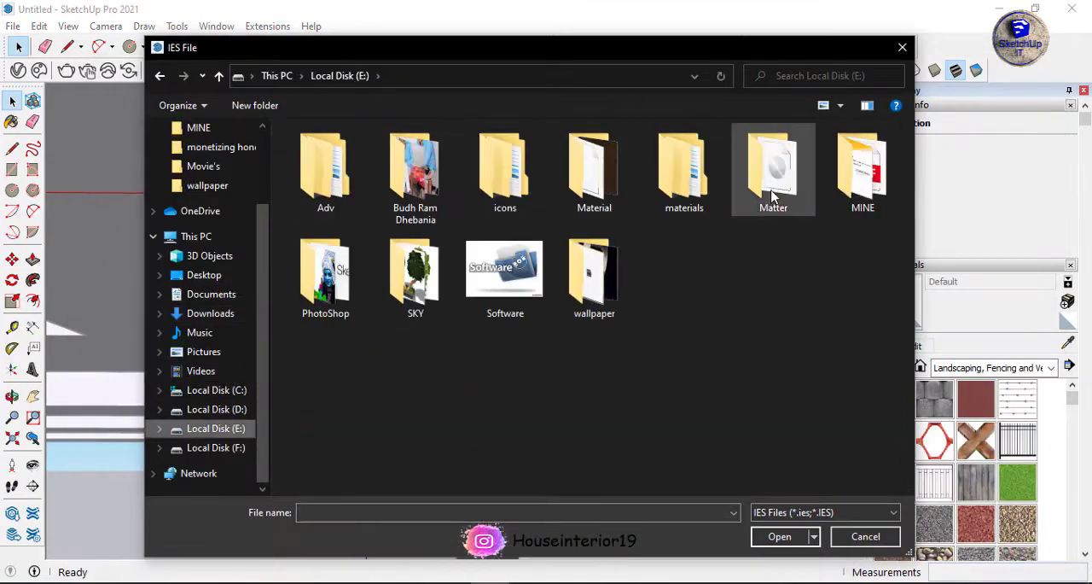
pyautogui.doubleClick(593, 277)
pyautogui.doubleClick(443, 147)
pyautogui.click(314, 352)
pyautogui.click(779, 536)
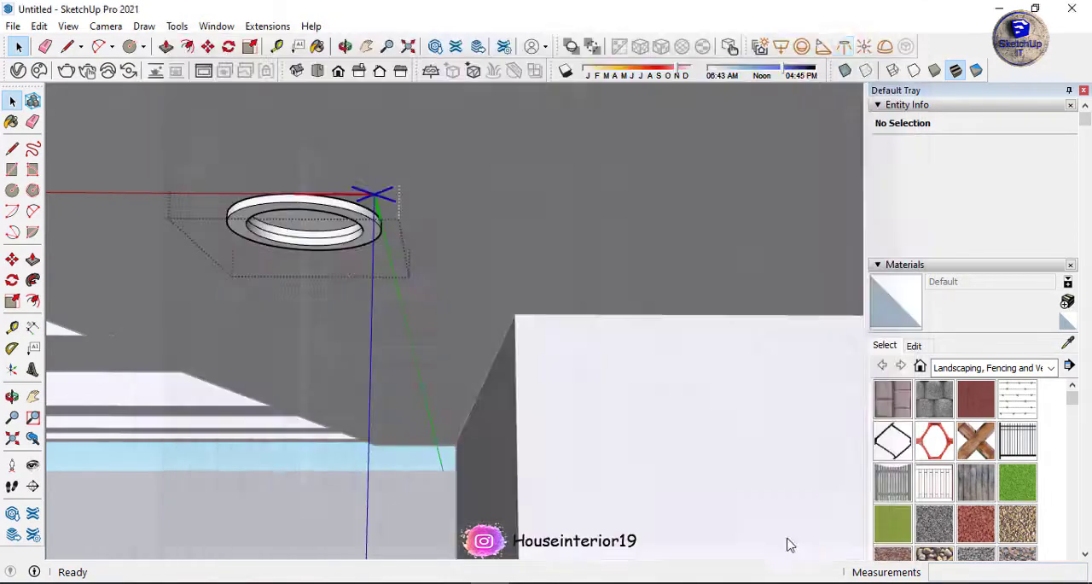
# Place the IES light at the downlight ring and scale it down to fit.
pyautogui.scroll(2, 304, 214)
pyautogui.scroll(-6, 388, 260)
pyautogui.scroll(4, 382, 253)
pyautogui.moveTo(382, 253); pyautogui.dragTo(453, 227, button='middle')
pyautogui.scroll(5, 434, 239)
pyautogui.press('space')
pyautogui.click(343, 219)
pyautogui.click(345, 506)
pyautogui.press('s')
pyautogui.moveTo(328, 546); pyautogui.dragTo(332, 483)
pyautogui.moveTo(372, 391); pyautogui.dragTo(383, 370, button='middle')
pyautogui.scroll(-3, 383, 370)
pyautogui.scroll(4, 383, 366)
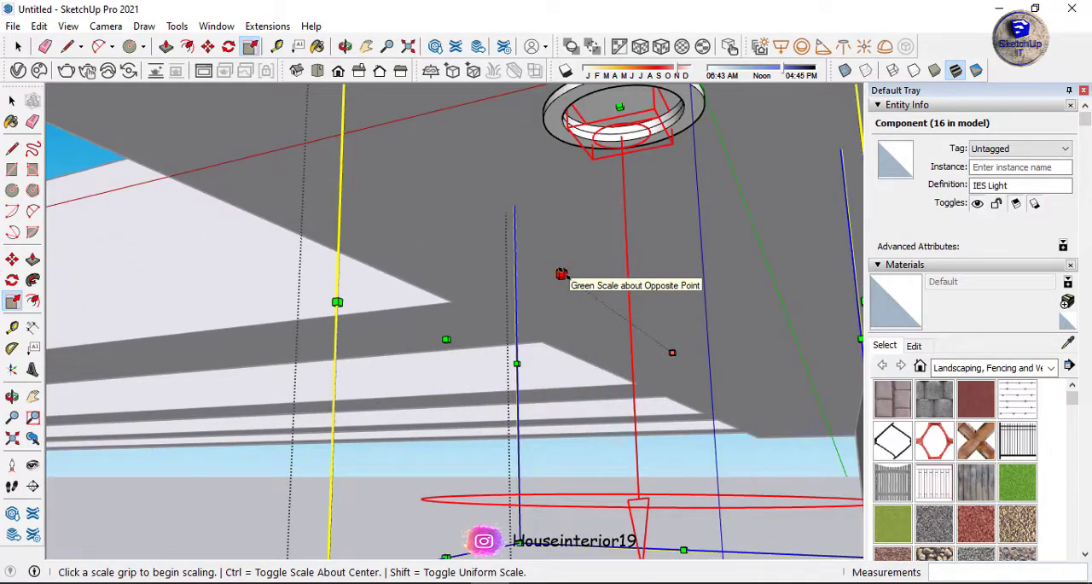
pyautogui.moveTo(563, 274); pyautogui.dragTo(652, 335)
# Move the scaled IES light by its corner into the downlight's inner ring.
pyautogui.scroll(4, 674, 316)
pyautogui.press('m')
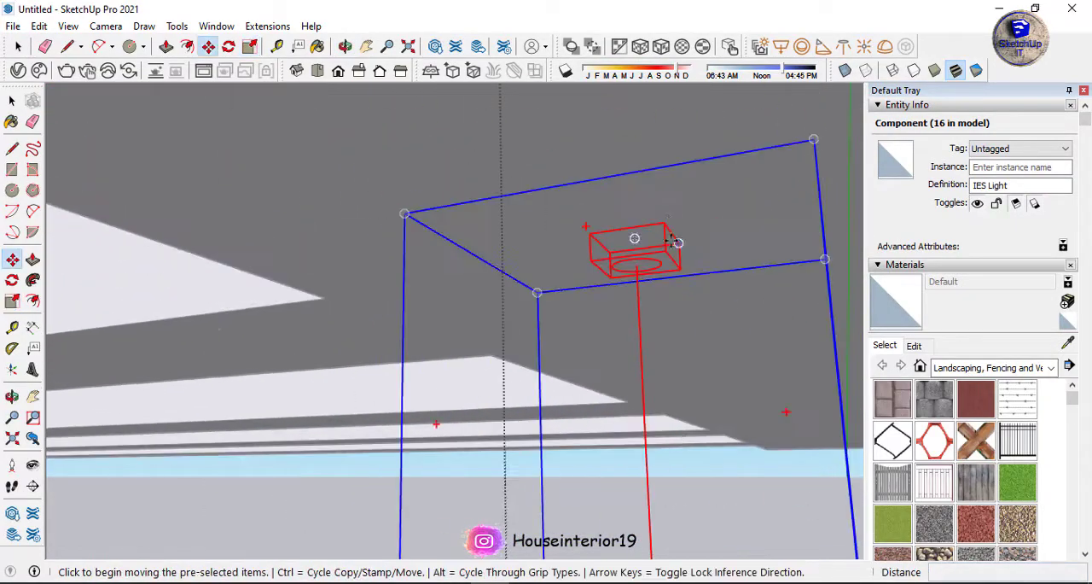
pyautogui.click(667, 225)
pyautogui.scroll(-5, 636, 235)
pyautogui.scroll(5, 559, 277)
pyautogui.click(572, 244)
pyautogui.moveTo(573, 245); pyautogui.dragTo(318, 95, button='middle')
pyautogui.scroll(2, 512, 181)
pyautogui.click(538, 181)
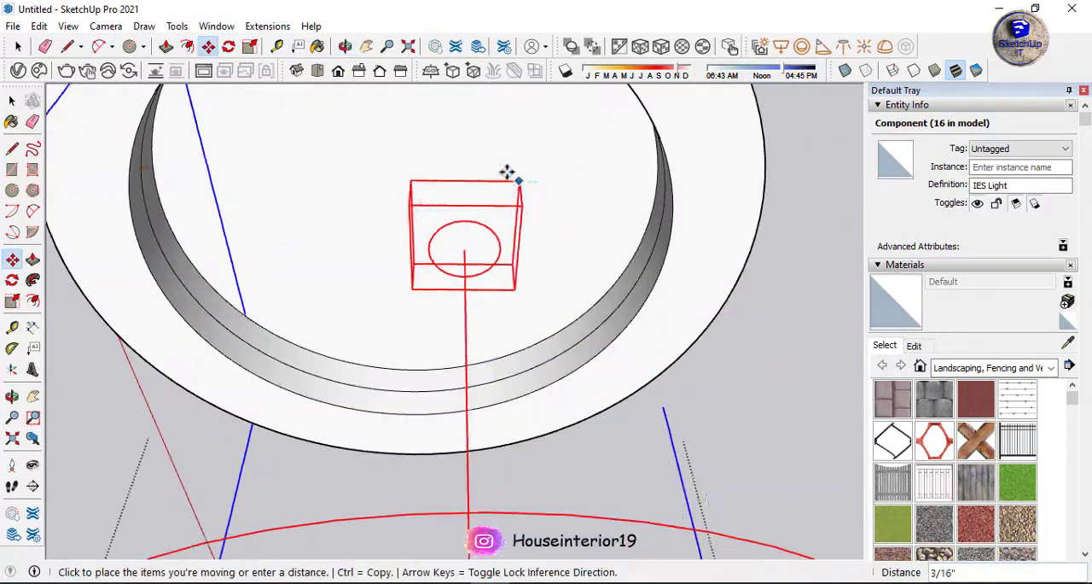
pyautogui.click(473, 142)
# Adjust the IES light's position within the downlight and close the component.
pyautogui.scroll(-5, 475, 329)
pyautogui.moveTo(475, 329); pyautogui.dragTo(297, 244, button='middle')
pyautogui.click(527, 190)
pyautogui.click(517, 189)
pyautogui.press('space')
pyautogui.scroll(-8, 298, 244)
pyautogui.click(182, 225)
pyautogui.scroll(-6, 427, 254)
pyautogui.moveTo(427, 254); pyautogui.dragTo(438, 298, button='middle')
pyautogui.scroll(-3, 441, 296)
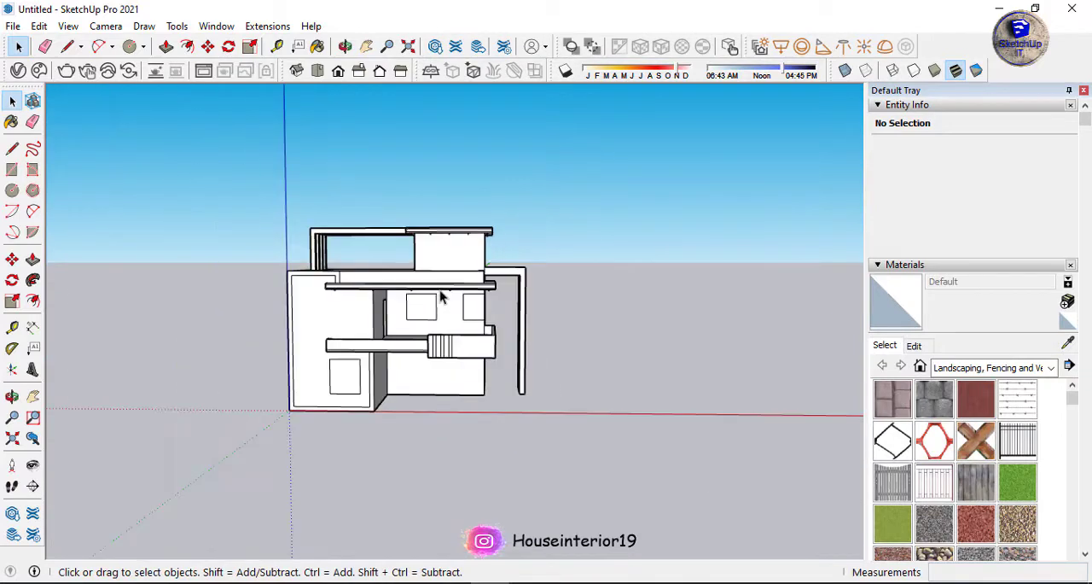
# Draw a small circle on the front wall beside the slabs and extrude it outward into a short cylinder.
pyautogui.scroll(10, 307, 316)
pyautogui.press('c')
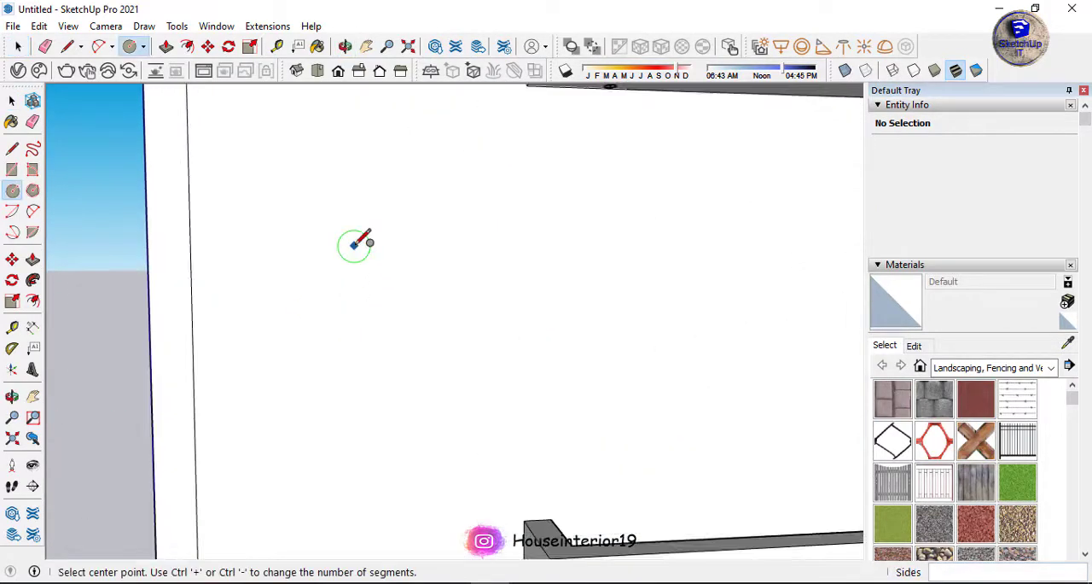
pyautogui.scroll(1, 354, 246)
pyautogui.moveTo(316, 336)
pyautogui.mouseDown(button='middle')
pyautogui.moveTo(256, 329)
pyautogui.moveTo(329, 339)
pyautogui.moveTo(244, 352)
pyautogui.moveTo(484, 286)
pyautogui.moveTo(449, 321)
pyautogui.moveTo(274, 327)
pyautogui.mouseUp(button='middle')
pyautogui.scroll(3, 256, 329)
pyautogui.click(249, 332)
pyautogui.click(262, 332)
pyautogui.scroll(5, 250, 327)
pyautogui.scroll(-4, 310, 305)
pyautogui.press('p')
pyautogui.scroll(-3, 361, 312)
pyautogui.click(341, 321)
pyautogui.click(318, 343)
# Try to scale the cylinder's end face to change its taper.
pyautogui.scroll(4, 330, 339)
pyautogui.press('s')
pyautogui.click(351, 272)
pyautogui.press('space')
pyautogui.press('s')
pyautogui.click(464, 241)
pyautogui.click(458, 345)
pyautogui.hotkey('ctrl', 'z')
pyautogui.click(397, 232)
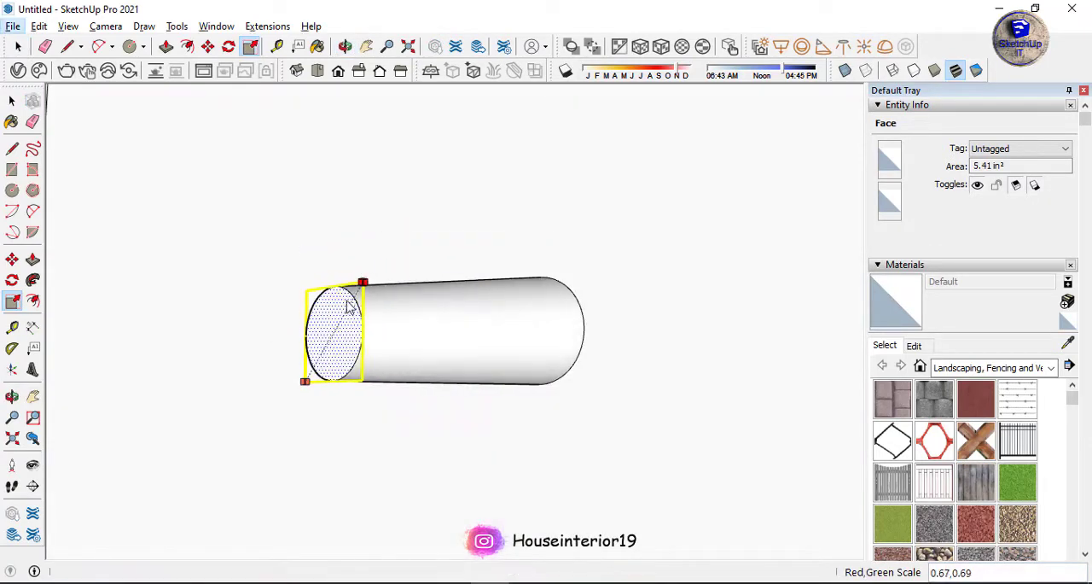
pyautogui.hotkey('ctrl', 'z')
pyautogui.click(308, 249)
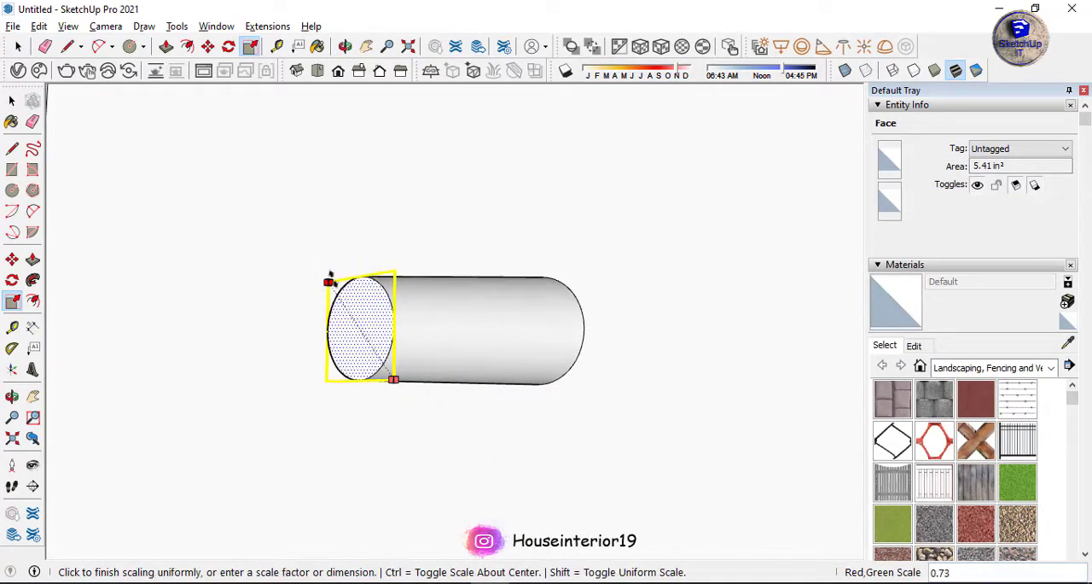
pyautogui.press('space')
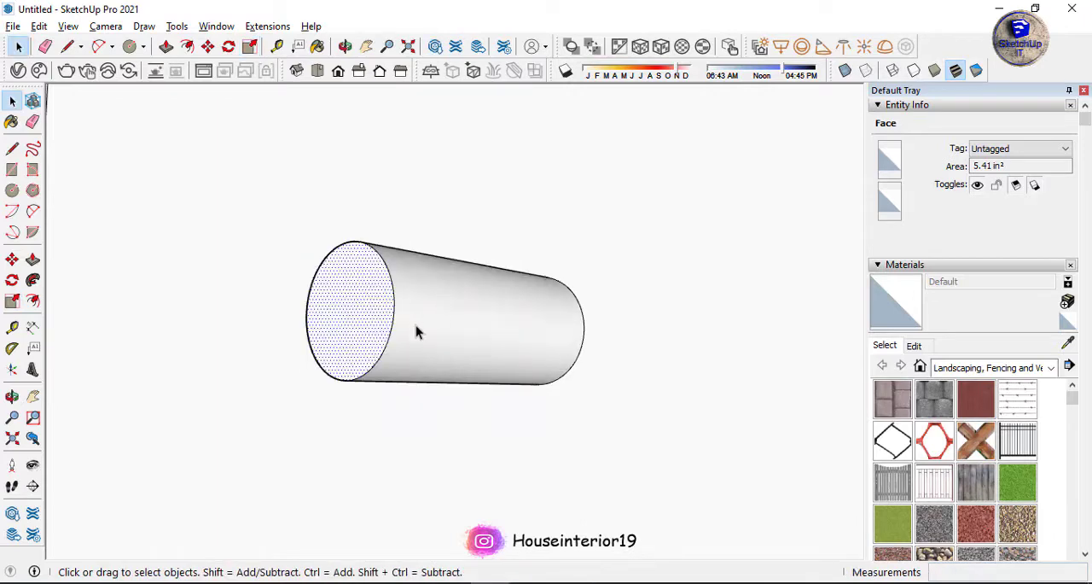
pyautogui.scroll(-10, 484, 409)
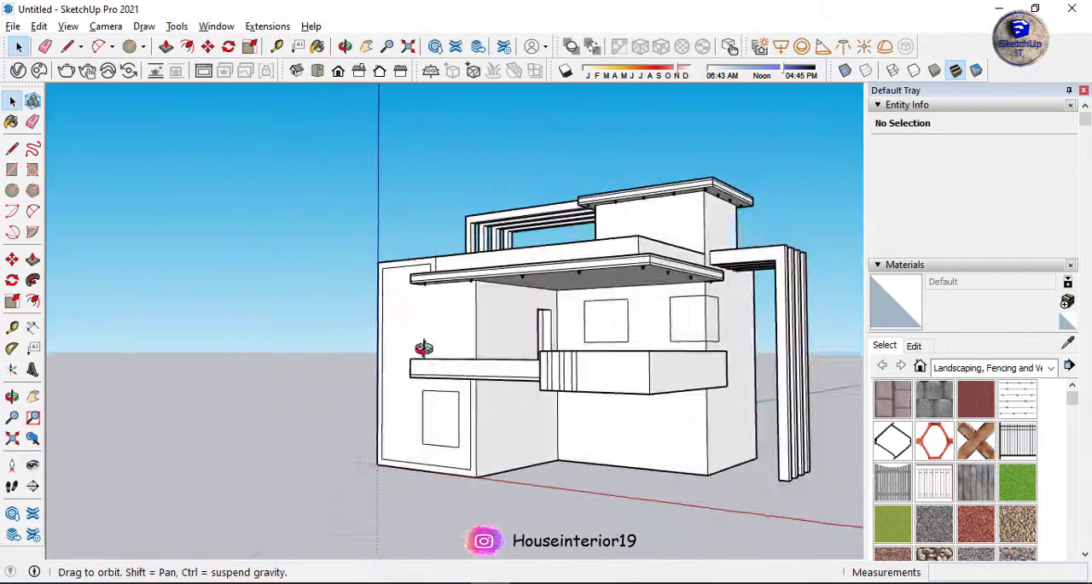
pyautogui.moveTo(427, 349); pyautogui.dragTo(483, 362, button='middle')
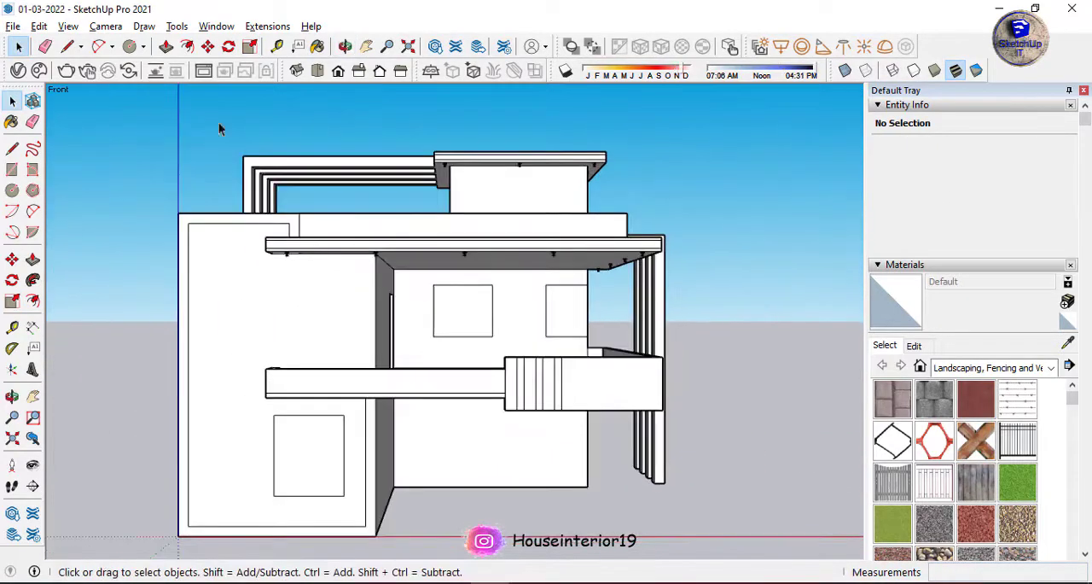
# Create a Generic V-Ray material in the V-Ray Asset Editor and close the editor.
pyautogui.click(18, 70)
pyautogui.rightClick(365, 45)
pyautogui.click(399, 75)
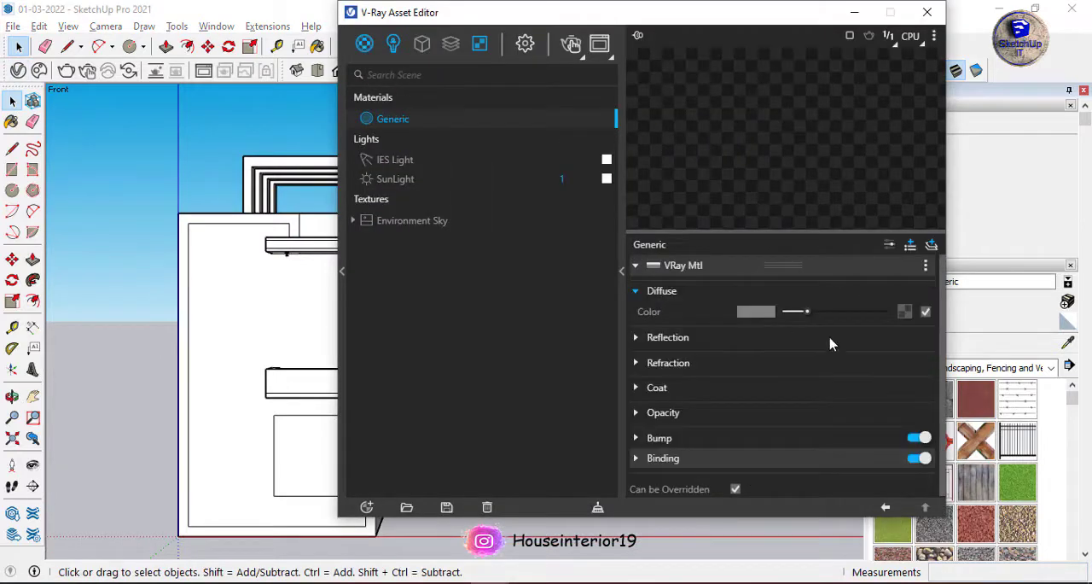
pyautogui.click(928, 13)
# Paint the wide balcony parapet panels, the recessed front wall panel and the rooftop room's front with the grey Generic material.
pyautogui.press('b')
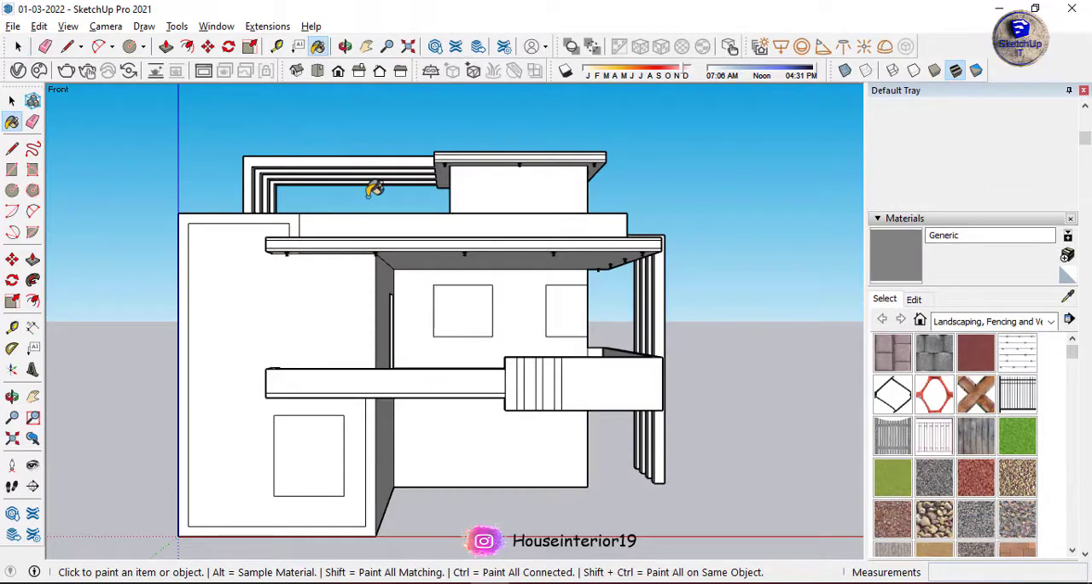
pyautogui.click(607, 391)
pyautogui.scroll(4, 563, 381)
pyautogui.click(505, 349)
pyautogui.click(401, 342)
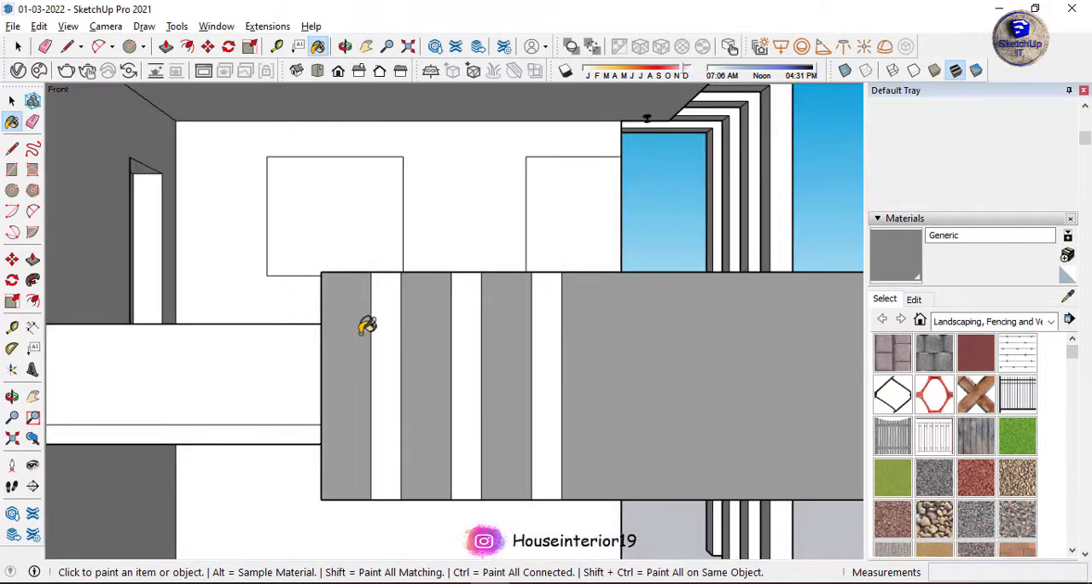
pyautogui.scroll(-4, 376, 318)
pyautogui.scroll(-5, 385, 333)
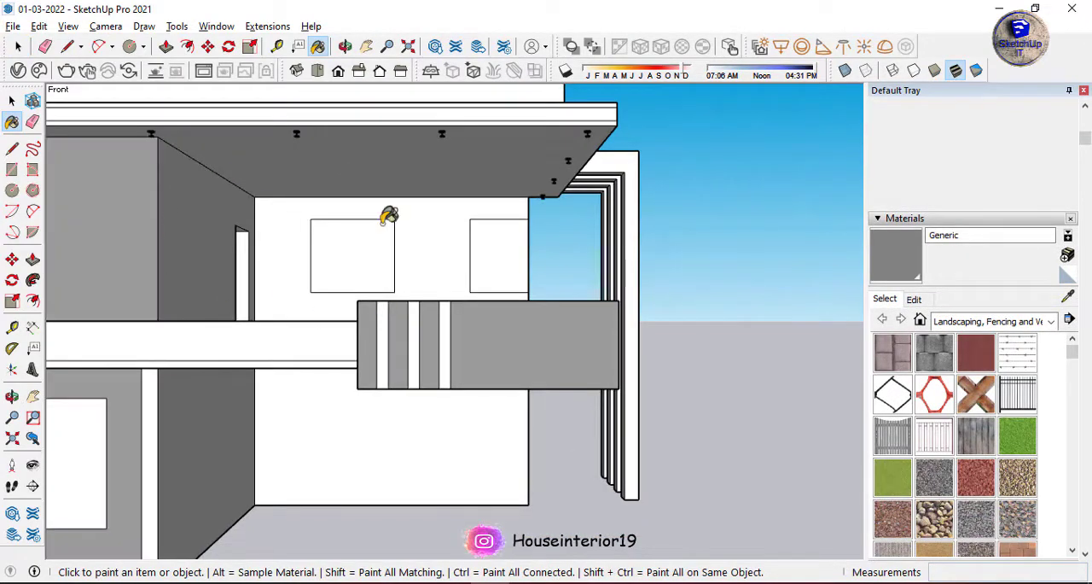
pyautogui.scroll(3, 485, 305)
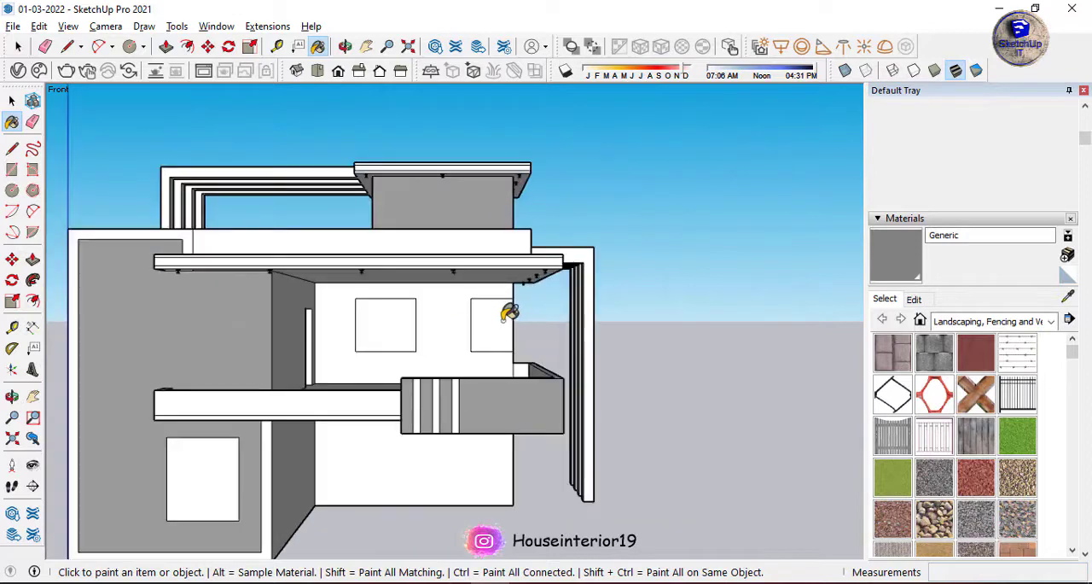
# Create a second generic V-Ray material, Generic#1, with a dark brown diffuse colour of R 0.335, G 0.301, B 0.301.
pyautogui.click(15, 77)
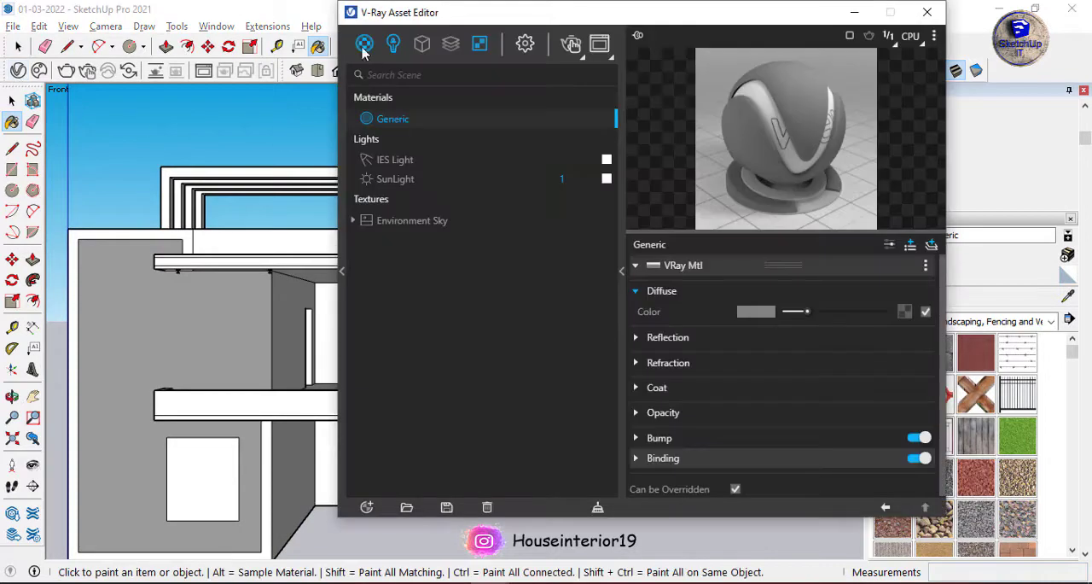
pyautogui.click(806, 312)
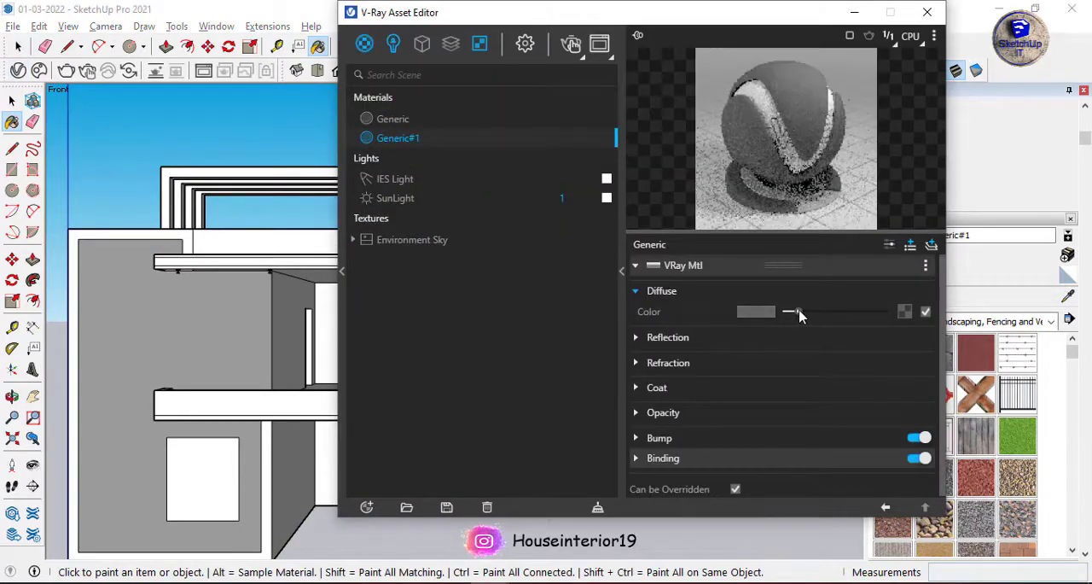
pyautogui.click(756, 311)
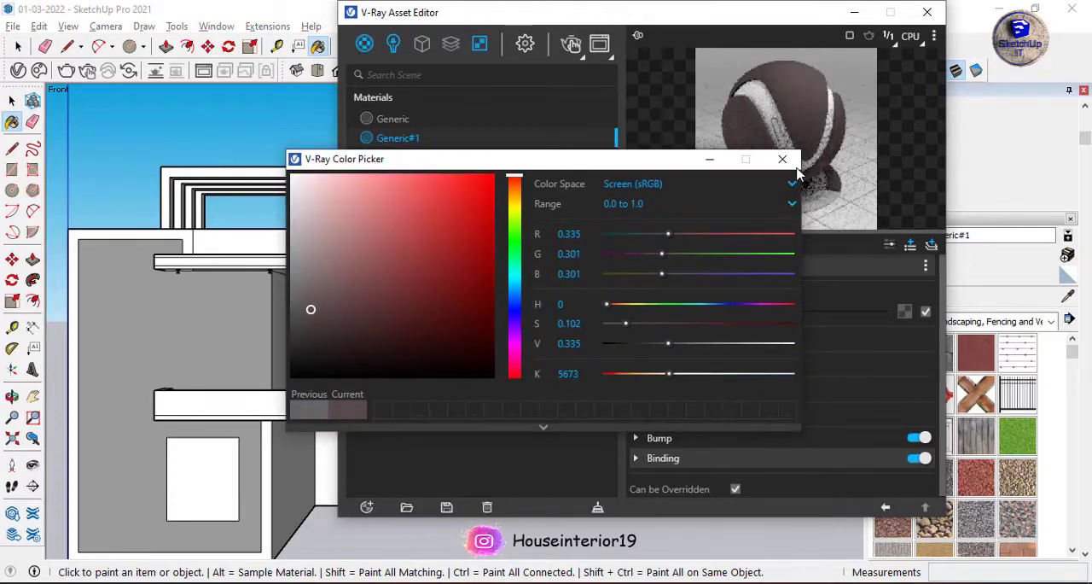
pyautogui.click(783, 160)
pyautogui.click(928, 12)
# Paint the narrow parapet strips and the front bands of the slabs with Generic#1.
pyautogui.scroll(5, 478, 387)
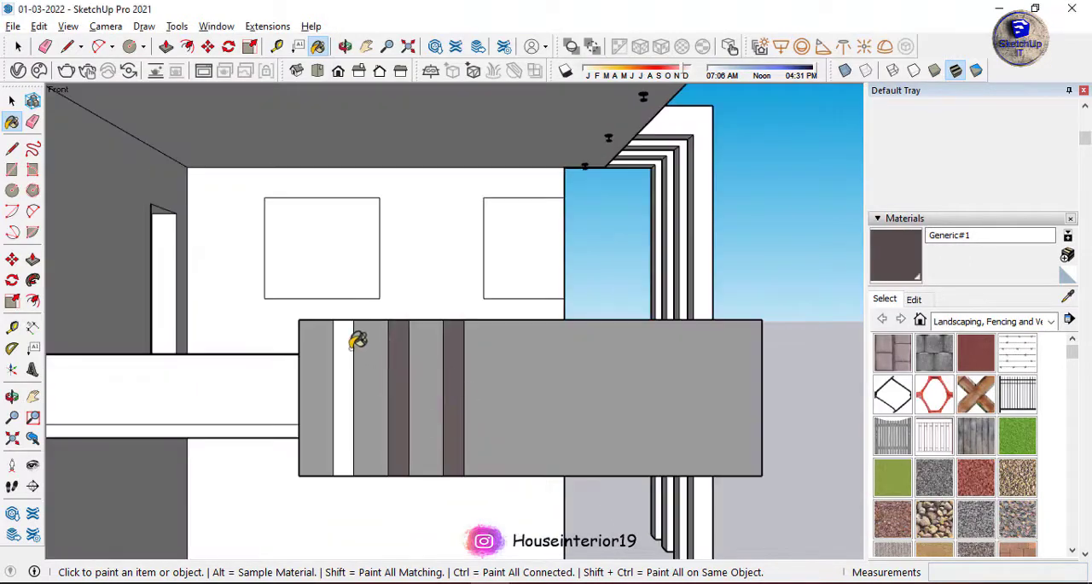
pyautogui.click(349, 347)
pyautogui.click(275, 384)
pyautogui.scroll(-6, 576, 450)
pyautogui.scroll(9, 462, 252)
pyautogui.click(461, 253)
pyautogui.click(247, 257)
pyautogui.scroll(-7, 297, 337)
# Paint the side faces of the rooftop pergola's beams and posts with Generic#1.
pyautogui.moveTo(297, 337); pyautogui.dragTo(388, 343, button='middle')
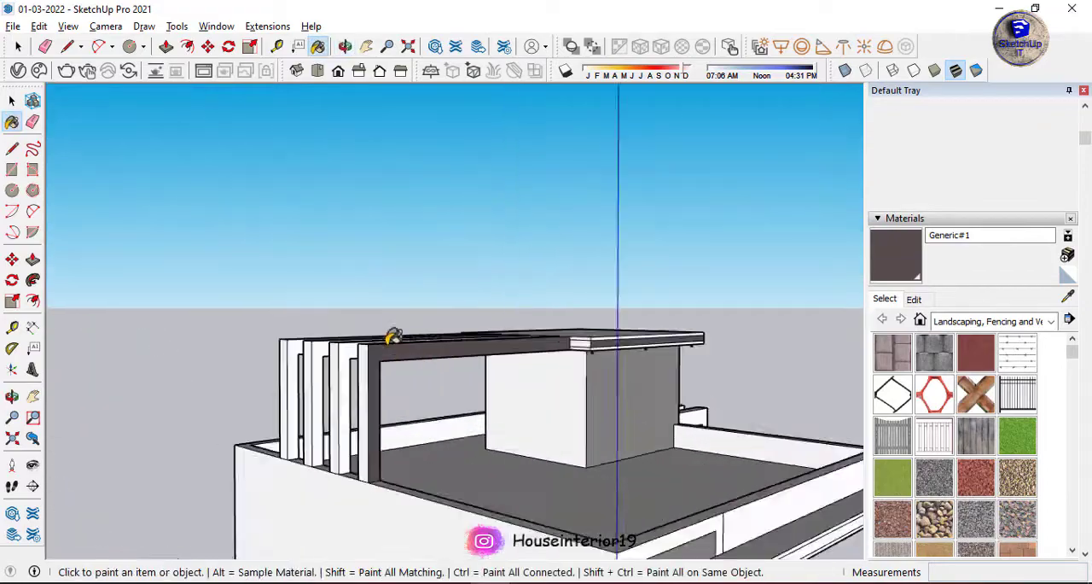
pyautogui.scroll(4, 378, 358)
pyautogui.click(295, 329)
pyautogui.click(261, 324)
pyautogui.scroll(5, 210, 330)
pyautogui.moveTo(202, 281); pyautogui.dragTo(529, 328, button='middle')
pyautogui.click(529, 332)
pyautogui.click(609, 321)
# Paint the tops of the rooftop pergola beams and the roof slab's top face with Generic#1.
pyautogui.moveTo(736, 305); pyautogui.dragTo(757, 198, button='middle')
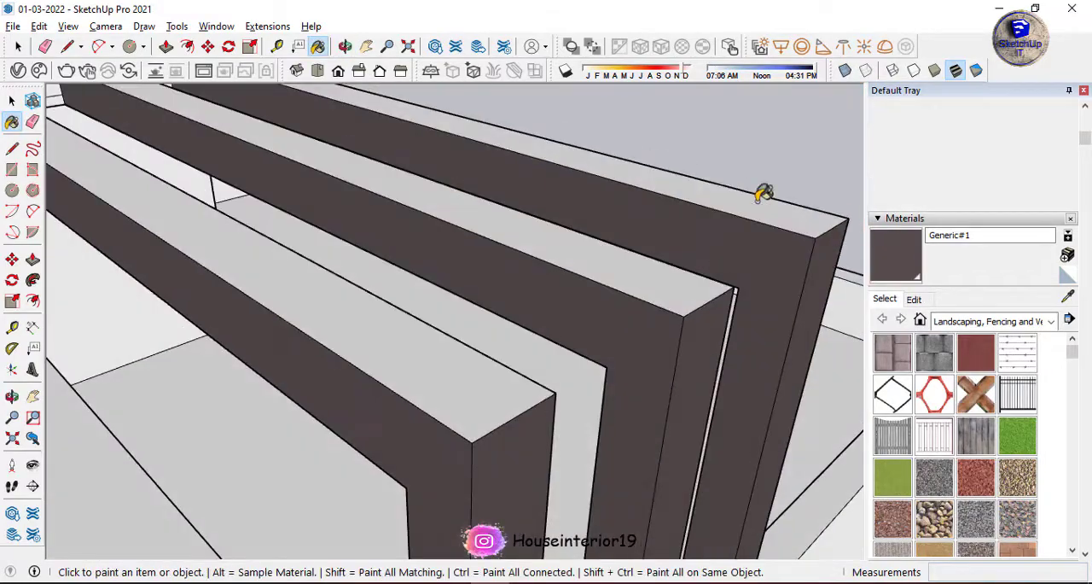
pyautogui.click(758, 200)
pyautogui.click(422, 333)
pyautogui.scroll(-7, 415, 316)
pyautogui.moveTo(415, 316); pyautogui.dragTo(247, 215, button='middle')
pyautogui.scroll(3, 431, 186)
pyautogui.click(403, 239)
pyautogui.scroll(-5, 403, 239)
pyautogui.moveTo(403, 238); pyautogui.dragTo(475, 376, button='middle')
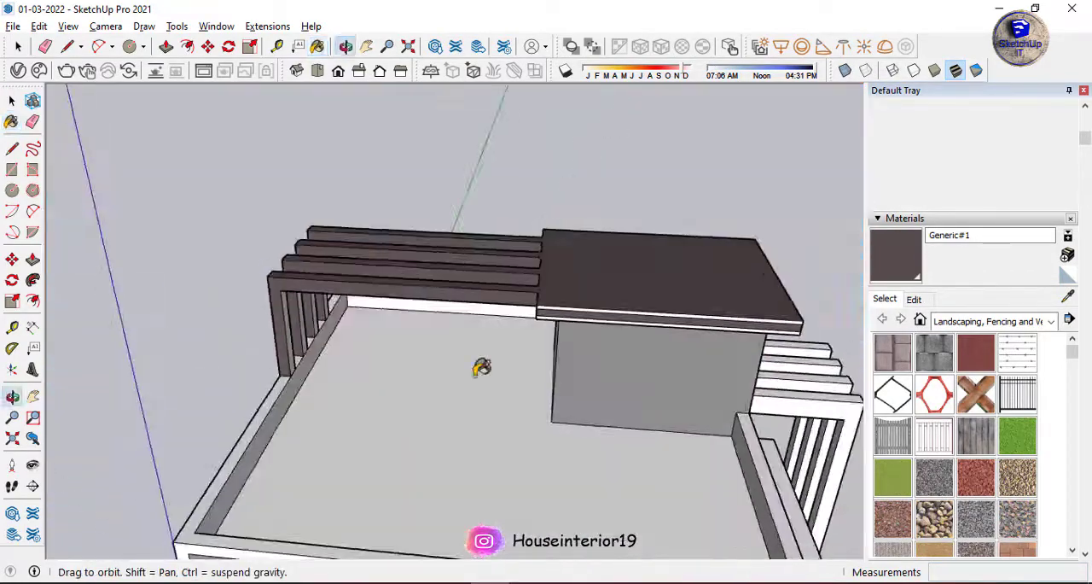
# Paint the undersides of the roof slab and the rooftop pergola beams with Generic#1.
pyautogui.moveTo(601, 271); pyautogui.dragTo(598, 108, button='middle')
pyautogui.scroll(4, 354, 382)
pyautogui.click(344, 385)
pyautogui.click(636, 441)
pyautogui.moveTo(343, 385)
pyautogui.mouseDown(button='middle')
pyautogui.moveTo(636, 436)
pyautogui.moveTo(478, 378)
pyautogui.moveTo(509, 261)
pyautogui.moveTo(524, 296)
pyautogui.mouseUp(button='middle')
pyautogui.click(478, 378)
pyautogui.scroll(-5, 477, 378)
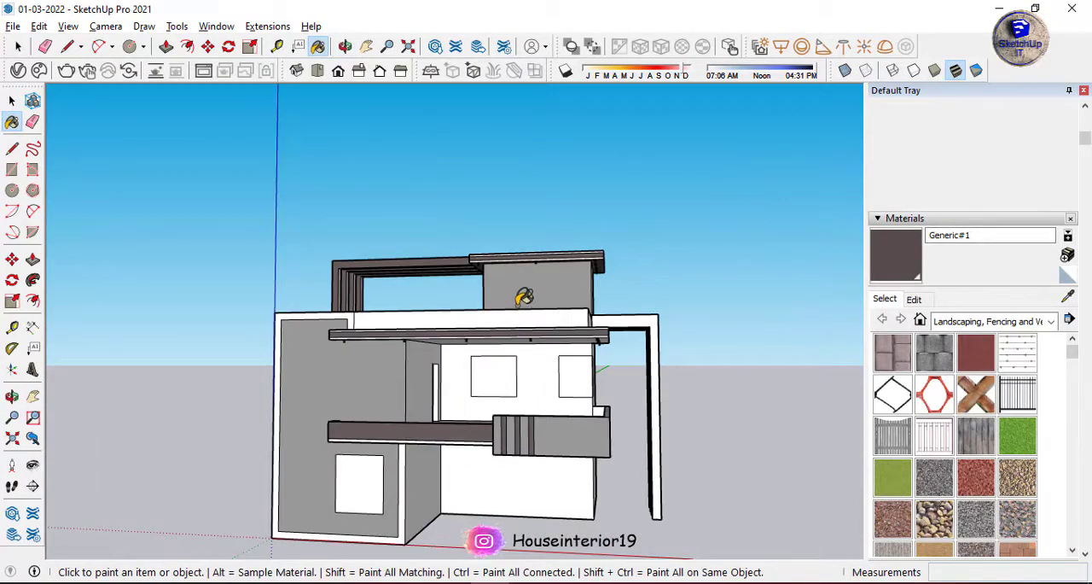
# Paint the front of the roof parapet above the lower slab with Generic#1.
pyautogui.scroll(5, 524, 459)
pyautogui.scroll(-5, 524, 459)
pyautogui.moveTo(524, 458)
pyautogui.mouseDown(button='middle')
pyautogui.moveTo(458, 275)
pyautogui.moveTo(360, 186)
pyautogui.moveTo(678, 175)
pyautogui.mouseUp(button='middle')
pyautogui.click(361, 186)
pyautogui.click(564, 181)
pyautogui.scroll(-3, 611, 171)
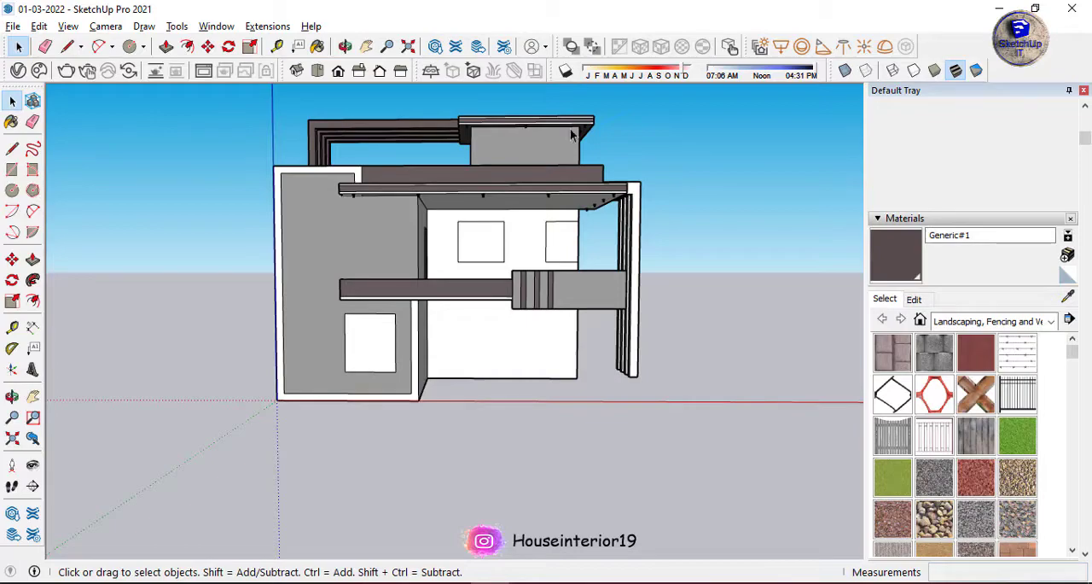
# Recess the dark middle band of the lower slab's edge by 1 11/16" with Push/Pull.
pyautogui.scroll(5, 347, 186)
pyautogui.moveTo(347, 186); pyautogui.dragTo(459, 217, button='middle')
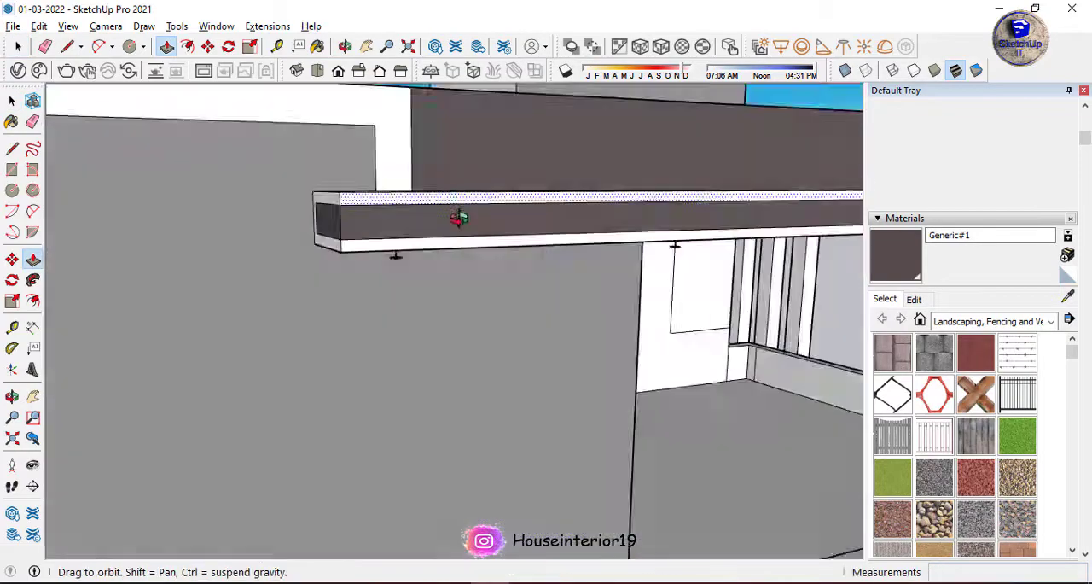
pyautogui.scroll(2, 319, 227)
pyautogui.doubleClick(319, 227)
pyautogui.scroll(-3, 319, 227)
pyautogui.moveTo(319, 227); pyautogui.dragTo(402, 336, button='middle')
pyautogui.hotkey('ctrl', 'z')
pyautogui.scroll(2, 355, 319)
pyautogui.doubleClick(355, 319)
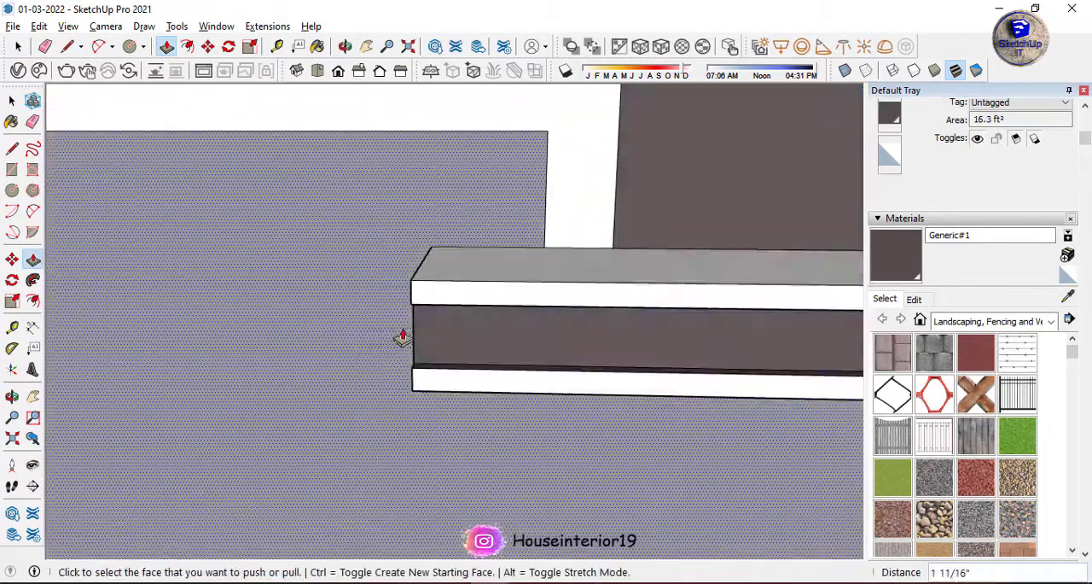
# Recess the dark middle band along the rooftop room slab's front edge with Push/Pull.
pyautogui.scroll(-5, 316, 251)
pyautogui.scroll(5, 478, 265)
pyautogui.moveTo(478, 266); pyautogui.dragTo(580, 387, button='middle')
pyautogui.scroll(-5, 580, 387)
pyautogui.scroll(5, 455, 316)
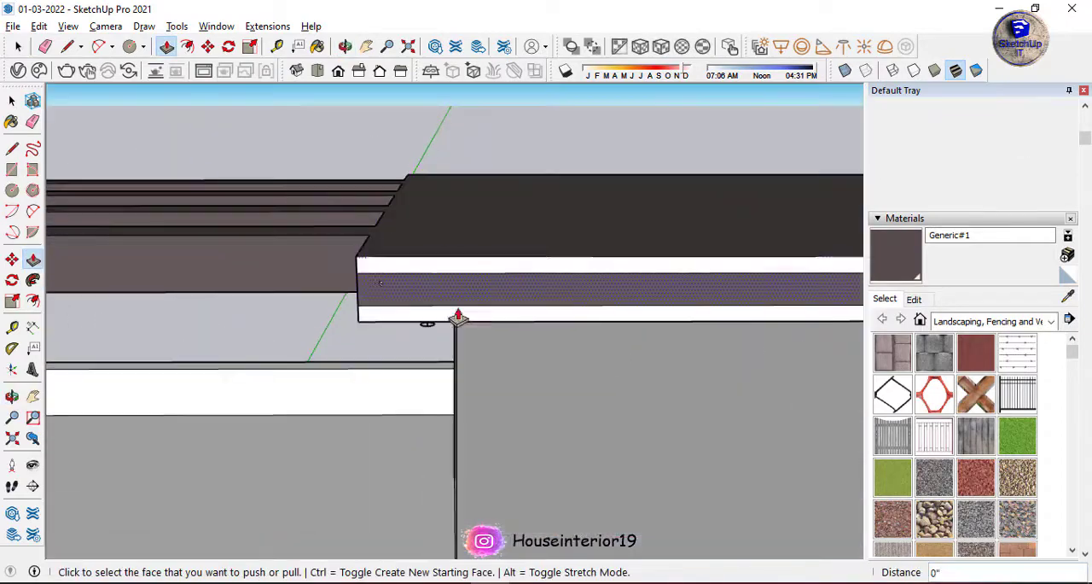
pyautogui.moveTo(455, 316); pyautogui.dragTo(670, 262, button='middle')
# Recess the rooftop slab's middle band segments between the pergola beams with Push/Pull.
pyautogui.press('p')
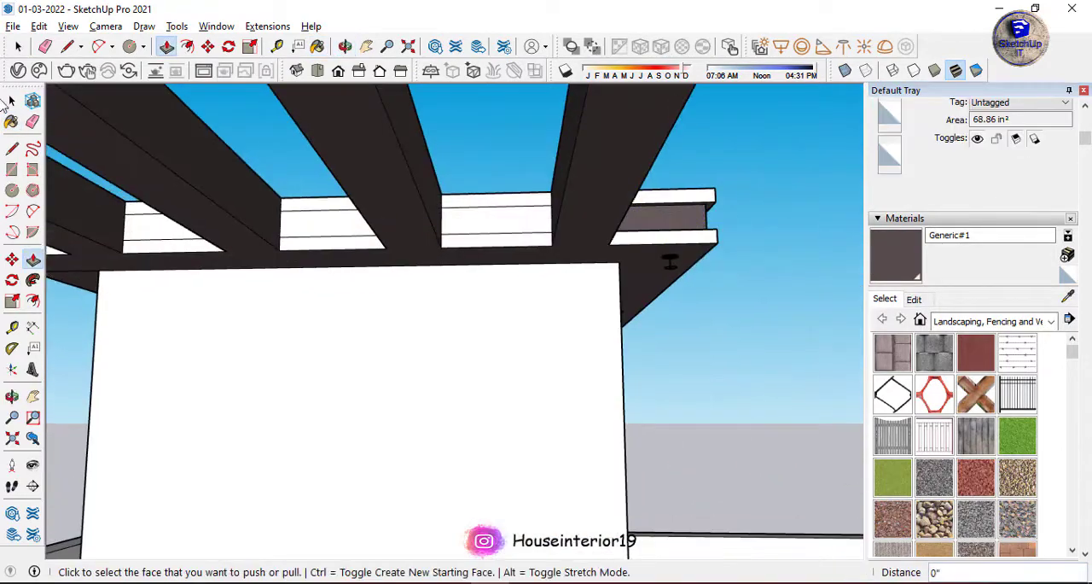
pyautogui.press('p')
pyautogui.scroll(-5, 202, 215)
pyautogui.moveTo(202, 215)
pyautogui.mouseDown(button='middle')
pyautogui.moveTo(151, 239)
pyautogui.moveTo(382, 263)
pyautogui.mouseUp(button='middle')
pyautogui.scroll(5, 381, 263)
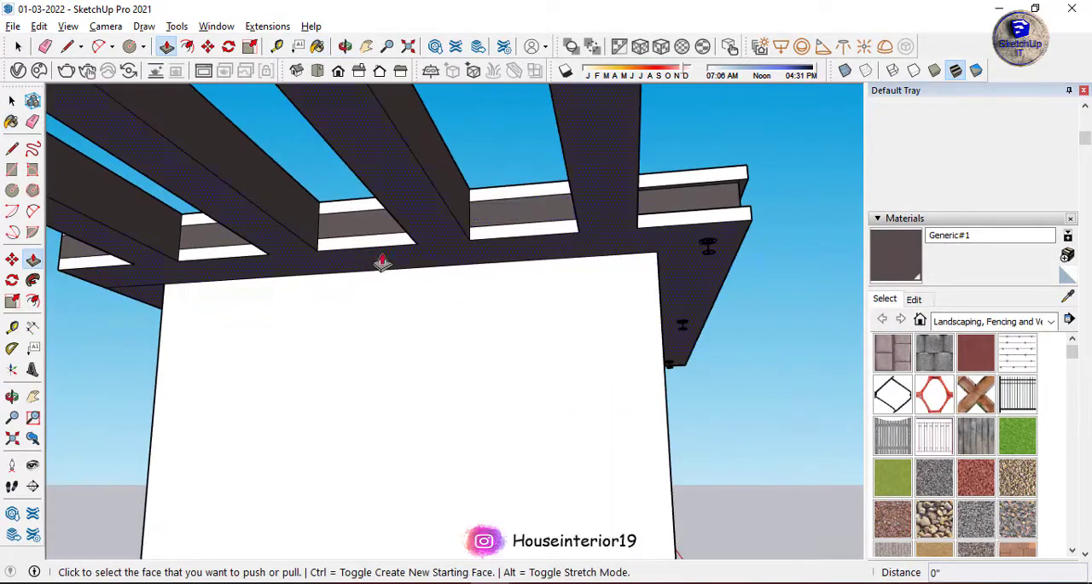
# Recess the remaining middle band segment of the rooftop slab next to the outer pergola beam with Push/Pull.
pyautogui.click(189, 242)
pyautogui.moveTo(189, 242); pyautogui.dragTo(485, 261, button='middle')
pyautogui.click(444, 273)
pyautogui.click(12, 123)
pyautogui.click(490, 310)
pyautogui.press('p')
pyautogui.scroll(-10, 490, 312)
pyautogui.moveTo(490, 312); pyautogui.dragTo(752, 224, button='middle')
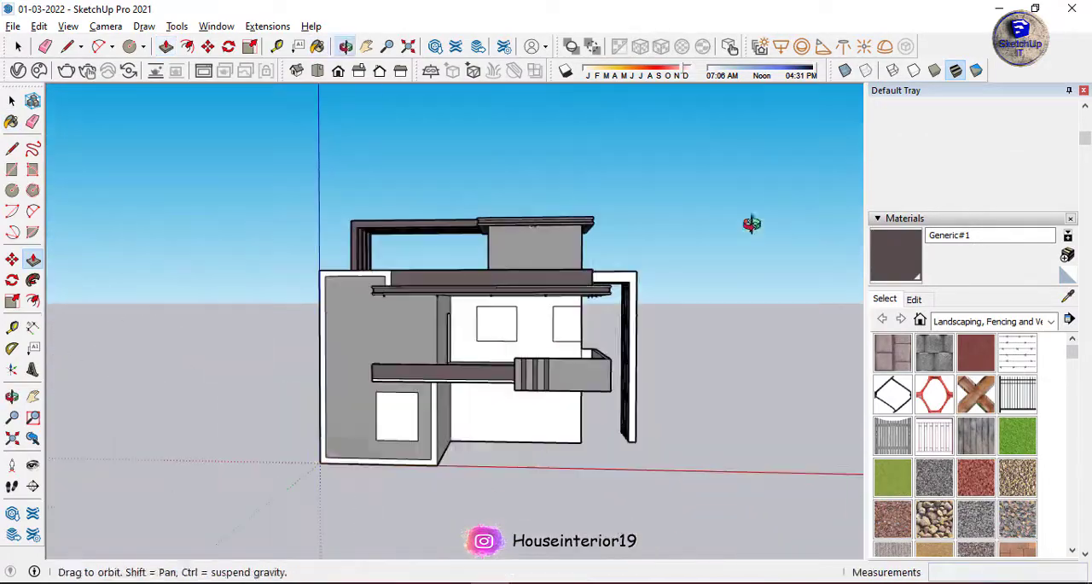
# Push/Pull the front face of the dark roof parapet above the lower slab by 9".
pyautogui.press('space')
pyautogui.scroll(5, 367, 293)
pyautogui.scroll(5, 443, 256)
pyautogui.press('p')
pyautogui.click(409, 249)
pyautogui.write('9"')
pyautogui.press('Return')
pyautogui.scroll(-6, 410, 244)
pyautogui.moveTo(409, 245); pyautogui.dragTo(534, 230, button='middle')
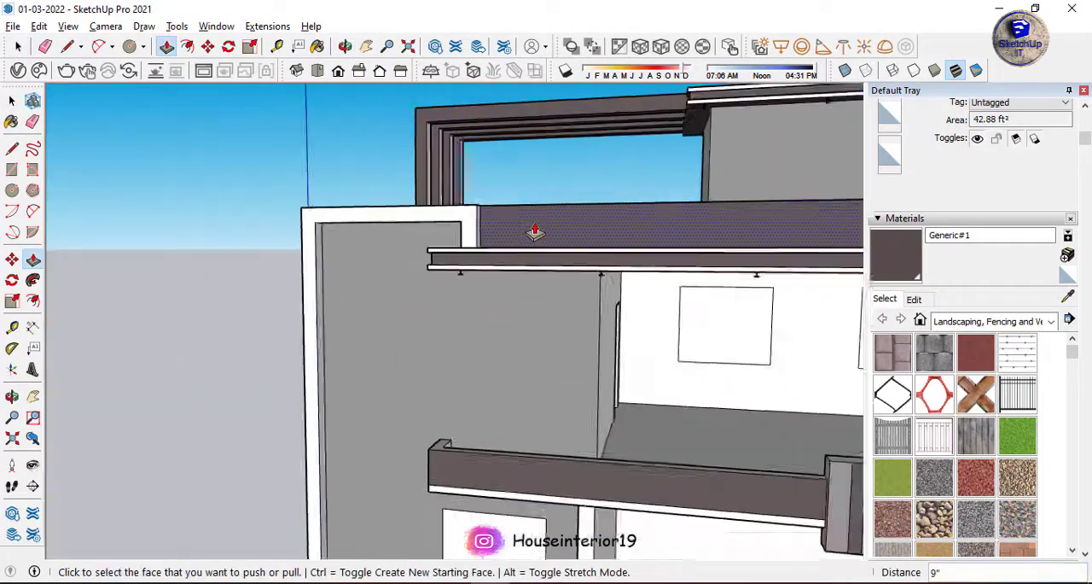
# Draw a rectangle about 13' 11" by 3' across the top of the recessed grey wall and offset its outline slightly inward.
pyautogui.scroll(4, 480, 288)
pyautogui.moveTo(481, 288); pyautogui.dragTo(396, 208, button='middle')
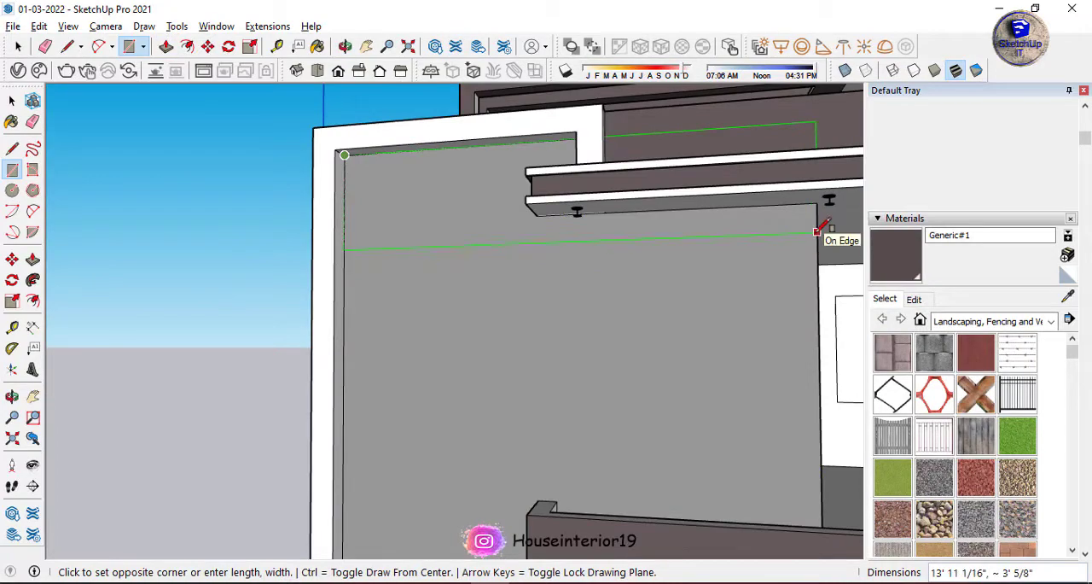
pyautogui.press('f')
pyautogui.scroll(2, 395, 247)
pyautogui.click(395, 254)
pyautogui.click(395, 253)
pyautogui.scroll(-2, 316, 286)
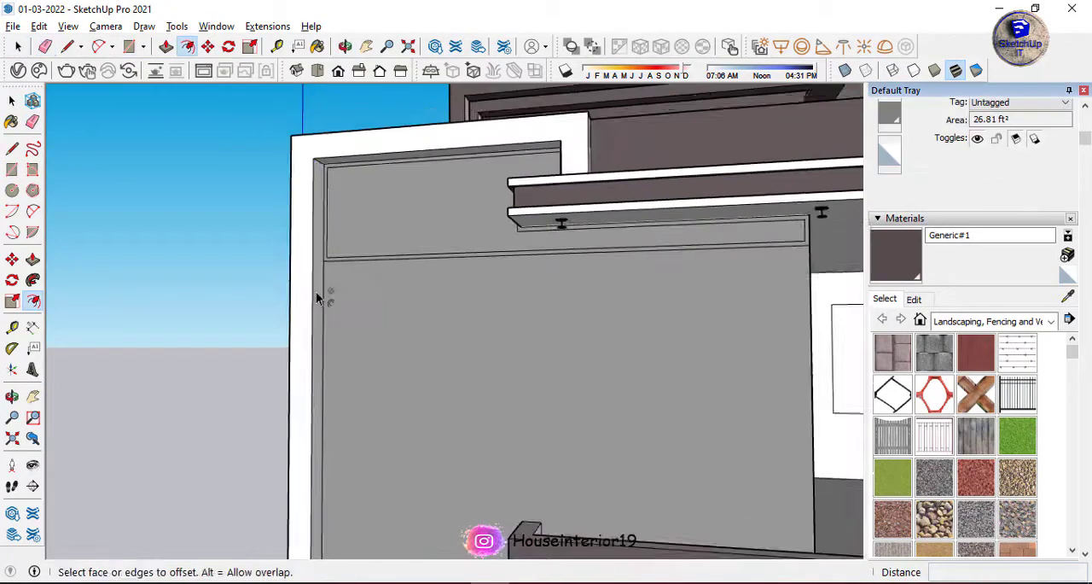
pyautogui.scroll(5, 546, 221)
pyautogui.scroll(-4, 389, 286)
# Draw short lines extending the offset's lower edge out to the side edges of the grey wall.
pyautogui.press('l')
pyautogui.scroll(6, 224, 294)
pyautogui.click(222, 292)
pyautogui.click(208, 292)
pyautogui.scroll(-6, 210, 293)
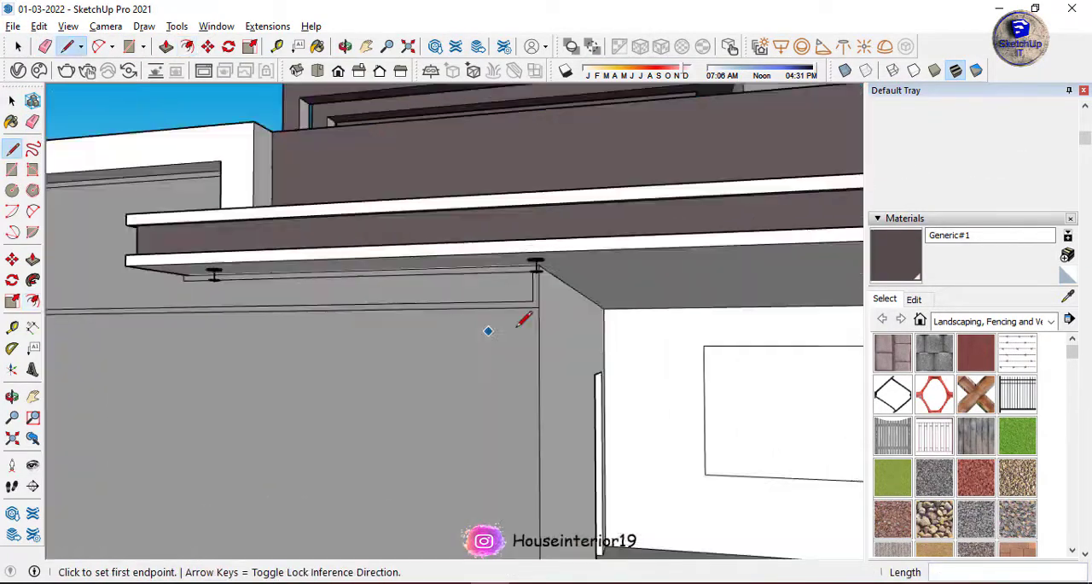
pyautogui.scroll(3, 538, 294)
# Erase the leftover upper and side edges of the offset rectangle, leaving only a thin horizontal band across the grey wall.
pyautogui.press('e')
pyautogui.scroll(-6, 692, 449)
pyautogui.scroll(6, 414, 337)
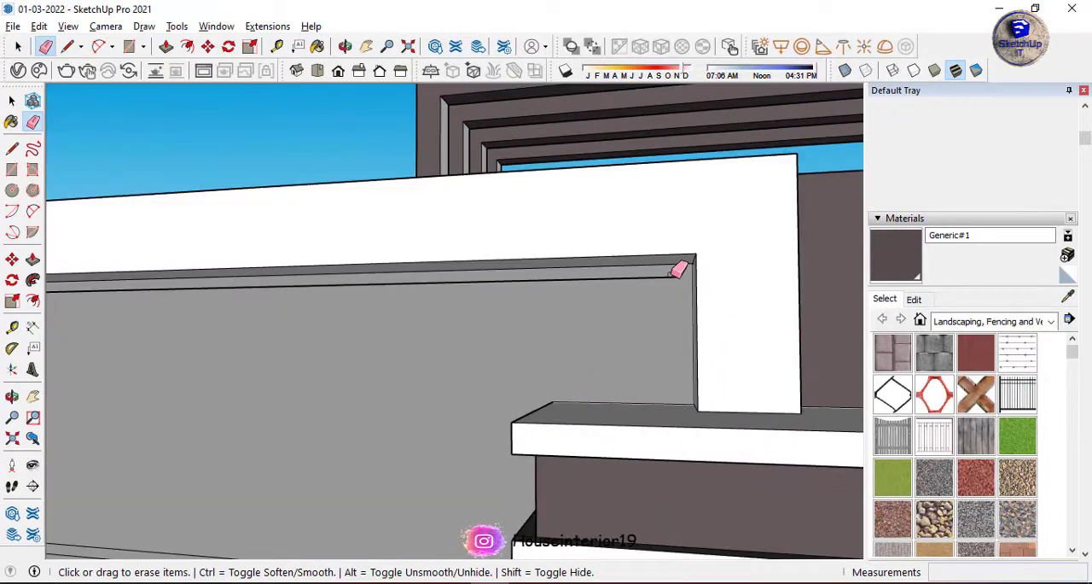
pyautogui.click(671, 275)
pyautogui.scroll(-6, 385, 353)
pyautogui.moveTo(385, 353); pyautogui.dragTo(427, 331, button='middle')
pyautogui.scroll(5, 657, 427)
pyautogui.moveTo(669, 425); pyautogui.dragTo(661, 438)
pyautogui.click(661, 443)
pyautogui.click(55, 396)
pyautogui.scroll(-5, 255, 309)
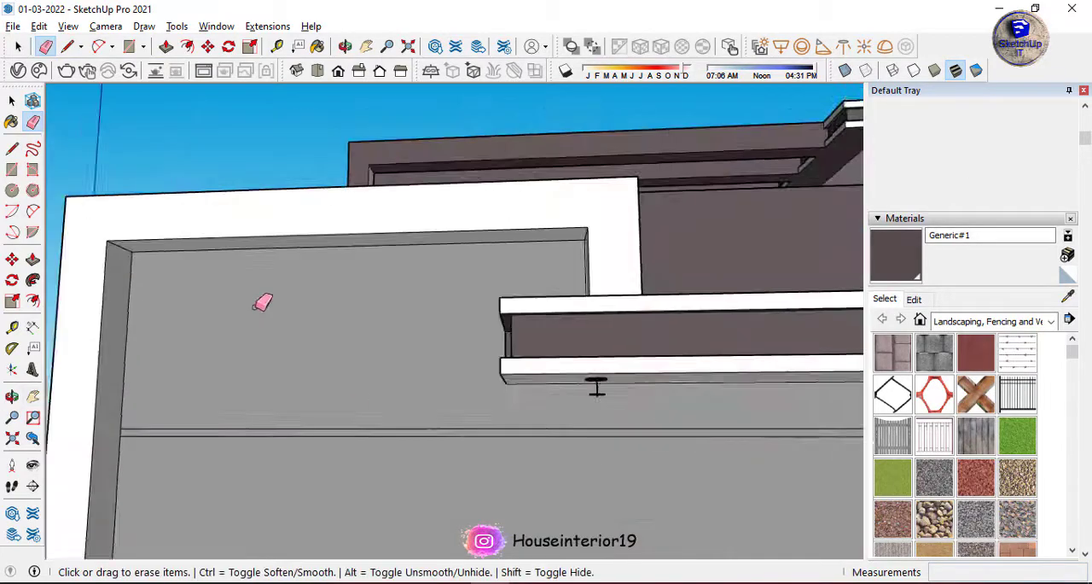
pyautogui.moveTo(255, 309); pyautogui.dragTo(401, 341, button='middle')
pyautogui.scroll(6, 425, 374)
pyautogui.press('space')
pyautogui.rightClick(425, 373)
pyautogui.click(151, 119)
pyautogui.scroll(5, 343, 352)
pyautogui.doubleClick(409, 406)
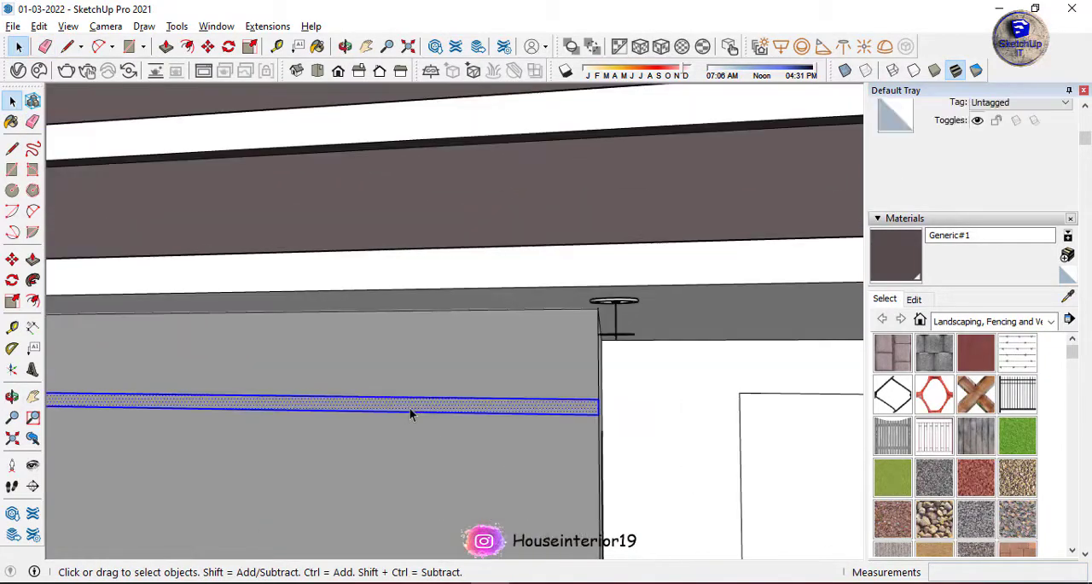
pyautogui.rightClick(410, 406)
pyautogui.click(461, 217)
pyautogui.click(565, 461)
pyautogui.scroll(-4, 512, 317)
pyautogui.moveTo(523, 308); pyautogui.dragTo(390, 372, button='middle')
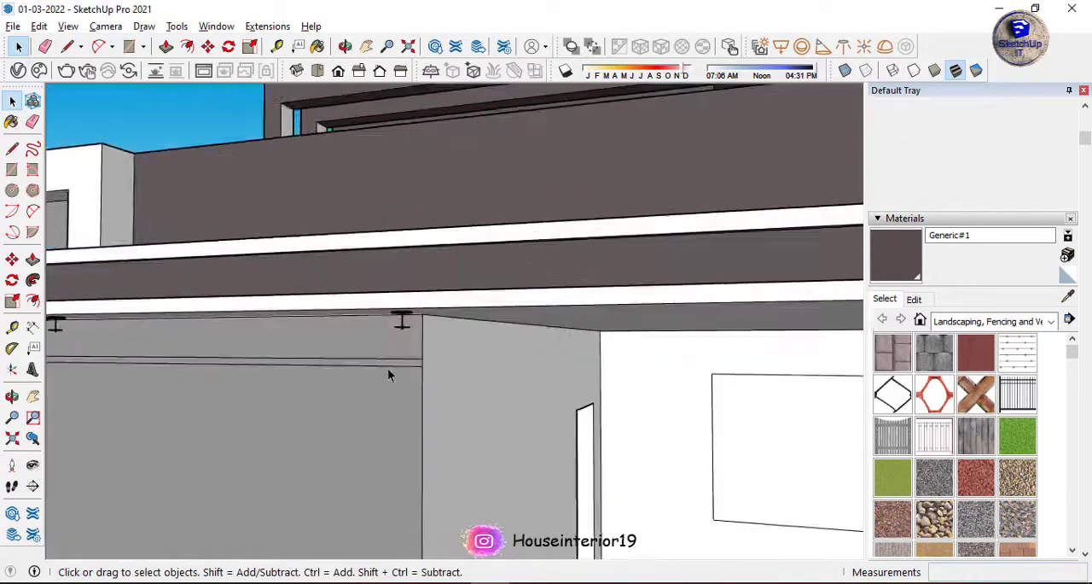
# Copy the thin horizontal band vertically along the grey wall with Move to form parallel groove bands.
pyautogui.scroll(4, 390, 371)
pyautogui.click(411, 351)
pyautogui.press('m')
pyautogui.scroll(-4, 537, 355)
pyautogui.scroll(-5, 617, 378)
pyautogui.scroll(6, 402, 254)
pyautogui.click(402, 254)
pyautogui.scroll(-2, 402, 255)
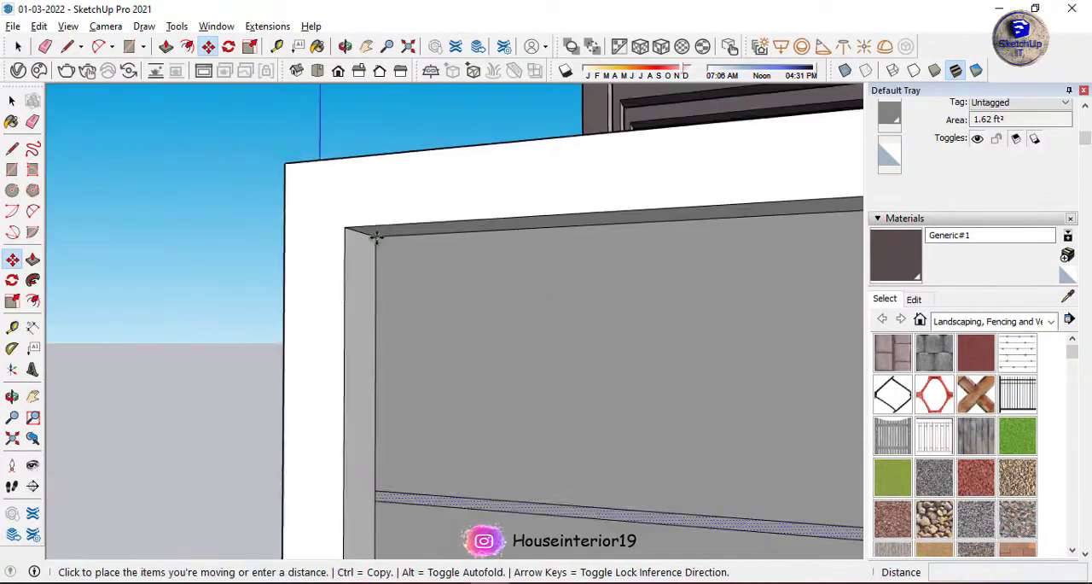
pyautogui.press('ctrl')
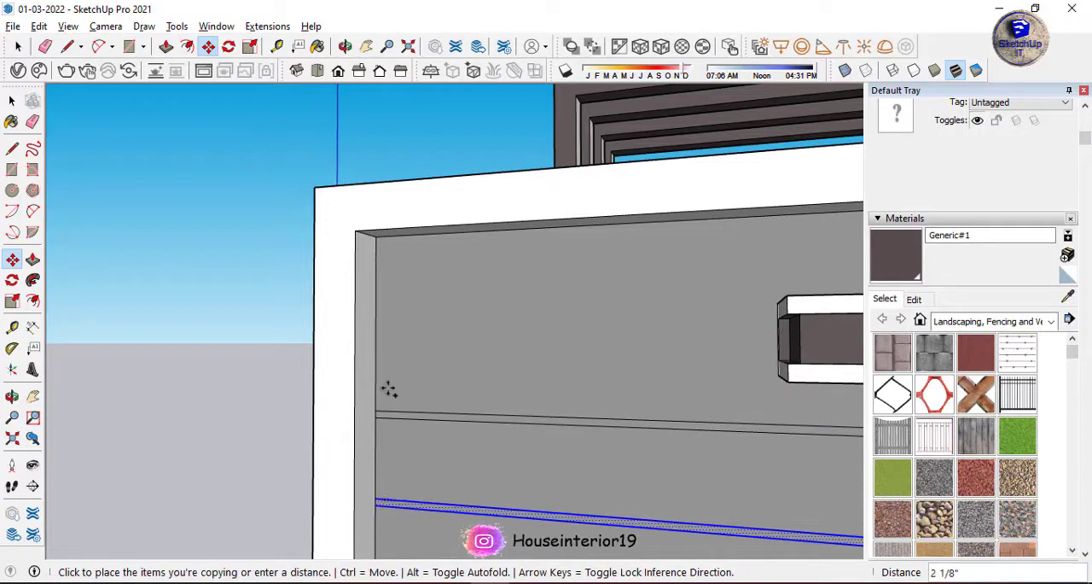
pyautogui.moveTo(418, 376); pyautogui.dragTo(370, 302, button='middle')
# Select the three groove bands and copy them further down the grey wall at the same spacing.
pyautogui.press('space')
pyautogui.scroll(4, 363, 275)
pyautogui.keyDown('shift'); pyautogui.doubleClick(363, 282); pyautogui.keyUp('shift')
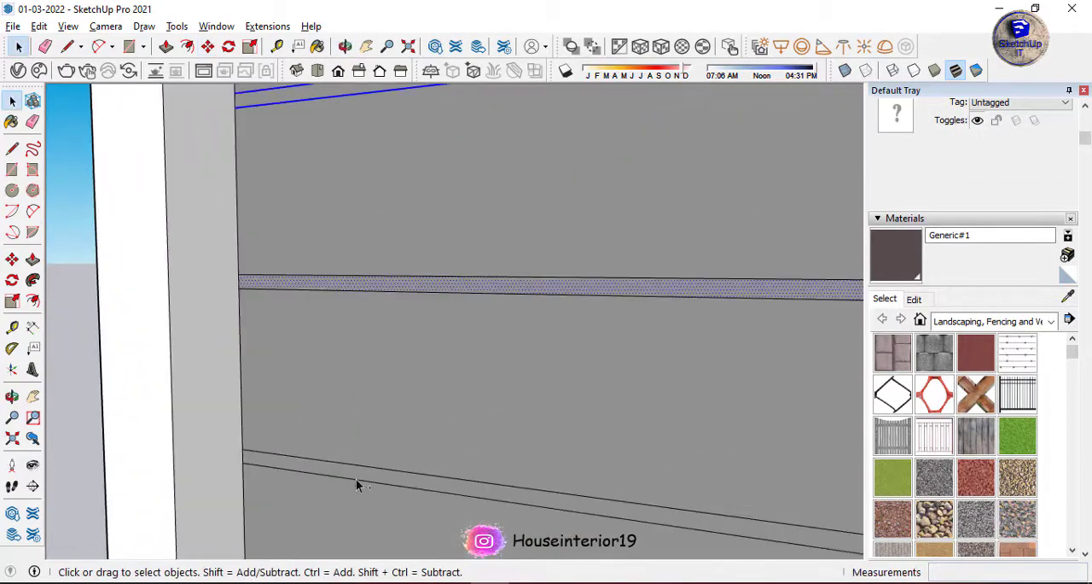
pyautogui.keyDown('shift'); pyautogui.doubleClick(356, 479); pyautogui.keyUp('shift')
pyautogui.press('m')
pyautogui.click(294, 152)
pyautogui.press('ctrl')
pyautogui.scroll(3, 295, 452)
pyautogui.click(292, 442)
pyautogui.scroll(-6, 308, 280)
pyautogui.scroll(3, 410, 375)
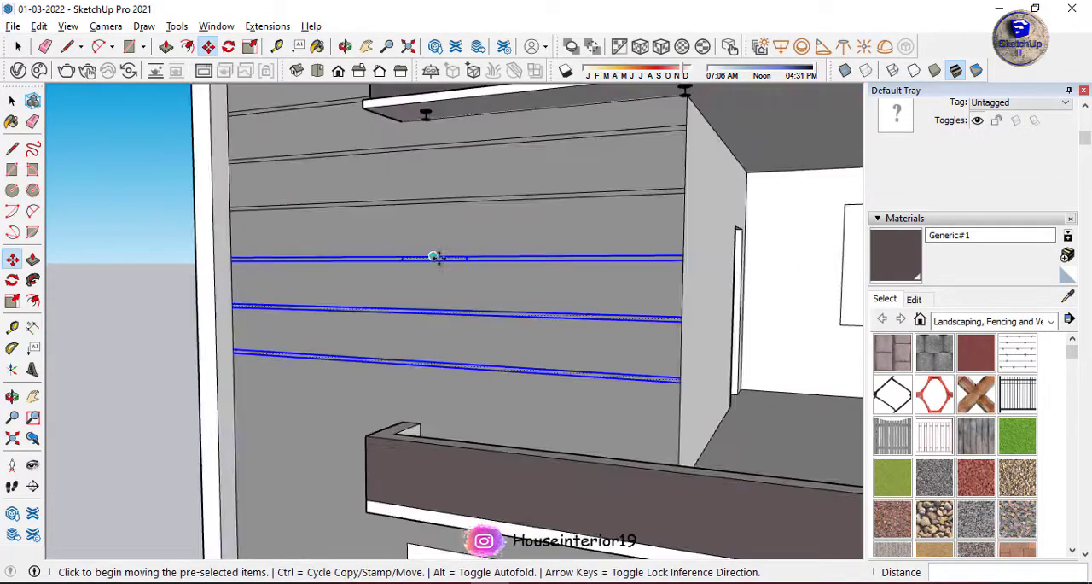
pyautogui.scroll(5, 452, 258)
pyautogui.press('space')
pyautogui.click(518, 263)
pyautogui.click(273, 259)
pyautogui.scroll(-6, 486, 265)
pyautogui.scroll(5, 364, 386)
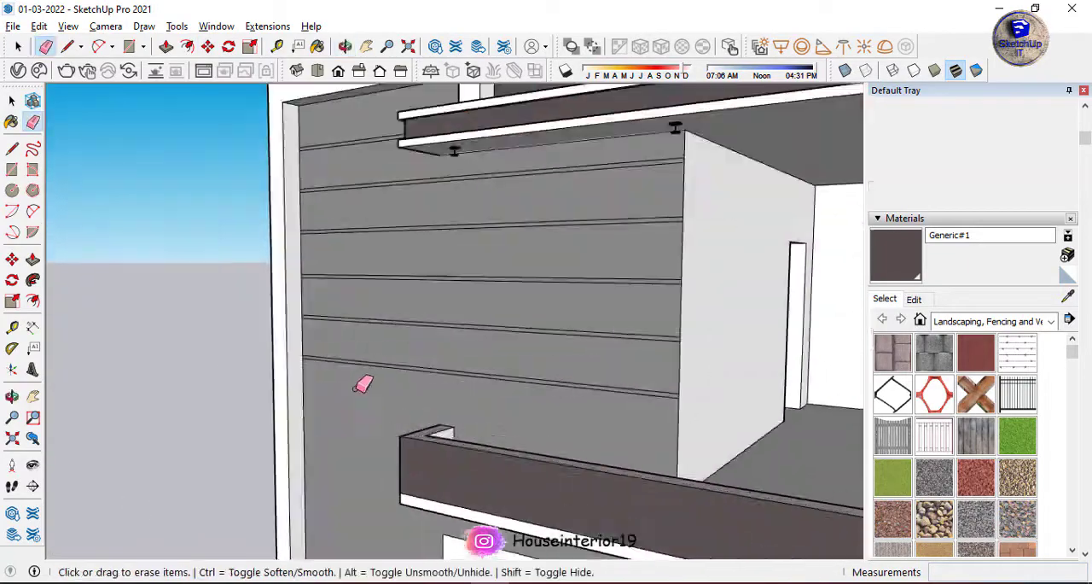
# Select five of the groove bands and copy them down the lower part of the grey wall.
pyautogui.press('space')
pyautogui.click(373, 346)
pyautogui.scroll(-4, 376, 398)
pyautogui.scroll(5, 317, 332)
pyautogui.keyDown('shift'); pyautogui.click(324, 329); pyautogui.keyUp('shift')
pyautogui.scroll(-3, 395, 432)
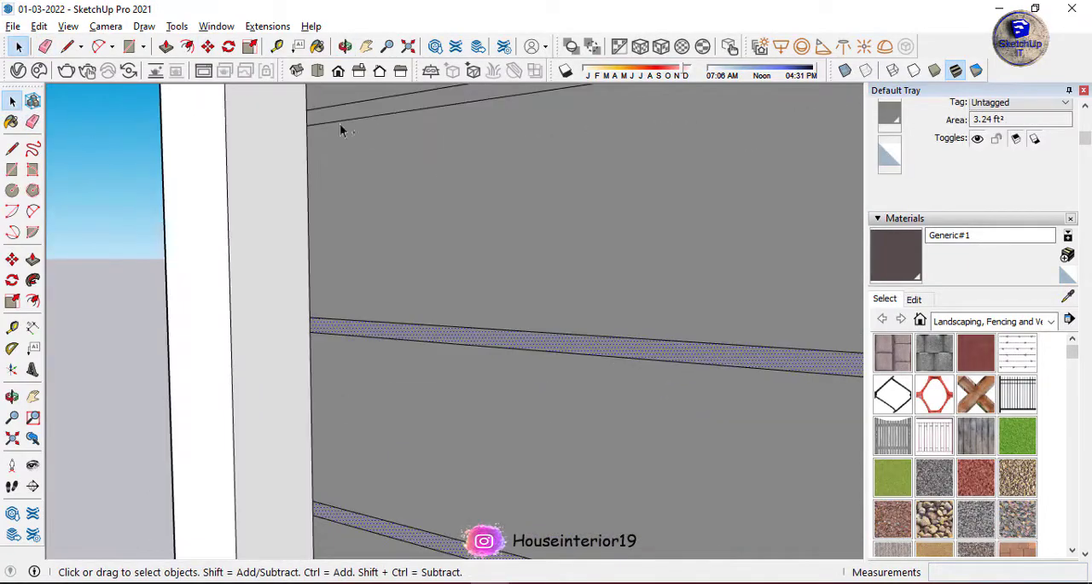
pyautogui.keyDown('shift'); pyautogui.click(341, 122); pyautogui.keyUp('shift')
pyautogui.scroll(-4, 384, 341)
pyautogui.keyDown('shift'); pyautogui.click(390, 240); pyautogui.keyUp('shift')
pyautogui.keyDown('shift'); pyautogui.click(380, 130); pyautogui.keyUp('shift')
pyautogui.scroll(-5, 413, 366)
pyautogui.scroll(-4, 410, 362)
pyautogui.press('m')
pyautogui.scroll(6, 378, 246)
pyautogui.press('ctrl')
pyautogui.click(392, 240)
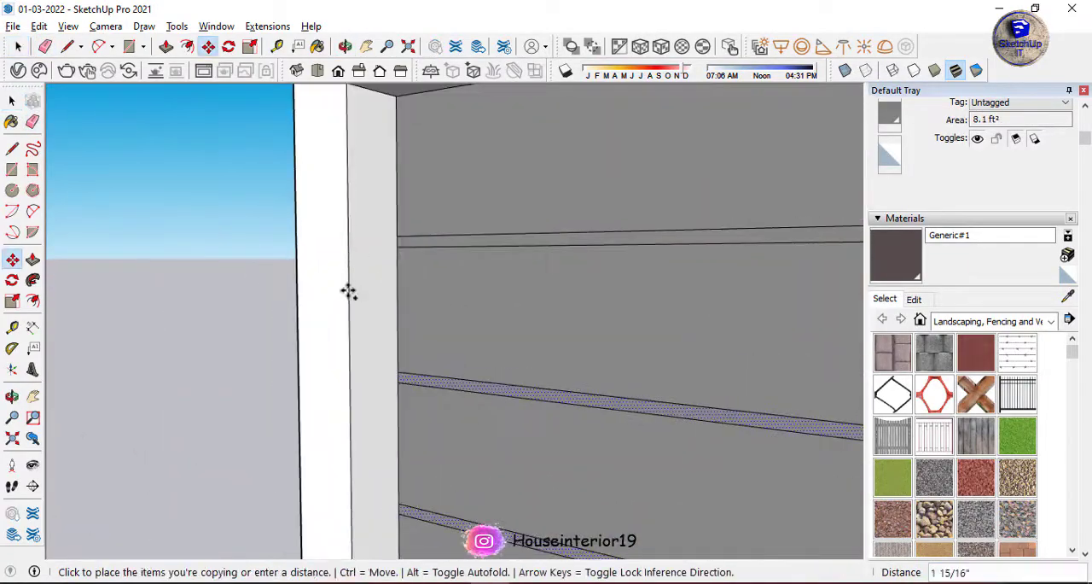
pyautogui.scroll(-6, 352, 288)
pyautogui.scroll(5, 405, 386)
pyautogui.click(377, 360)
pyautogui.scroll(-5, 390, 270)
# Copy the selected groove bands once more to continue the pattern down to the wall's base.
pyautogui.scroll(6, 378, 178)
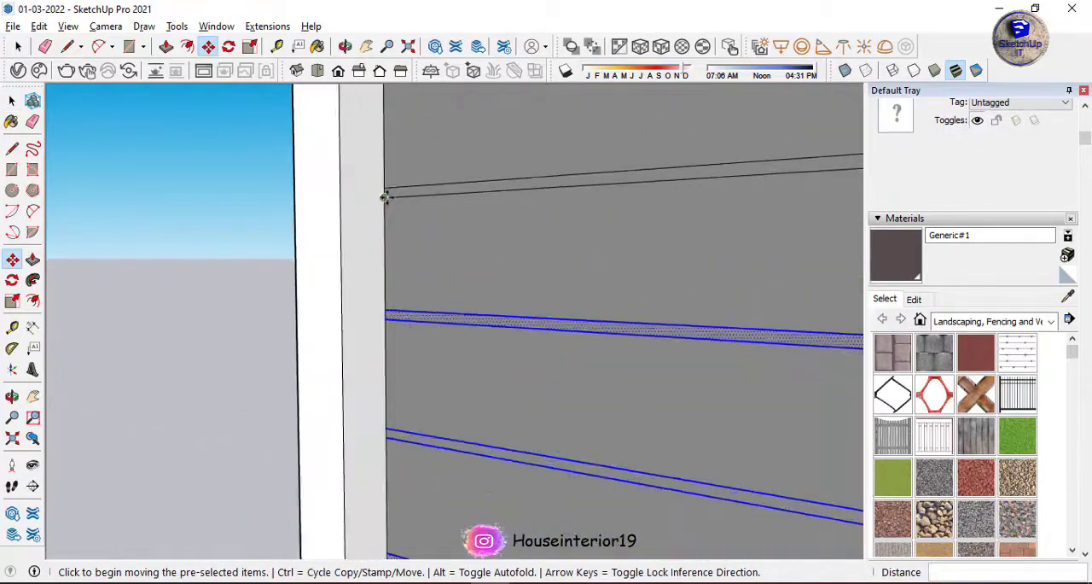
pyautogui.press('ctrl')
pyautogui.click(384, 197)
pyautogui.scroll(-6, 398, 388)
pyautogui.scroll(5, 397, 435)
pyautogui.click(384, 319)
pyautogui.scroll(-5, 291, 317)
# Erase the groove lines that cross the ground-floor window opening.
pyautogui.press('e')
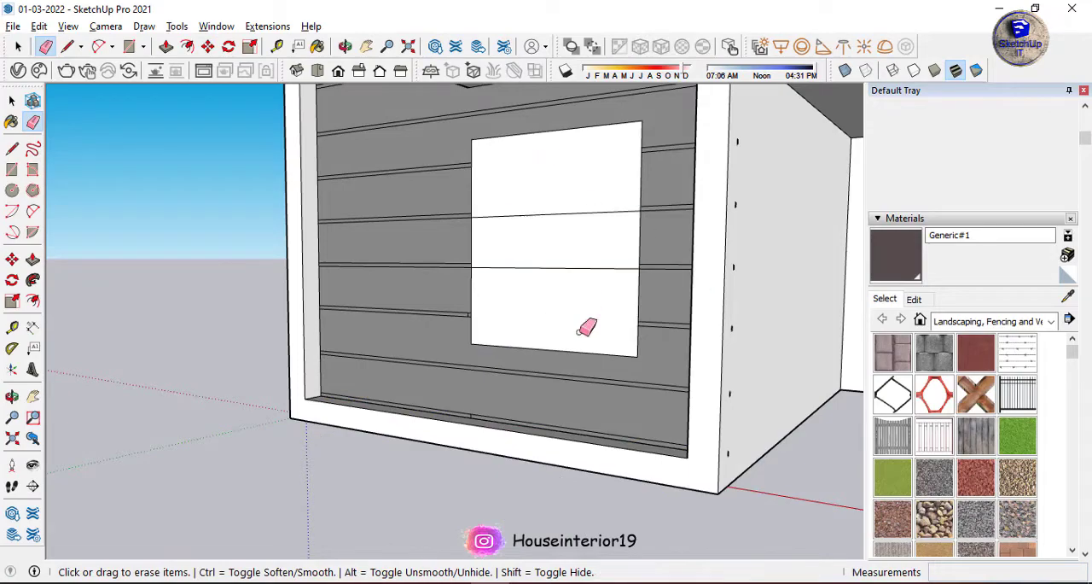
pyautogui.scroll(6, 464, 422)
pyautogui.click(489, 404)
pyautogui.scroll(-4, 495, 398)
pyautogui.scroll(5, 485, 175)
pyautogui.click(499, 294)
pyautogui.scroll(-5, 439, 405)
pyautogui.moveTo(580, 303); pyautogui.dragTo(602, 165)
pyautogui.scroll(-5, 512, 252)
# Erase the small stray edges left by the groove bands on the side face of the white frame.
pyautogui.scroll(6, 708, 223)
pyautogui.moveTo(706, 491); pyautogui.dragTo(701, 495)
pyautogui.scroll(-5, 706, 493)
pyautogui.scroll(5, 715, 540)
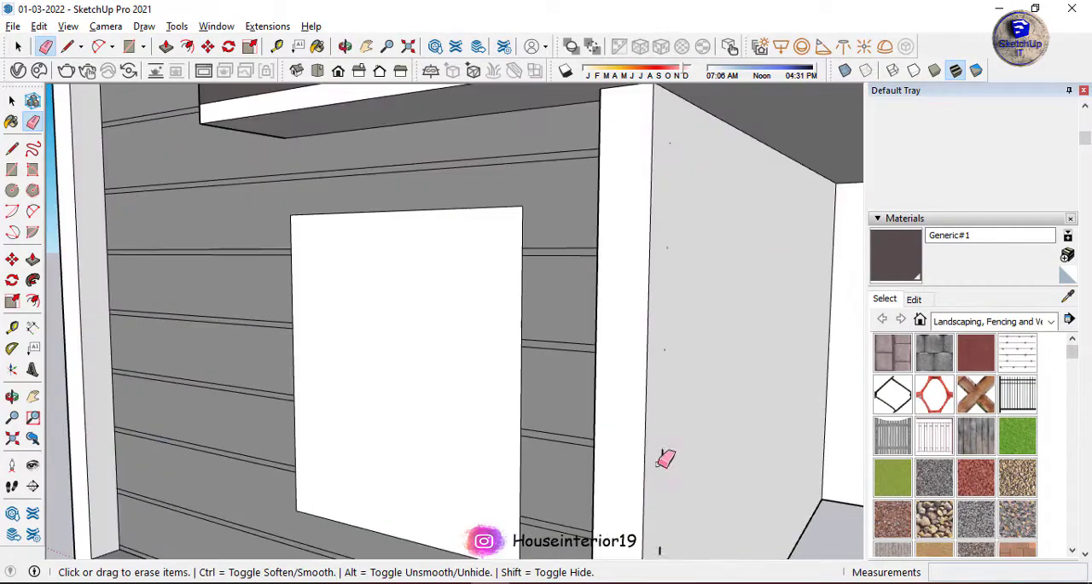
pyautogui.click(655, 465)
pyautogui.scroll(-5, 636, 413)
pyautogui.scroll(4, 644, 519)
pyautogui.moveTo(639, 509); pyautogui.dragTo(642, 422)
pyautogui.scroll(-5, 529, 384)
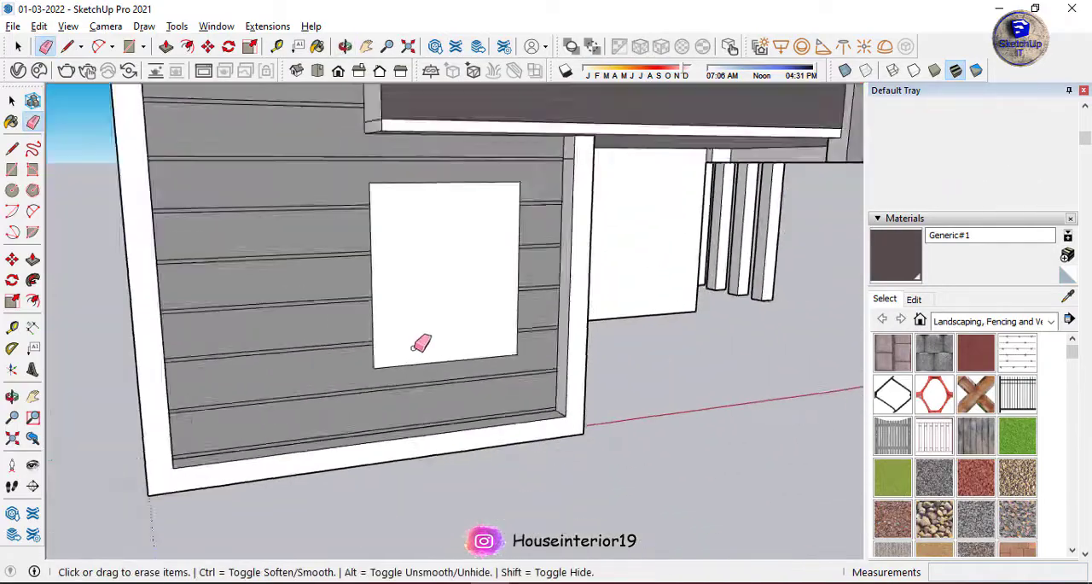
# Paint the end face of the balcony parapet with the Generic#1 material.
pyautogui.scroll(5, 415, 225)
pyautogui.press('b')
pyautogui.scroll(3, 434, 178)
pyautogui.moveTo(327, 272); pyautogui.dragTo(478, 220, button='middle')
# Push/Pull the white band along the balcony's lower edge by about 15/16" and repeat the offset on the adjoining band faces.
pyautogui.press('p')
pyautogui.click(480, 277)
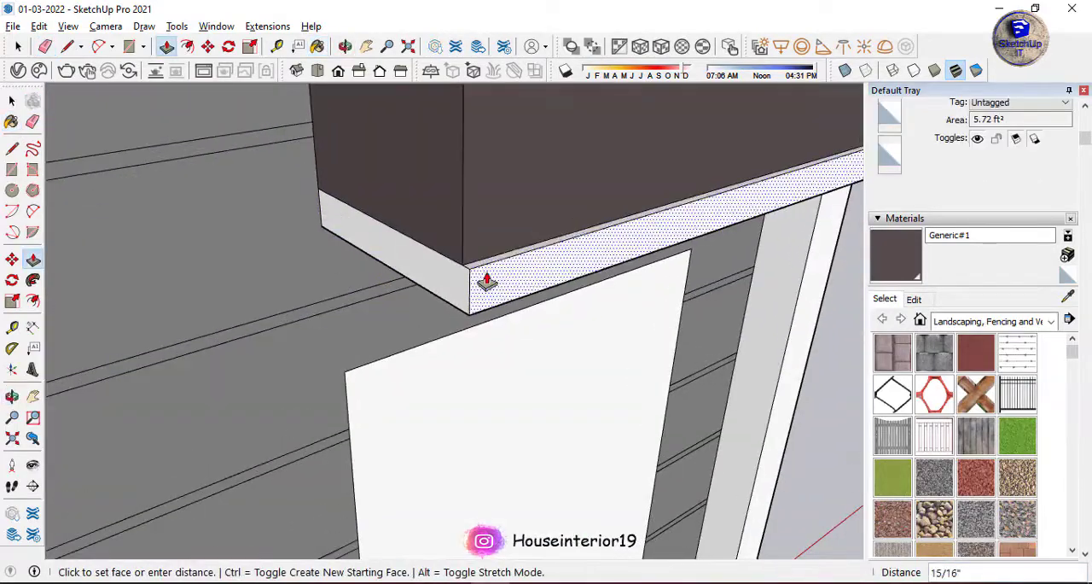
pyautogui.click(486, 282)
pyautogui.scroll(-5, 231, 222)
pyautogui.scroll(5, 663, 196)
pyautogui.doubleClick(669, 239)
pyautogui.doubleClick(795, 256)
pyautogui.scroll(-4, 795, 256)
# Paint the faces of the three vertical fins on the balcony front with Generic#1.
pyautogui.moveTo(529, 273); pyautogui.dragTo(648, 298, button='middle')
pyautogui.click(564, 239)
pyautogui.click(509, 221)
pyautogui.click(489, 217)
pyautogui.click(531, 131)
pyautogui.moveTo(426, 183); pyautogui.dragTo(482, 309, button='middle')
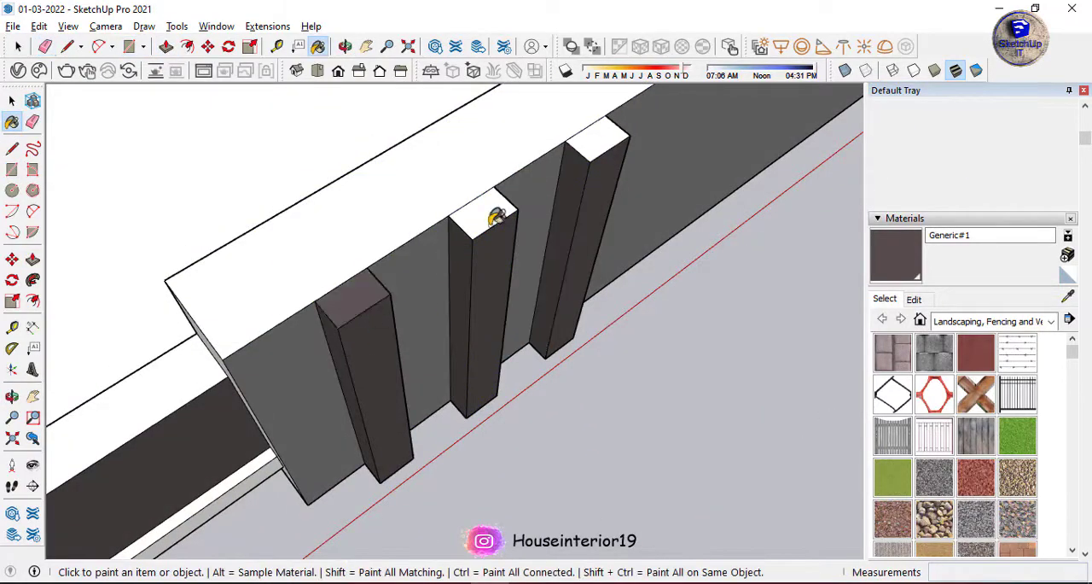
# Paint the remaining fin tops with Generic#1 and raise the three fins above the balcony parapet with Push/Pull.
pyautogui.doubleClick(594, 136)
pyautogui.doubleClick(483, 213)
pyautogui.doubleClick(374, 300)
# Extend the raised back faces of the three fins across the top of the balcony parapet with Push/Pull.
pyautogui.moveTo(375, 290); pyautogui.dragTo(534, 246, button='middle')
pyautogui.doubleClick(534, 247)
pyautogui.doubleClick(409, 198)
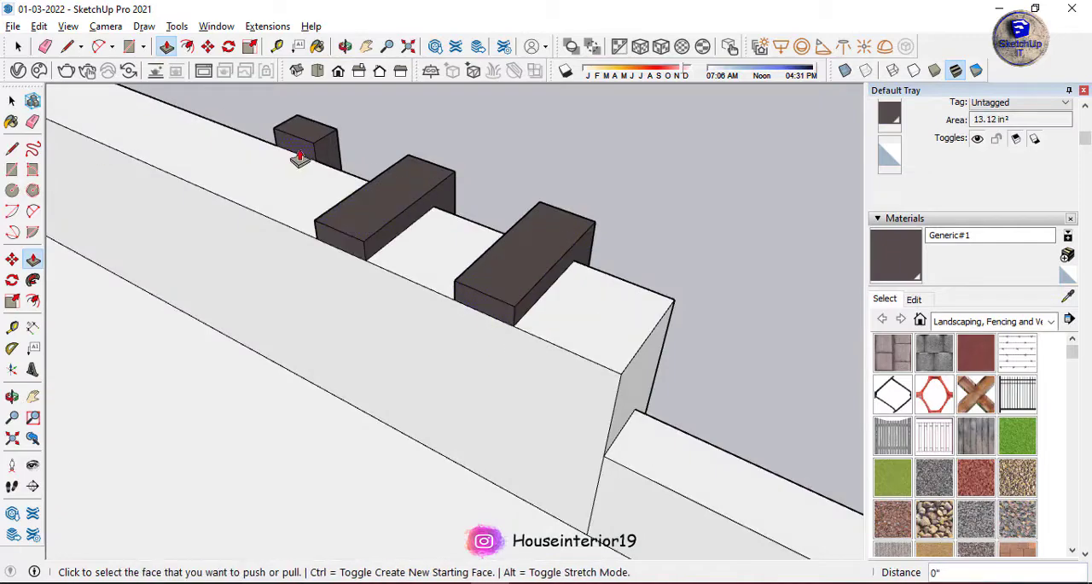
pyautogui.doubleClick(299, 158)
pyautogui.moveTo(299, 162); pyautogui.dragTo(408, 175, button='middle')
# Draw a 3' 2" line along the balcony's underside edge at the base of the three fins.
pyautogui.scroll(5, 380, 213)
pyautogui.moveTo(379, 213); pyautogui.dragTo(374, 169, button='middle')
pyautogui.press('l')
pyautogui.click(314, 209)
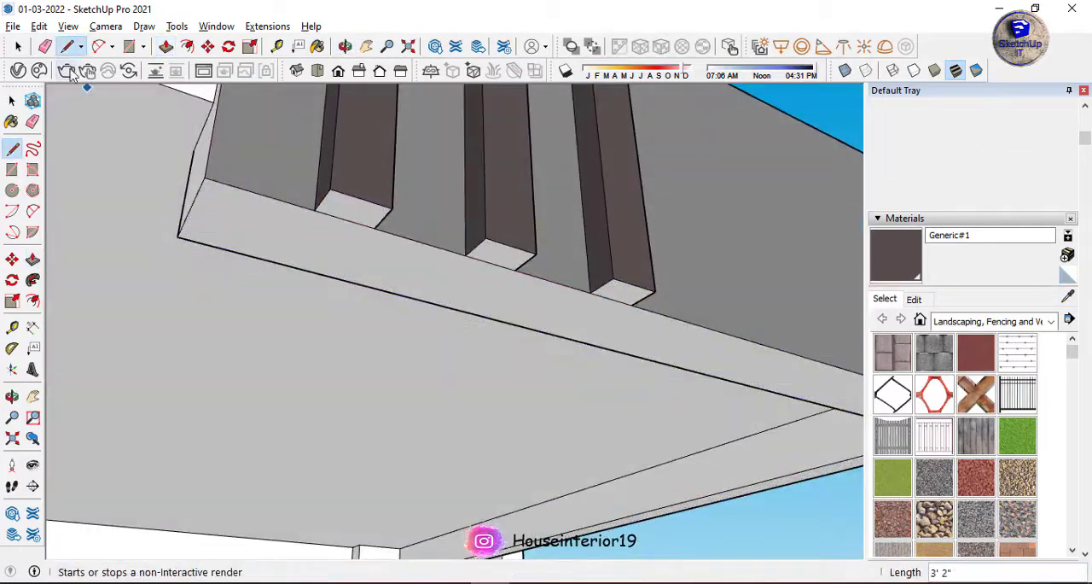
# Paint the bottom faces of the three balcony fins with Generic#1.
pyautogui.doubleClick(609, 300)
pyautogui.doubleClick(501, 255)
pyautogui.doubleClick(348, 213)
pyautogui.hotkey('ctrl', 'z')
pyautogui.hotkey('ctrl', 'z')
pyautogui.hotkey('ctrl', 'z')
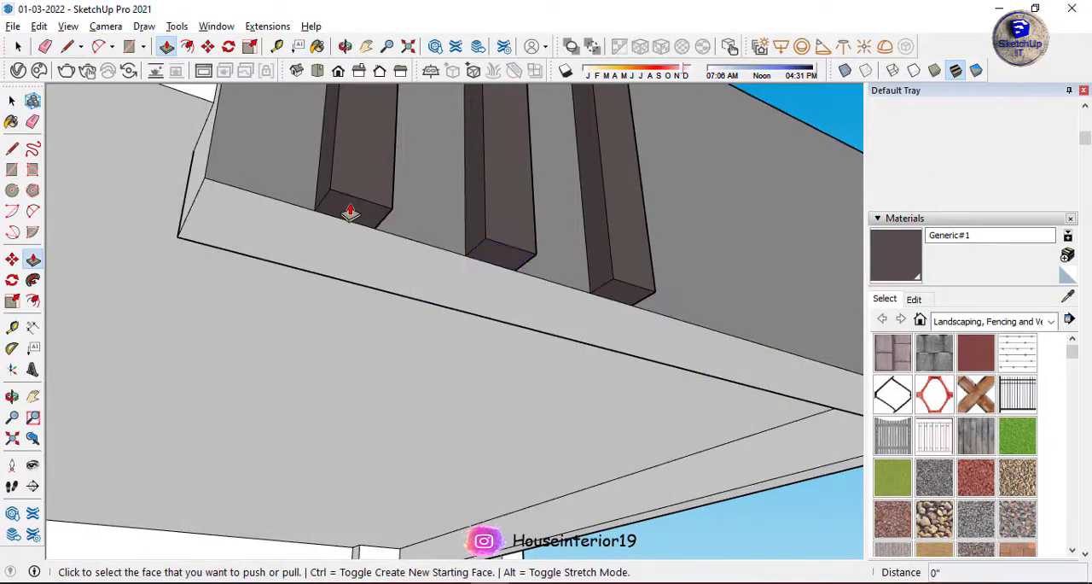
# Extend the bottom ends of the three fins below the balcony's underside with Push/Pull.
pyautogui.doubleClick(622, 293)
pyautogui.doubleClick(354, 211)
pyautogui.moveTo(505, 293); pyautogui.dragTo(511, 252, button='middle')
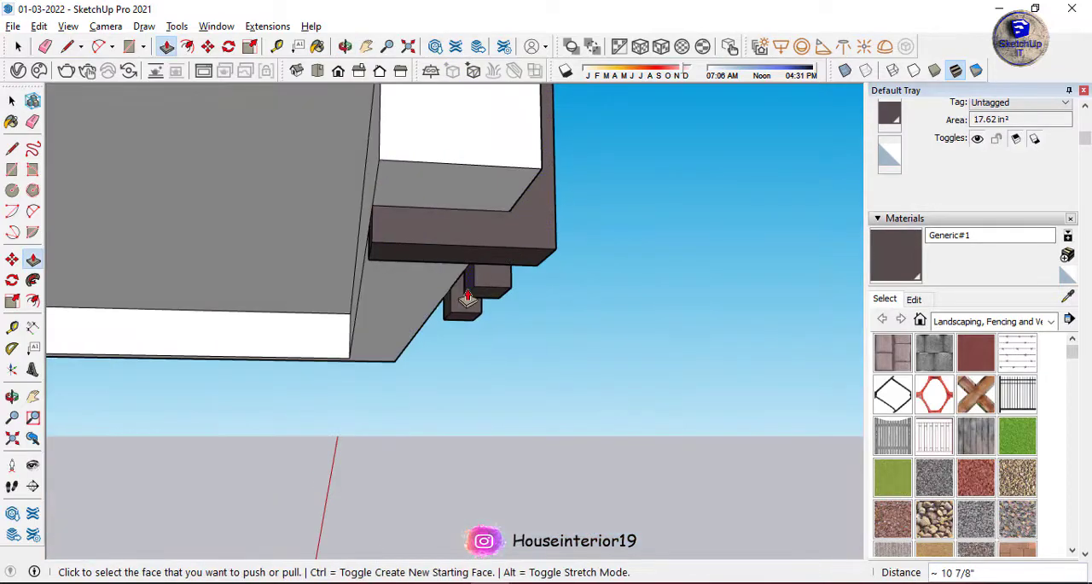
pyautogui.doubleClick(468, 295)
pyautogui.doubleClick(448, 316)
pyautogui.press('space')
pyautogui.moveTo(448, 316); pyautogui.dragTo(214, 356, button='middle')
pyautogui.scroll(-10, 197, 265)
pyautogui.scroll(5, 214, 356)
pyautogui.scroll(-2, 462, 324)
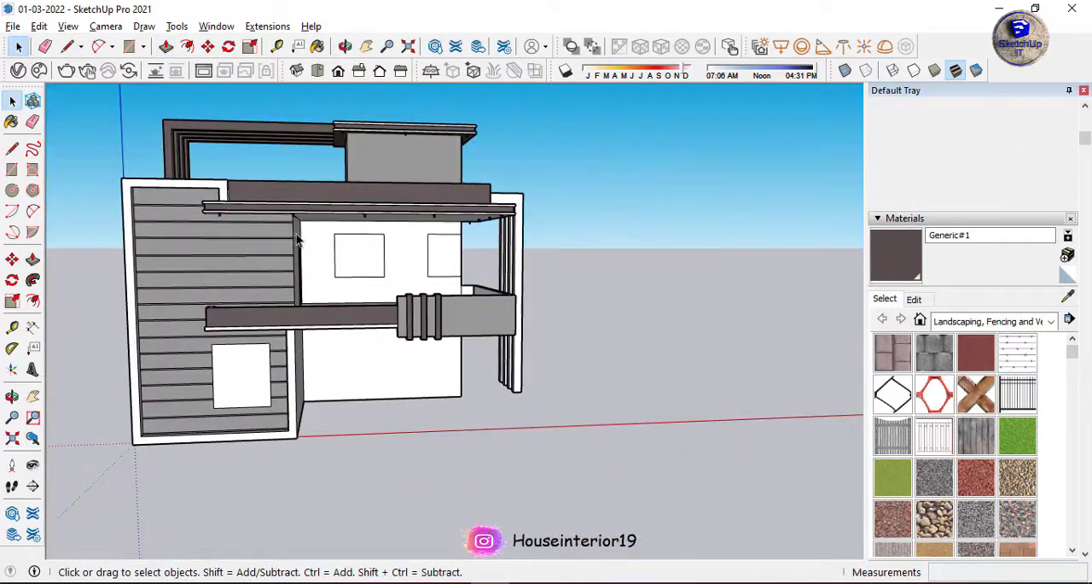
# Try to recess one of the narrow horizontal strips on the front wall with Push/Pull.
pyautogui.moveTo(297, 240); pyautogui.dragTo(270, 231, button='middle')
pyautogui.scroll(10, 263, 244)
pyautogui.doubleClick(262, 244)
pyautogui.press('p')
pyautogui.doubleClick(262, 245)
pyautogui.press('space')
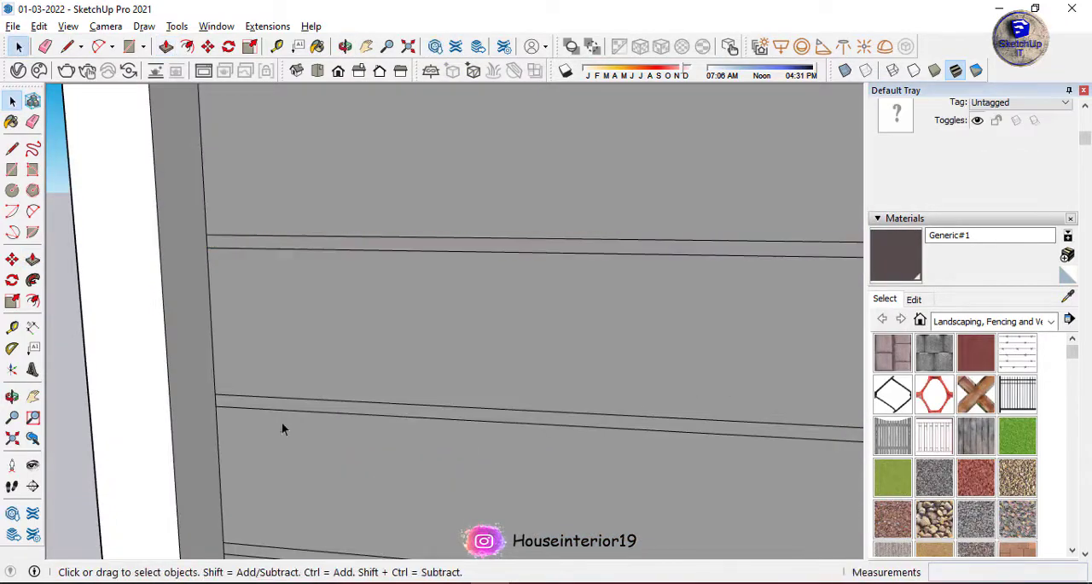
pyautogui.scroll(-3, 274, 396)
pyautogui.rightClick(298, 465)
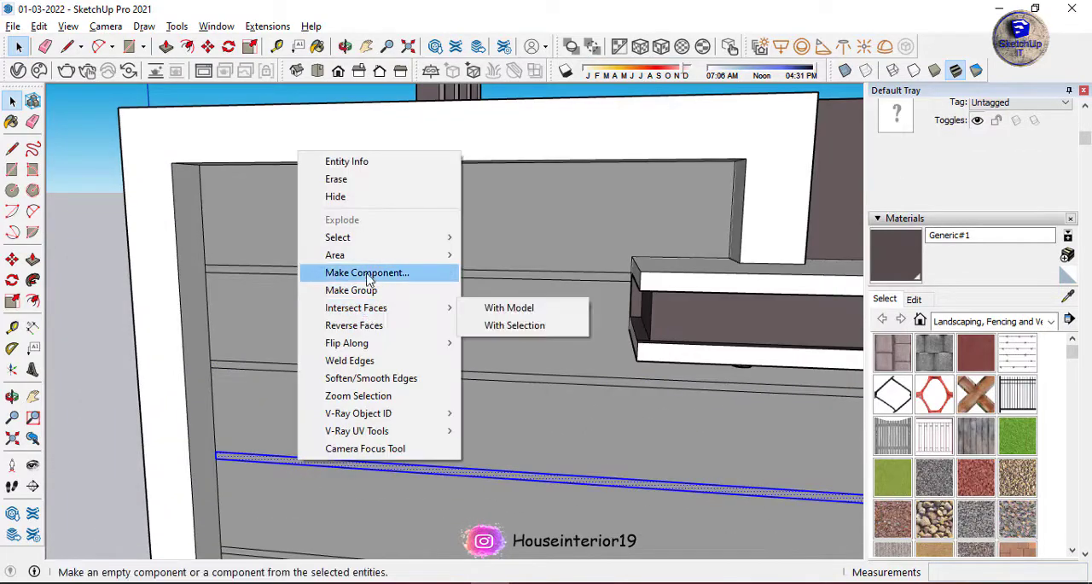
pyautogui.click(367, 270)
pyautogui.click(561, 461)
pyautogui.press('p')
pyautogui.scroll(3, 488, 476)
pyautogui.click(487, 474)
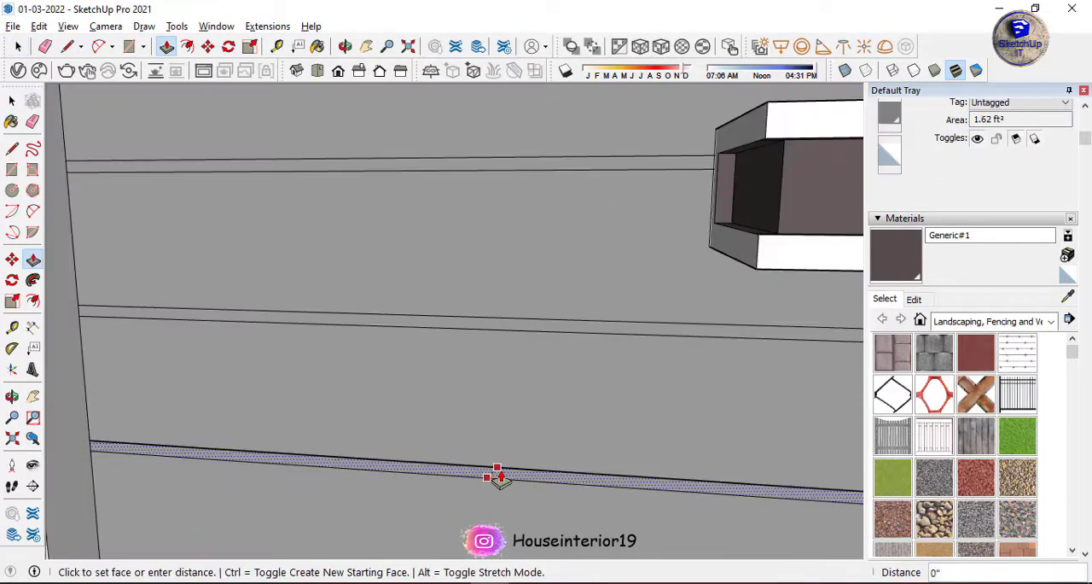
pyautogui.moveTo(490, 471); pyautogui.dragTo(419, 346, button='middle')
pyautogui.scroll(-4, 419, 347)
pyautogui.click(416, 344)
# Check the faces and edges of the groove strip beneath the upper slab where it meets the frame.
pyautogui.press('space')
pyautogui.scroll(2, 452, 360)
pyautogui.tripleClick(452, 360)
pyautogui.click(282, 350)
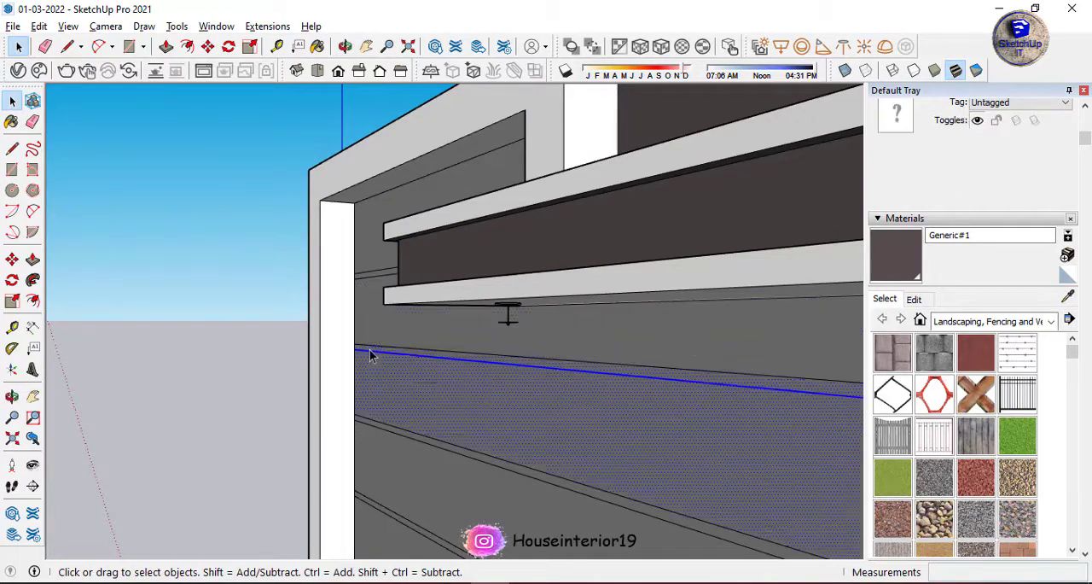
pyautogui.scroll(4, 380, 352)
pyautogui.click(394, 367)
pyautogui.click(393, 365)
pyautogui.click(406, 372)
pyautogui.press('space')
pyautogui.scroll(-6, 408, 367)
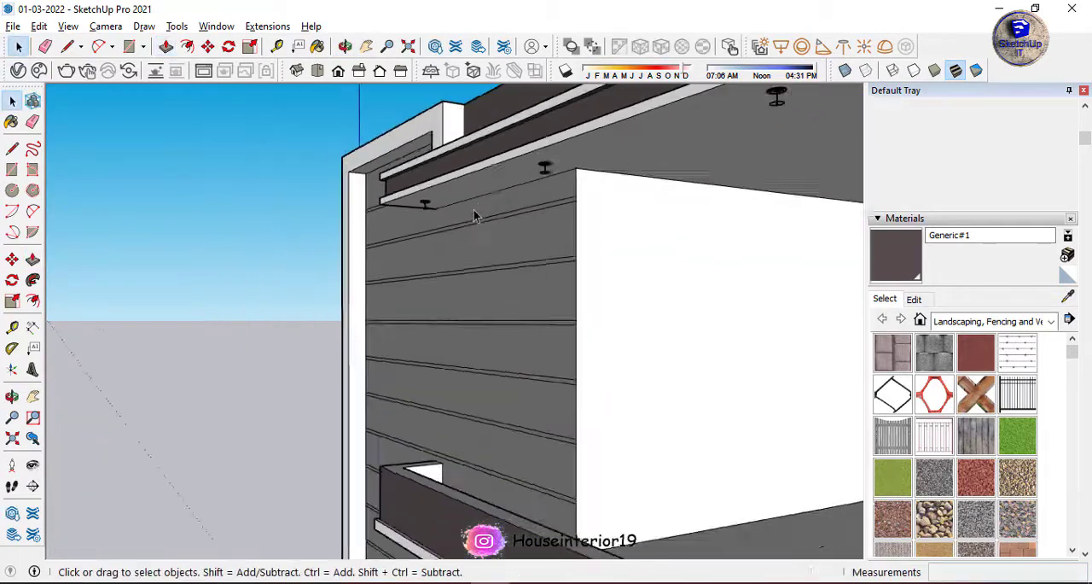
# Erase the stray edges on the front wall around and below the ground-floor window.
pyautogui.moveTo(478, 220); pyautogui.dragTo(446, 408, button='middle')
pyautogui.scroll(4, 446, 408)
pyautogui.click(461, 358)
pyautogui.press('e')
pyautogui.moveTo(498, 193); pyautogui.dragTo(500, 146)
pyautogui.scroll(-4, 483, 487)
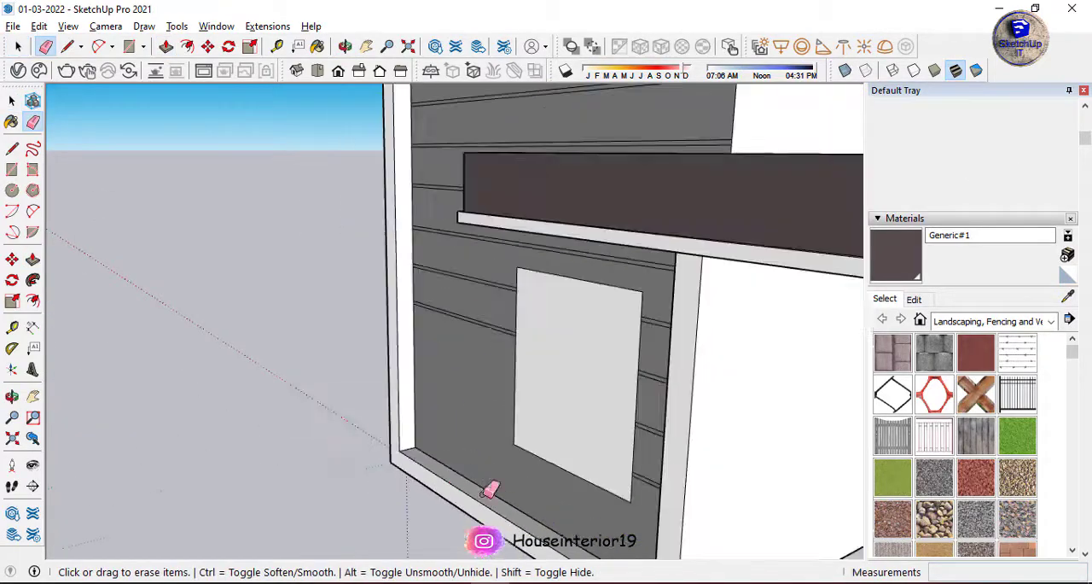
pyautogui.moveTo(484, 488)
pyautogui.mouseDown(button='middle')
pyautogui.moveTo(691, 399)
pyautogui.moveTo(631, 495)
pyautogui.mouseUp(button='middle')
pyautogui.scroll(4, 587, 272)
pyautogui.moveTo(587, 271); pyautogui.dragTo(547, 196, button='middle')
# Recess the upper groove strips of the front wall by about 3/4" with Push/Pull.
pyautogui.press('p')
pyautogui.scroll(5, 200, 222)
pyautogui.click(200, 219)
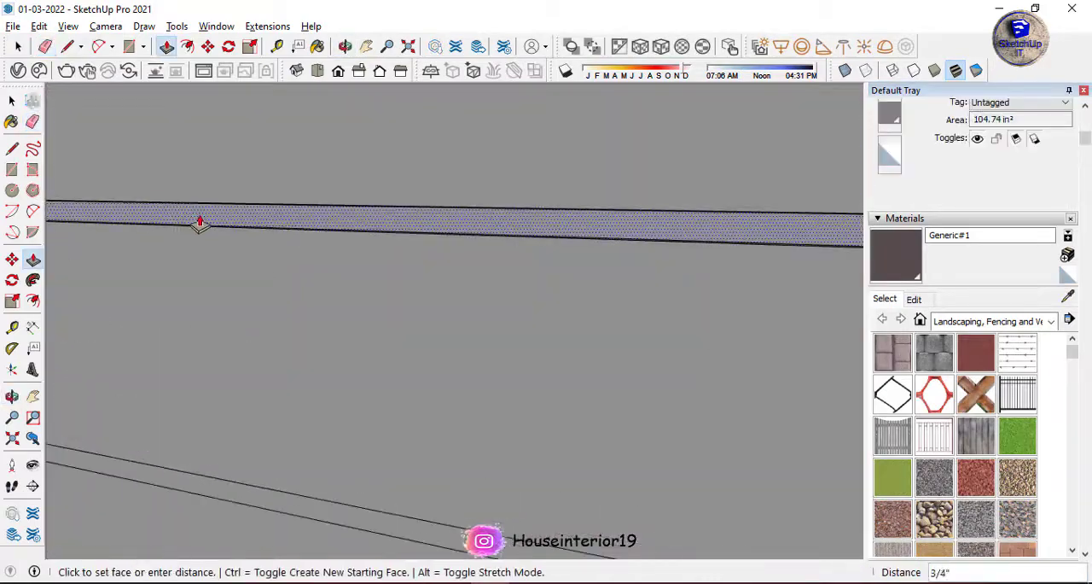
pyautogui.click(200, 223)
pyautogui.scroll(-4, 199, 231)
pyautogui.scroll(3, 201, 337)
pyautogui.doubleClick(199, 335)
pyautogui.scroll(-4, 256, 282)
pyautogui.click(262, 340)
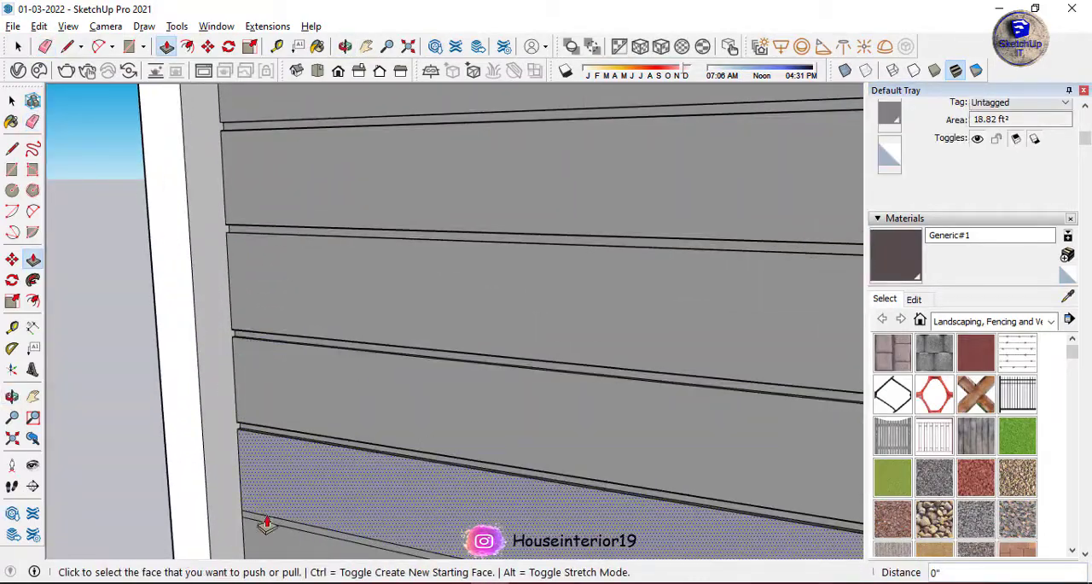
# Recess the lower groove strips of the front wall by the same depth, down along the window's left side.
pyautogui.scroll(-4, 251, 325)
pyautogui.scroll(4, 235, 272)
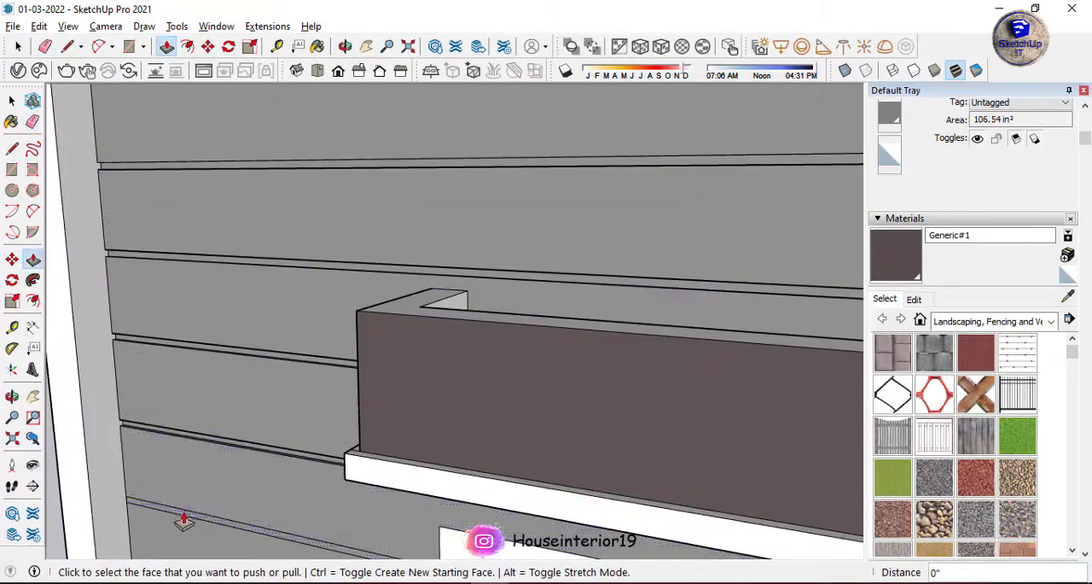
pyautogui.doubleClick(185, 516)
pyautogui.scroll(-4, 186, 512)
pyautogui.scroll(4, 256, 407)
pyautogui.doubleClick(244, 392)
pyautogui.doubleClick(231, 512)
pyautogui.scroll(-4, 233, 511)
pyautogui.scroll(3, 273, 515)
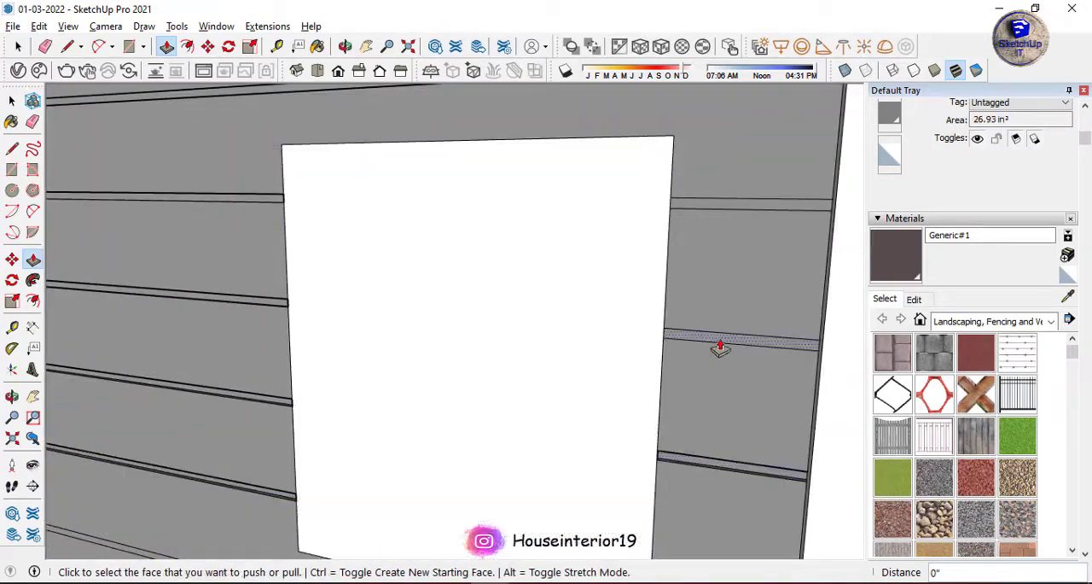
# Recess the remaining short groove strips beside and below the ground-floor window with the same Push/Pull depth.
pyautogui.doubleClick(721, 341)
pyautogui.doubleClick(721, 207)
pyautogui.scroll(-4, 595, 395)
pyautogui.scroll(4, 627, 450)
pyautogui.doubleClick(629, 451)
pyautogui.doubleClick(674, 340)
pyautogui.doubleClick(538, 556)
# Draw rectangular bands about 10 7/8" high along the tops of the rooftop room's door wall and adjoining gray wall.
pyautogui.scroll(-5, 319, 382)
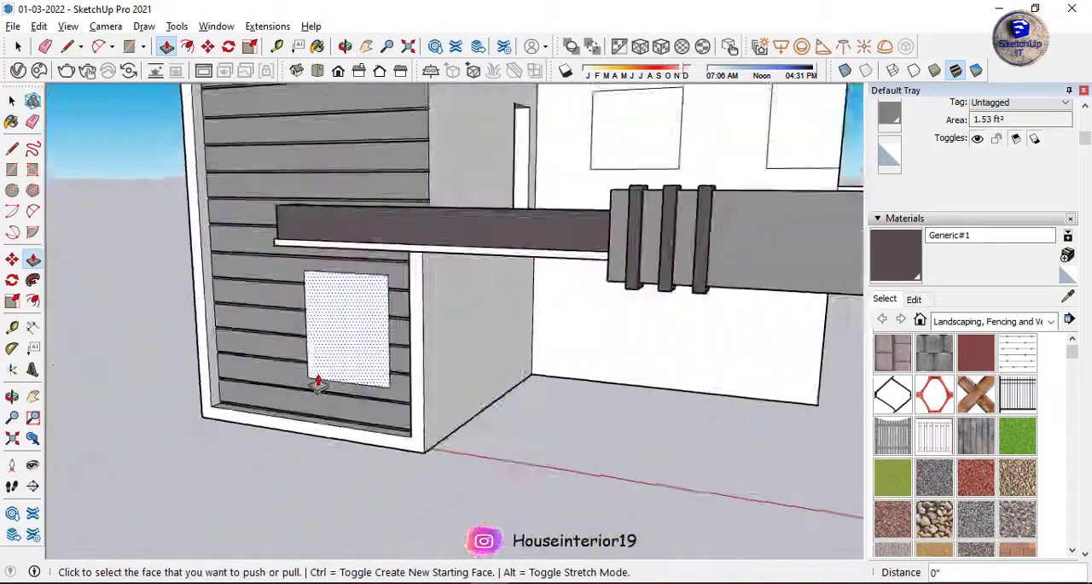
pyautogui.scroll(-3, 318, 382)
pyautogui.moveTo(318, 384); pyautogui.dragTo(353, 500, button='middle')
pyautogui.press('space')
pyautogui.scroll(8, 389, 249)
pyautogui.moveTo(389, 249); pyautogui.dragTo(546, 342, button='middle')
pyautogui.moveTo(239, 394); pyautogui.dragTo(572, 488, button='middle')
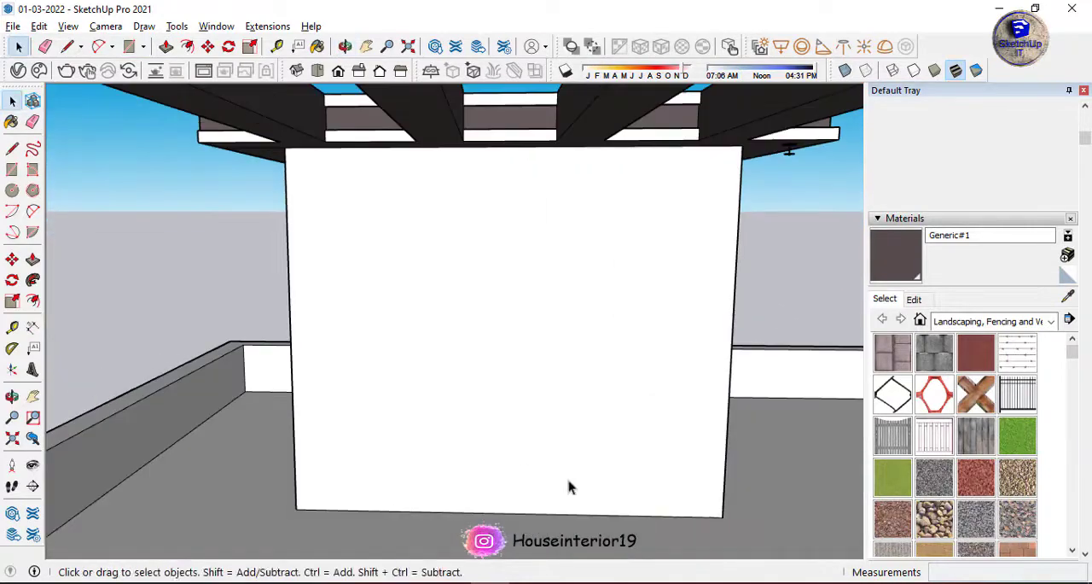
pyautogui.click(586, 284)
pyautogui.moveTo(585, 284); pyautogui.dragTo(364, 299, button='middle')
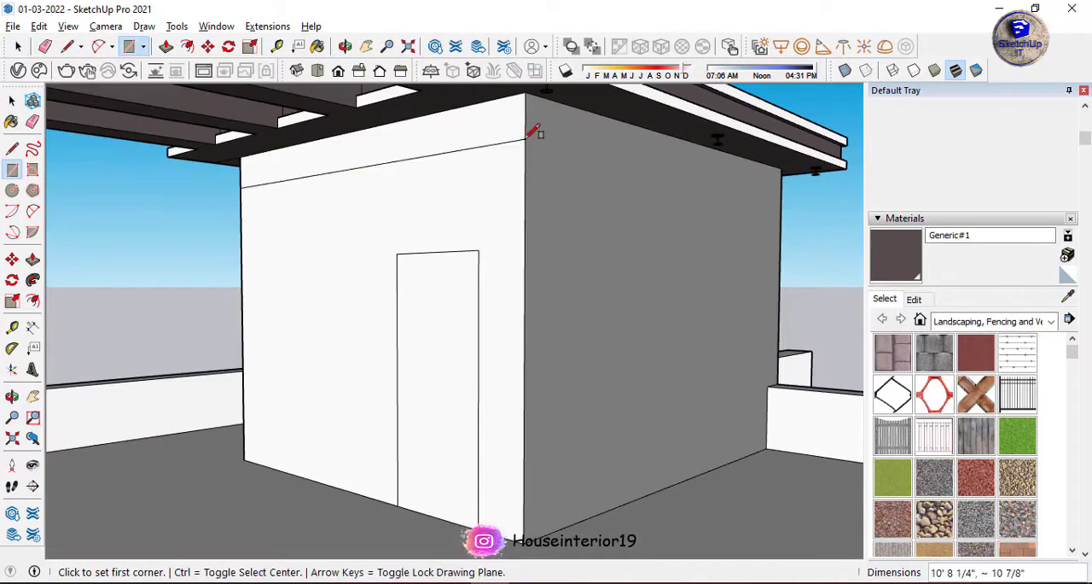
pyautogui.click(781, 168)
pyautogui.press('space')
# Offset the outlines of both top bands inward on the rooftop room walls.
pyautogui.press('f')
pyautogui.click(580, 151)
pyautogui.click(581, 148)
pyautogui.doubleClick(501, 130)
pyautogui.scroll(3, 546, 128)
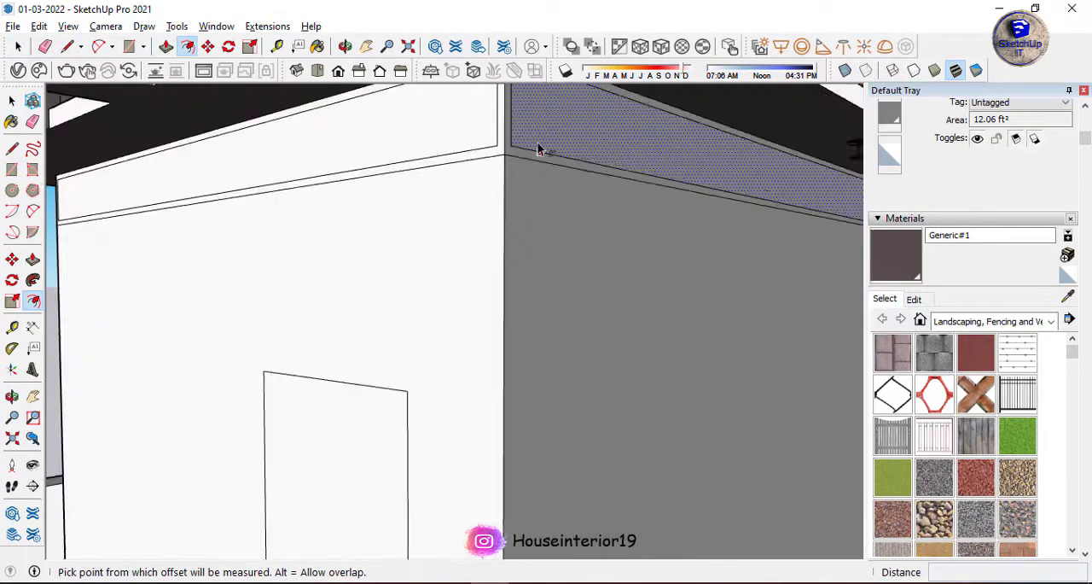
pyautogui.moveTo(538, 146); pyautogui.dragTo(512, 201, button='middle')
pyautogui.moveTo(479, 150); pyautogui.dragTo(461, 120, button='middle')
# Extend the band's inner edge to the wall corner and erase the surplus edges, leaving one narrow groove strip on the gray wall.
pyautogui.press('l')
pyautogui.click(459, 118)
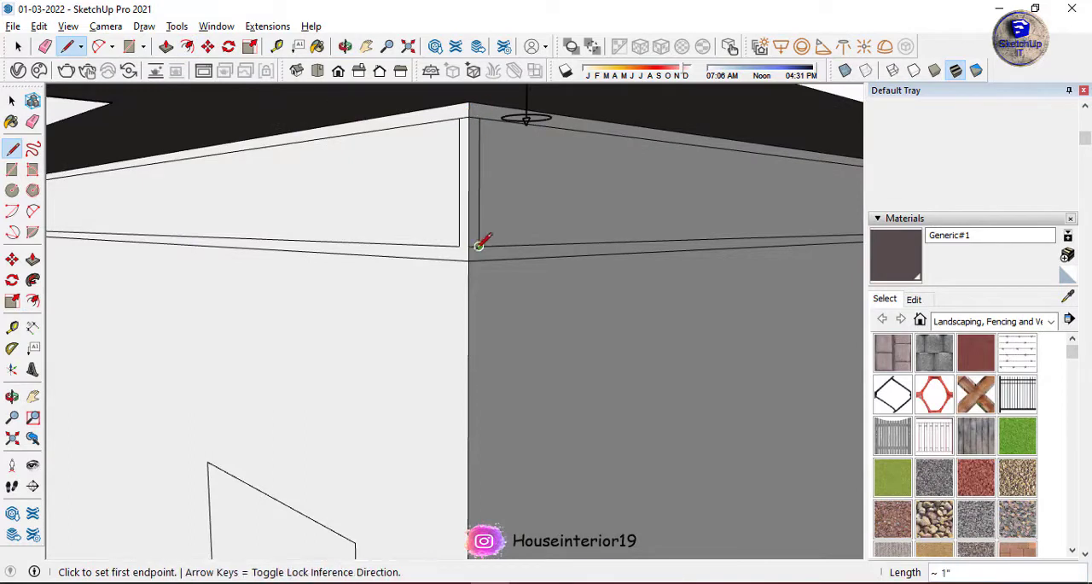
pyautogui.press('e')
pyautogui.moveTo(483, 224)
pyautogui.mouseDown(button='middle')
pyautogui.moveTo(319, 205)
pyautogui.moveTo(723, 162)
pyautogui.mouseUp(button='middle')
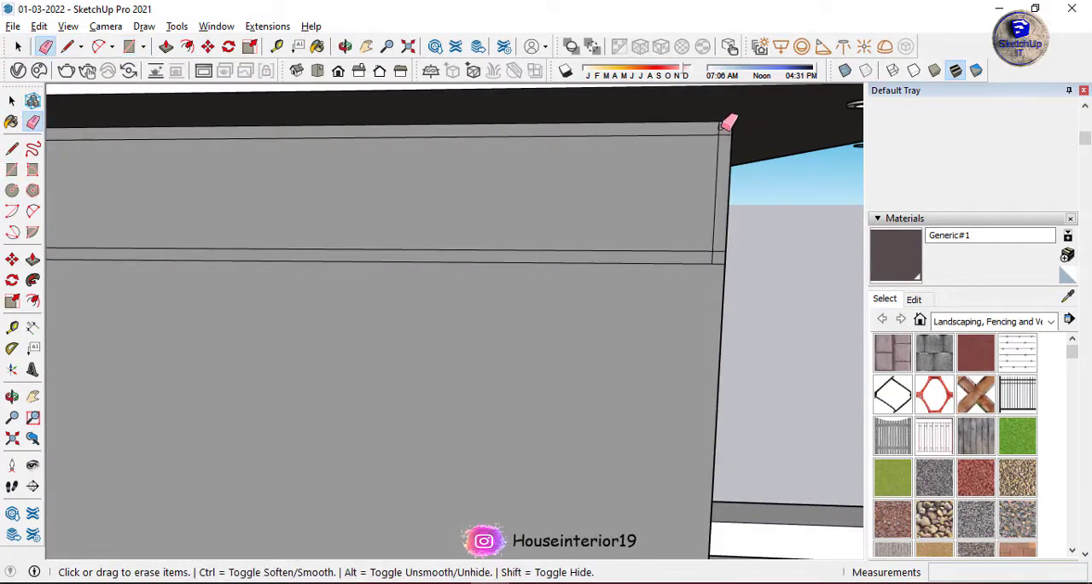
pyautogui.click(715, 257)
pyautogui.scroll(-6, 715, 257)
pyautogui.moveTo(715, 257); pyautogui.dragTo(569, 176, button='middle')
pyautogui.scroll(5, 569, 176)
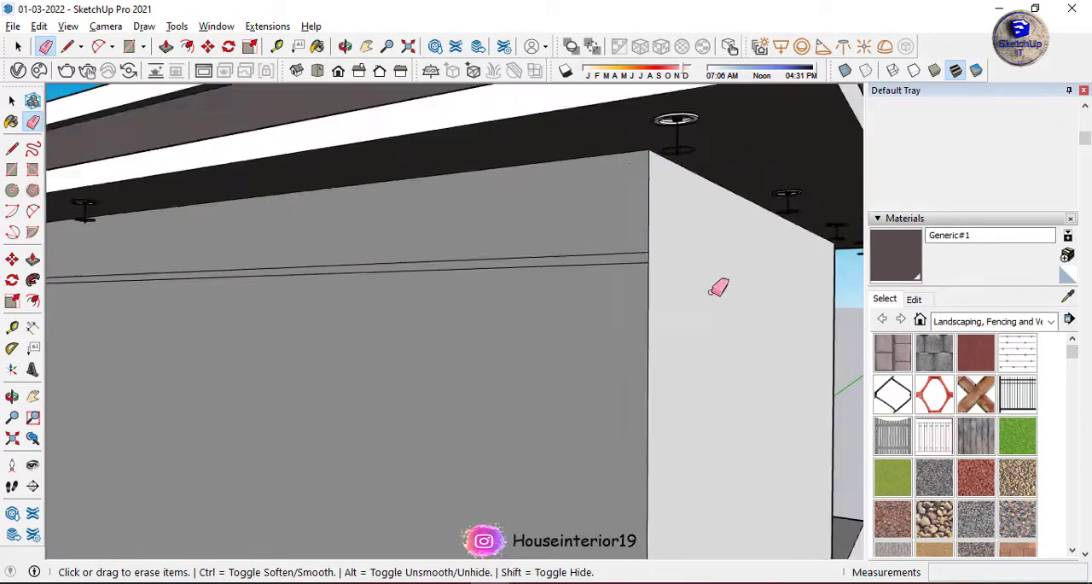
# Copy the groove strip one band height down the rooftop room's gray wall.
pyautogui.scroll(-5, 715, 290)
pyautogui.scroll(5, 458, 319)
pyautogui.press('space')
pyautogui.doubleClick(457, 304)
pyautogui.rightClick(457, 304)
pyautogui.click(548, 395)
pyautogui.press('Return')
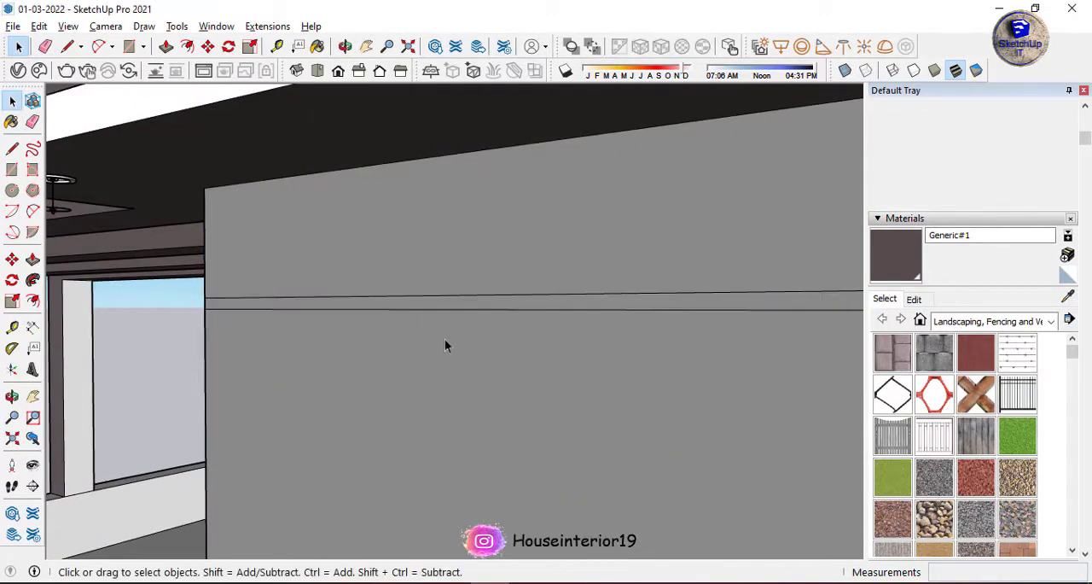
pyautogui.press('m')
pyautogui.click(205, 188)
pyautogui.press('ctrl')
pyautogui.click(204, 310)
# Repeat the groove strip copies at the same spacing down the gray wall to just above the floor.
pyautogui.scroll(-4, 208, 298)
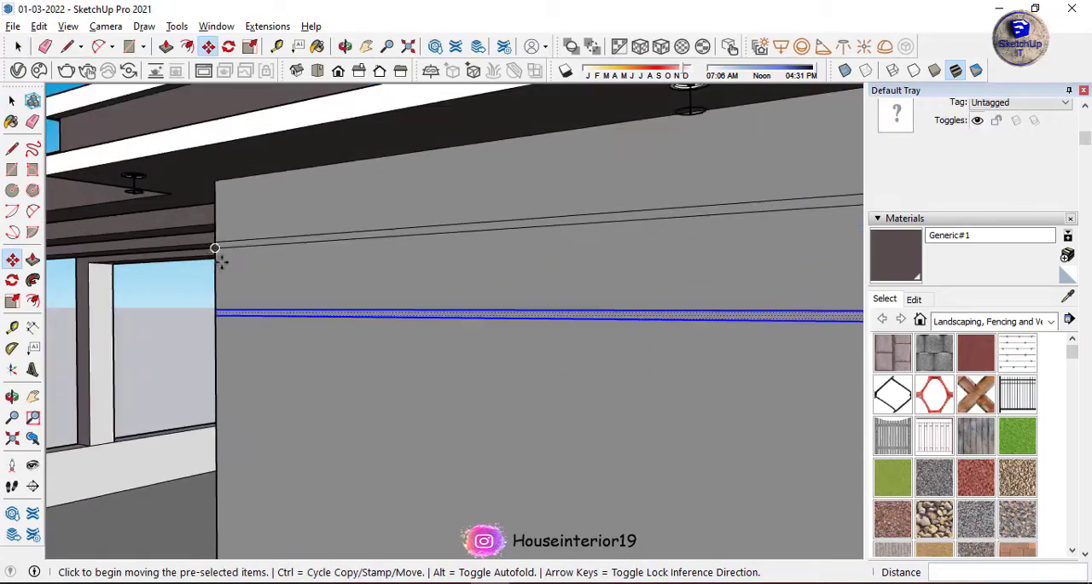
pyautogui.click(216, 345)
pyautogui.press('ctrl')
pyautogui.scroll(2, 215, 429)
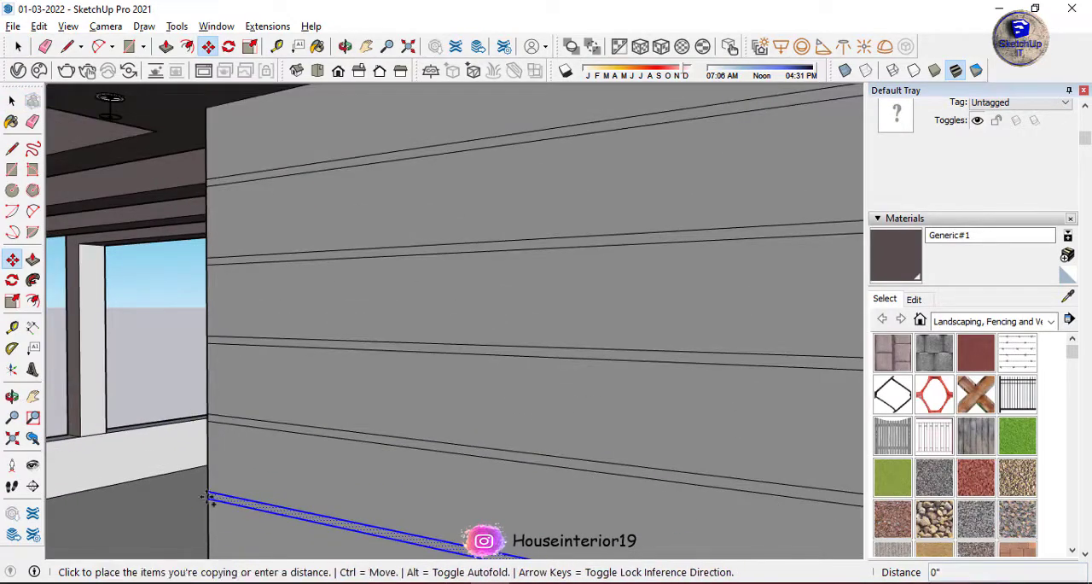
pyautogui.scroll(-3, 208, 478)
pyautogui.scroll(3, 191, 431)
pyautogui.scroll(-3, 192, 504)
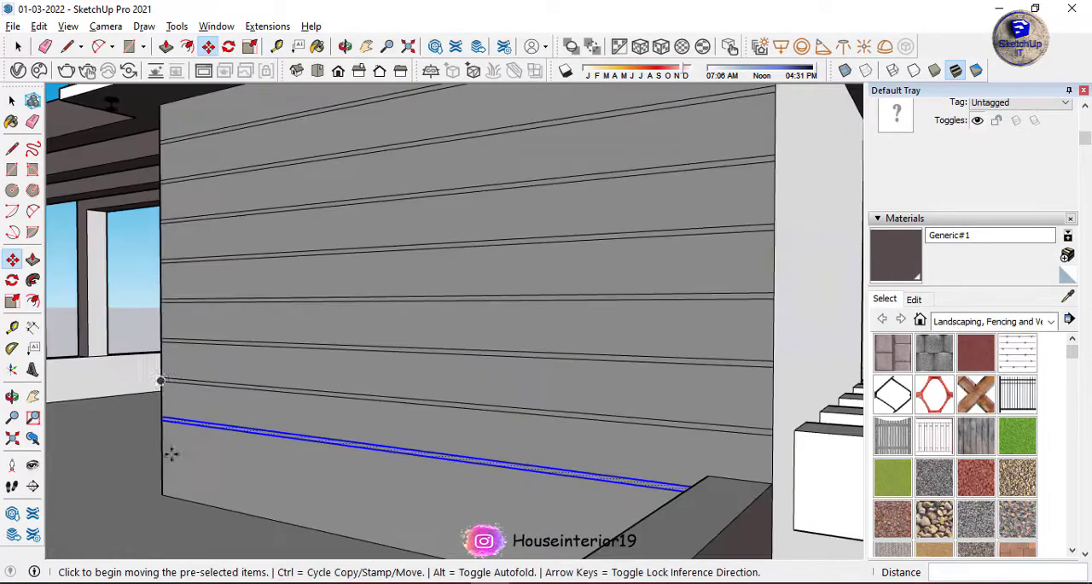
pyautogui.scroll(3, 163, 409)
# Recess the lower groove strips on the rooftop room's gray wall by about 7/16" with Push/Pull.
pyautogui.scroll(1, 214, 461)
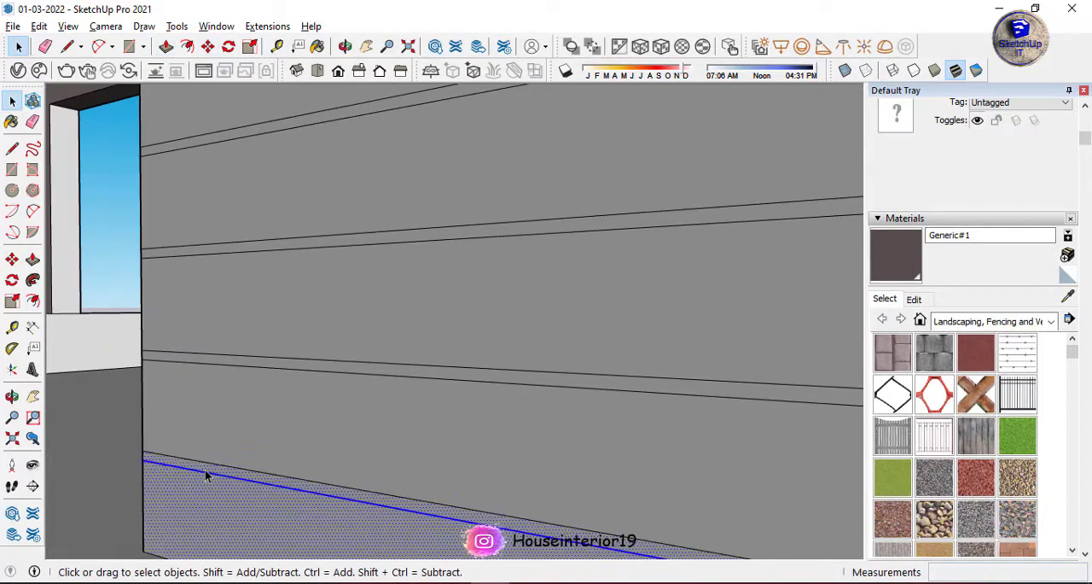
pyautogui.press('p')
pyautogui.click(207, 475)
pyautogui.click(213, 478)
pyautogui.press('space')
pyautogui.press('p')
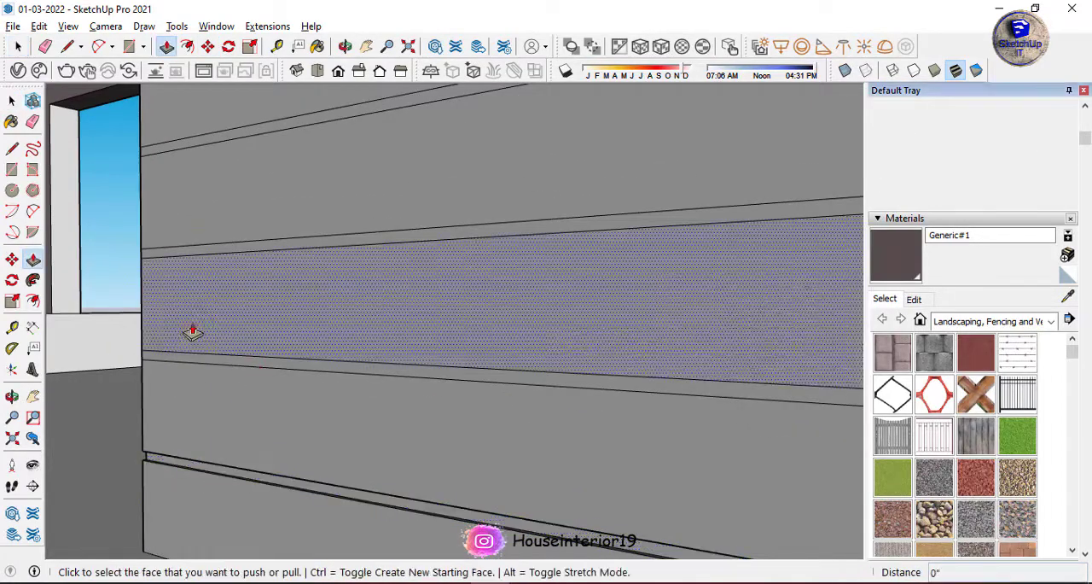
pyautogui.doubleClick(202, 359)
pyautogui.doubleClick(227, 248)
pyautogui.doubleClick(277, 126)
# Recess the remaining upper groove strips of the rooftop room's gray wall by 7/16", undoing the one misplaced push.
pyautogui.scroll(-3, 341, 434)
pyautogui.scroll(-3, 341, 434)
pyautogui.scroll(3, 630, 245)
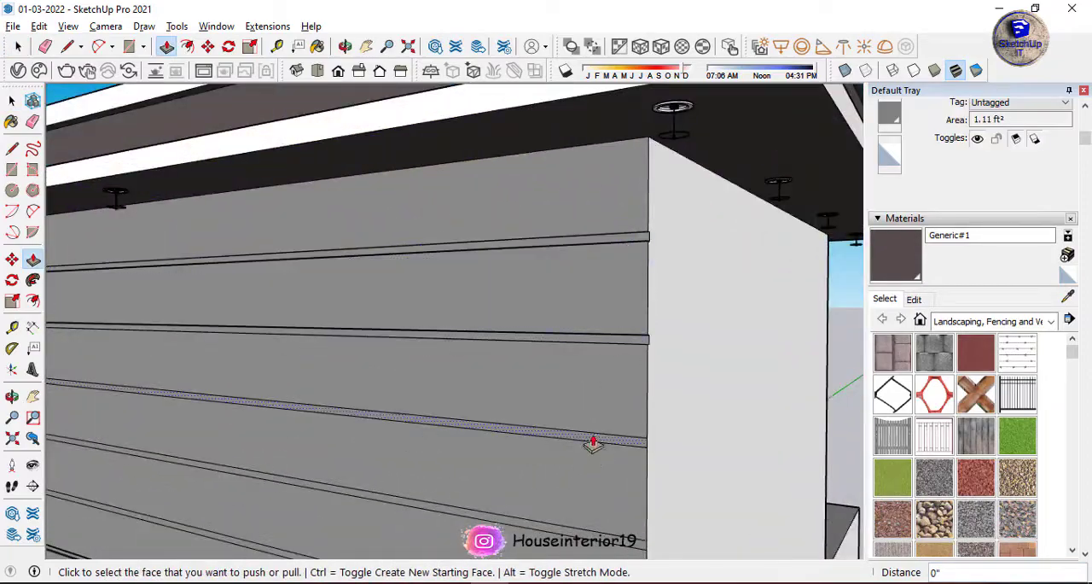
pyautogui.scroll(-4, 410, 453)
pyautogui.click(397, 478)
pyautogui.scroll(7, 598, 431)
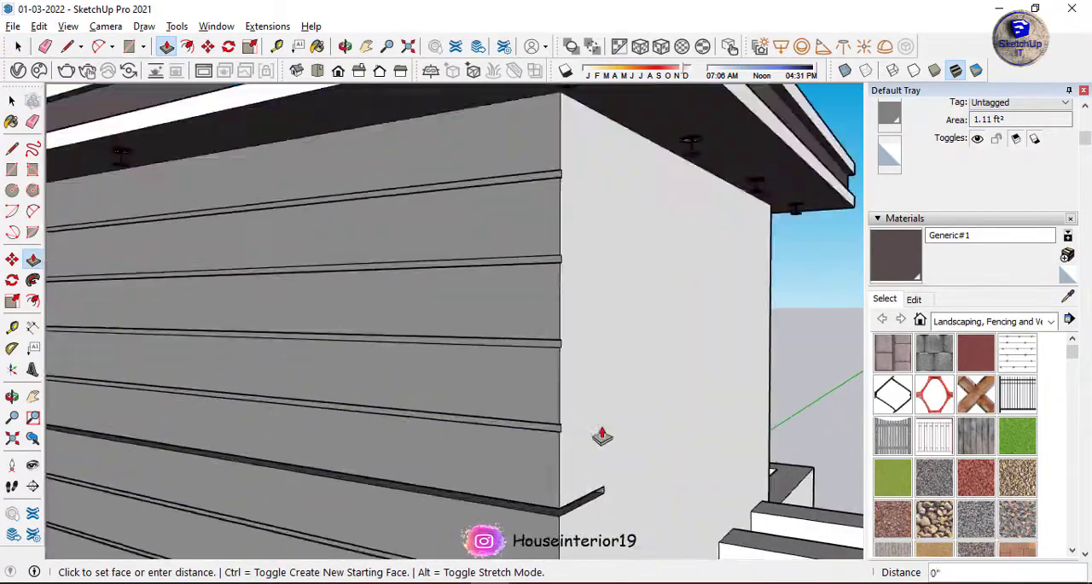
pyautogui.click(513, 426)
pyautogui.scroll(-4, 455, 307)
pyautogui.hotkey('ctrl', 'z')
pyautogui.doubleClick(389, 515)
pyautogui.scroll(-6, 341, 327)
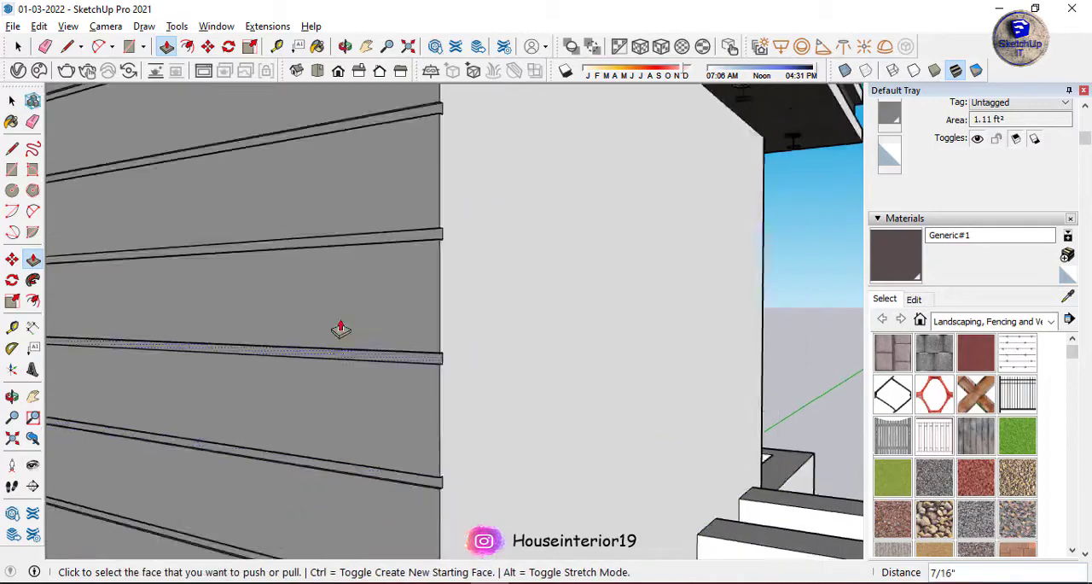
# Offset the ground-floor window's outline inward from the front view to form a narrow frame.
pyautogui.press('space')
pyautogui.click(338, 71)
pyautogui.scroll(3, 442, 274)
pyautogui.scroll(-4, 442, 274)
pyautogui.scroll(6, 127, 442)
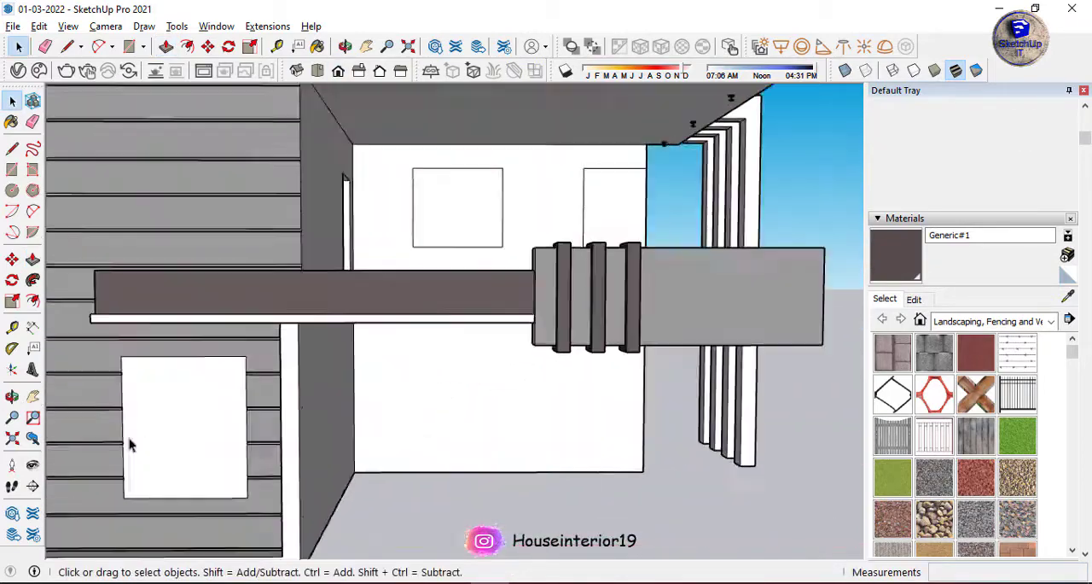
pyautogui.press('f')
pyautogui.click(111, 429)
pyautogui.click(122, 486)
pyautogui.press('space')
pyautogui.scroll(-4, 313, 373)
# Divide the window area inside the frame into one wide upper pane and two equal lower panes with rectangles.
pyautogui.scroll(6, 314, 372)
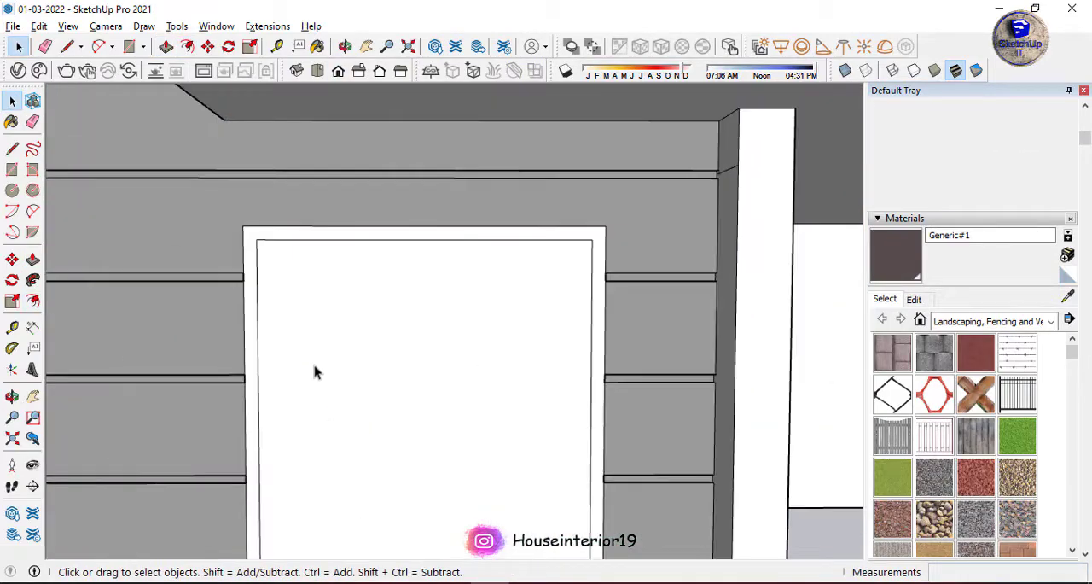
pyautogui.click(425, 383)
pyautogui.scroll(-2, 334, 349)
pyautogui.keyDown('shift'); pyautogui.moveTo(333, 350); pyautogui.dragTo(336, 292, button='middle'); pyautogui.keyUp('shift')
pyautogui.click(282, 510)
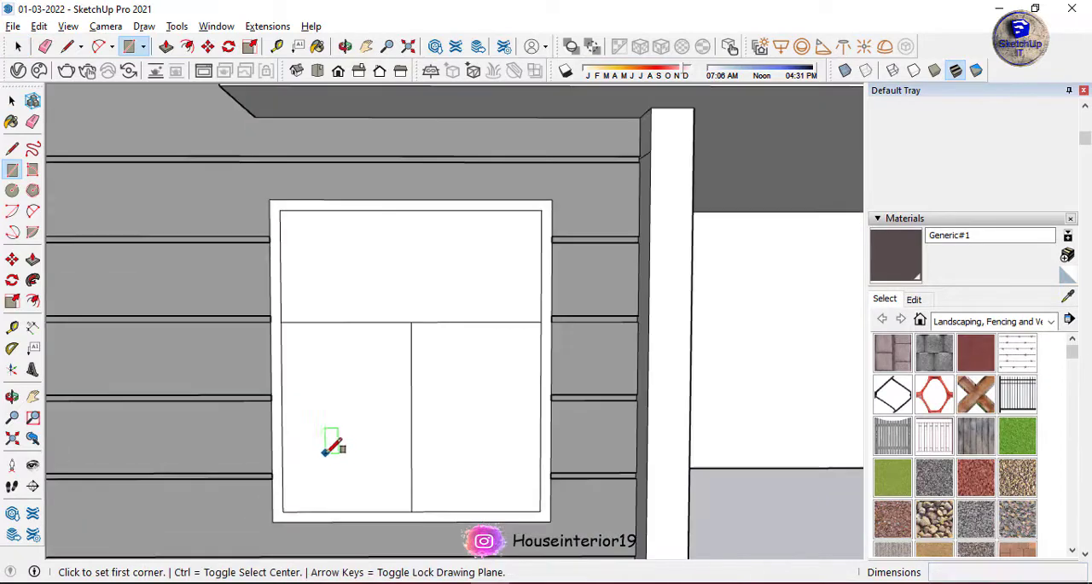
# Offset the outlines of the ground-floor window's upper pane and two lower panes inward to form frame bars around each.
pyautogui.scroll(2, 329, 451)
pyautogui.press('f')
pyautogui.click(358, 529)
pyautogui.click(358, 487)
pyautogui.click(439, 529)
pyautogui.doubleClick(512, 393)
pyautogui.doubleClick(397, 190)
# Erase the shared dividing lines between the ground-floor window's three panes so the bars merge into one frame.
pyautogui.press('e')
pyautogui.scroll(4, 427, 254)
pyautogui.moveTo(435, 281); pyautogui.dragTo(448, 295)
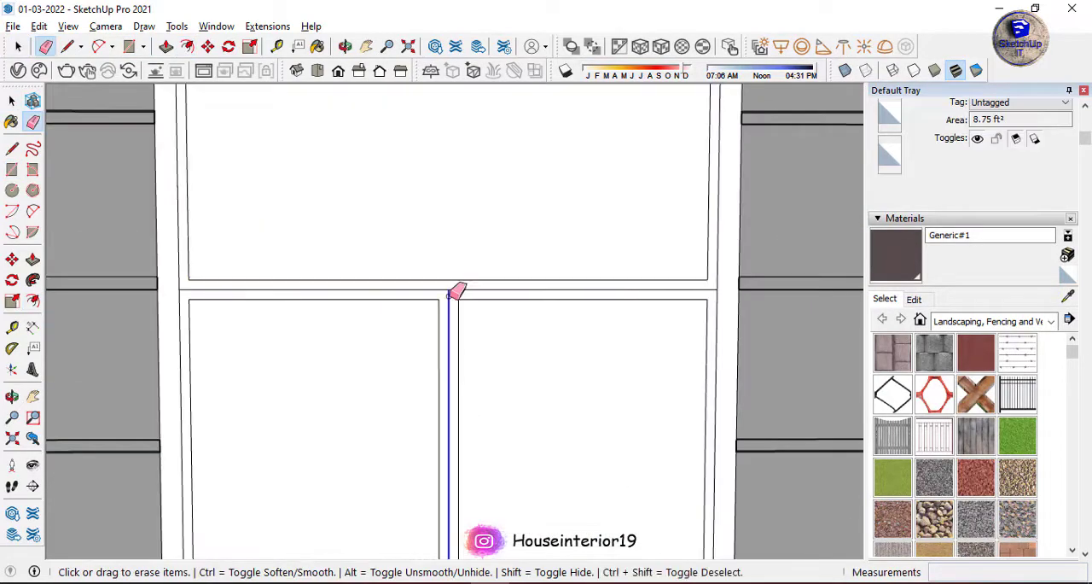
pyautogui.scroll(-6, 362, 260)
pyautogui.scroll(3, 538, 255)
# Offset a narrow border inside the ground-floor window's outer frame and erase the older frame outline around the panes.
pyautogui.press('f')
pyautogui.click(550, 261)
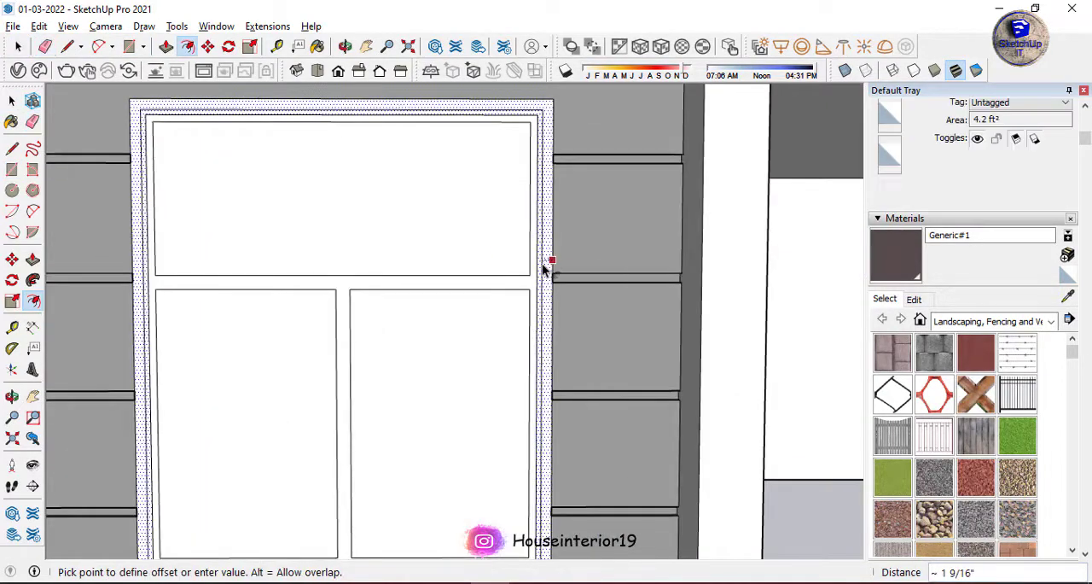
pyautogui.press('e')
pyautogui.click(537, 272)
pyautogui.scroll(-3, 526, 263)
pyautogui.scroll(4, 503, 177)
pyautogui.click(501, 166)
pyautogui.click(64, 193)
pyautogui.scroll(-4, 69, 195)
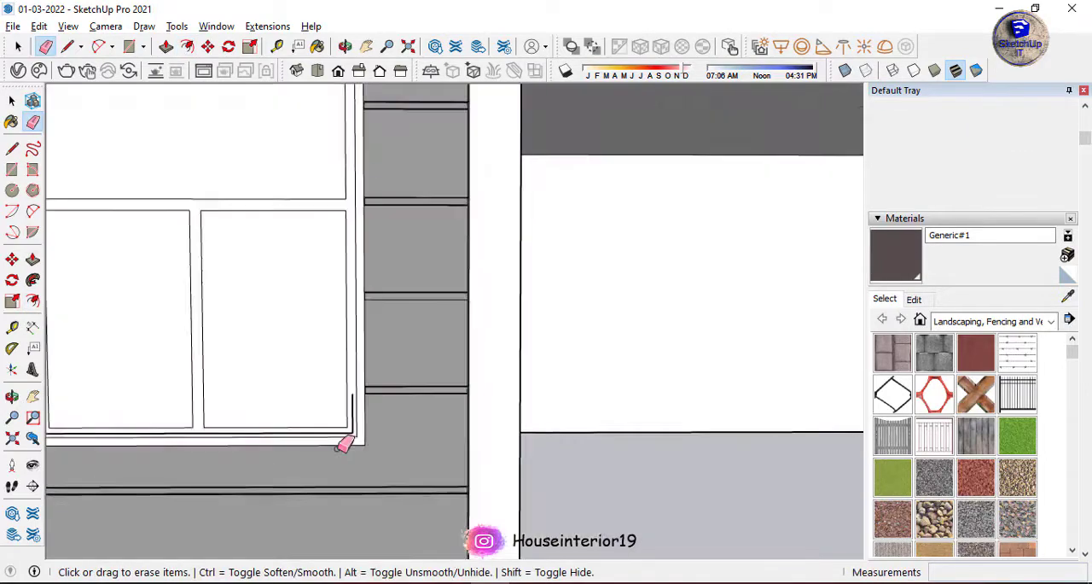
pyautogui.click(343, 416)
pyautogui.click(322, 425)
pyautogui.scroll(-5, 258, 404)
pyautogui.moveTo(257, 404); pyautogui.dragTo(200, 392, button='middle')
# Copy the ground-floor window's panes and inner frame onto the lower corner of the upper-floor window outline on the balcony wall.
pyautogui.press('space')
pyautogui.doubleClick(299, 209)
pyautogui.keyDown('ctrl'); pyautogui.doubleClick(344, 307); pyautogui.keyUp('ctrl')
pyautogui.keyDown('ctrl'); pyautogui.doubleClick(222, 311); pyautogui.keyUp('ctrl')
pyautogui.keyDown('ctrl'); pyautogui.click(260, 241); pyautogui.keyUp('ctrl')
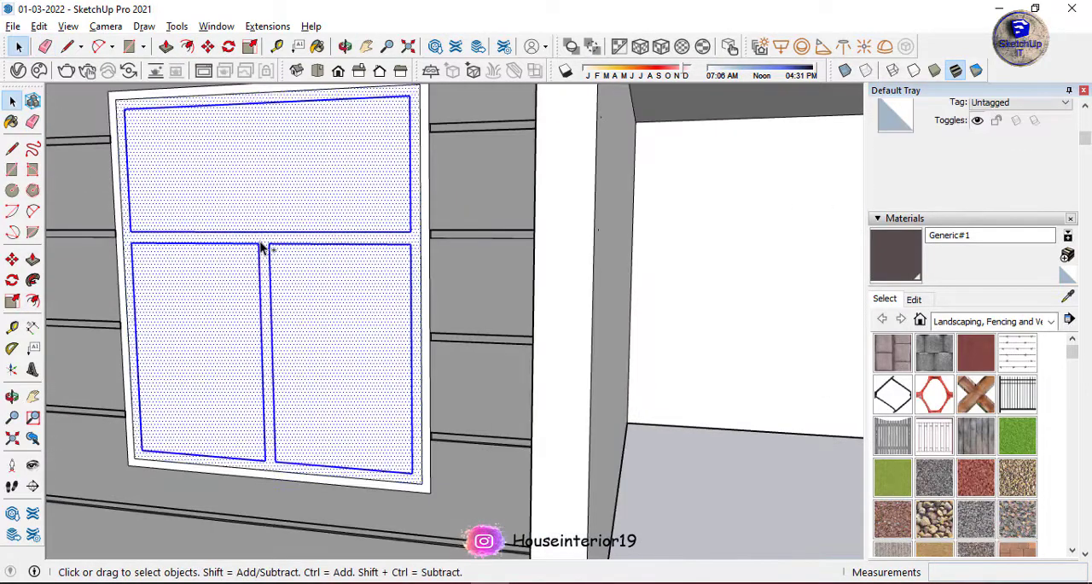
pyautogui.scroll(-2, 427, 195)
pyautogui.scroll(2, 427, 411)
pyautogui.press('m')
pyautogui.click(426, 409)
pyautogui.press('ctrl')
pyautogui.scroll(-7, 332, 426)
pyautogui.scroll(5, 488, 277)
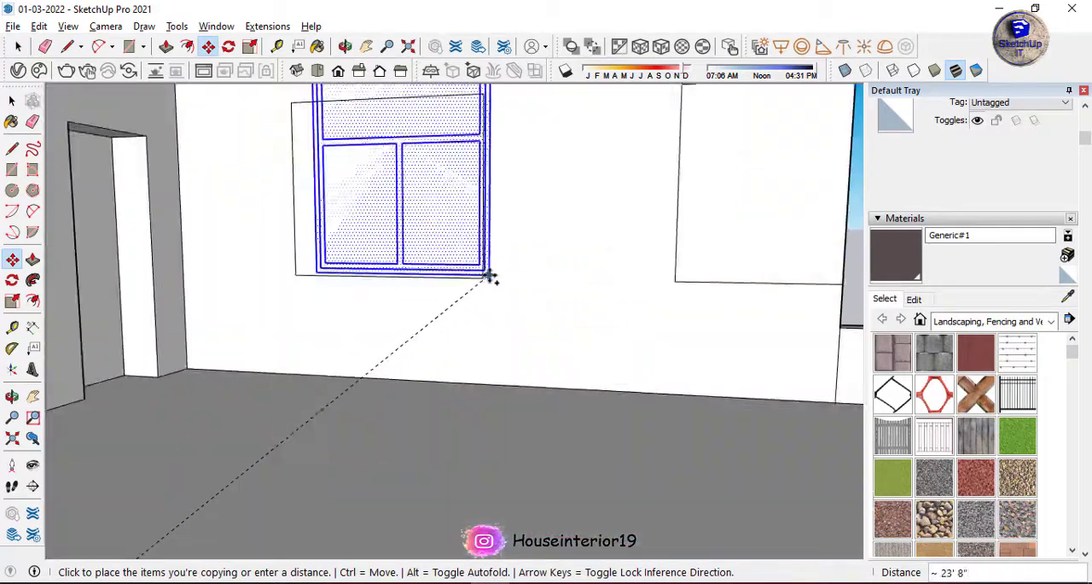
pyautogui.scroll(-1, 482, 279)
pyautogui.scroll(-2, 481, 279)
pyautogui.click(481, 279)
# Scale the copied window to the width of the upper-floor outline and reduce its height towards the outline's top edge.
pyautogui.press('s')
pyautogui.moveTo(379, 205); pyautogui.dragTo(367, 258, button='middle')
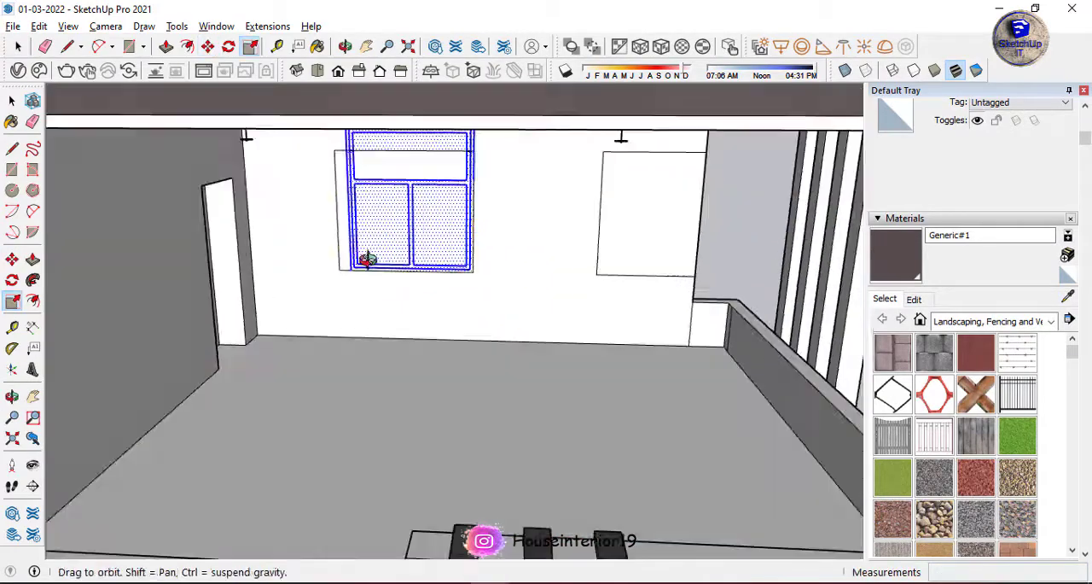
pyautogui.scroll(7, 353, 259)
pyautogui.moveTo(350, 259); pyautogui.dragTo(273, 367)
pyautogui.scroll(-5, 274, 372)
pyautogui.scroll(3, 384, 200)
pyautogui.moveTo(447, 196); pyautogui.dragTo(445, 219)
pyautogui.scroll(-6, 442, 224)
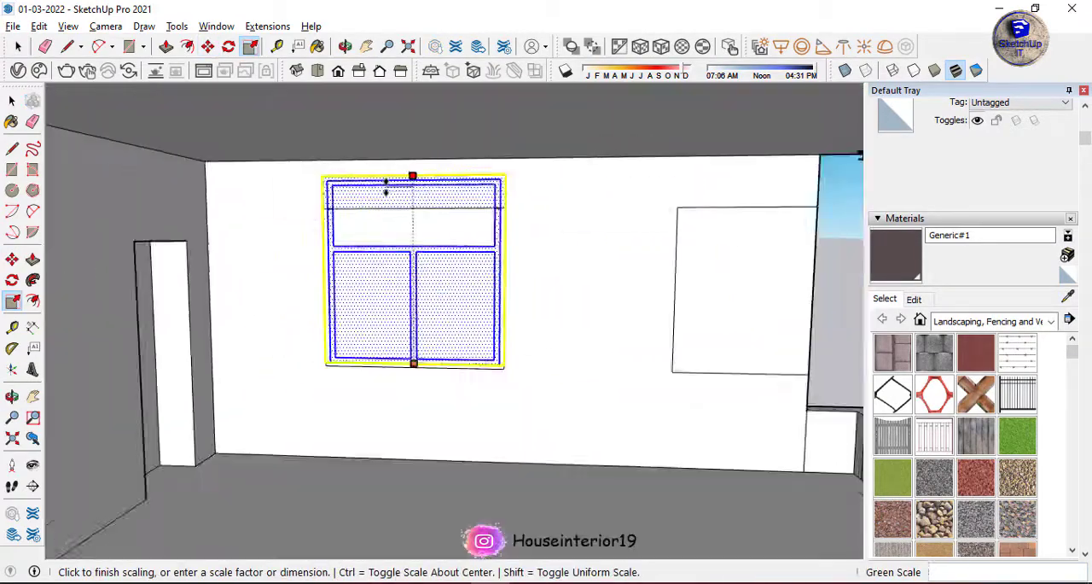
pyautogui.click(402, 240)
pyautogui.press('space')
# Erase the copied window's lines that overhang the top of the upper-floor outline, including the leftover frame corner lines.
pyautogui.scroll(4, 465, 204)
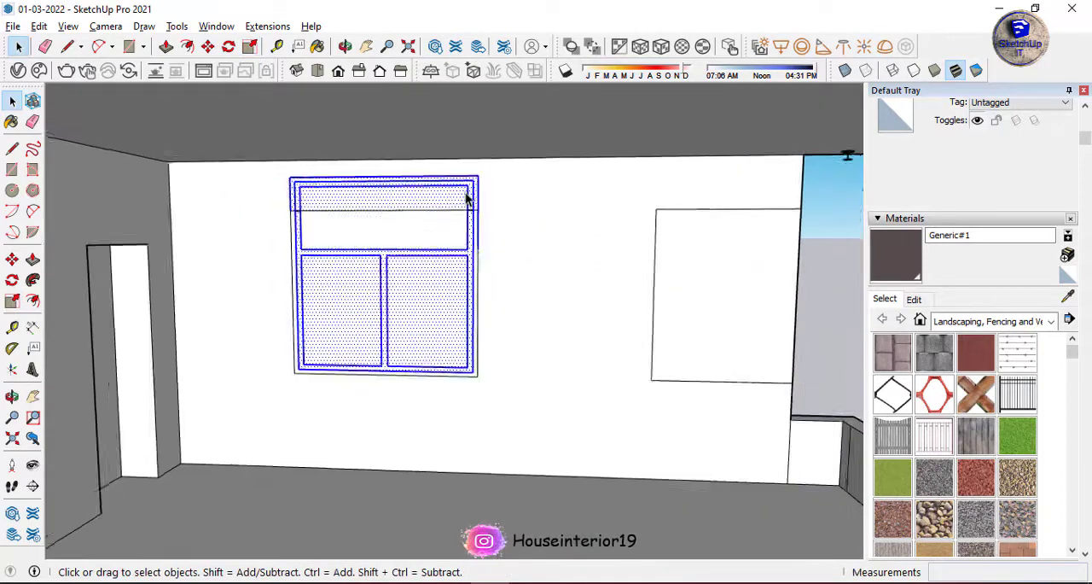
pyautogui.press('e')
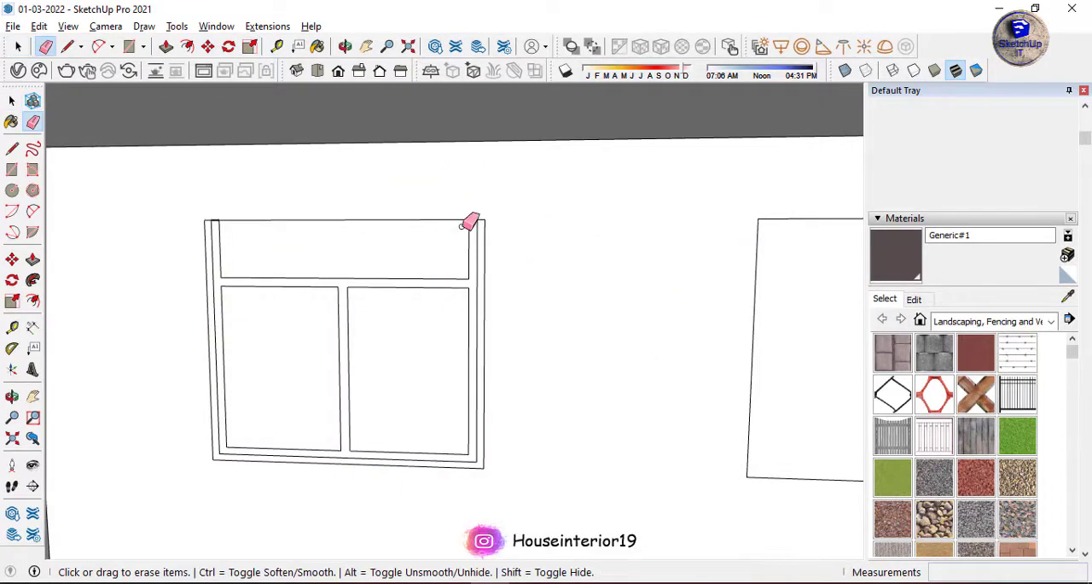
pyautogui.scroll(6, 469, 224)
pyautogui.click(475, 215)
pyautogui.scroll(-6, 475, 217)
pyautogui.scroll(3, 202, 241)
pyautogui.click(203, 243)
pyautogui.scroll(-4, 219, 233)
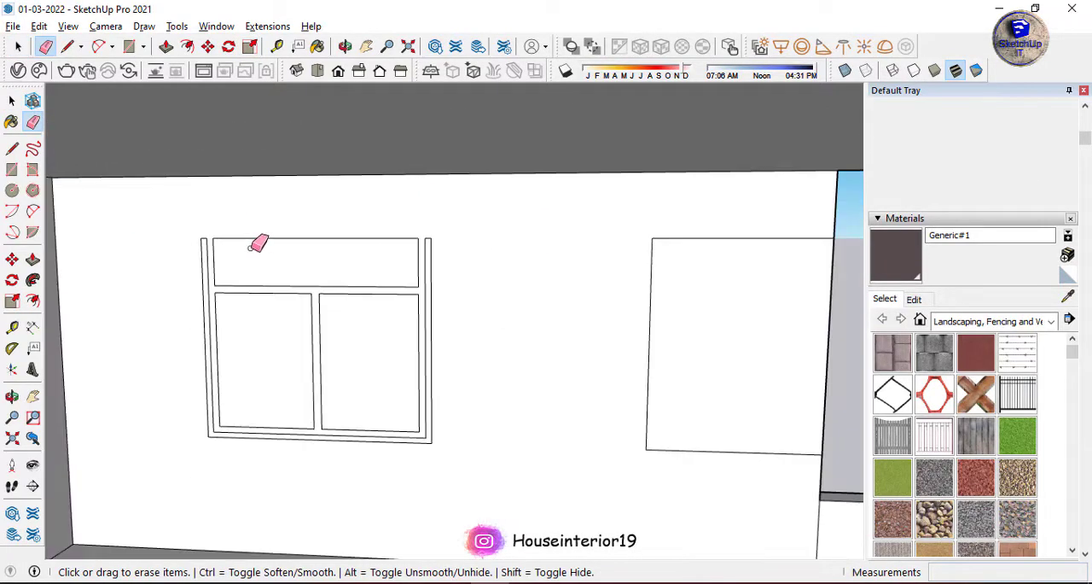
# Place a horizontal guide just above the upper-floor window, extend the frame's top up to it and erase the redundant inner frame lines.
pyautogui.scroll(2, 265, 246)
pyautogui.press('t')
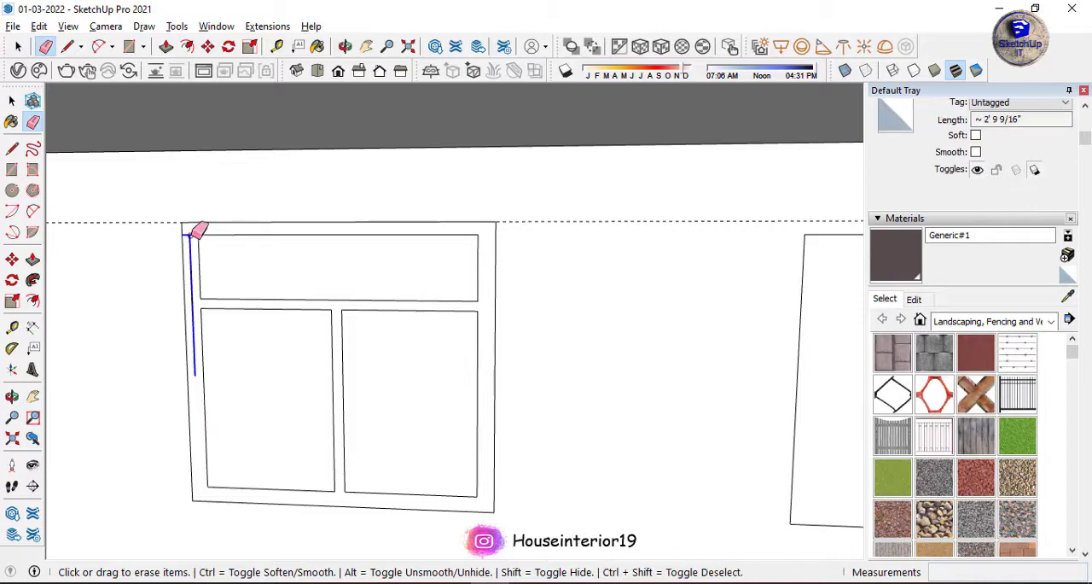
pyautogui.scroll(-2, 198, 230)
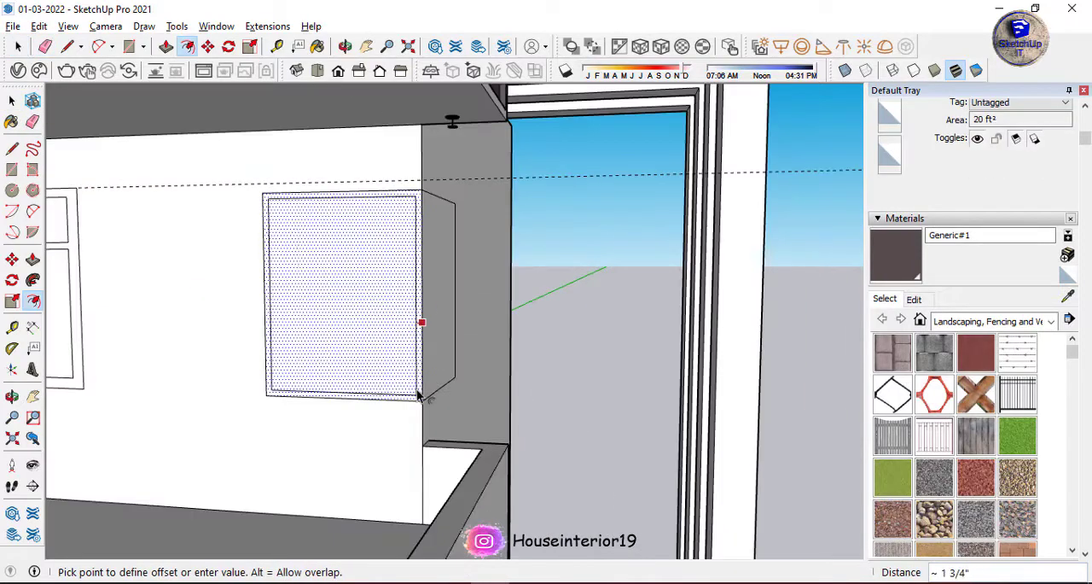
# Offset the corner window's outline inward on both wall faces and divide each face into one upper and two lower panes.
pyautogui.click(418, 394)
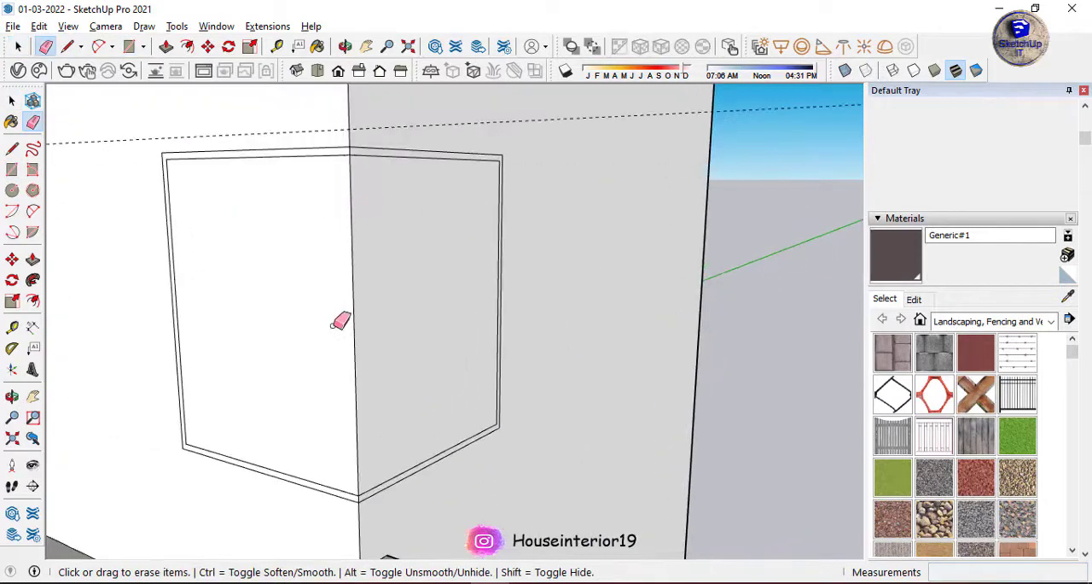
pyautogui.press('f')
pyautogui.click(346, 333)
pyautogui.click(640, 317)
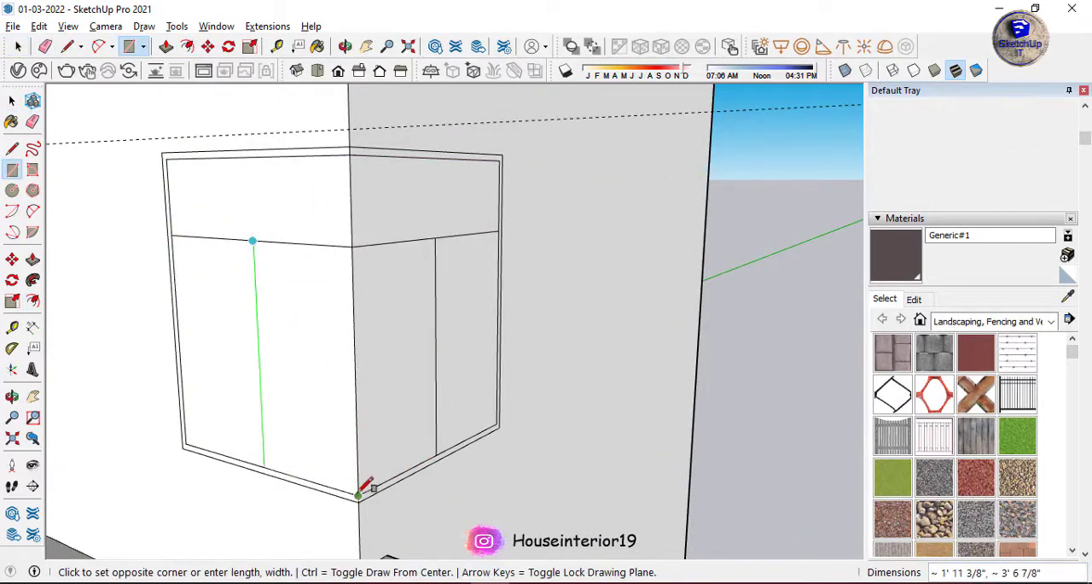
# Offset the outlines of the corner window's upper and lower panes inward on both faces to form the frame bars.
pyautogui.press('f')
pyautogui.click(446, 251)
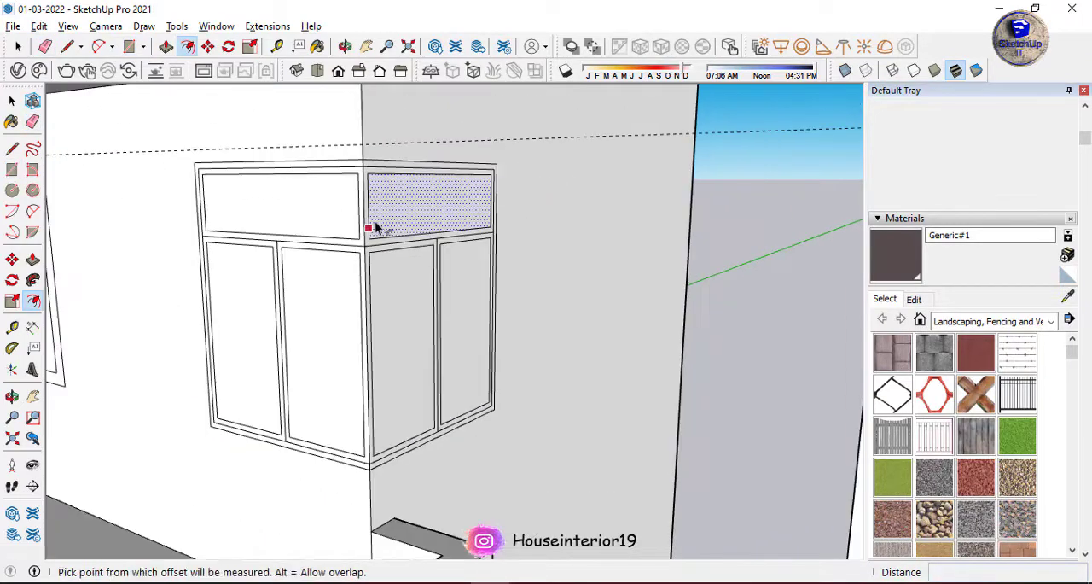
pyautogui.press('space')
pyautogui.click(386, 175)
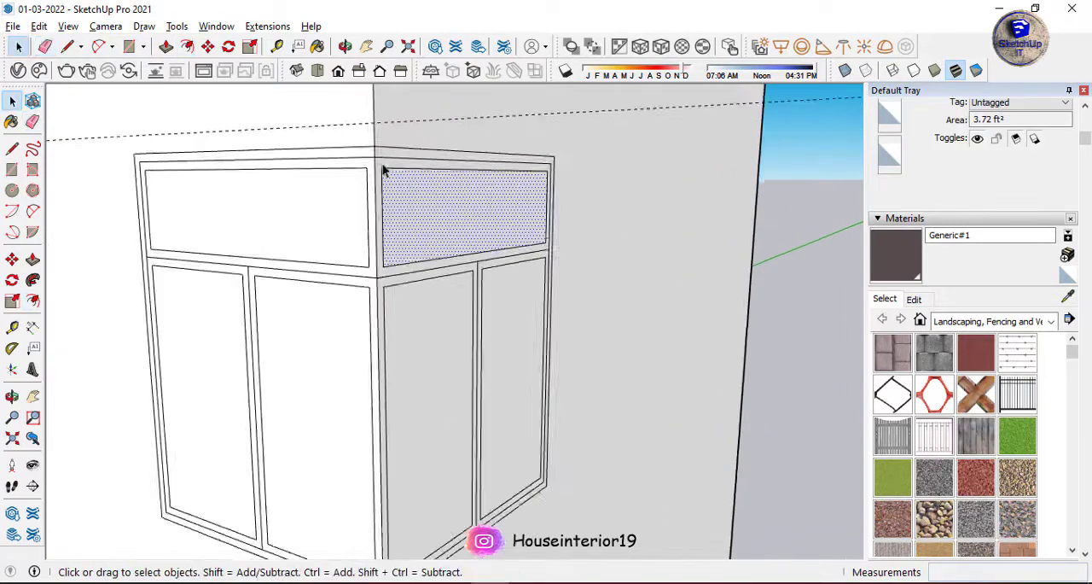
# Erase the leftover dividing and outline lines between the corner window's panes so each face has one continuous frame.
pyautogui.scroll(2, 376, 162)
pyautogui.press('e')
pyautogui.moveTo(383, 182); pyautogui.dragTo(213, 256, button='middle')
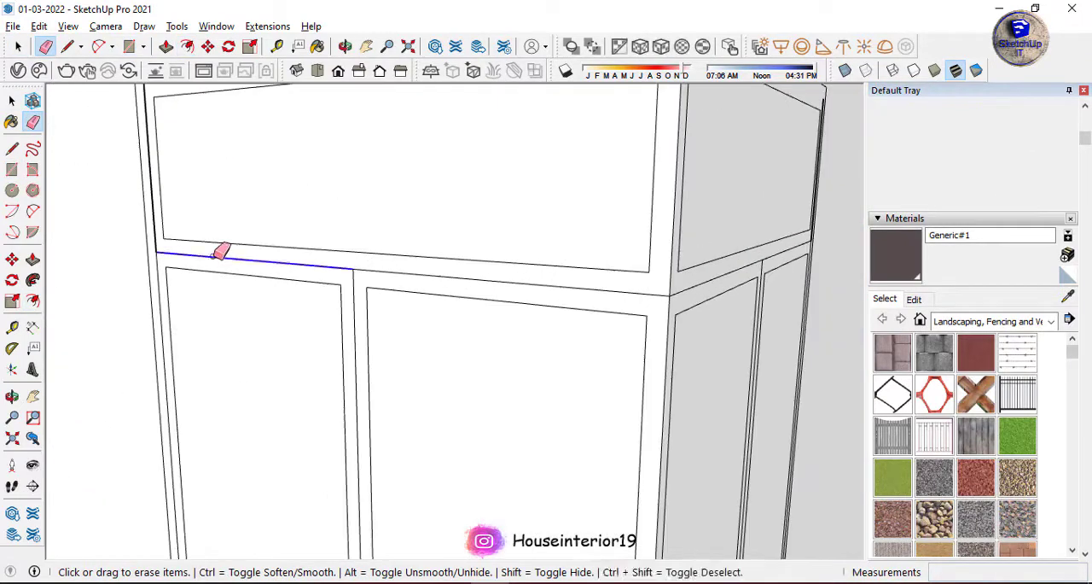
pyautogui.moveTo(759, 270); pyautogui.dragTo(763, 258)
pyautogui.scroll(-5, 450, 209)
pyautogui.scroll(4, 517, 460)
pyautogui.click(516, 464)
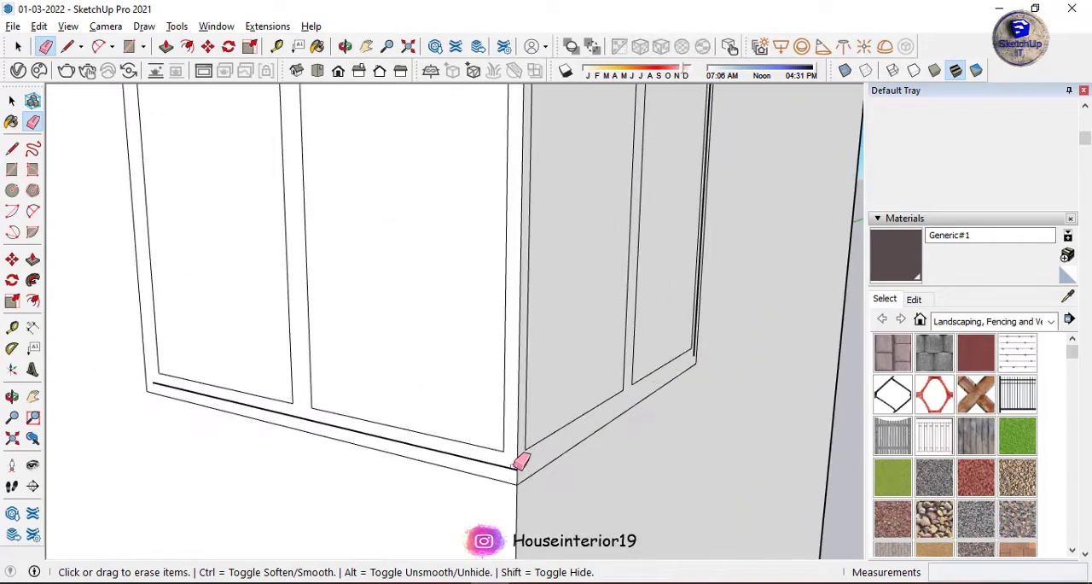
pyautogui.moveTo(683, 367); pyautogui.dragTo(570, 370, button='middle')
pyautogui.scroll(-3, 571, 370)
pyautogui.scroll(5, 621, 178)
pyautogui.click(621, 177)
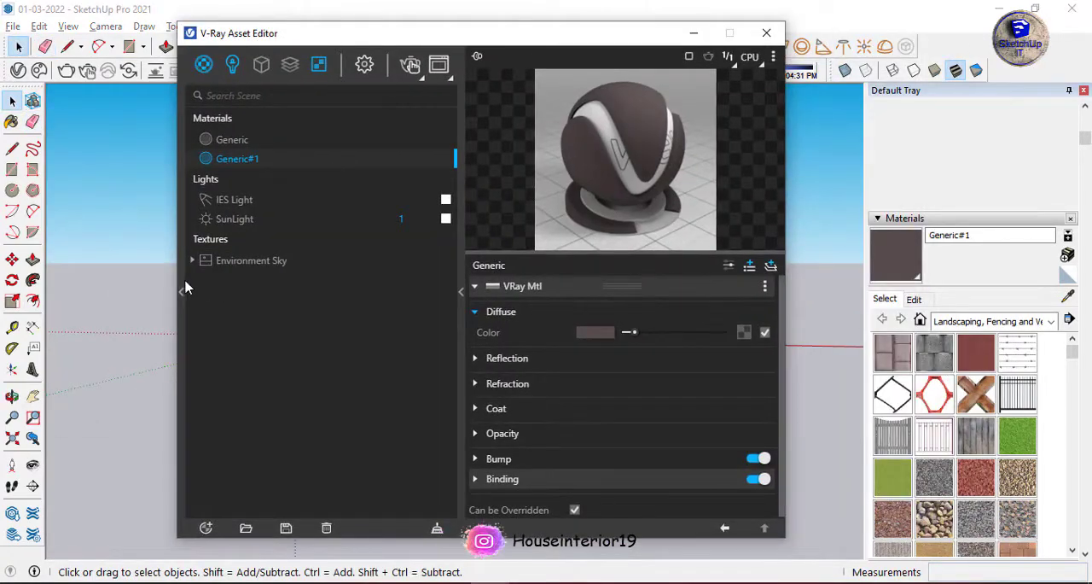
# Expand the V-Ray material library and add Metallic_Paint_Bronze to the scene's materials.
pyautogui.click(182, 289)
pyautogui.moveTo(195, 308); pyautogui.dragTo(228, 306)
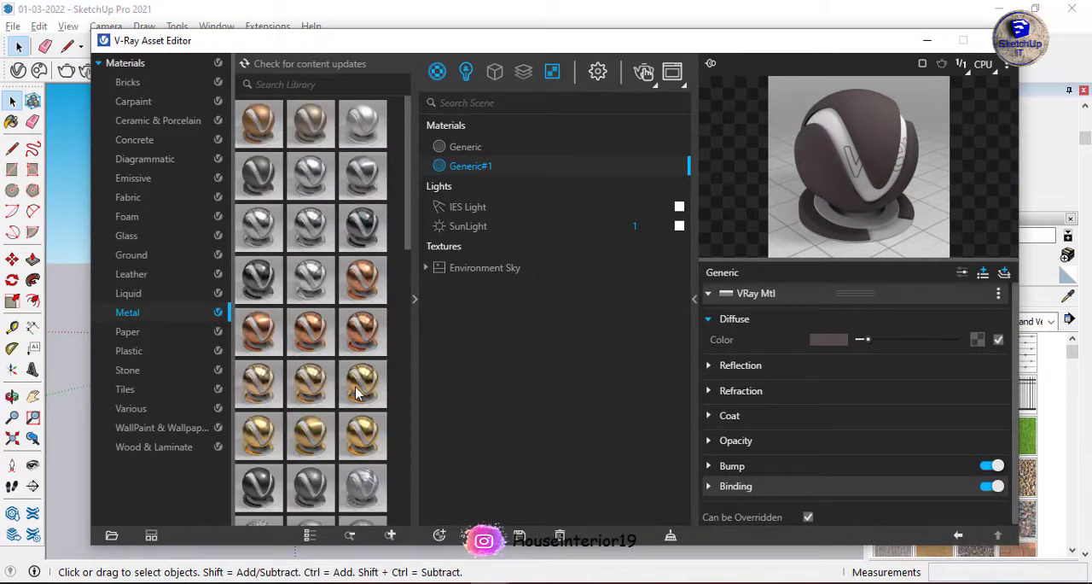
pyautogui.scroll(-5, 316, 358)
pyautogui.moveTo(517, 233); pyautogui.dragTo(517, 232)
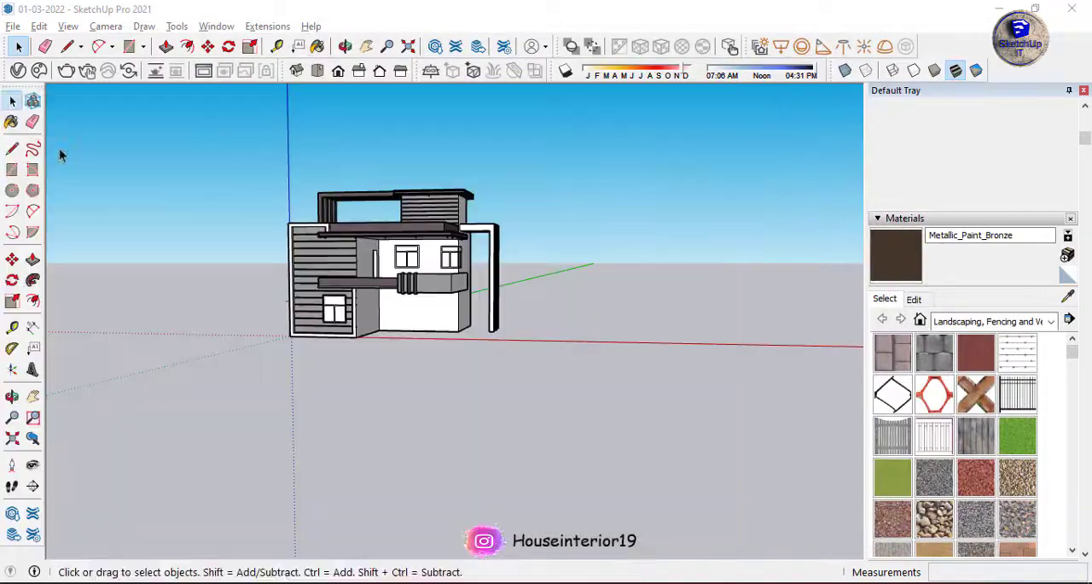
# Paint the window frames with Metallic_Paint_Bronze and extrude them slightly from the walls with Push/Pull.
pyautogui.press('b')
pyautogui.scroll(10, 371, 312)
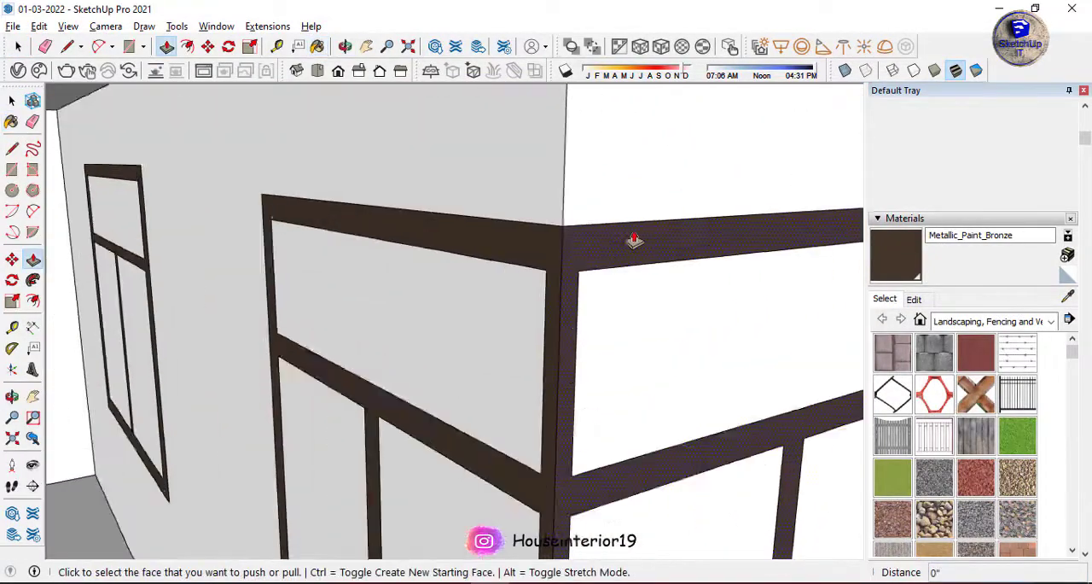
pyautogui.click(519, 246)
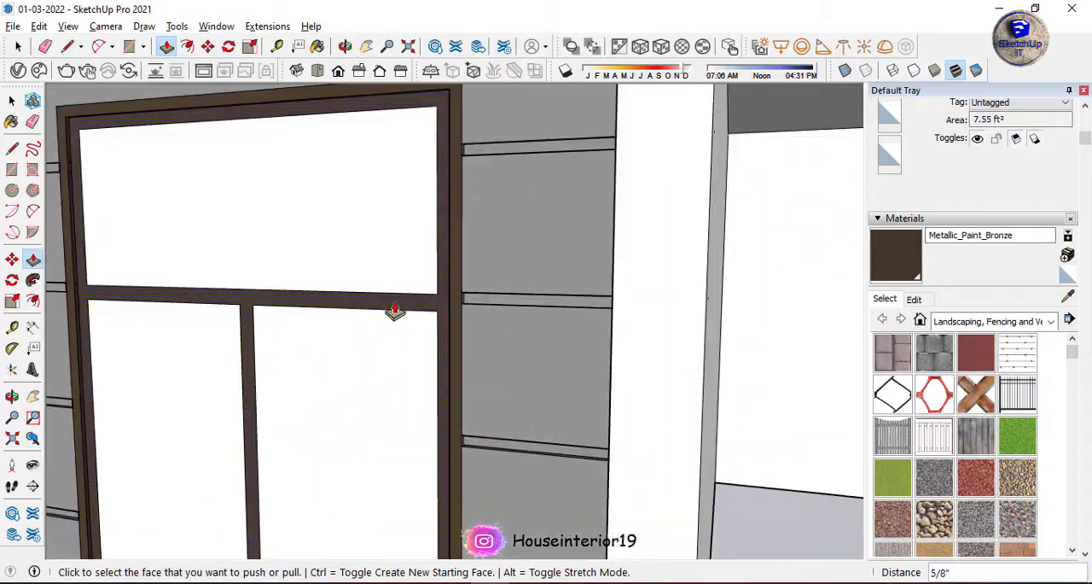
pyautogui.moveTo(398, 310); pyautogui.dragTo(276, 369, button='middle')
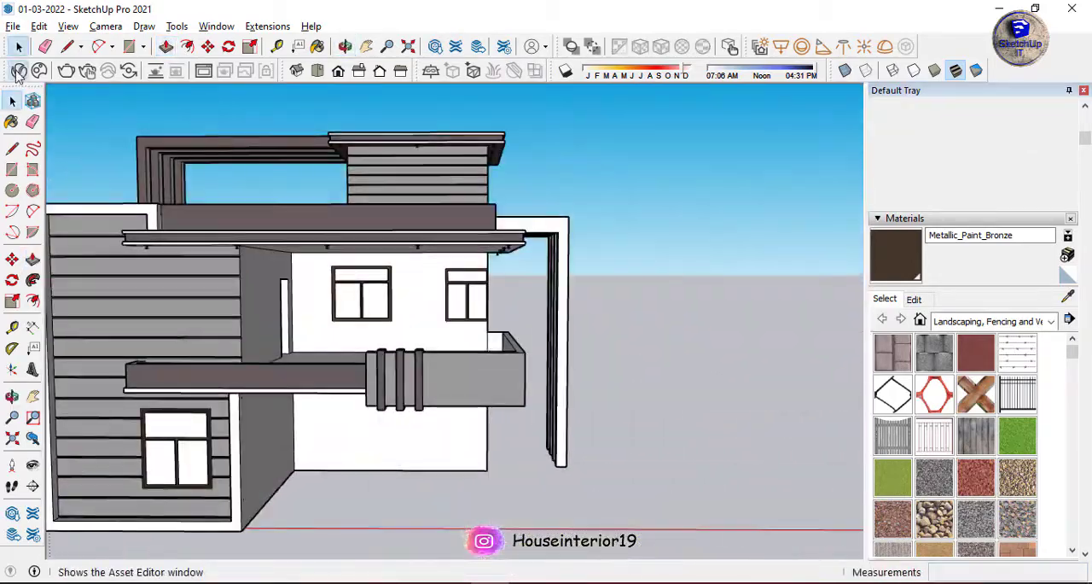
# Open the V-Ray Asset Editor and display the Glass category of its material library.
pyautogui.click(18, 70)
pyautogui.click(215, 239)
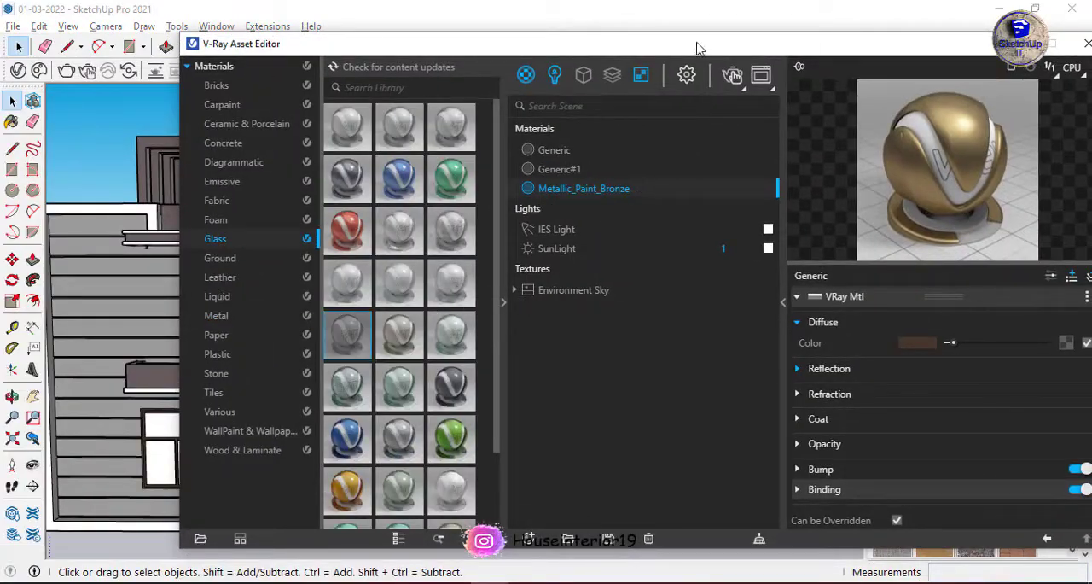
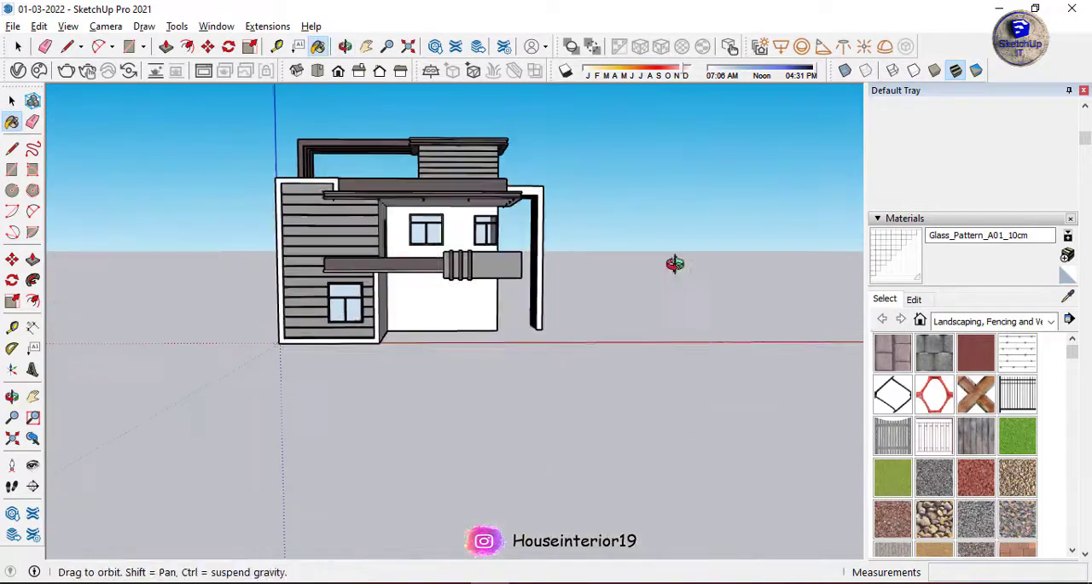
# Open the V-Ray Asset Editor and browse the Diagrammatic and Wood & Laminate categories of the material library.
pyautogui.click(21, 72)
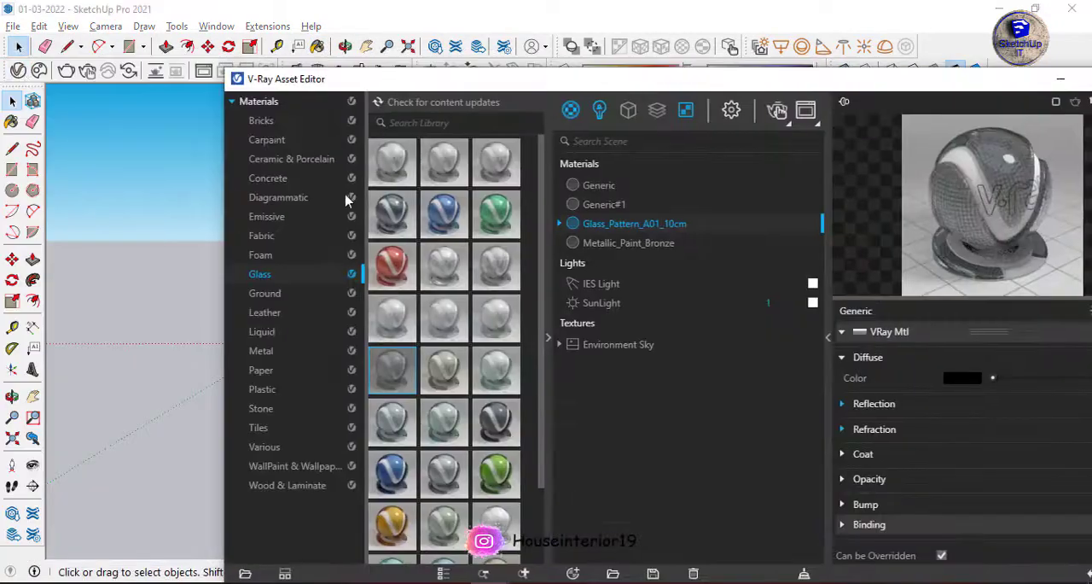
pyautogui.click(278, 199)
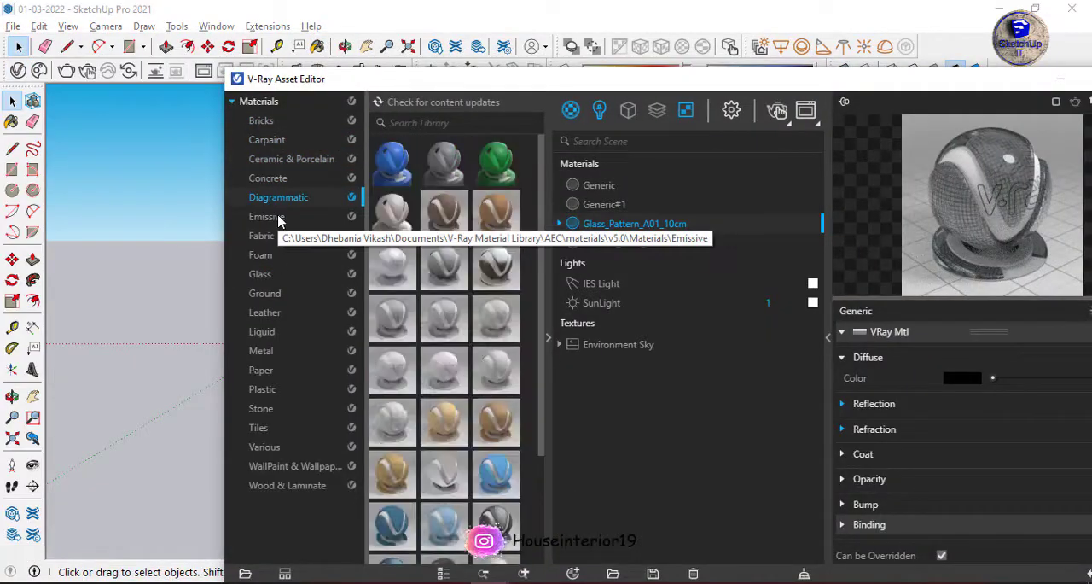
pyautogui.click(273, 484)
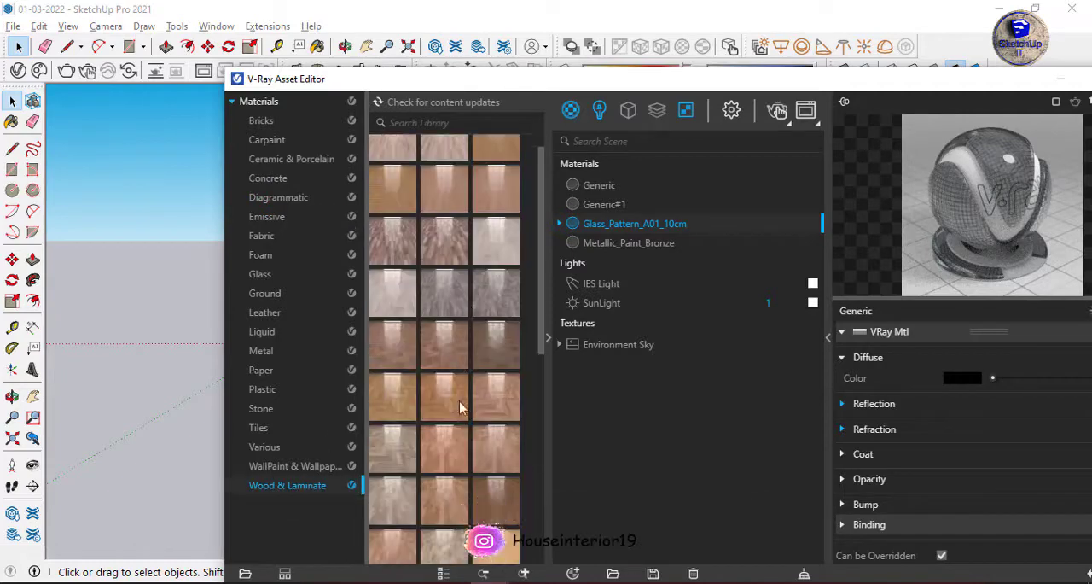
pyautogui.moveTo(411, 84); pyautogui.dragTo(348, 7)
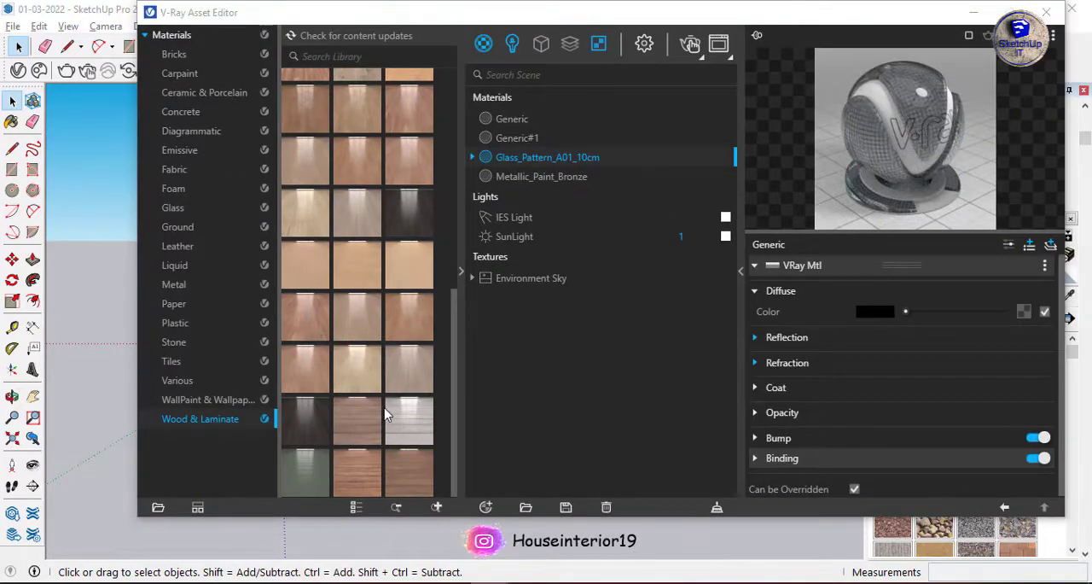
# Add the materials folder on the E: drive to the V-Ray material library as a custom location.
pyautogui.click(214, 315)
pyautogui.doubleClick(325, 260)
pyautogui.doubleClick(345, 144)
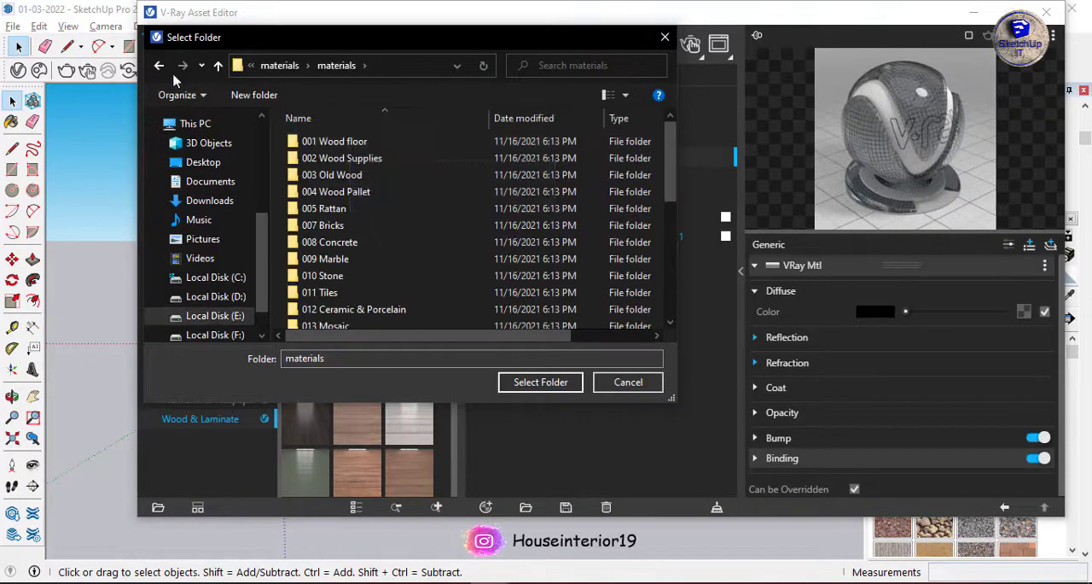
pyautogui.click(158, 66)
pyautogui.click(540, 382)
pyautogui.click(170, 438)
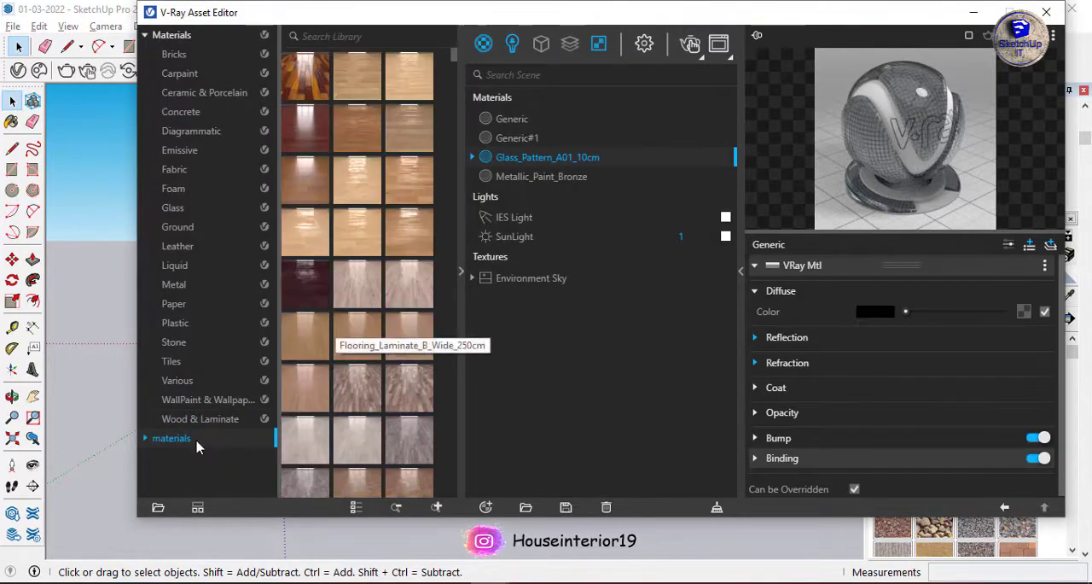
# Browse the custom wood categories, add Wood_DarkOak from 002 Wood Supplies to the scene, and paint the upper-floor walls with it.
pyautogui.click(205, 436)
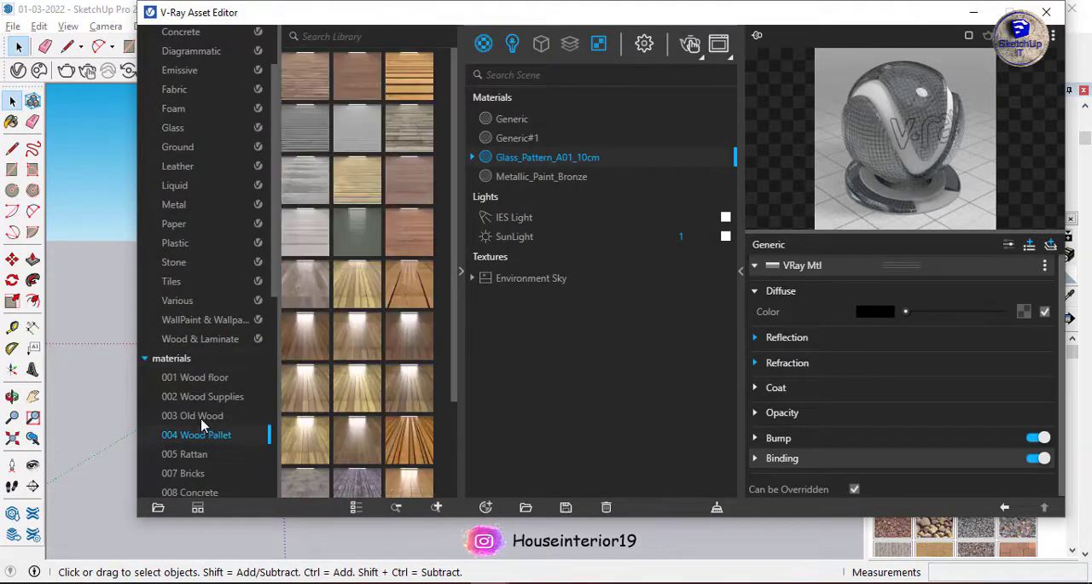
pyautogui.click(203, 420)
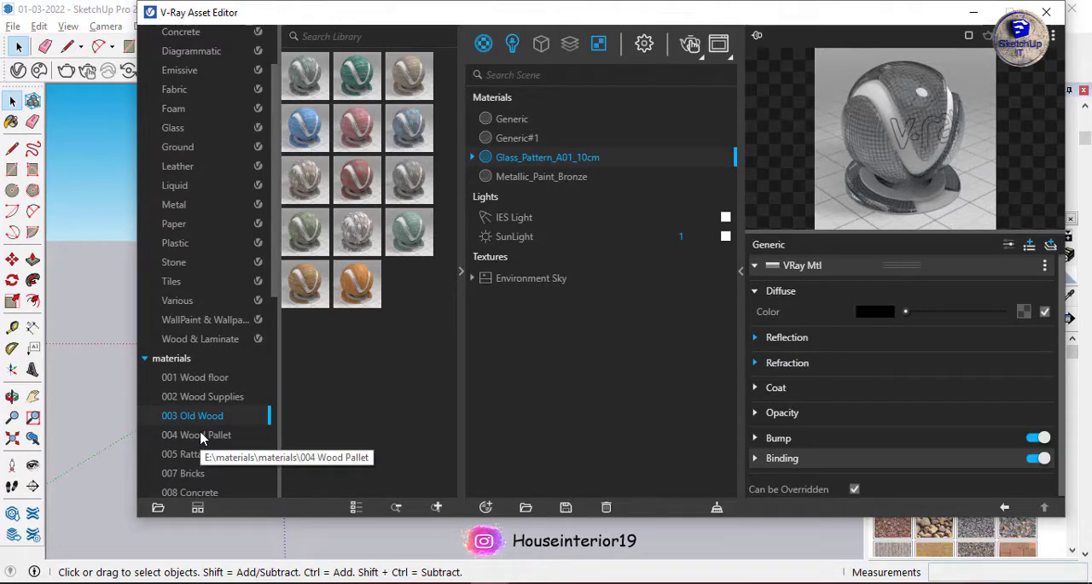
pyautogui.click(202, 396)
pyautogui.scroll(-5, 378, 341)
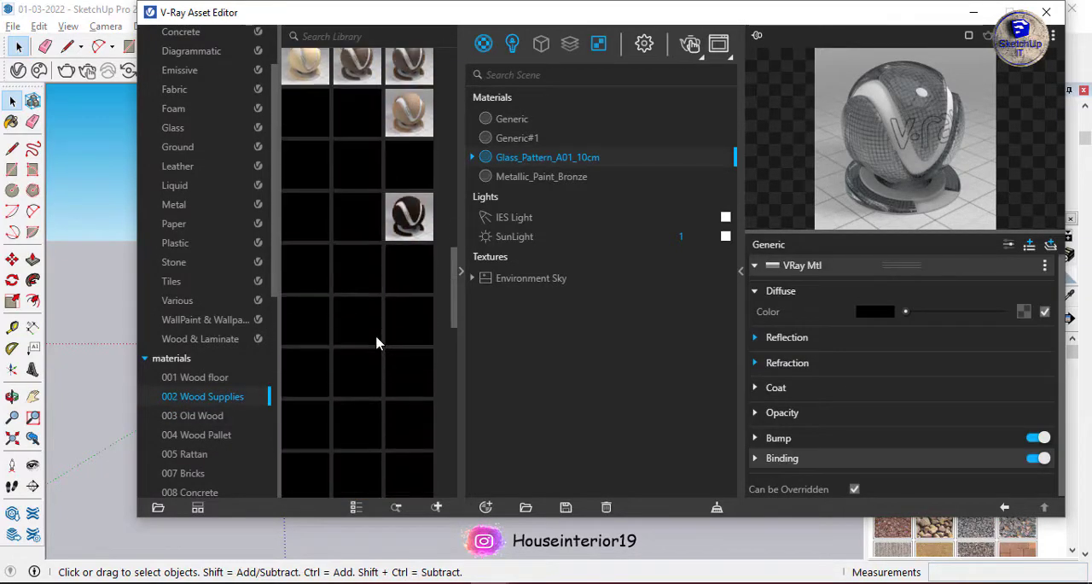
pyautogui.scroll(-6, 378, 342)
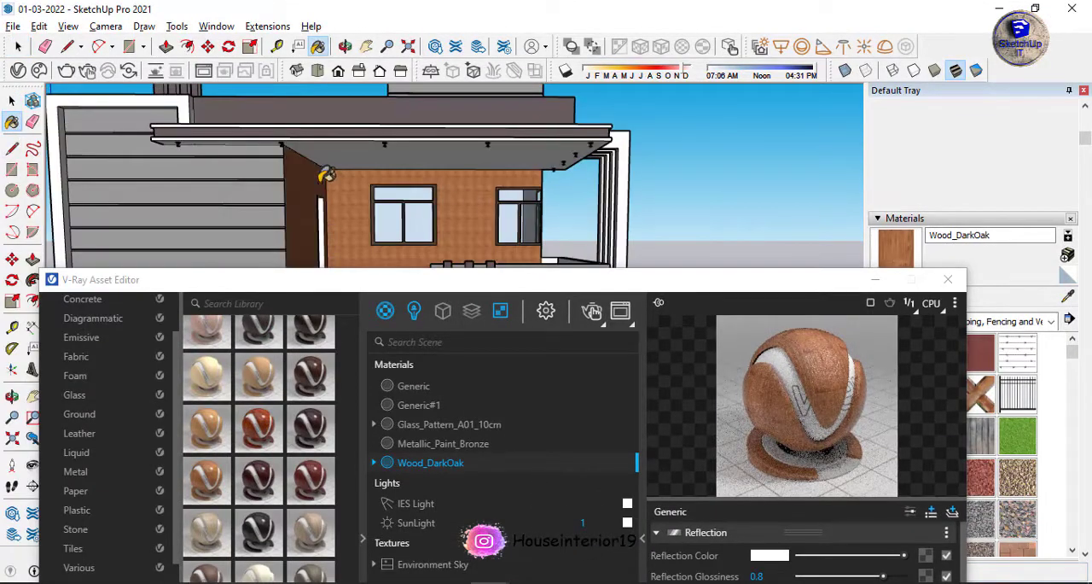
pyautogui.scroll(10, 456, 208)
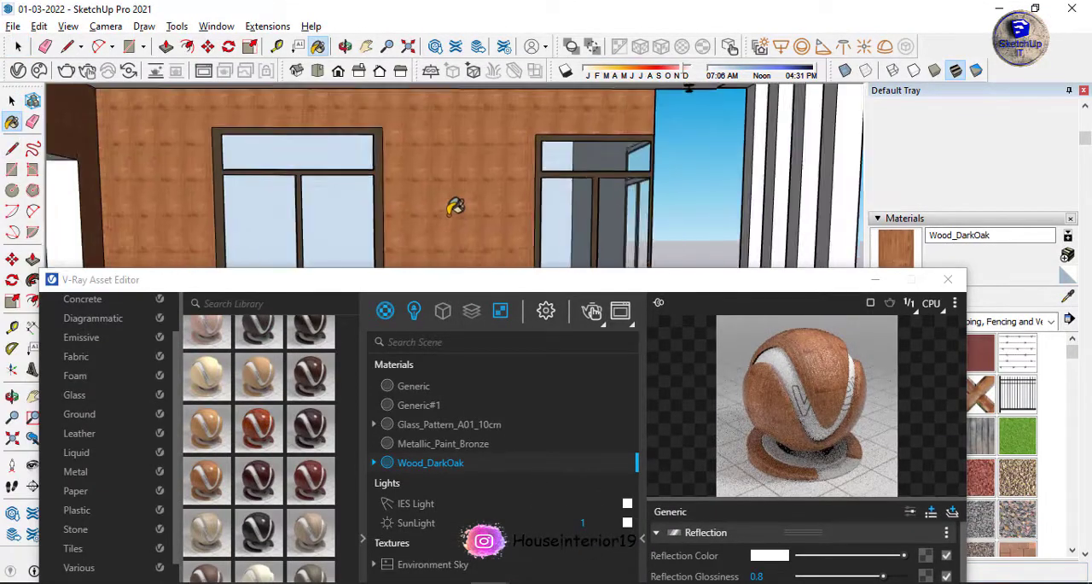
# Set the Wood_DarkOak texture size to 4' wide and 1' high with the aspect ratio unlocked.
pyautogui.moveTo(586, 285); pyautogui.dragTo(302, 236)
pyautogui.click(914, 299)
pyautogui.doubleClick(917, 480)
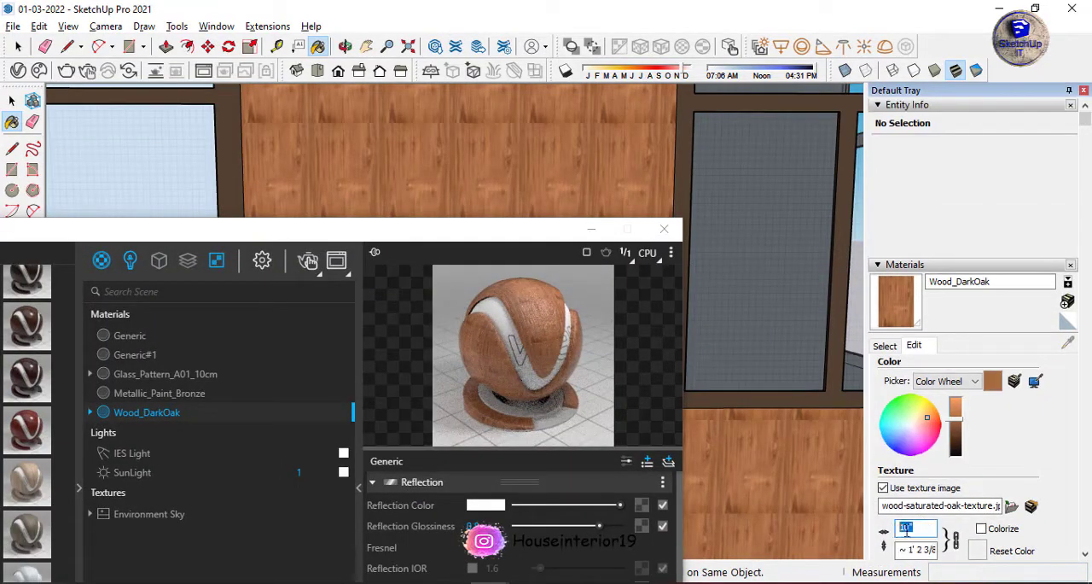
pyautogui.write("3'")
pyautogui.press('Return')
pyautogui.scroll(-10, 504, 175)
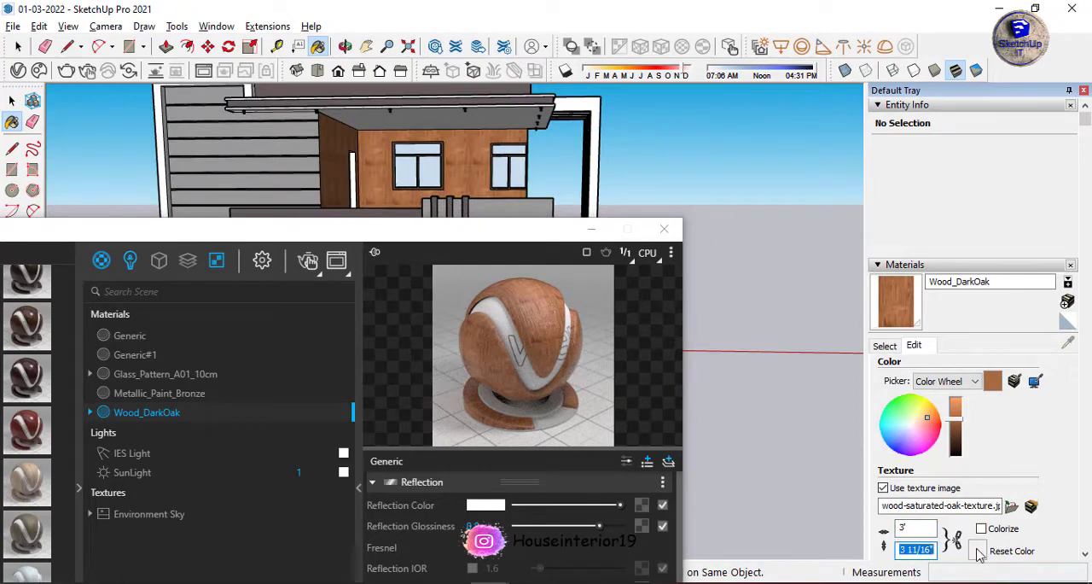
pyautogui.scroll(8, 536, 179)
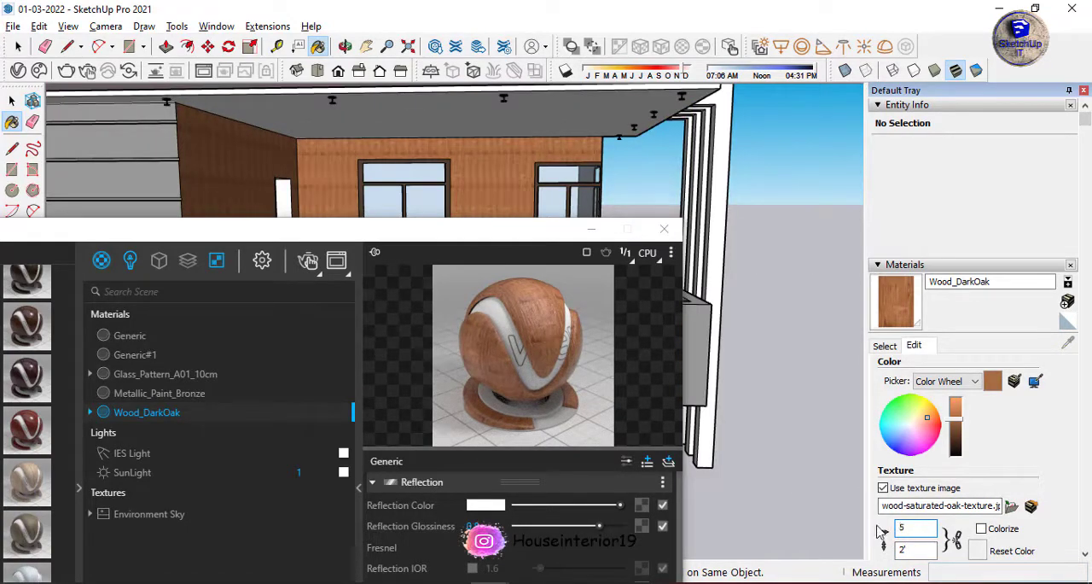
pyautogui.scroll(8, 504, 147)
pyautogui.scroll(-5, 526, 147)
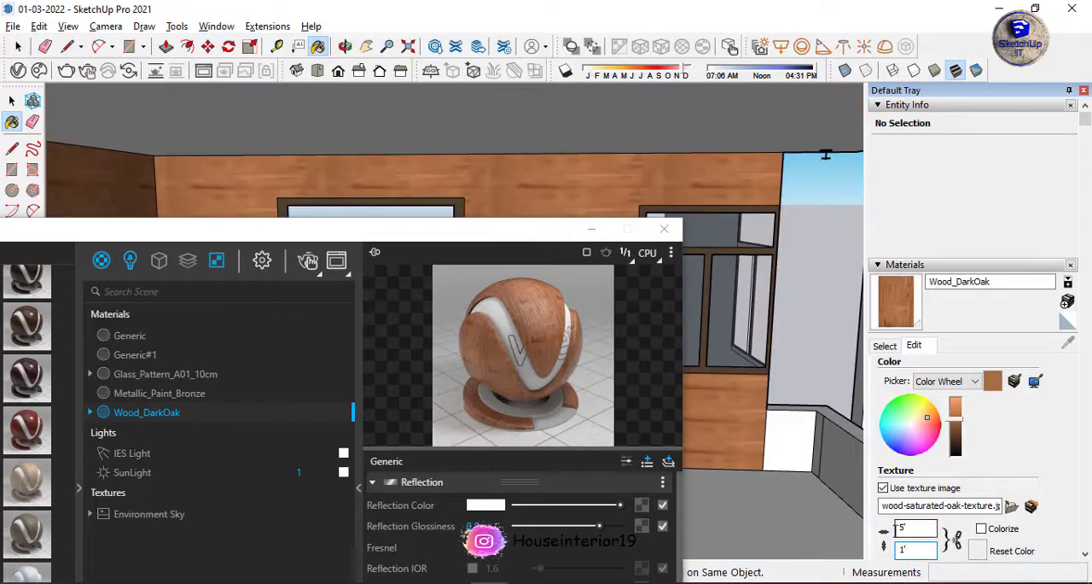
pyautogui.press('Return')
pyautogui.scroll(-8, 512, 170)
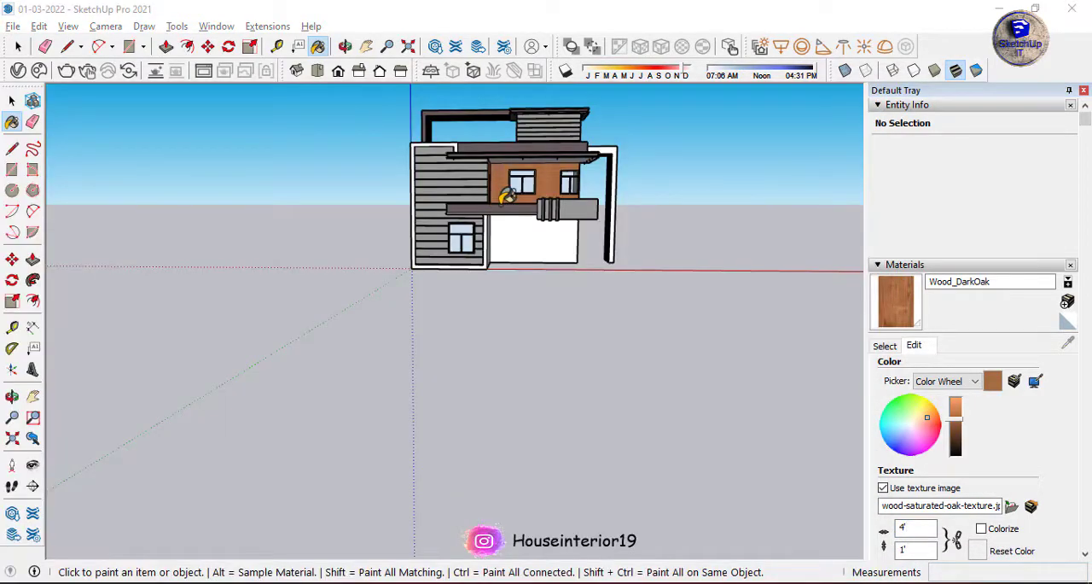
# Paint the projecting border frame around the grooved front wall with Wood_DarkOak, including its inner faces.
pyautogui.scroll(6, 507, 196)
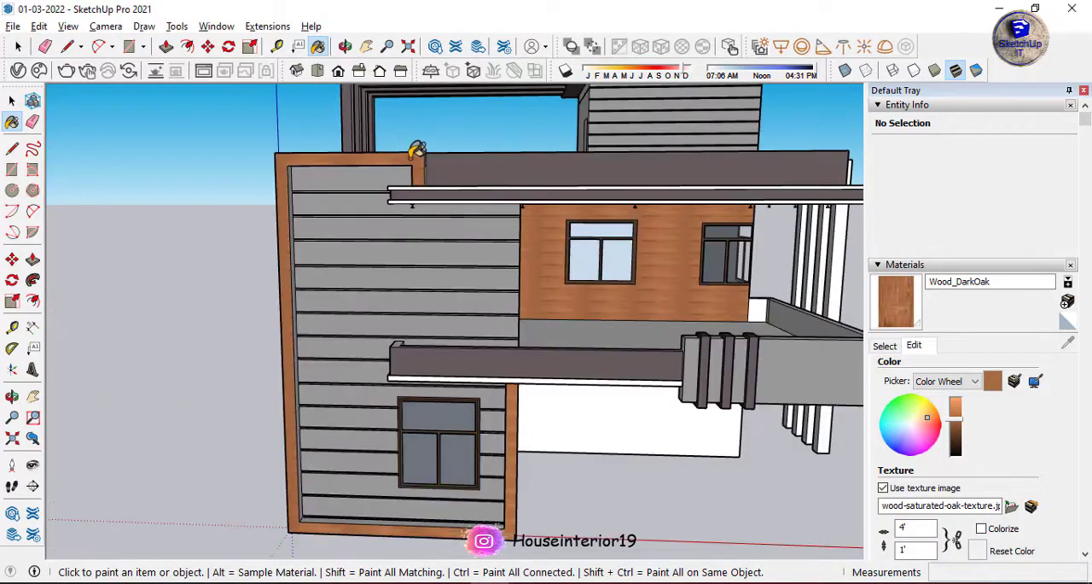
pyautogui.scroll(-2, 294, 179)
pyautogui.scroll(8, 309, 179)
pyautogui.click(309, 181)
pyautogui.scroll(-7, 312, 179)
pyautogui.scroll(6, 526, 219)
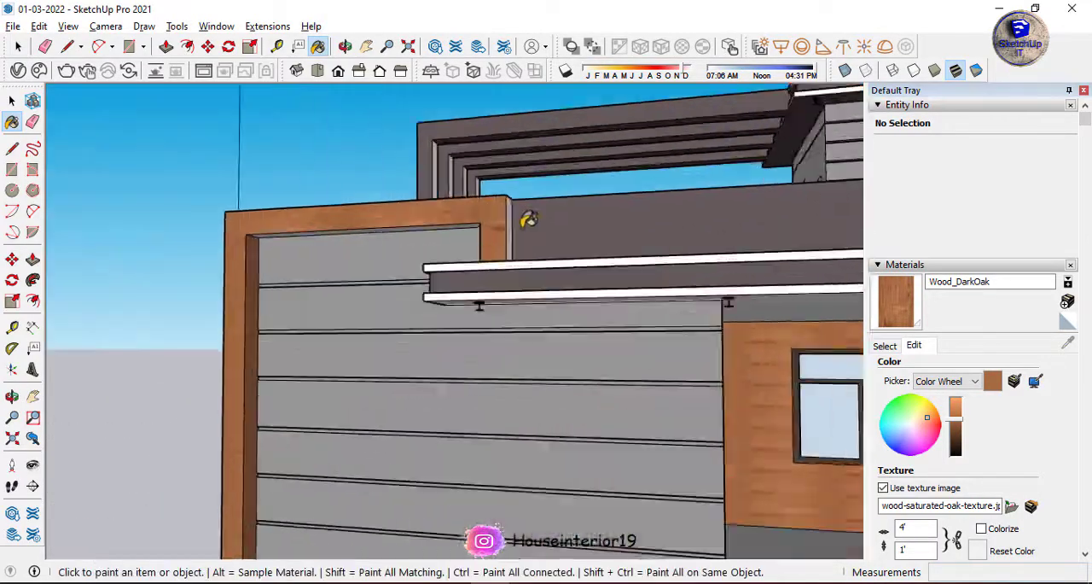
pyautogui.click(445, 223)
pyautogui.scroll(-8, 449, 220)
pyautogui.moveTo(465, 247); pyautogui.dragTo(823, 374, button='middle')
pyautogui.scroll(3, 519, 379)
pyautogui.click(534, 410)
pyautogui.scroll(5, 407, 315)
pyautogui.moveTo(537, 408)
pyautogui.mouseDown(button='middle')
pyautogui.moveTo(407, 315)
pyautogui.moveTo(725, 326)
pyautogui.mouseUp(button='middle')
pyautogui.scroll(-7, 407, 315)
pyautogui.hotkey('ctrl', 'z')
# Place Tape Measure guides on the ground-floor back wall outlining a door opening 4' wide.
pyautogui.moveTo(640, 320); pyautogui.dragTo(622, 321, button='middle')
pyautogui.scroll(8, 625, 345)
pyautogui.press('t')
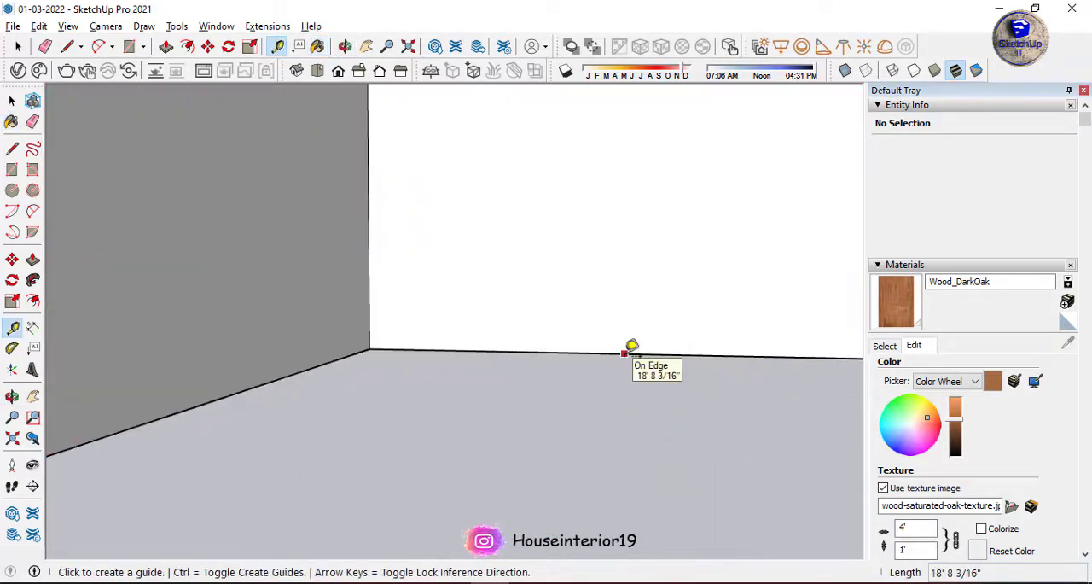
pyautogui.scroll(-2, 627, 375)
pyautogui.click(610, 363)
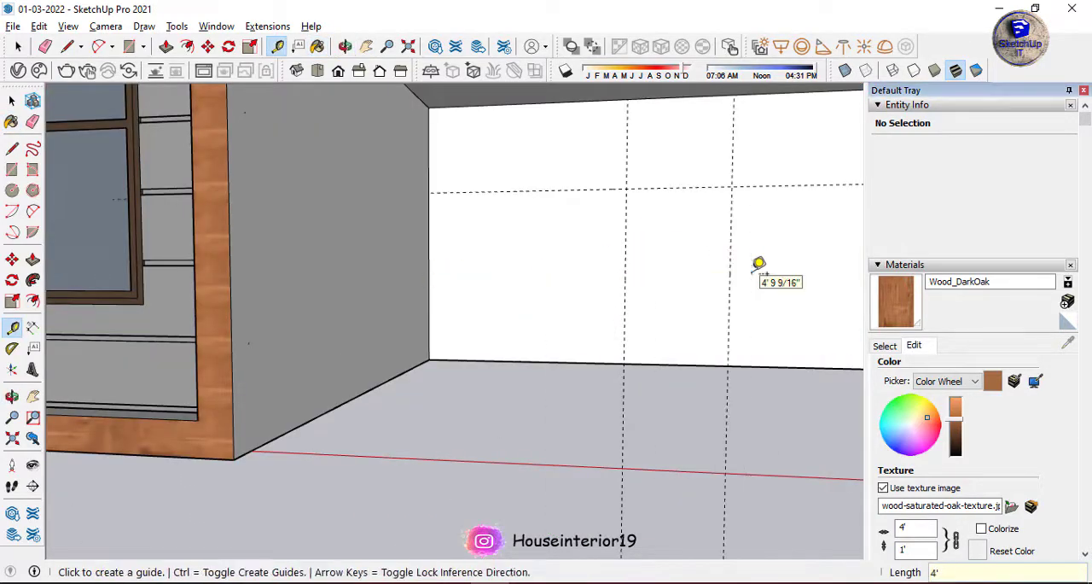
pyautogui.click(727, 365)
# Recess the door opening between the guides on the ground-floor back wall with Push/Pull.
pyautogui.press('space')
pyautogui.scroll(-8, 719, 256)
pyautogui.press('p')
pyautogui.click(584, 264)
pyautogui.moveTo(719, 251); pyautogui.dragTo(563, 200, button='middle')
pyautogui.click(573, 261)
pyautogui.scroll(5, 575, 222)
# Run a V-Ray interactive render of the house front and close the frame buffer.
pyautogui.click(88, 71)
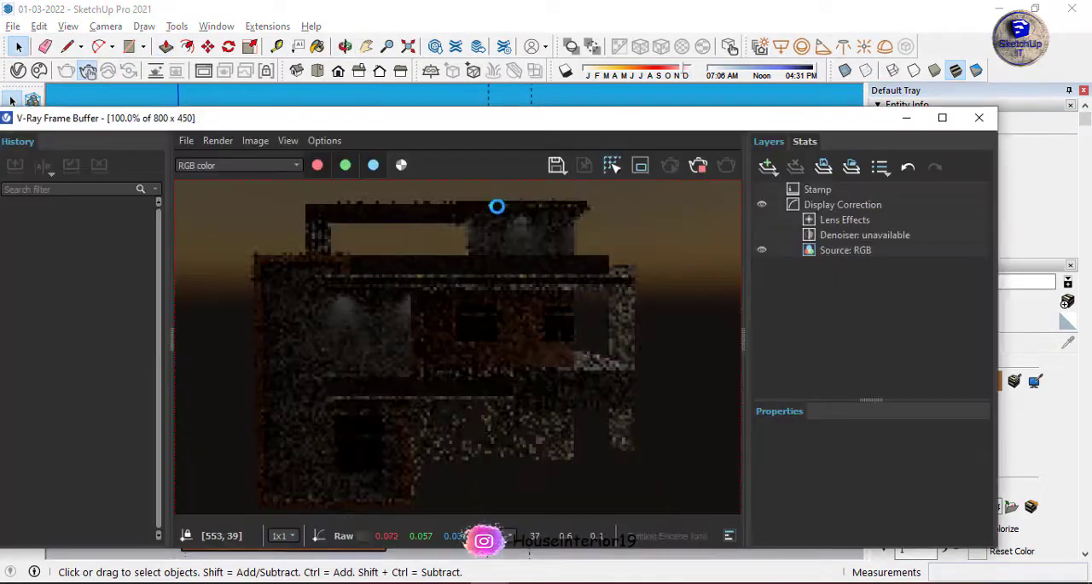
pyautogui.moveTo(545, 121); pyautogui.dragTo(641, 114)
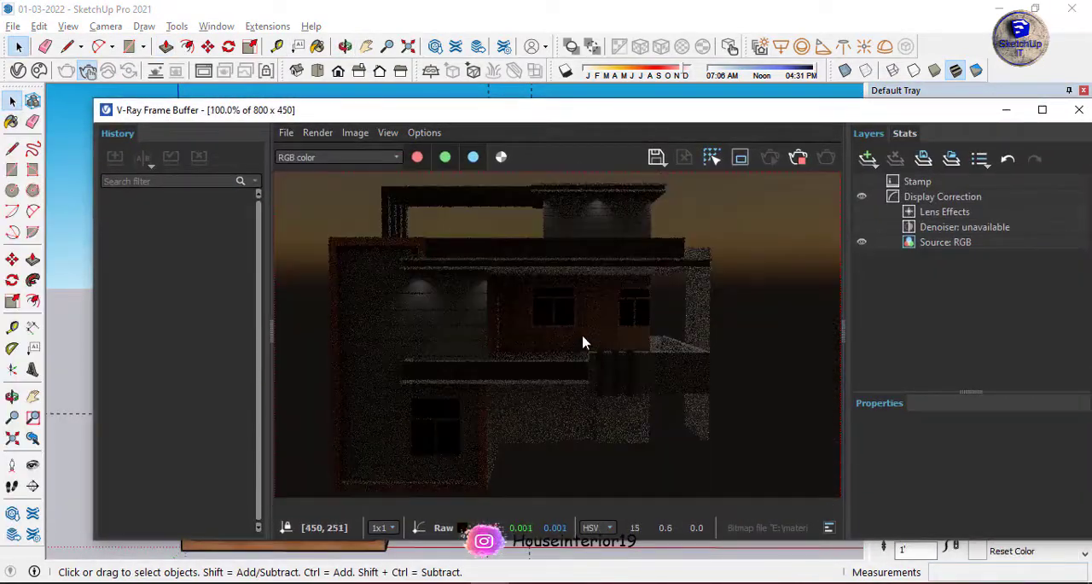
pyautogui.click(1079, 109)
pyautogui.scroll(-5, 617, 194)
# Draw a ground rectangle under the porch from the house's front corner to the outer corner of the side fins.
pyautogui.moveTo(618, 194); pyautogui.dragTo(509, 355, button='middle')
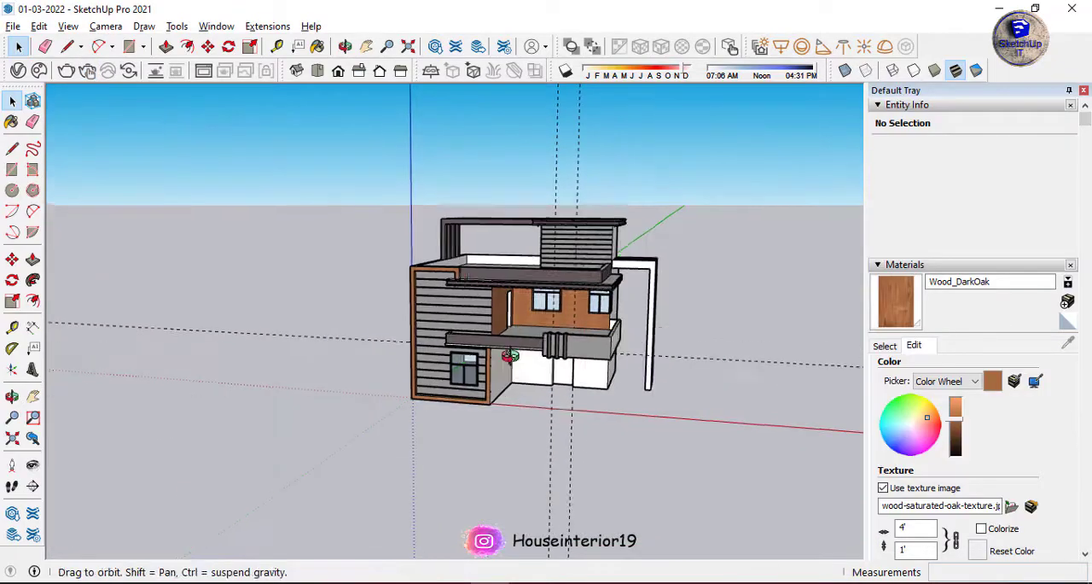
pyautogui.click(411, 398)
pyautogui.scroll(5, 556, 436)
pyautogui.moveTo(657, 427); pyautogui.dragTo(546, 410, button='middle')
pyautogui.moveTo(829, 366); pyautogui.dragTo(529, 409, button='middle')
pyautogui.click(520, 477)
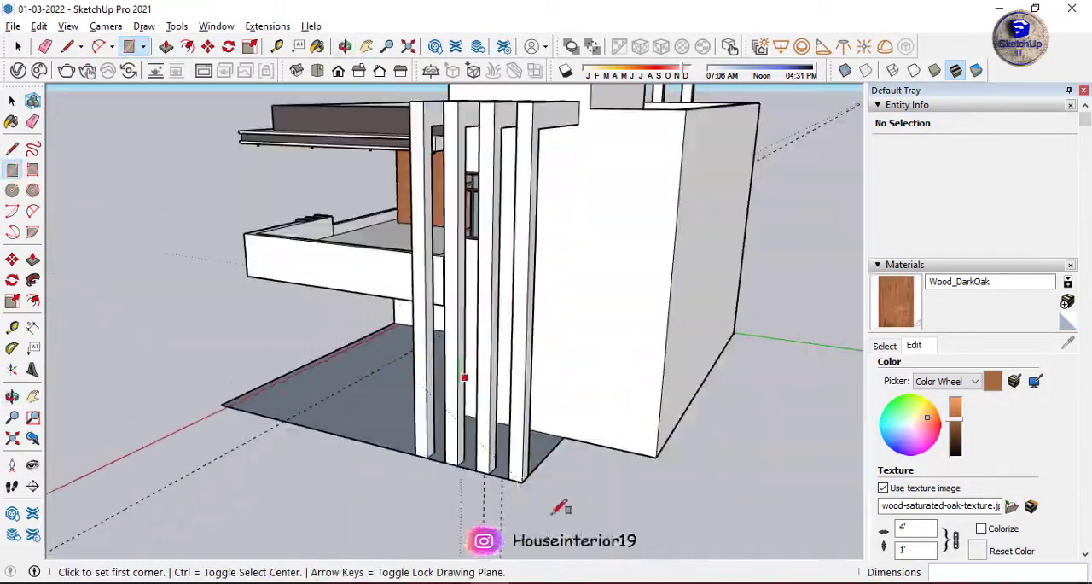
pyautogui.click(676, 446)
pyautogui.click(515, 474)
# Extend the ground surface with rectangles in front of the house and beyond its grooved-wall side.
pyautogui.scroll(-5, 428, 434)
pyautogui.moveTo(429, 434); pyautogui.dragTo(597, 427, button='middle')
pyautogui.click(478, 415)
pyautogui.click(85, 435)
pyautogui.moveTo(341, 367)
pyautogui.mouseDown(button='middle')
pyautogui.moveTo(498, 419)
pyautogui.moveTo(597, 333)
pyautogui.mouseUp(button='middle')
pyautogui.click(175, 342)
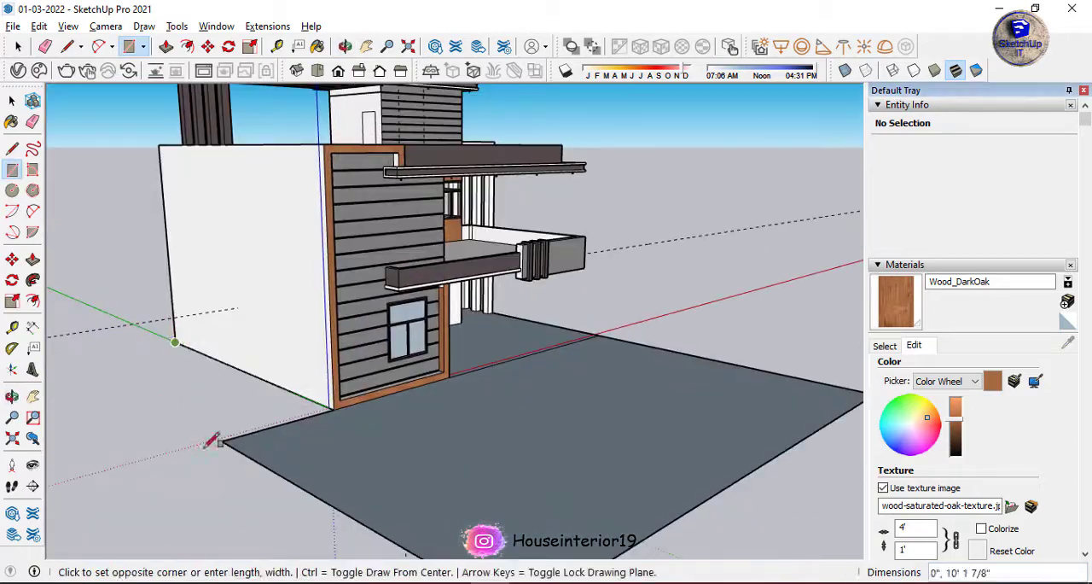
pyautogui.click(275, 429)
# Erase the leftover inner edges of the ground surface and divide off its front area with a rectangle.
pyautogui.moveTo(535, 348); pyautogui.dragTo(297, 332, button='middle')
pyautogui.moveTo(632, 341); pyautogui.dragTo(444, 328, button='middle')
pyautogui.scroll(3, 673, 264)
pyautogui.moveTo(673, 264); pyautogui.dragTo(580, 315, button='middle')
pyautogui.scroll(-4, 507, 383)
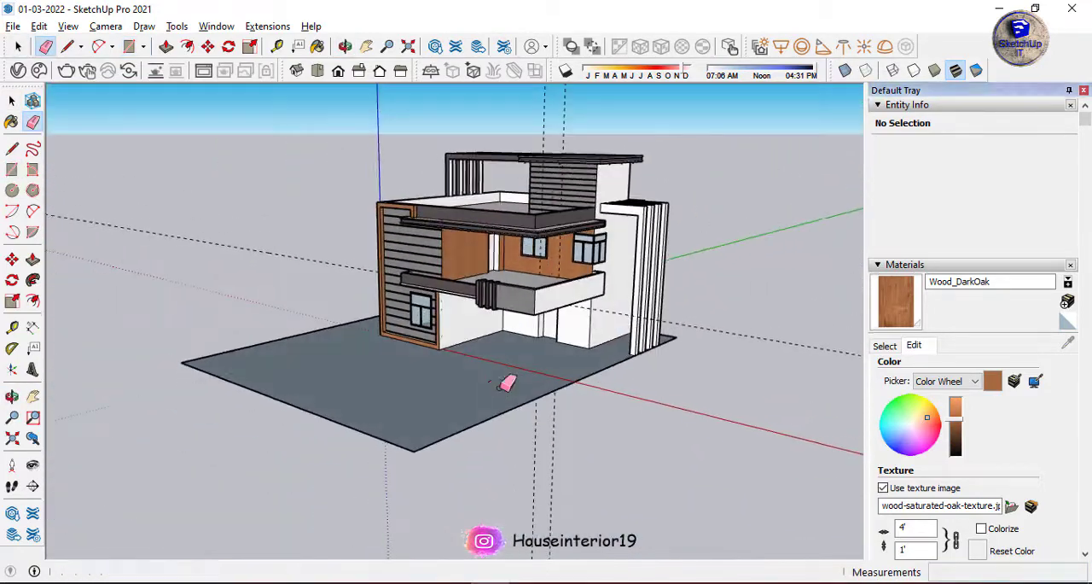
pyautogui.scroll(1, 536, 381)
pyautogui.press('r')
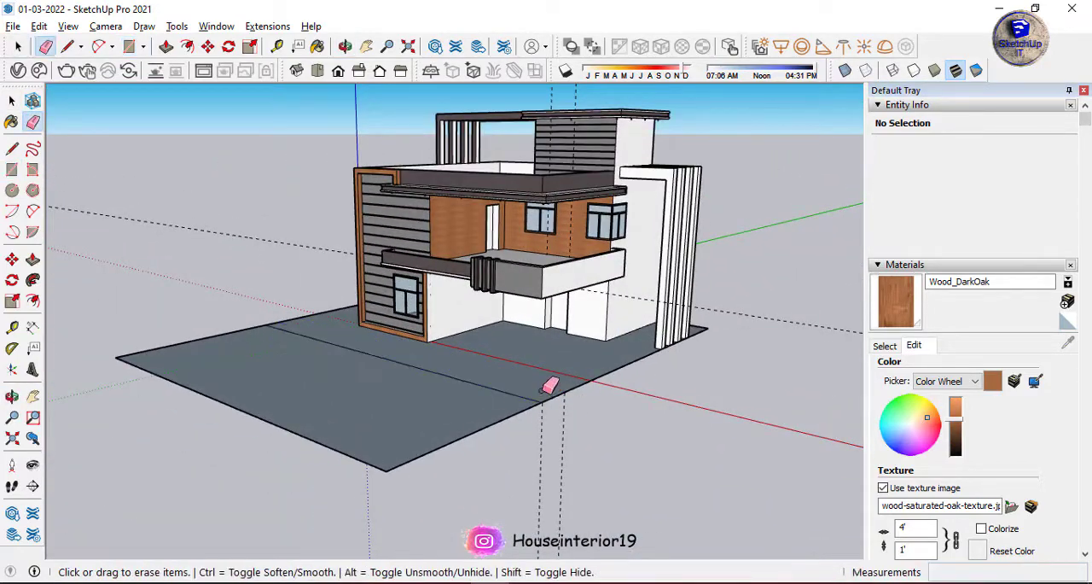
# Select the connected ground faces and move them down below the base of the house.
pyautogui.press('p')
pyautogui.scroll(3, 555, 385)
pyautogui.moveTo(565, 385)
pyautogui.mouseDown(button='middle')
pyautogui.moveTo(555, 404)
pyautogui.moveTo(534, 298)
pyautogui.moveTo(524, 302)
pyautogui.moveTo(515, 399)
pyautogui.moveTo(519, 383)
pyautogui.mouseUp(button='middle')
pyautogui.press('space')
pyautogui.scroll(-4, 519, 383)
pyautogui.doubleClick(504, 380)
pyautogui.keyDown('shift'); pyautogui.doubleClick(455, 412); pyautogui.keyUp('shift')
pyautogui.scroll(2, 493, 426)
pyautogui.press('m')
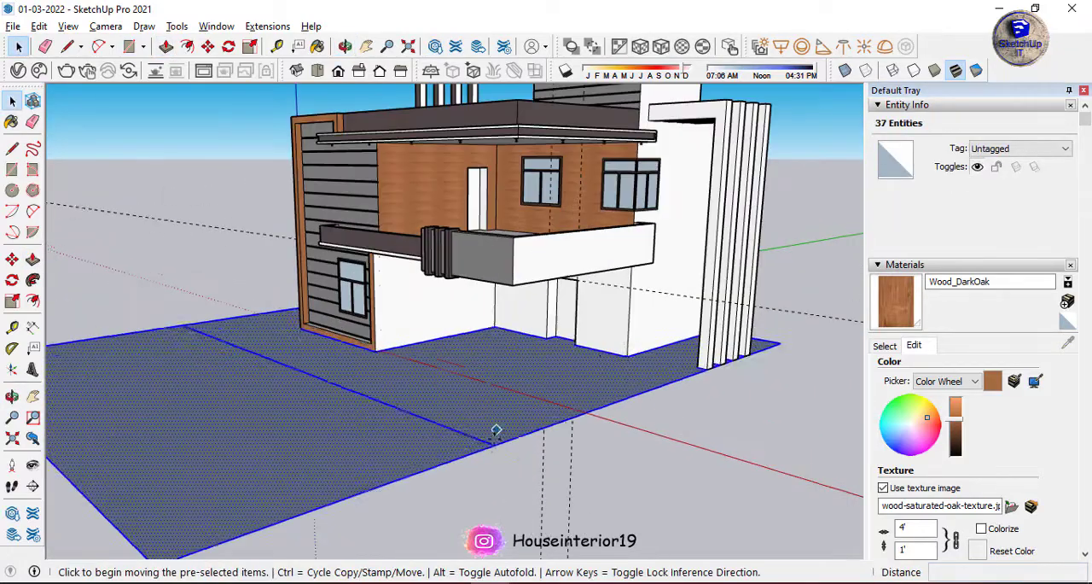
pyautogui.click(496, 429)
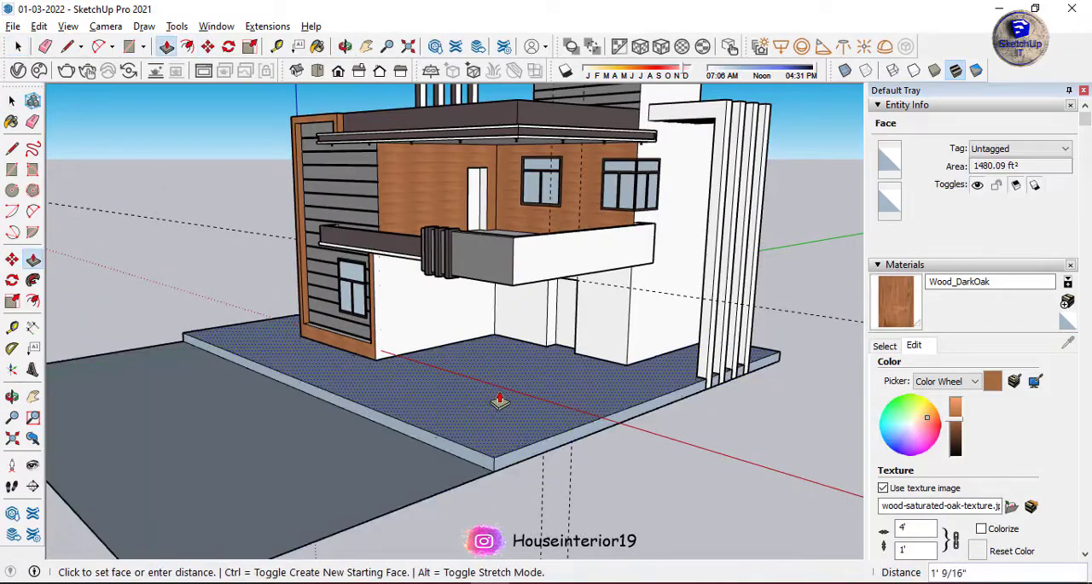
# Raise the ground face around the house 2' with Push/Pull to form a plinth.
pyautogui.press('space')
pyautogui.scroll(3, 403, 380)
pyautogui.press('p')
pyautogui.click(402, 397)
pyautogui.write("2'")
pyautogui.press('Return')
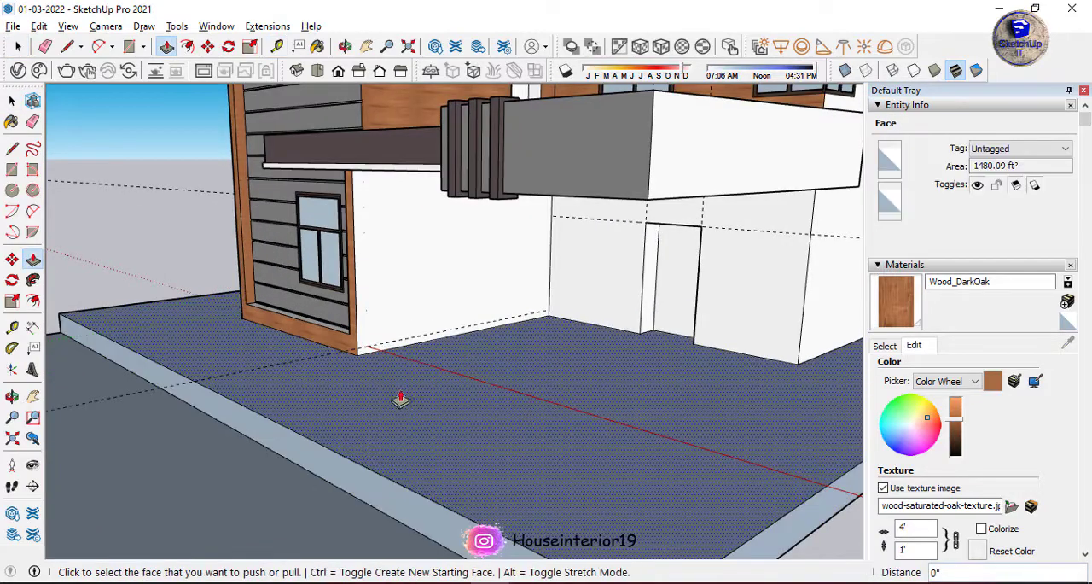
pyautogui.click(402, 398)
pyautogui.press('Escape')
# Give the front ground area a slight thickness with Push/Pull, undoing the raise that levels it with the plinth.
pyautogui.scroll(-5, 418, 389)
pyautogui.doubleClick(388, 397)
pyautogui.moveTo(566, 376); pyautogui.dragTo(661, 320, button='middle')
pyautogui.scroll(5, 604, 253)
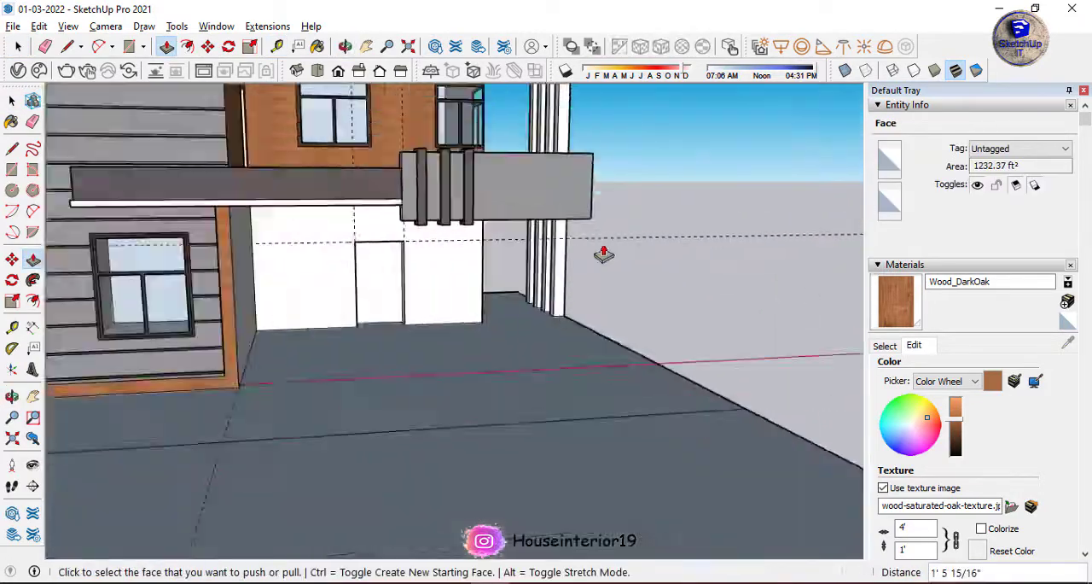
pyautogui.scroll(-7, 597, 260)
pyautogui.hotkey('ctrl', 'z')
# Draw step rectangles on the plinth's front face ahead of the door and recess them with Push/Pull, up to about 1' 9" deep.
pyautogui.moveTo(542, 271); pyautogui.dragTo(512, 293, button='middle')
pyautogui.scroll(5, 499, 285)
pyautogui.press('r')
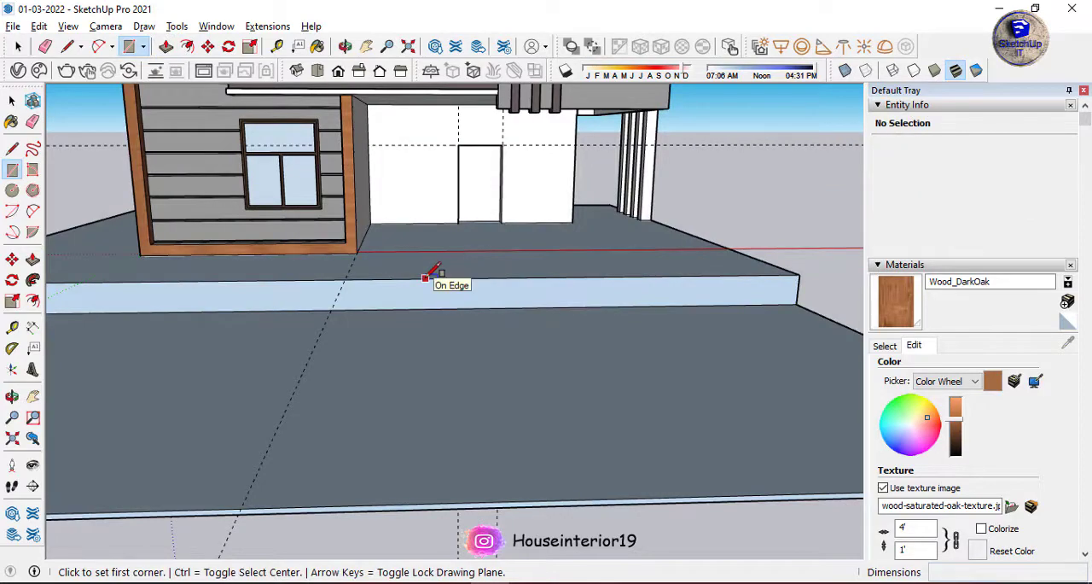
pyautogui.click(589, 298)
pyautogui.scroll(2, 438, 288)
pyautogui.moveTo(438, 288); pyautogui.dragTo(635, 303, button='middle')
pyautogui.press('p')
pyautogui.click(635, 303)
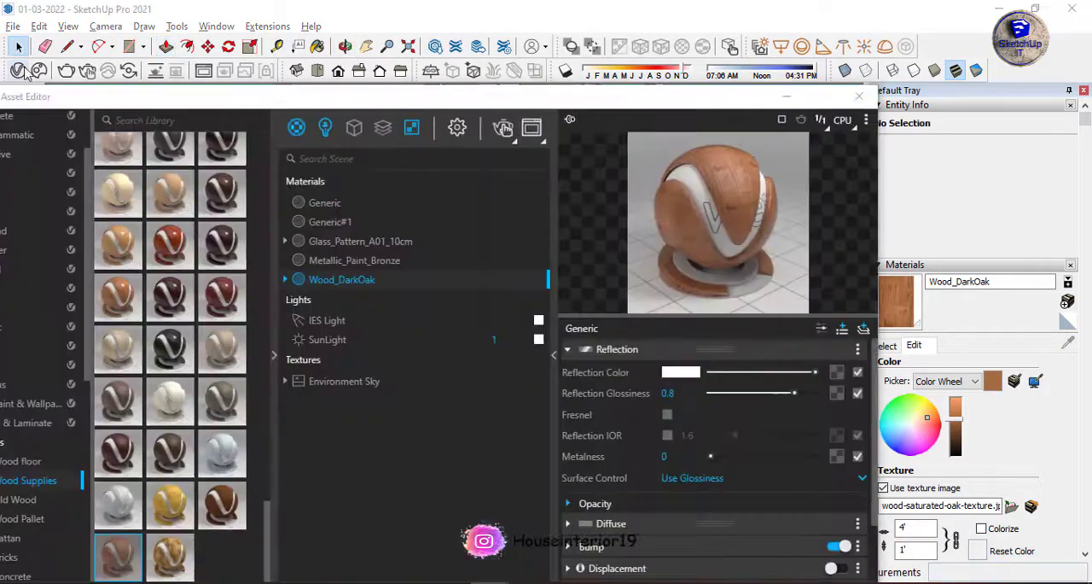
# Add Bricks_A04_1m to the scene, paint the front ground area with it, and set its texture size to 3' by 3'.
pyautogui.moveTo(317, 52); pyautogui.dragTo(479, 74)
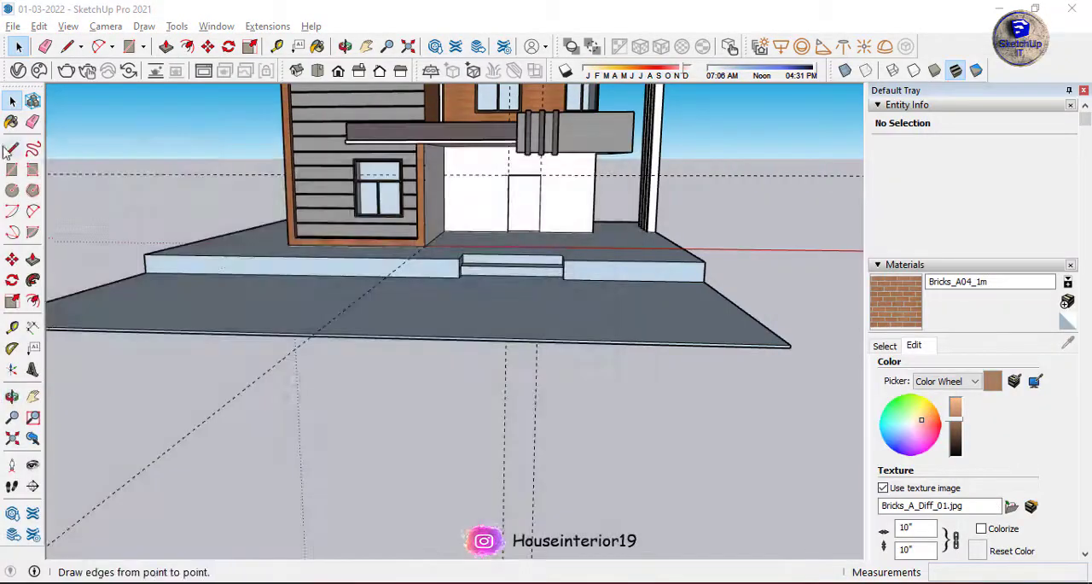
pyautogui.click(404, 378)
pyautogui.scroll(10, 404, 378)
pyautogui.write("3'")
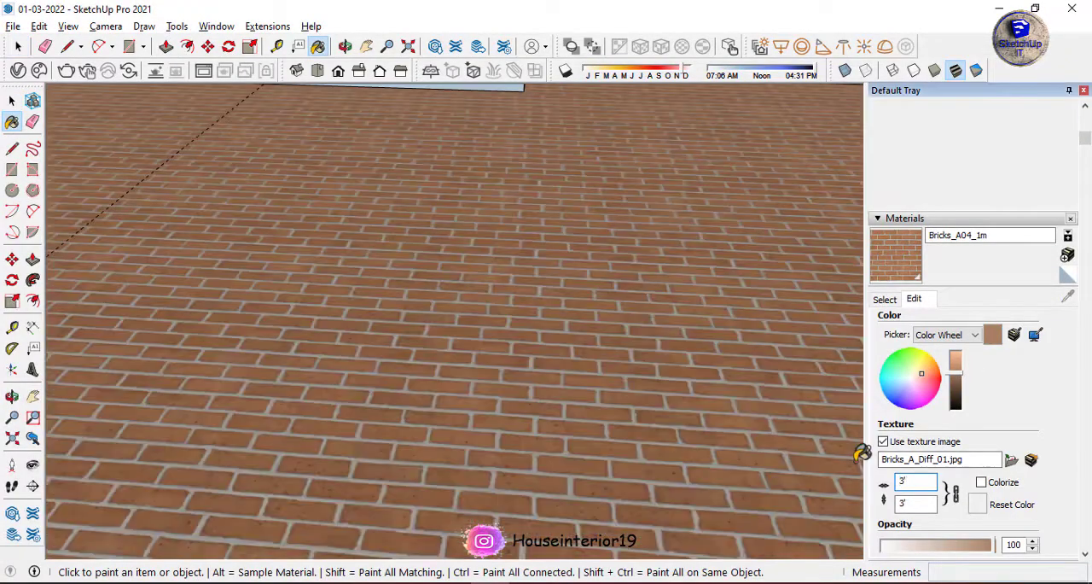
# Paint the plinth's front faces and entrance steps with Bricks_A04_1m and set its texture size to 6' by 6'.
pyautogui.scroll(-10, 573, 273)
pyautogui.moveTo(580, 286)
pyautogui.mouseDown(button='middle')
pyautogui.moveTo(574, 246)
pyautogui.moveTo(546, 215)
pyautogui.moveTo(553, 274)
pyautogui.moveTo(564, 201)
pyautogui.moveTo(433, 190)
pyautogui.moveTo(792, 166)
pyautogui.moveTo(714, 170)
pyautogui.mouseUp(button='middle')
pyautogui.click(512, 236)
pyautogui.scroll(4, 542, 228)
pyautogui.scroll(3, 553, 275)
pyautogui.click(553, 275)
pyautogui.click(792, 165)
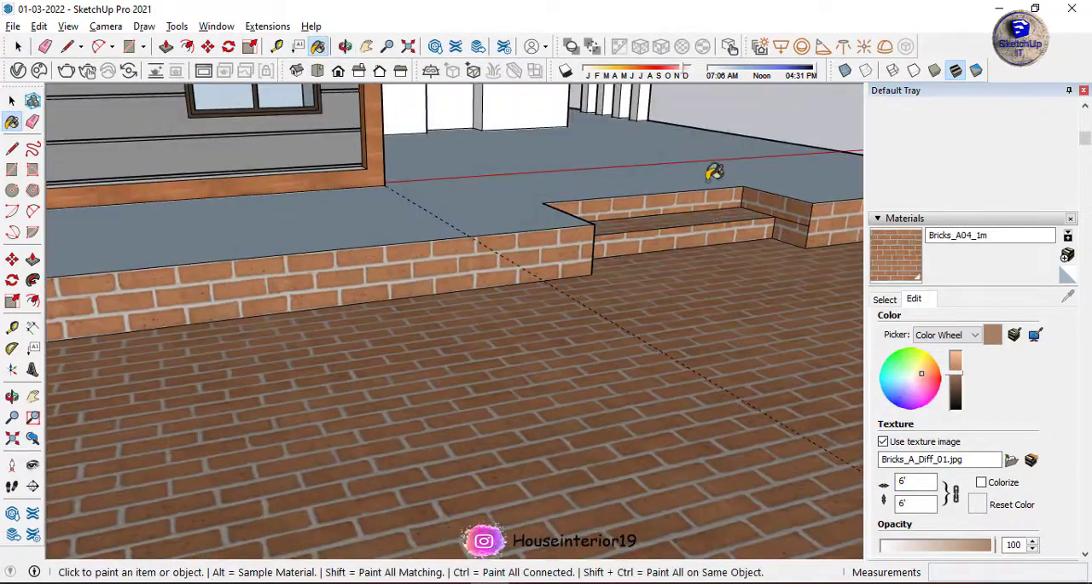
# Paint the outer faces of the first-floor balcony parapet with Bricks_A04_1m.
pyautogui.scroll(-10, 714, 170)
pyautogui.moveTo(666, 299)
pyautogui.mouseDown(button='middle')
pyautogui.moveTo(514, 258)
pyautogui.moveTo(529, 294)
pyautogui.mouseUp(button='middle')
pyautogui.scroll(5, 544, 205)
pyautogui.click(544, 204)
pyautogui.click(514, 198)
pyautogui.moveTo(543, 205); pyautogui.dragTo(568, 175, button='middle')
pyautogui.scroll(8, 568, 175)
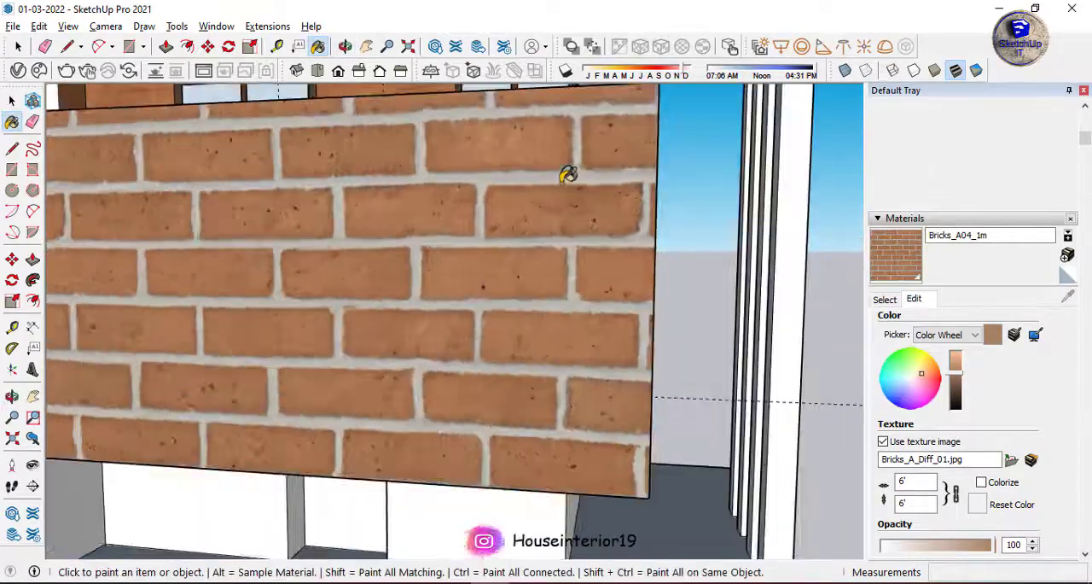
# Start a V-Ray interactive render and turn on shadows with the date moved to August.
pyautogui.scroll(-3, 568, 175)
pyautogui.click(88, 71)
pyautogui.moveTo(644, 111); pyautogui.dragTo(700, 306)
pyautogui.scroll(1, 649, 333)
pyautogui.scroll(-1, 719, 366)
pyautogui.moveTo(604, 215); pyautogui.dragTo(621, 203, button='middle')
pyautogui.click(564, 74)
pyautogui.click(644, 75)
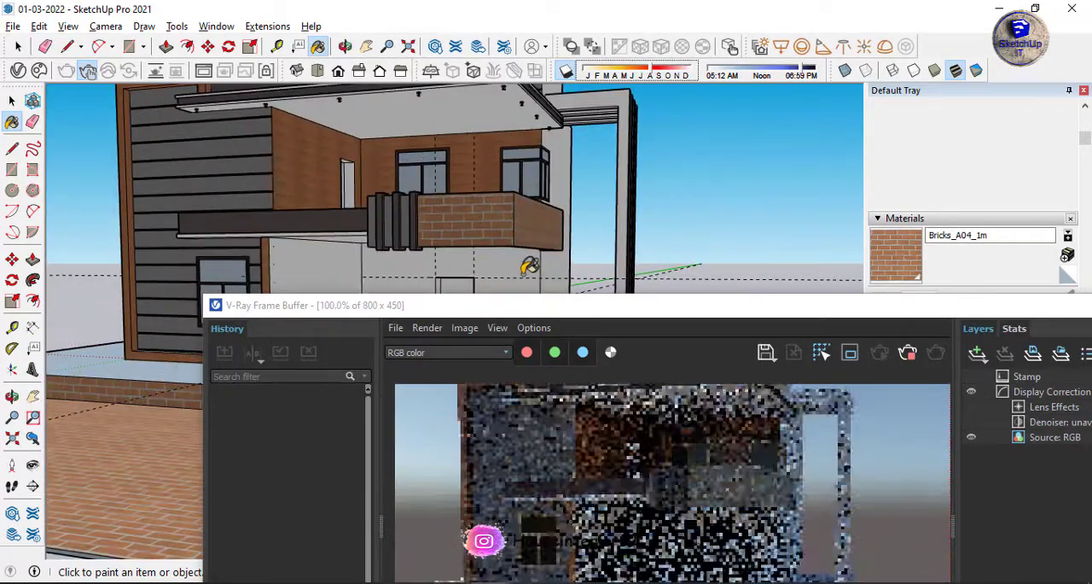
# Check the brick balcony and facade in the V-Ray render from several angles, then stop and close the render.
pyautogui.scroll(3, 529, 266)
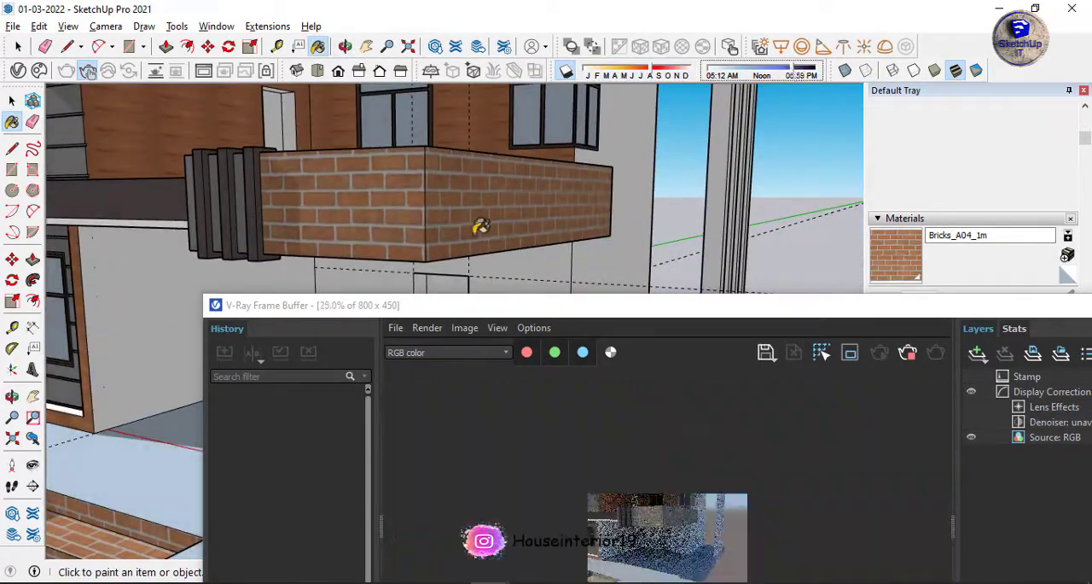
pyautogui.moveTo(480, 226)
pyautogui.mouseDown(button='middle')
pyautogui.moveTo(541, 122)
pyautogui.moveTo(510, 173)
pyautogui.moveTo(607, 324)
pyautogui.mouseUp(button='middle')
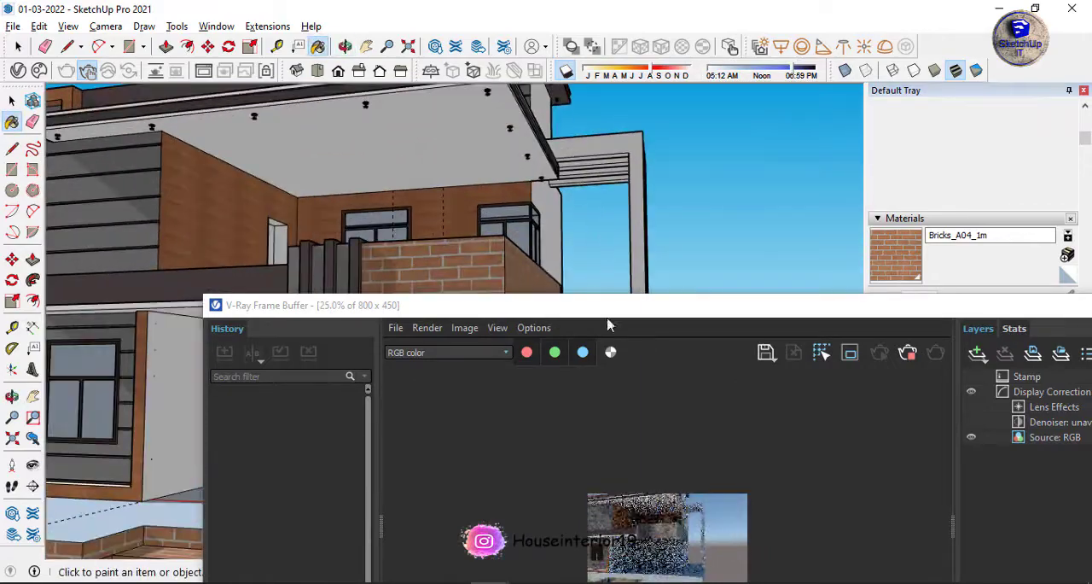
pyautogui.scroll(1, 605, 481)
pyautogui.moveTo(608, 309)
pyautogui.mouseDown()
pyautogui.moveTo(569, 259)
pyautogui.moveTo(702, 294)
pyautogui.mouseUp()
pyautogui.moveTo(522, 198)
pyautogui.mouseDown(button='middle')
pyautogui.moveTo(526, 225)
pyautogui.moveTo(535, 222)
pyautogui.mouseUp(button='middle')
pyautogui.moveTo(550, 296); pyautogui.dragTo(364, 295)
pyautogui.click(804, 339)
pyautogui.scroll(-3, 610, 231)
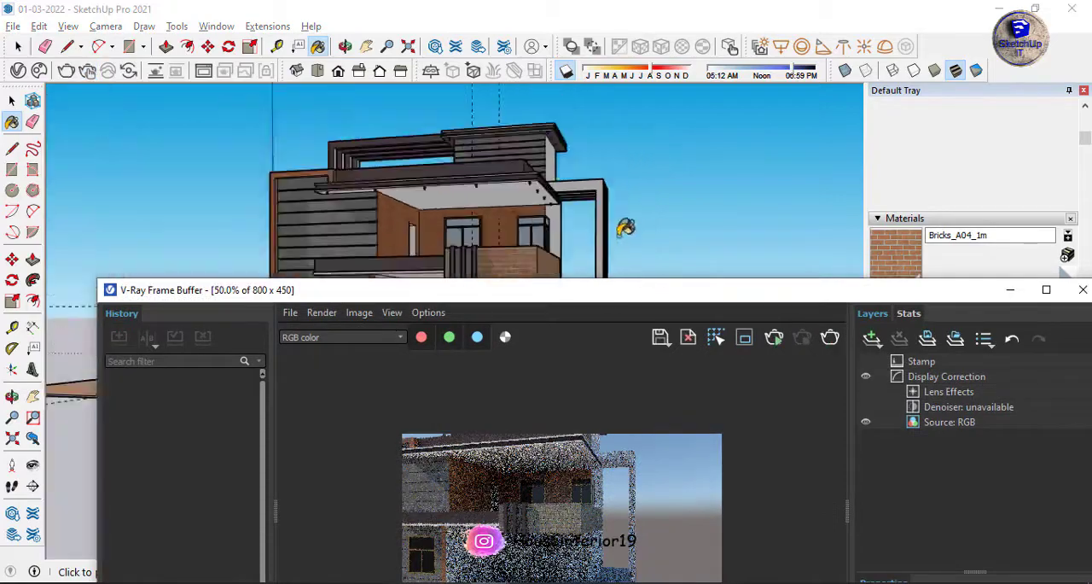
pyautogui.scroll(-2, 626, 229)
pyautogui.click(1083, 290)
# Revert the balcony parapet from brick to its grey finish and turn off the shadows.
pyautogui.moveTo(443, 203)
pyautogui.mouseDown(button='middle')
pyautogui.moveTo(442, 222)
pyautogui.moveTo(478, 227)
pyautogui.mouseUp(button='middle')
pyautogui.scroll(4, 461, 224)
pyautogui.scroll(-4, 559, 257)
pyautogui.moveTo(546, 354)
pyautogui.mouseDown(button='middle')
pyautogui.moveTo(527, 373)
pyautogui.moveTo(530, 349)
pyautogui.mouseUp(button='middle')
pyautogui.scroll(6, 531, 324)
pyautogui.press('space')
pyautogui.click(565, 71)
# Erase the dashed guide lines running through and around the house.
pyautogui.scroll(-4, 504, 290)
pyautogui.moveTo(503, 295); pyautogui.dragTo(478, 306, button='middle')
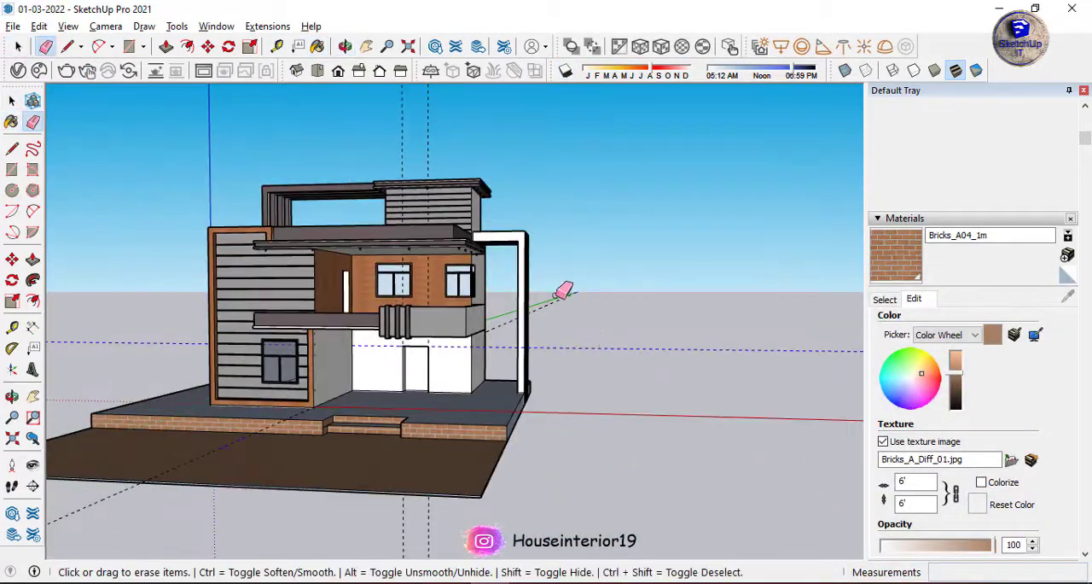
pyautogui.moveTo(425, 204); pyautogui.dragTo(401, 281, button='middle')
pyautogui.scroll(3, 278, 344)
pyautogui.scroll(5, 580, 388)
pyautogui.moveTo(572, 397); pyautogui.dragTo(509, 427, button='middle')
pyautogui.scroll(-5, 504, 418)
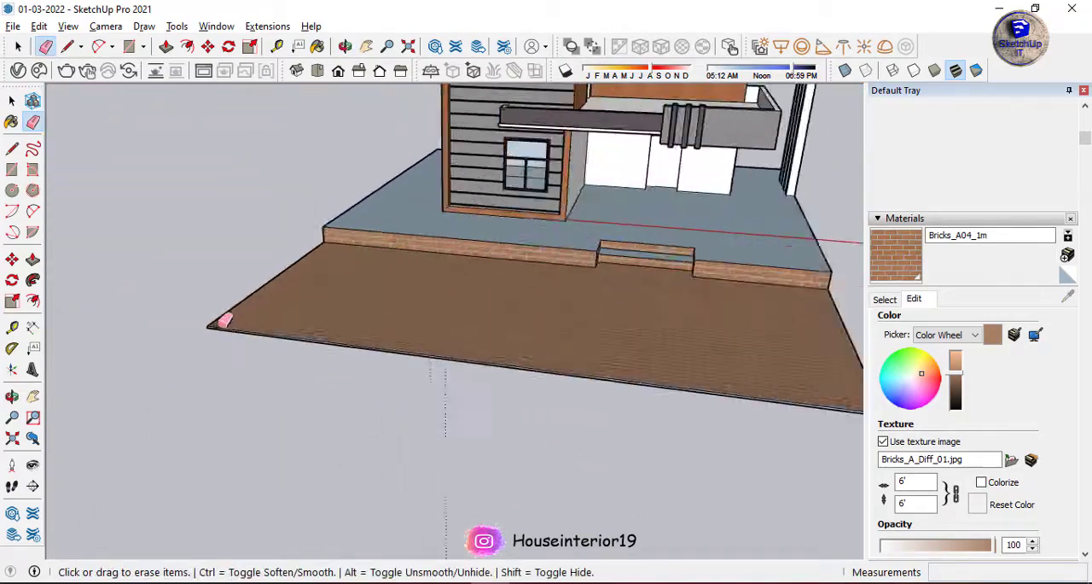
# Draw a narrow rectangle along the full front edge of the brick-paved ground area.
pyautogui.scroll(5, 224, 319)
pyautogui.moveTo(222, 324)
pyautogui.mouseDown(button='middle')
pyautogui.moveTo(183, 350)
pyautogui.moveTo(418, 353)
pyautogui.mouseUp(button='middle')
pyautogui.press('p')
pyautogui.click(266, 195)
pyautogui.scroll(-4, 179, 176)
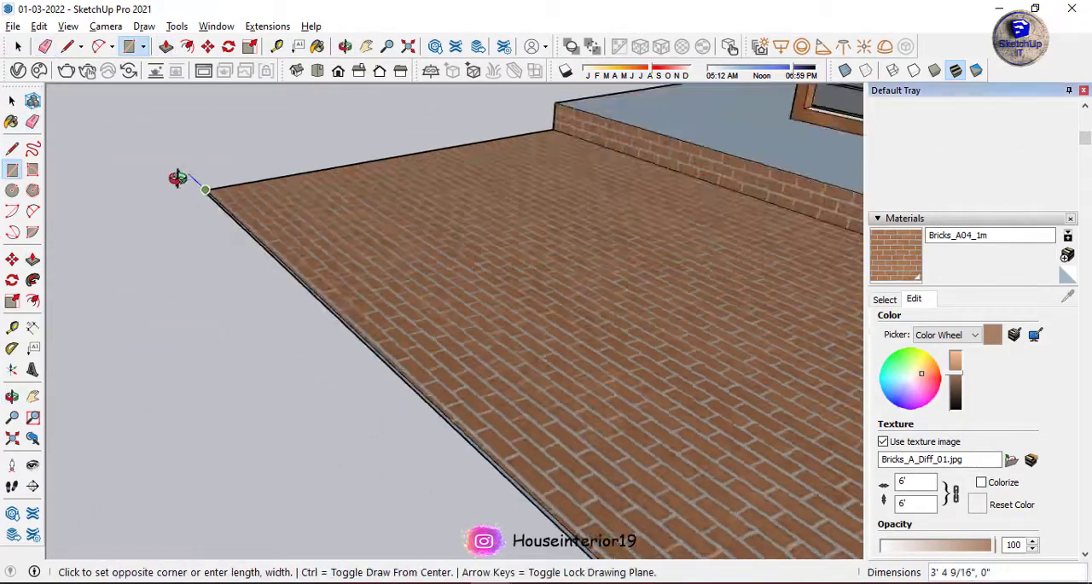
pyautogui.scroll(5, 522, 431)
pyautogui.click(529, 446)
pyautogui.moveTo(534, 446); pyautogui.dragTo(626, 475, button='middle')
# Paint the narrow front strip with Generic#1 and raise it into a boundary wall with Push/Pull.
pyautogui.click(15, 101)
pyautogui.click(18, 71)
pyautogui.moveTo(484, 110); pyautogui.dragTo(628, 110)
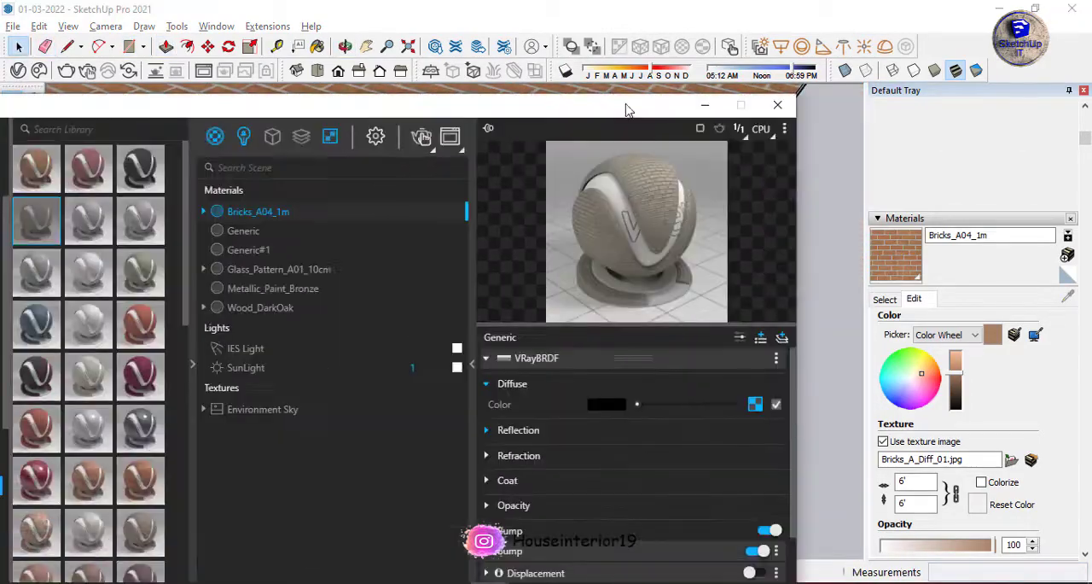
pyautogui.click(776, 104)
pyautogui.press('b')
pyautogui.click(251, 268)
pyautogui.press('space')
pyautogui.press('p')
pyautogui.click(409, 328)
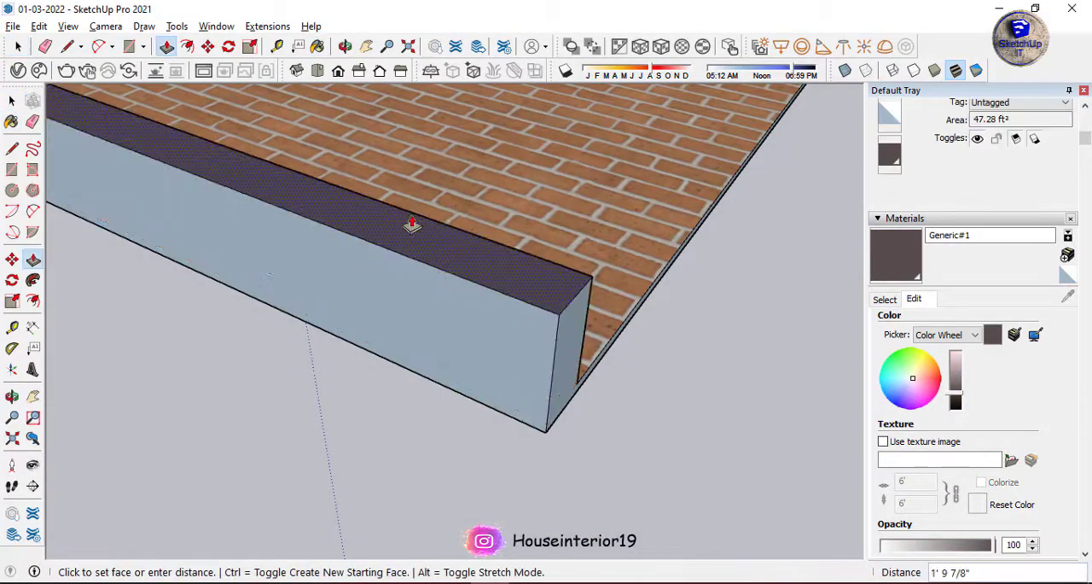
pyautogui.scroll(-5, 412, 224)
pyautogui.moveTo(534, 383)
pyautogui.mouseDown(button='middle')
pyautogui.moveTo(709, 242)
pyautogui.moveTo(527, 360)
pyautogui.moveTo(404, 214)
pyautogui.moveTo(351, 202)
pyautogui.moveTo(362, 181)
pyautogui.moveTo(350, 302)
pyautogui.mouseUp(button='middle')
pyautogui.scroll(-5, 363, 181)
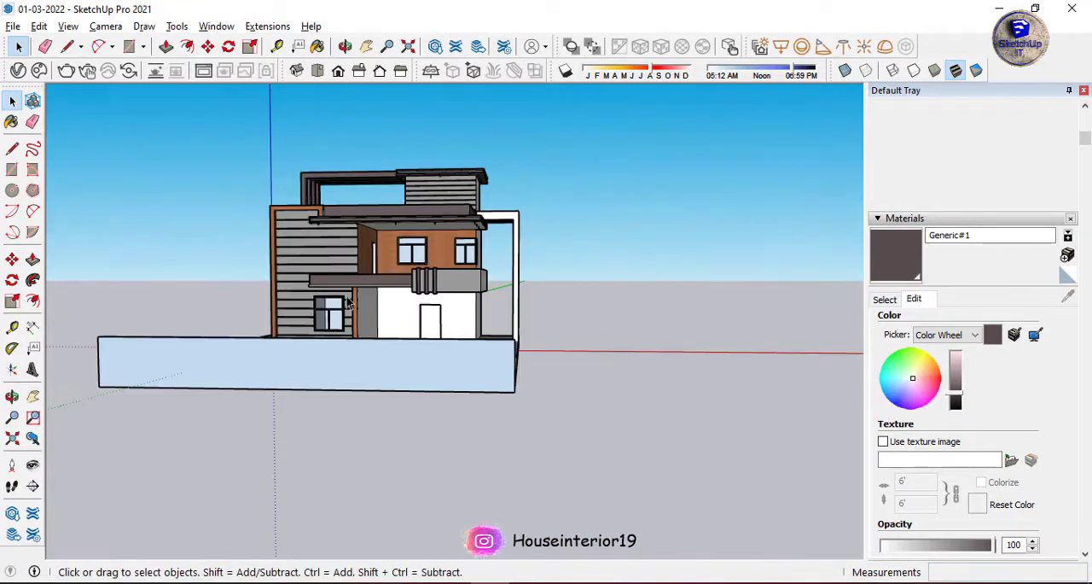
# Shorten the boundary wall at its left end with Push/Pull to leave an opening beside it.
pyautogui.scroll(-5, 452, 349)
pyautogui.moveTo(280, 419); pyautogui.dragTo(674, 375, button='middle')
pyautogui.scroll(7, 444, 351)
pyautogui.scroll(-4, 388, 377)
pyautogui.scroll(3, 389, 377)
pyautogui.press('p')
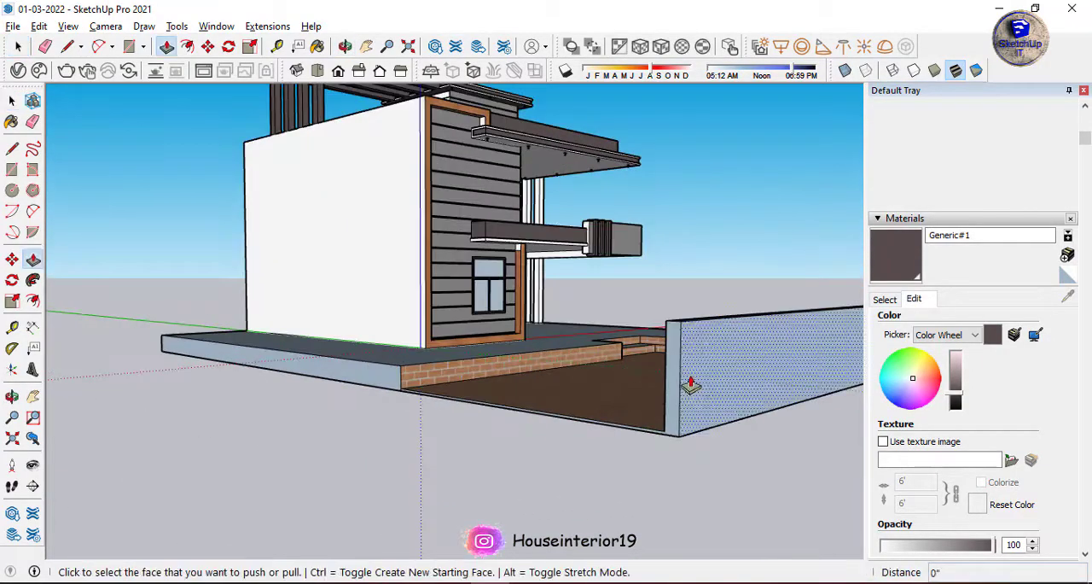
pyautogui.moveTo(685, 380); pyautogui.dragTo(772, 391)
# Draw a diagonal line across the boundary wall's front face and continue it across the wall's top.
pyautogui.moveTo(733, 384); pyautogui.dragTo(444, 350, button='middle')
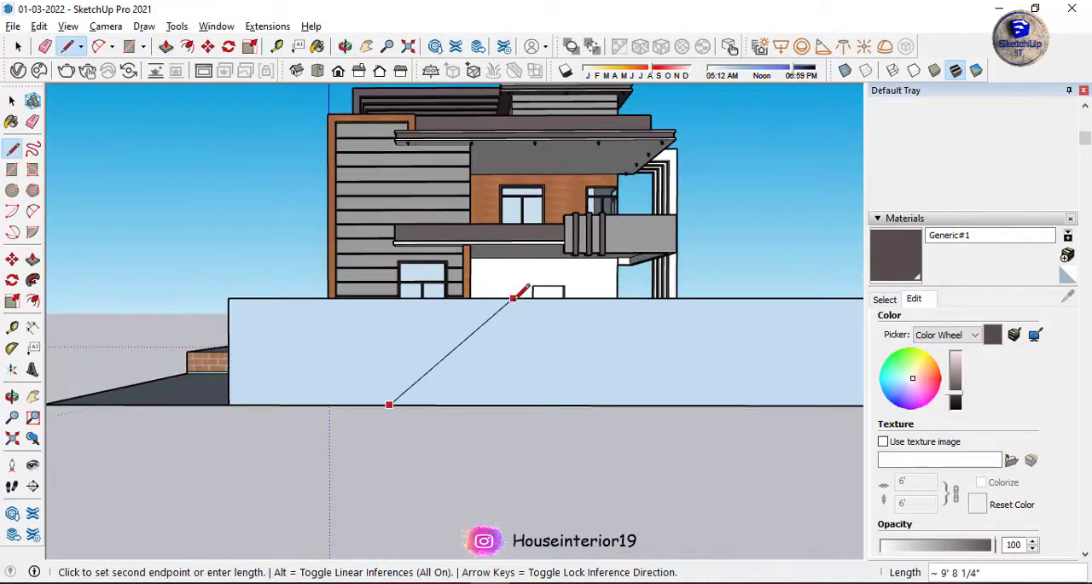
pyautogui.click(513, 298)
pyautogui.moveTo(503, 303); pyautogui.dragTo(248, 349, button='middle')
pyautogui.scroll(3, 210, 353)
pyautogui.press('space')
pyautogui.scroll(3, 171, 350)
pyautogui.press('p')
pyautogui.click(85, 337)
pyautogui.moveTo(85, 334); pyautogui.dragTo(383, 466, button='middle')
pyautogui.scroll(3, 383, 466)
pyautogui.press('m')
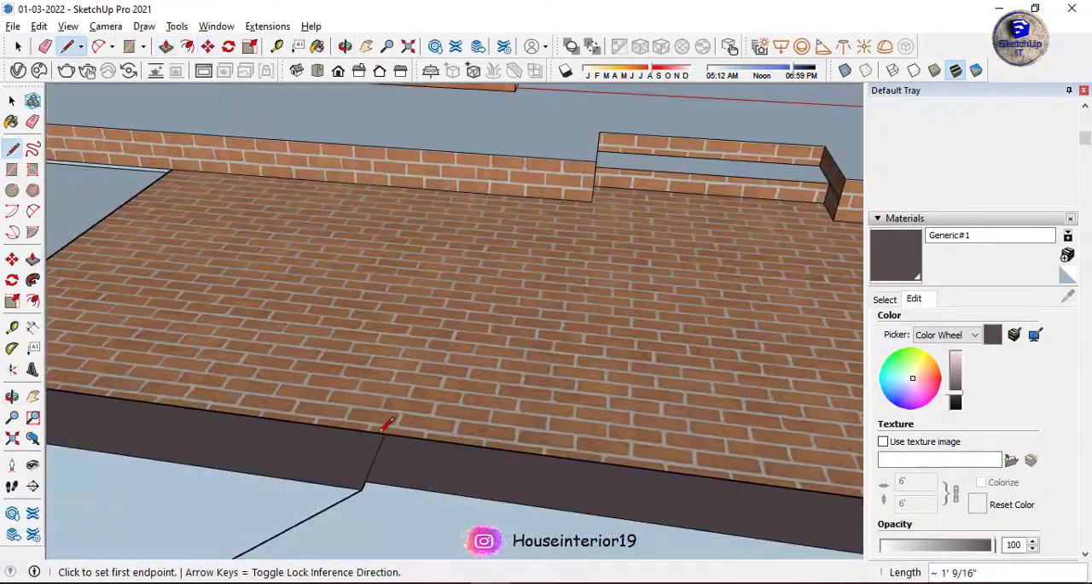
# Raise the wall section left of the diagonal with Push/Pull and draw a line from its upper corner to the diagonal's base.
pyautogui.press('p')
pyautogui.click(360, 451)
pyautogui.click(364, 358)
pyautogui.scroll(-5, 363, 397)
pyautogui.moveTo(363, 397); pyautogui.dragTo(459, 259, button='middle')
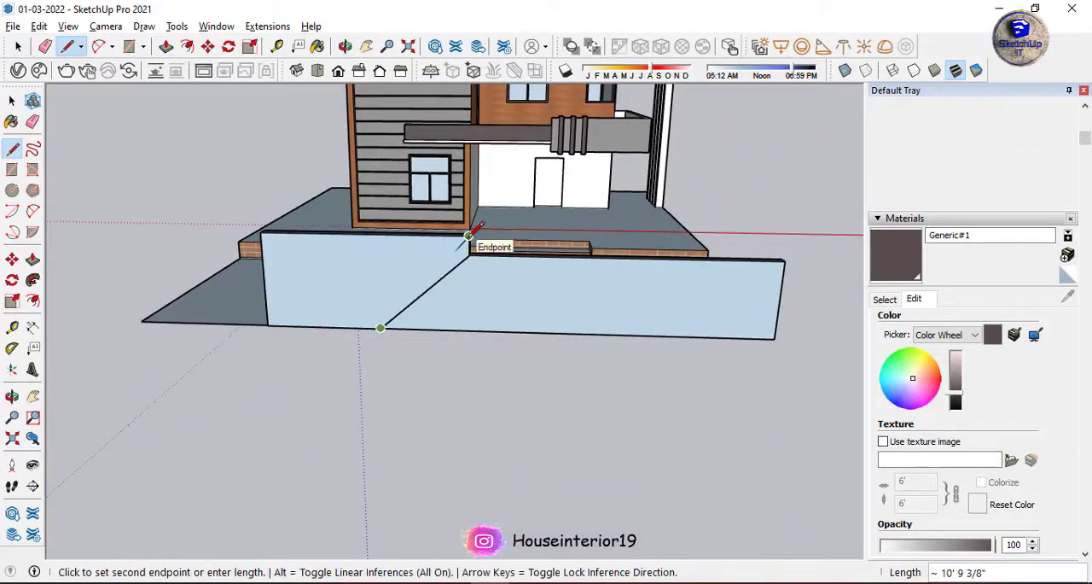
pyautogui.click(242, 356)
pyautogui.scroll(-2, 430, 157)
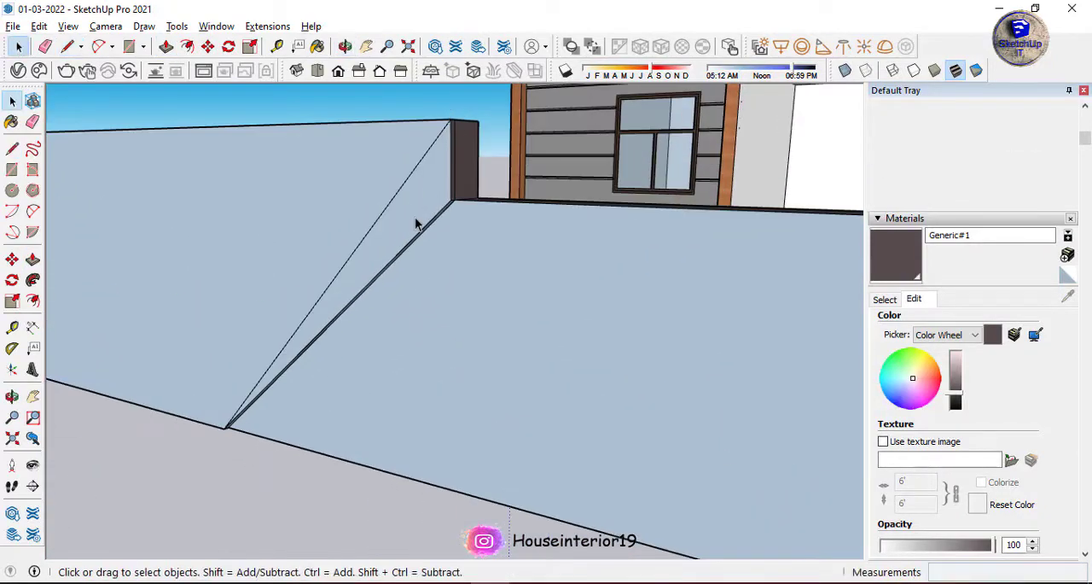
# Erase the leftover edges at the end of the raised wall section to leave one straight slant.
pyautogui.press('e')
pyautogui.moveTo(430, 227); pyautogui.dragTo(434, 210, button='middle')
pyautogui.scroll(2, 461, 200)
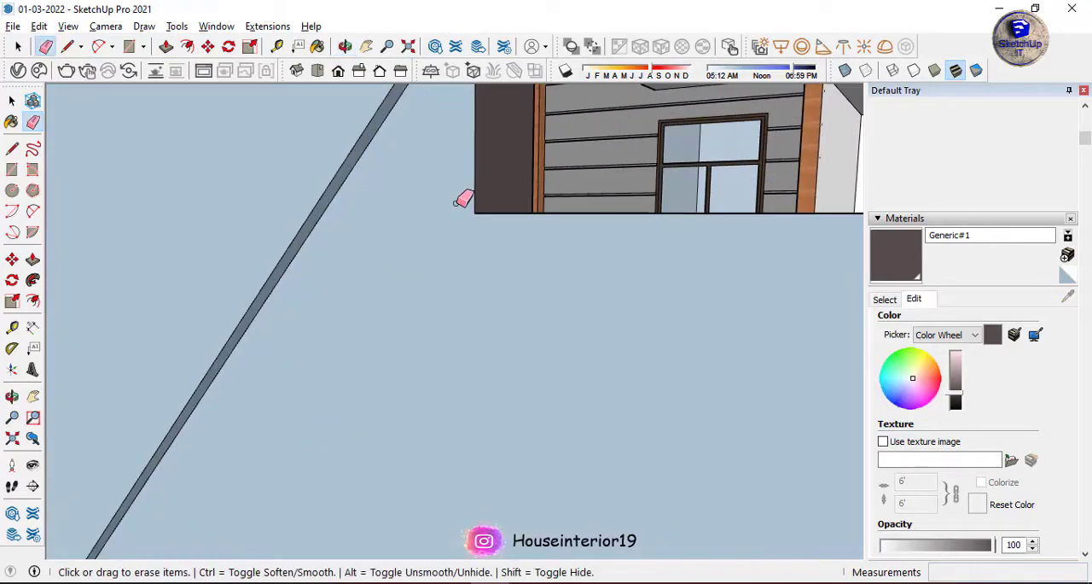
pyautogui.click(384, 192)
pyautogui.click(573, 192)
pyautogui.scroll(-2, 578, 195)
pyautogui.moveTo(577, 196); pyautogui.dragTo(156, 251, button='middle')
pyautogui.scroll(-5, 555, 254)
pyautogui.scroll(6, 162, 249)
pyautogui.scroll(2, 257, 243)
pyautogui.click(271, 265)
pyautogui.moveTo(271, 265); pyautogui.dragTo(358, 243, button='middle')
# Draw a line across the raised section's slanted end and adjust the section's faces with Push/Pull by about 2 1/4".
pyautogui.press('l')
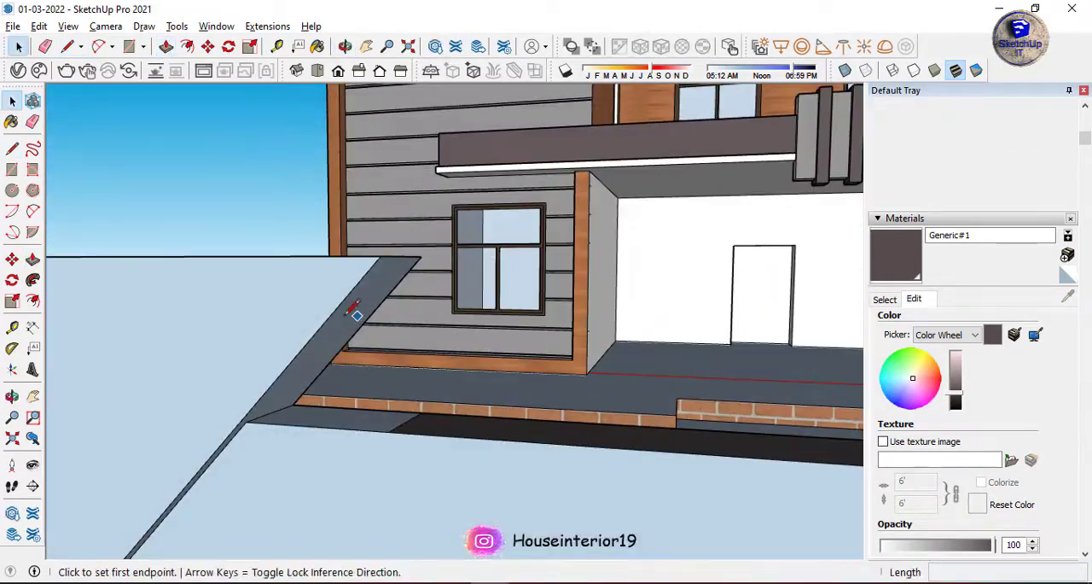
pyautogui.click(356, 313)
pyautogui.scroll(-5, 356, 313)
pyautogui.click(327, 341)
pyautogui.moveTo(327, 340)
pyautogui.mouseDown(button='middle')
pyautogui.moveTo(260, 339)
pyautogui.moveTo(269, 320)
pyautogui.mouseUp(button='middle')
pyautogui.press('p')
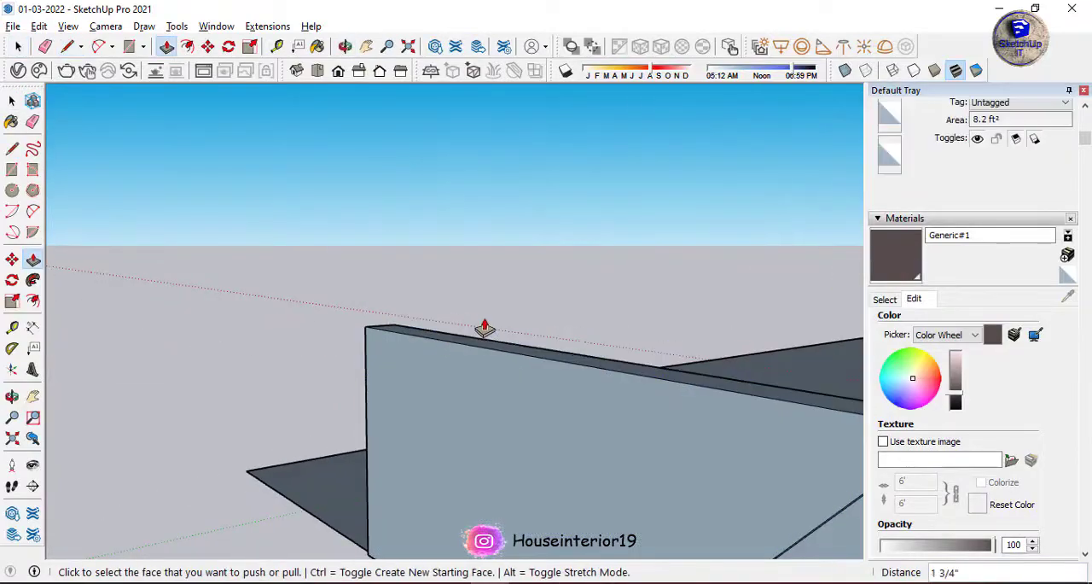
pyautogui.moveTo(484, 328); pyautogui.dragTo(458, 317, button='middle')
pyautogui.scroll(2, 458, 316)
pyautogui.click(460, 317)
pyautogui.click(402, 278)
pyautogui.scroll(-7, 402, 278)
pyautogui.moveTo(402, 278); pyautogui.dragTo(419, 301, button='middle')
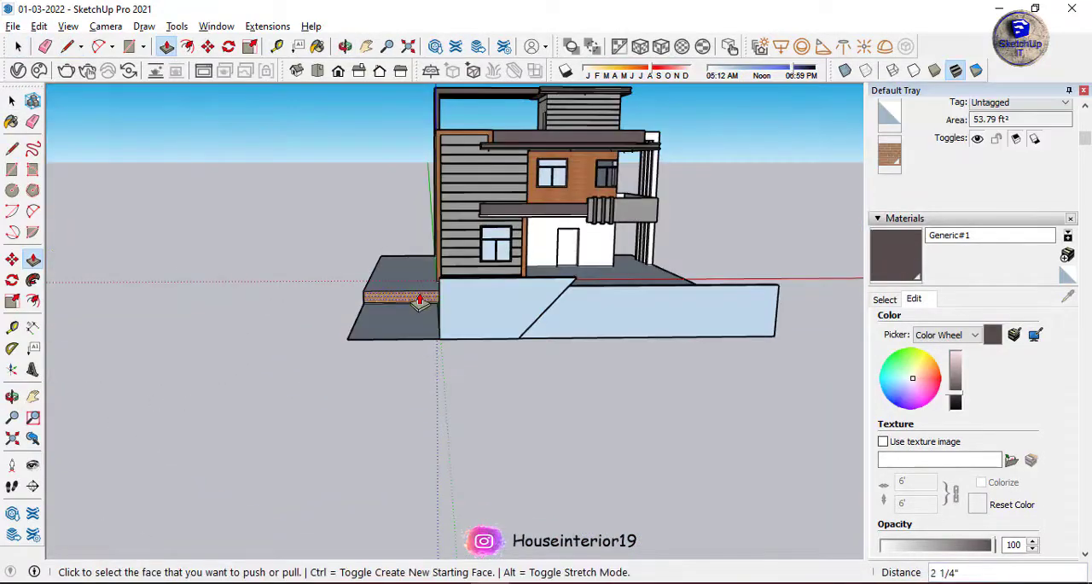
# Draw a vertical dividing line down the lower wall's front face and erase the stray edges along its base.
pyautogui.scroll(5, 613, 293)
pyautogui.moveTo(573, 295)
pyautogui.mouseDown(button='middle')
pyautogui.moveTo(534, 301)
pyautogui.moveTo(372, 409)
pyautogui.moveTo(161, 325)
pyautogui.moveTo(183, 427)
pyautogui.mouseUp(button='middle')
pyautogui.press('l')
pyautogui.click(589, 198)
pyautogui.scroll(5, 358, 420)
pyautogui.click(324, 427)
pyautogui.scroll(-5, 324, 427)
pyautogui.scroll(4, 192, 436)
pyautogui.press('e')
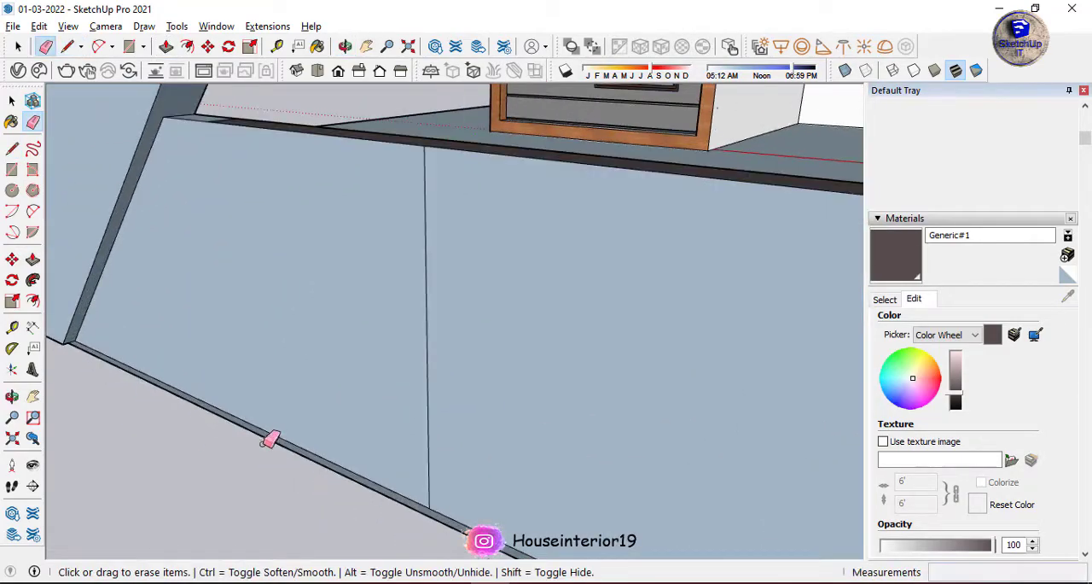
pyautogui.scroll(-6, 330, 293)
pyautogui.moveTo(330, 293); pyautogui.dragTo(582, 315, button='middle')
pyautogui.press('space')
pyautogui.scroll(-2, 492, 236)
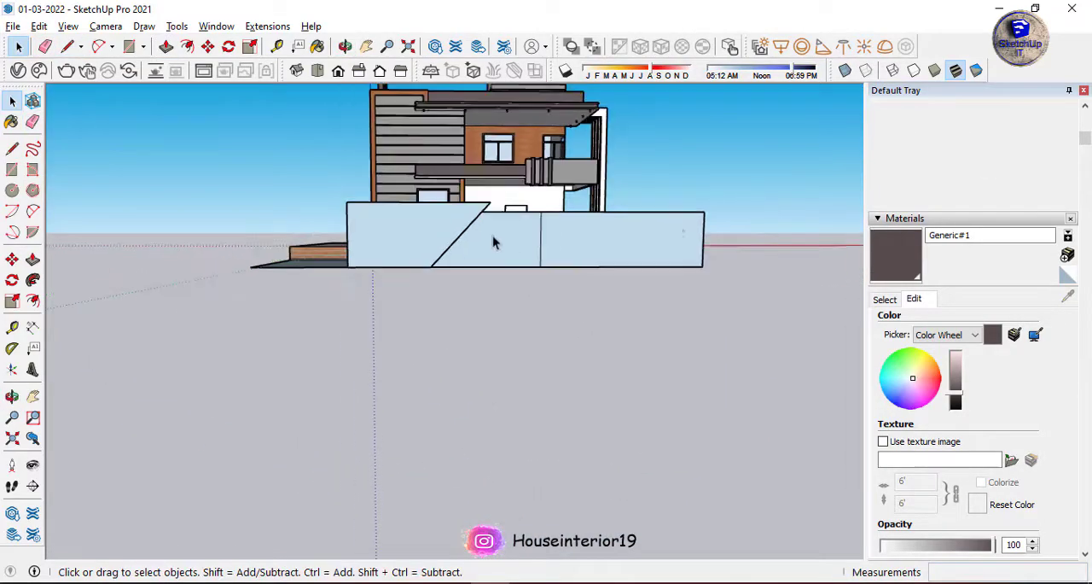
# Draw a narrow full-height vertical strip on the lower wall's front face and copy it sideways along the wall.
pyautogui.scroll(5, 551, 239)
pyautogui.moveTo(551, 239); pyautogui.dragTo(580, 252, button='middle')
pyautogui.scroll(1, 512, 226)
pyautogui.press('r')
pyautogui.click(459, 209)
pyautogui.scroll(5, 452, 350)
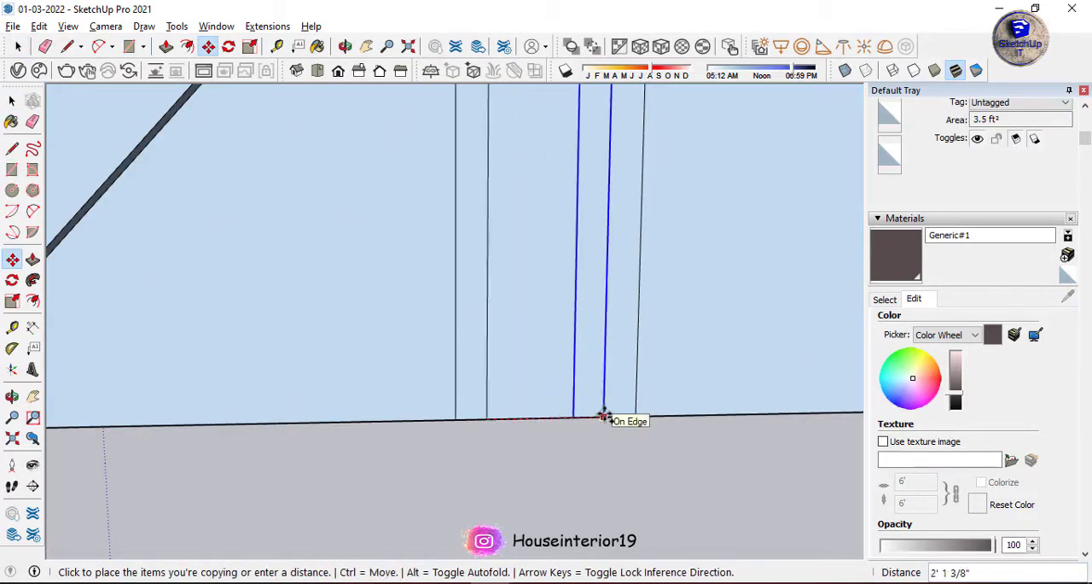
pyautogui.scroll(-3, 570, 419)
pyautogui.moveTo(563, 413); pyautogui.dragTo(470, 350, button='middle')
pyautogui.scroll(3, 488, 406)
# Select the three alternating vertical strips on the lower wall and paint them with Generic#1.
pyautogui.press('space')
pyautogui.click(466, 413)
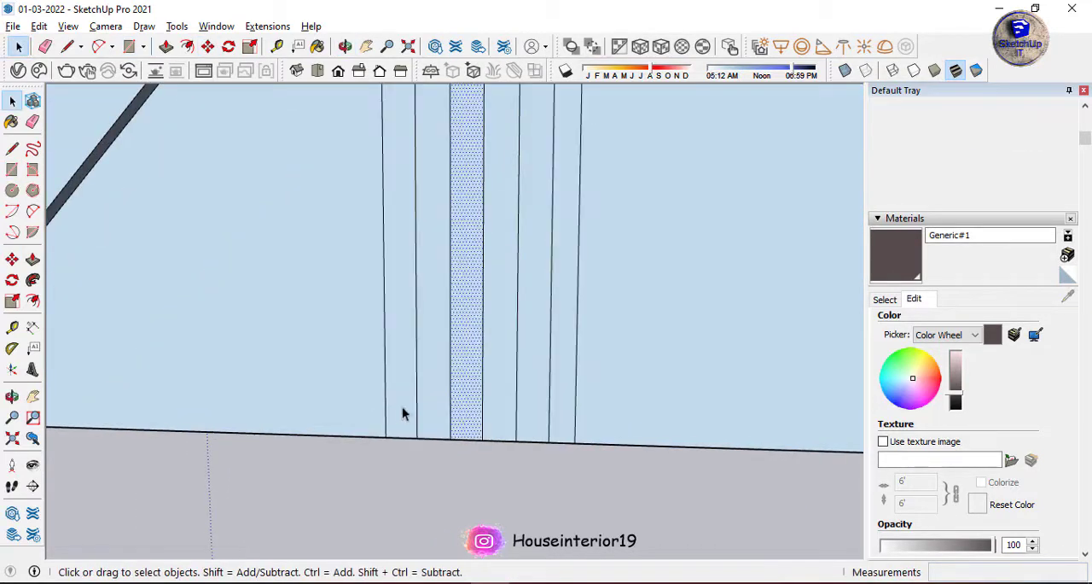
pyautogui.click(18, 70)
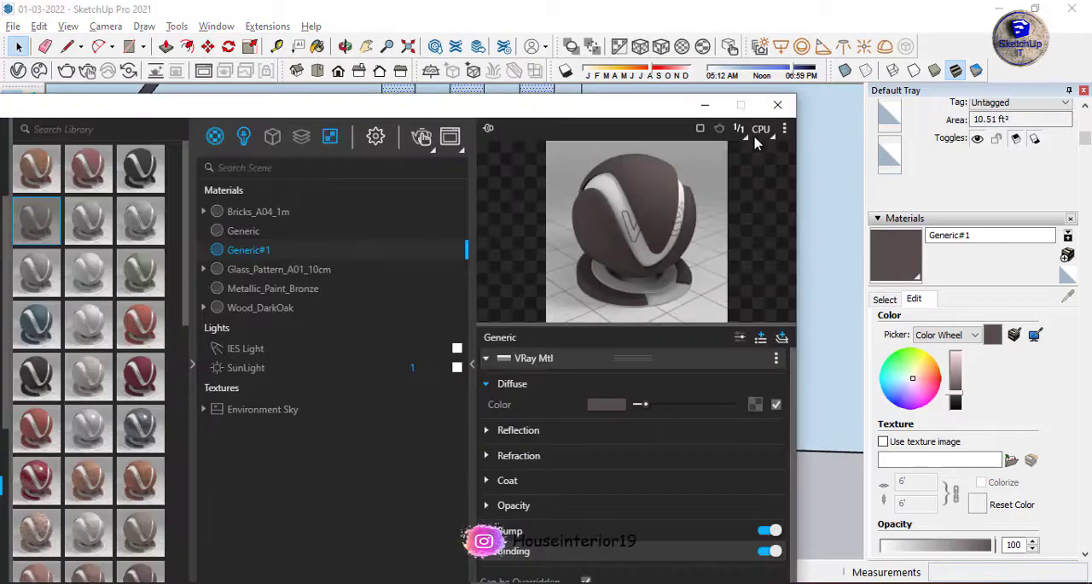
pyautogui.click(780, 105)
pyautogui.press('b')
pyautogui.click(401, 198)
pyautogui.press('space')
# Extrude the three dark vertical strips on the lower wall outward into projecting fins.
pyautogui.scroll(-5, 328, 269)
pyautogui.moveTo(341, 281); pyautogui.dragTo(435, 282, button='middle')
pyautogui.scroll(3, 449, 277)
pyautogui.scroll(3, 444, 295)
pyautogui.press('p')
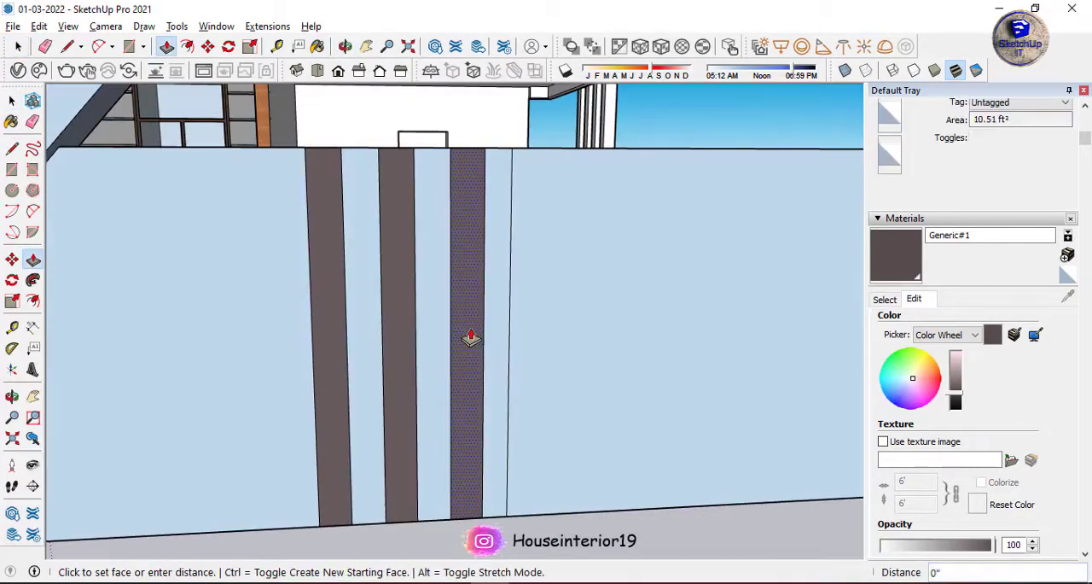
pyautogui.scroll(-3, 451, 340)
pyautogui.moveTo(451, 340); pyautogui.dragTo(351, 272, button='middle')
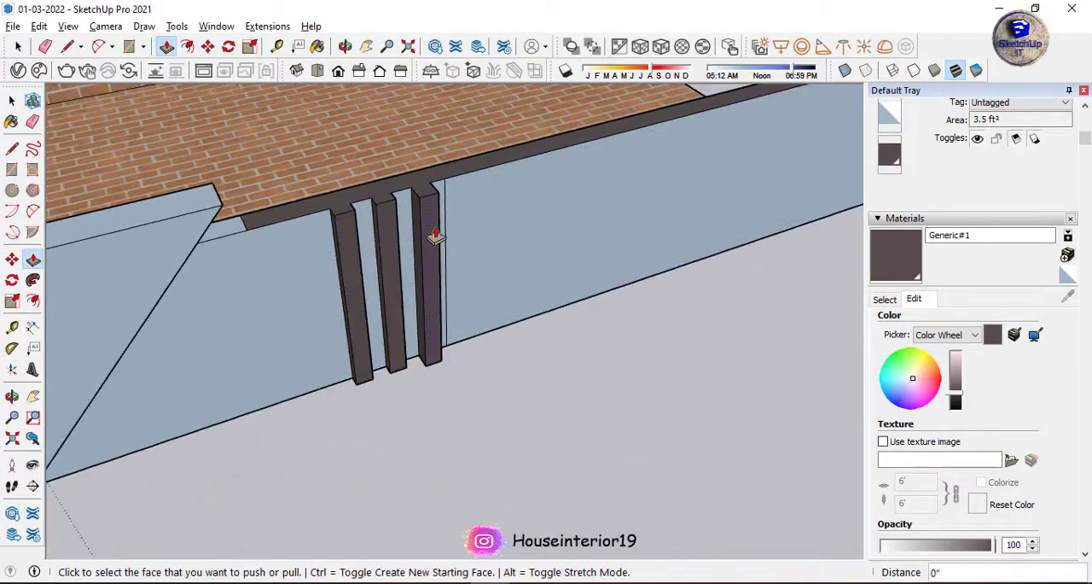
# Raise the top faces of the three fins about 3 3/4" above the wall's top.
pyautogui.scroll(3, 435, 236)
pyautogui.press('l')
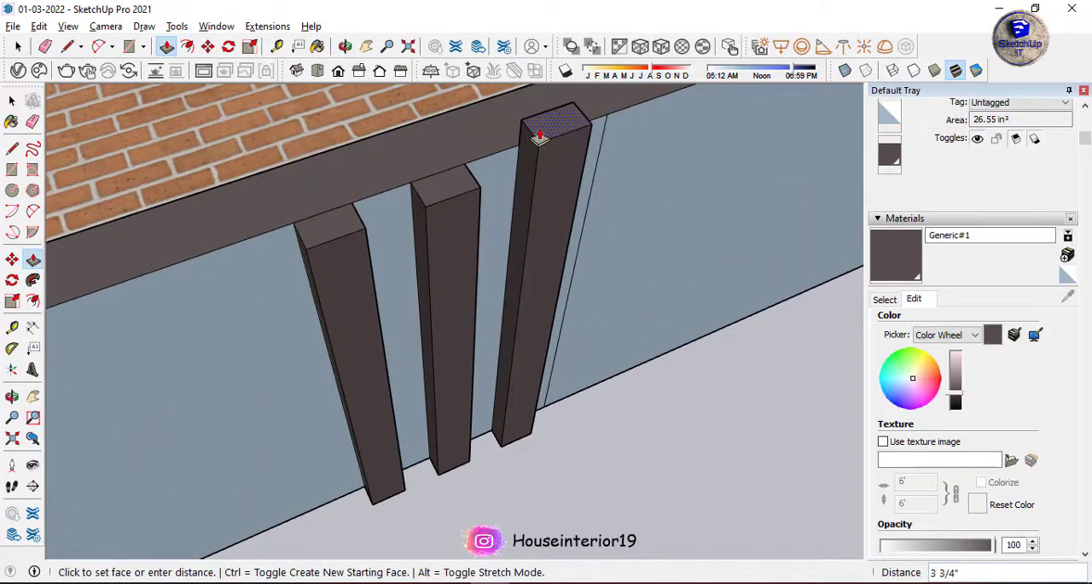
pyautogui.click(441, 162)
pyautogui.moveTo(358, 223); pyautogui.dragTo(550, 232, button='middle')
pyautogui.scroll(-8, 373, 115)
pyautogui.moveTo(373, 115); pyautogui.dragTo(227, 168, button='middle')
pyautogui.scroll(2, 227, 168)
pyautogui.scroll(-5, 227, 168)
# Paint the lower wall's faces between the slanted section and the fins, and around the fins, with the Generic material.
pyautogui.click(18, 71)
pyautogui.click(311, 231)
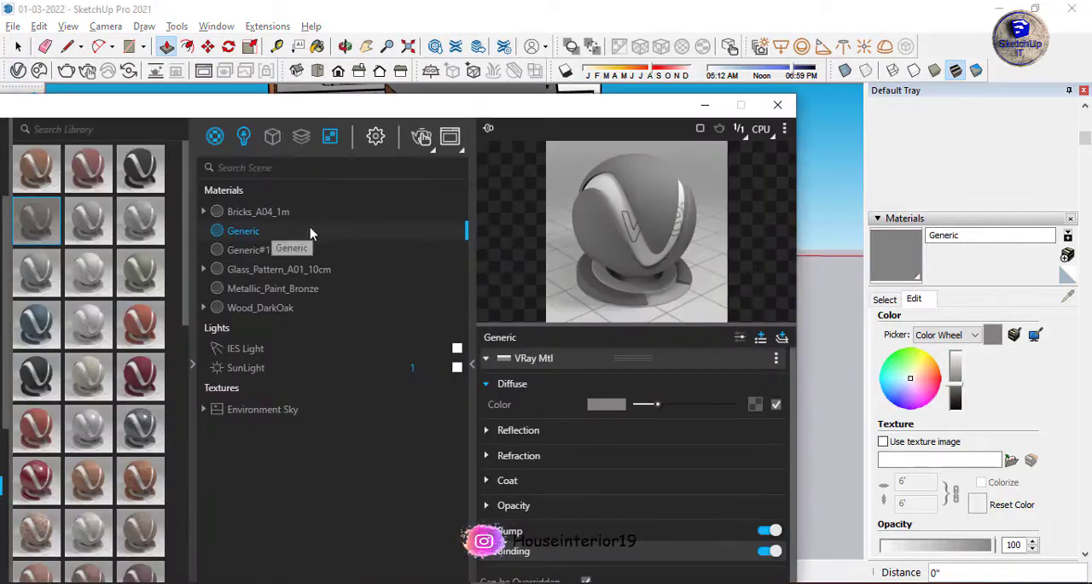
pyautogui.click(782, 105)
pyautogui.press('b')
pyautogui.click(285, 244)
pyautogui.scroll(6, 365, 238)
pyautogui.click(398, 210)
pyautogui.scroll(-4, 422, 353)
pyautogui.scroll(-3, 426, 350)
pyautogui.click(11, 101)
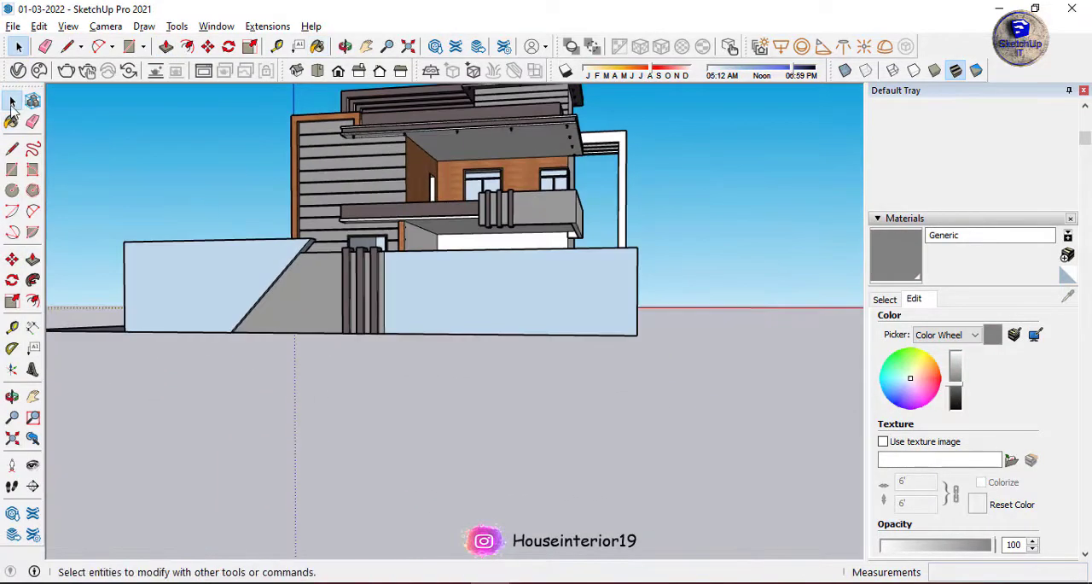
# Draw a rectangle on the wall's top beside the fins and pull it up about 1' 9 13/16" into a post.
pyautogui.scroll(2, 375, 270)
pyautogui.scroll(-5, 319, 282)
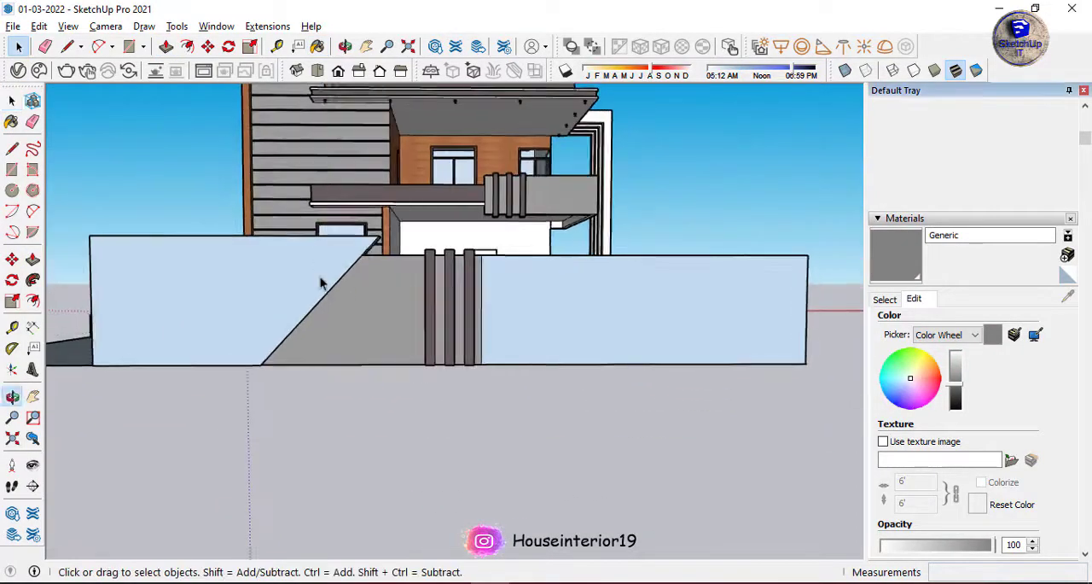
pyautogui.scroll(1, 286, 276)
pyautogui.scroll(6, 286, 276)
pyautogui.press('r')
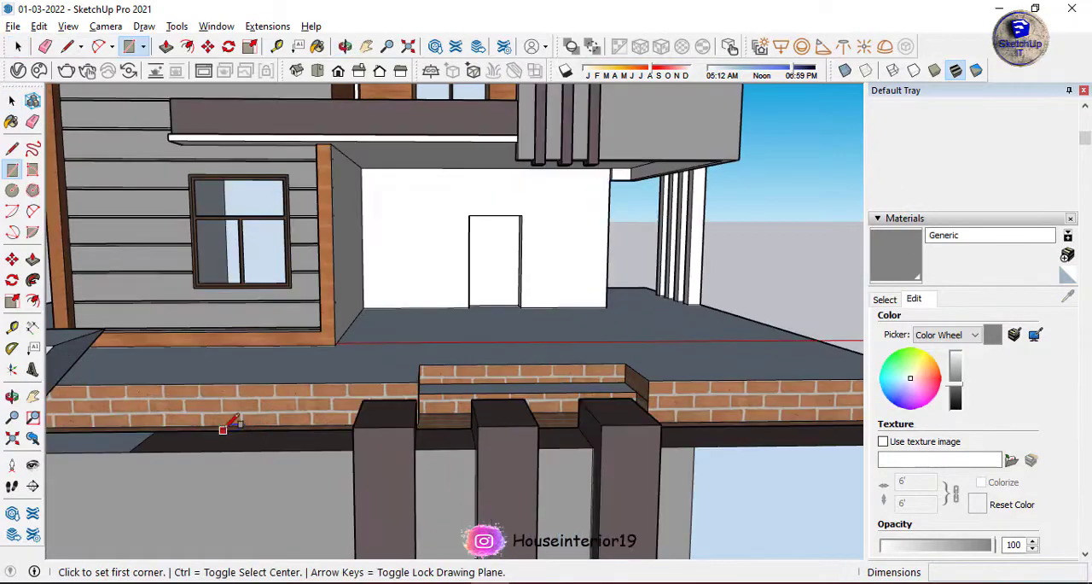
pyautogui.press('p')
pyautogui.moveTo(253, 313); pyautogui.dragTo(122, 314, button='middle')
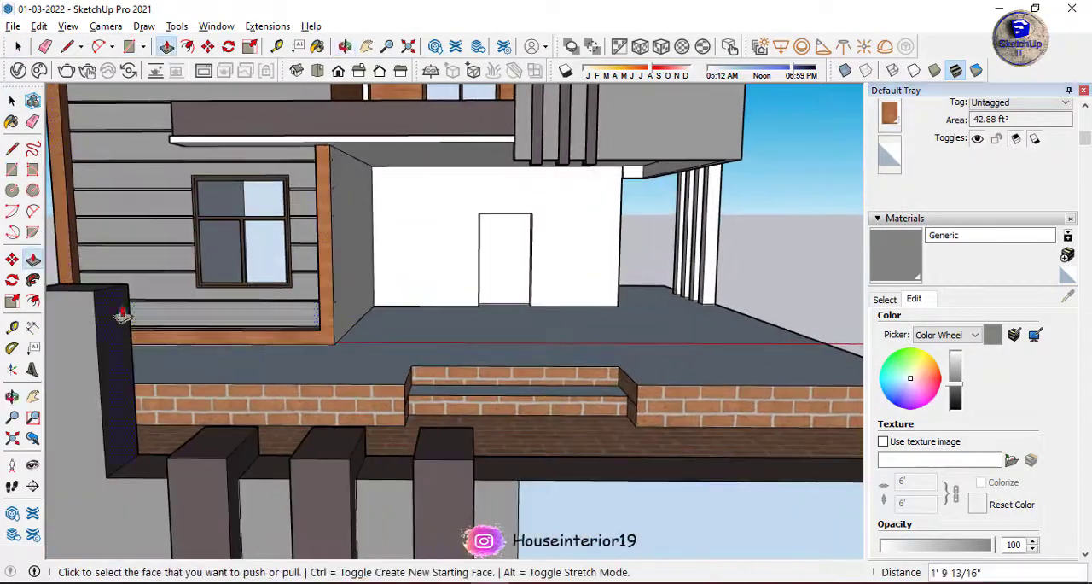
# Extend the upper part of the post's side face about 22' 11 7/16" as a beam to the wall's far end.
pyautogui.click(101, 340)
pyautogui.scroll(-6, 100, 340)
pyautogui.click(341, 334)
pyautogui.scroll(4, 310, 282)
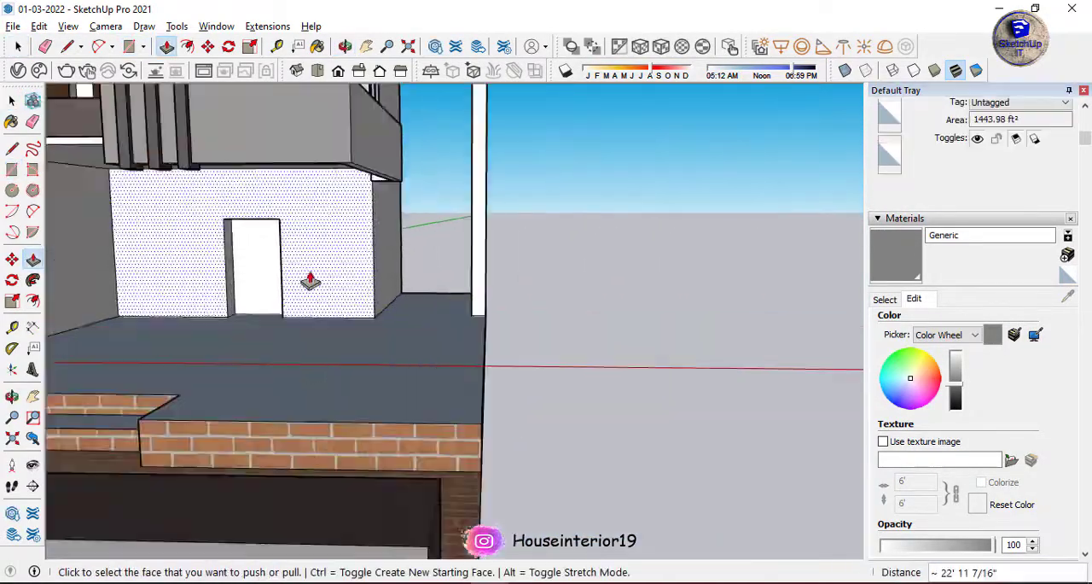
# Pull the underside of the beam's far end down about 1' 2 9/16" to the top of the wall.
pyautogui.scroll(-3, 310, 280)
pyautogui.moveTo(367, 205); pyautogui.dragTo(390, 135, button='middle')
pyautogui.scroll(2, 389, 174)
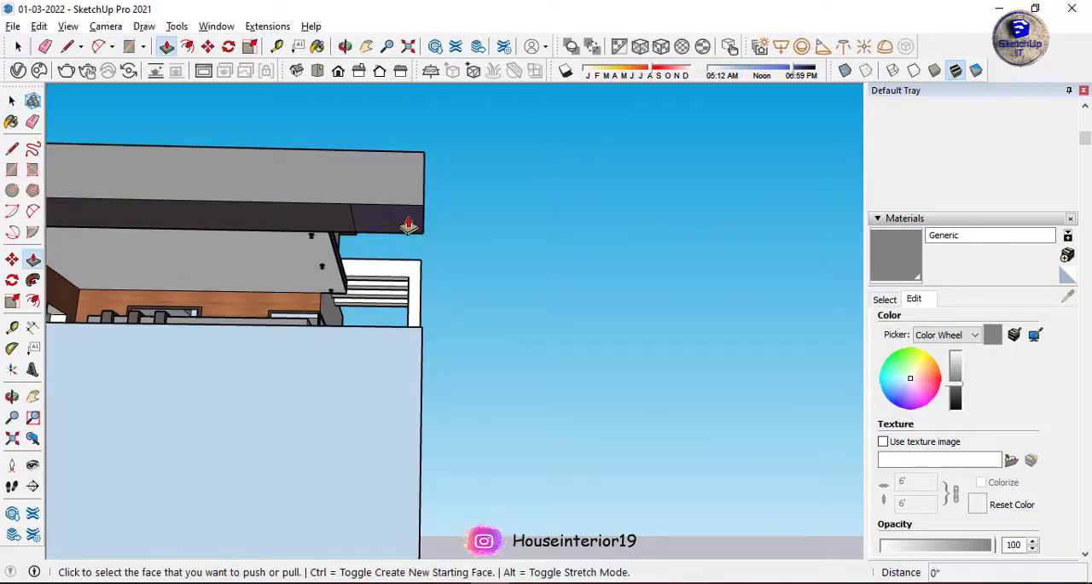
pyautogui.moveTo(382, 326); pyautogui.dragTo(381, 358, button='middle')
pyautogui.click(382, 359)
pyautogui.scroll(-5, 452, 333)
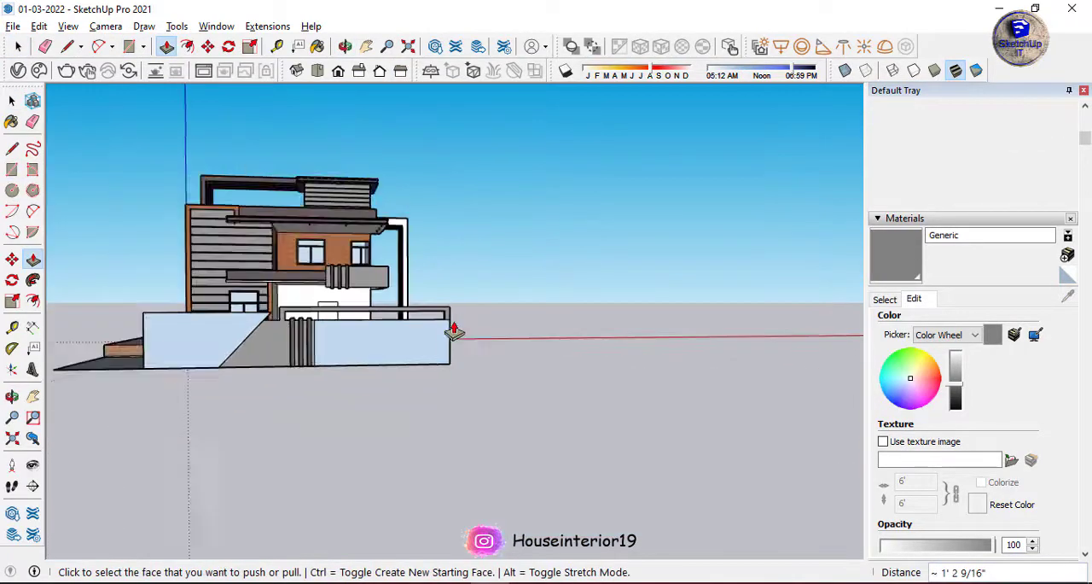
# Draw the end post's edge down the wall face and erase the seam between the post and the wall.
pyautogui.scroll(5, 448, 342)
pyautogui.press('l')
pyautogui.click(447, 251)
pyautogui.press('e')
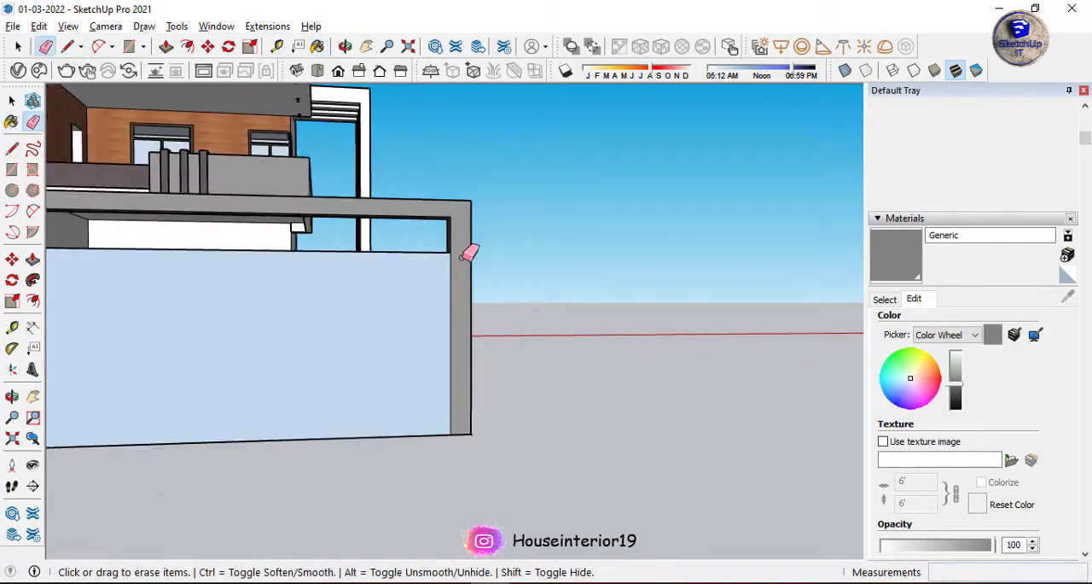
# Draw a vertical strip about 1' 7 9/16" wide over the full height of the blue wall face and paint it with Generic.
pyautogui.scroll(-4, 429, 405)
pyautogui.scroll(5, 447, 307)
pyautogui.press('r')
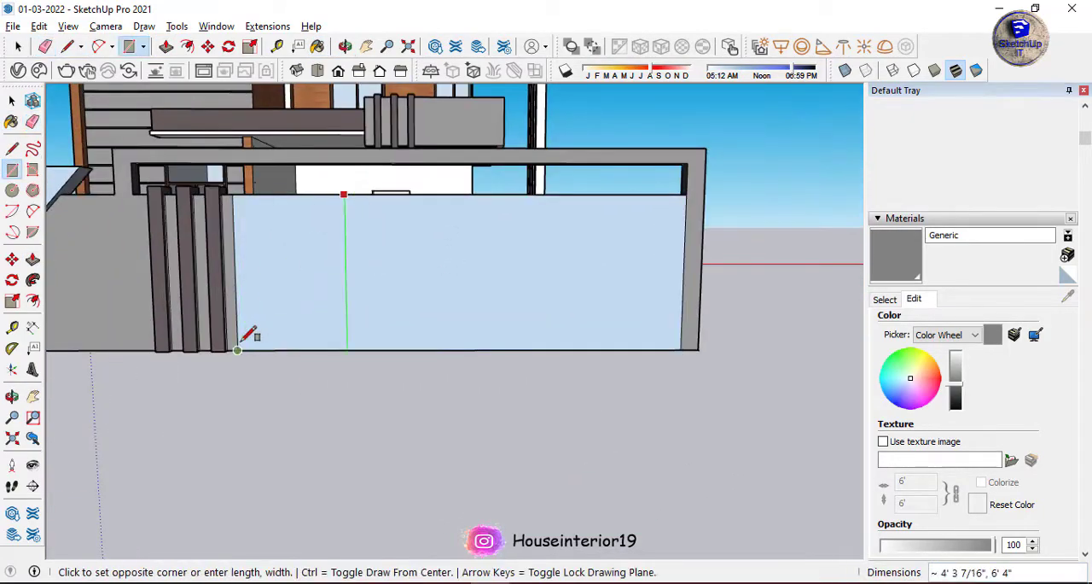
pyautogui.click(388, 348)
pyautogui.press('space')
pyautogui.scroll(2, 375, 324)
pyautogui.moveTo(376, 298); pyautogui.dragTo(359, 339, button='middle')
pyautogui.scroll(3, 359, 339)
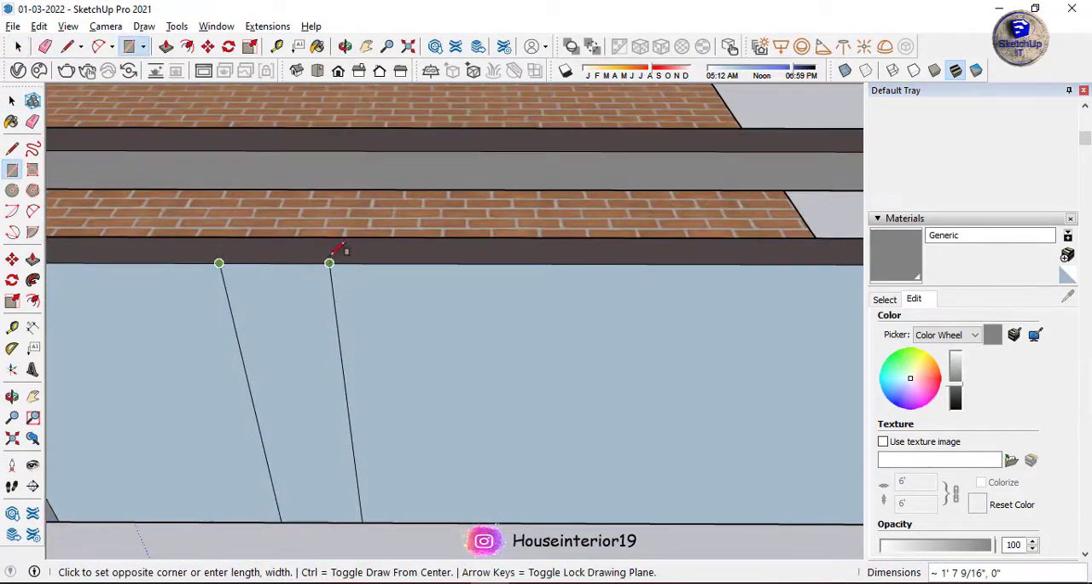
pyautogui.click(12, 128)
pyautogui.click(295, 327)
# Pull the grey strip forward into an intermediate post and raise it to meet the underside of the beam.
pyautogui.press('space')
pyautogui.moveTo(295, 326); pyautogui.dragTo(325, 271, button='middle')
pyautogui.press('p')
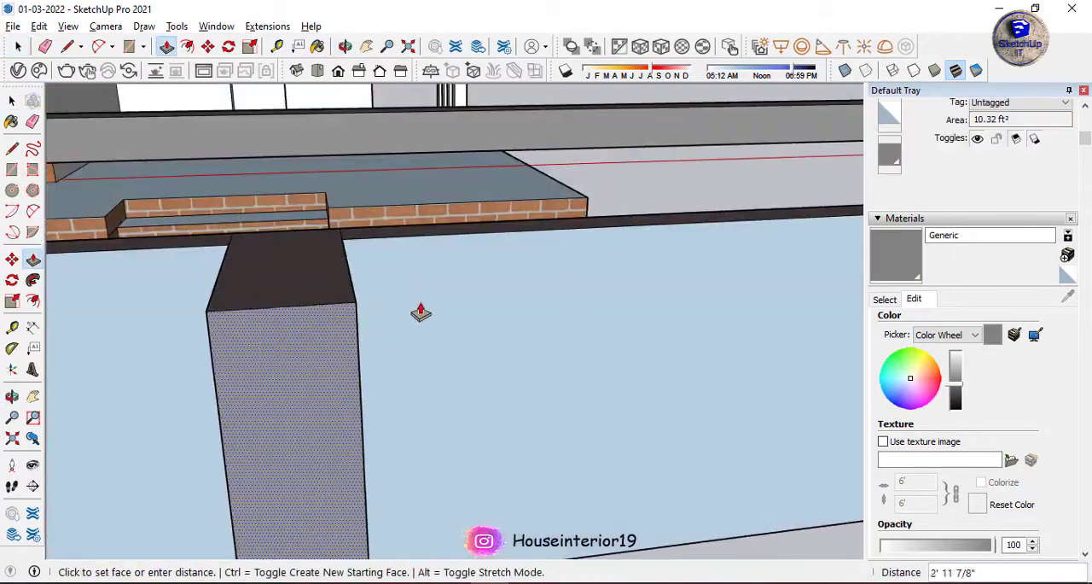
pyautogui.scroll(-5, 421, 312)
pyautogui.moveTo(417, 242)
pyautogui.mouseDown(button='middle')
pyautogui.moveTo(396, 327)
pyautogui.moveTo(371, 268)
pyautogui.moveTo(273, 212)
pyautogui.moveTo(210, 361)
pyautogui.moveTo(366, 349)
pyautogui.moveTo(377, 323)
pyautogui.moveTo(220, 282)
pyautogui.moveTo(614, 295)
pyautogui.moveTo(512, 317)
pyautogui.mouseUp(button='middle')
pyautogui.scroll(2, 397, 327)
pyautogui.click(394, 328)
pyautogui.scroll(-4, 366, 259)
pyautogui.scroll(3, 210, 361)
pyautogui.scroll(-3, 377, 322)
pyautogui.scroll(5, 377, 324)
# Draw a line across the base of the frame's post beside the slanted wall to separate it from the wall.
pyautogui.press('l')
pyautogui.click(415, 362)
pyautogui.click(464, 364)
pyautogui.moveTo(464, 364); pyautogui.dragTo(633, 362, button='middle')
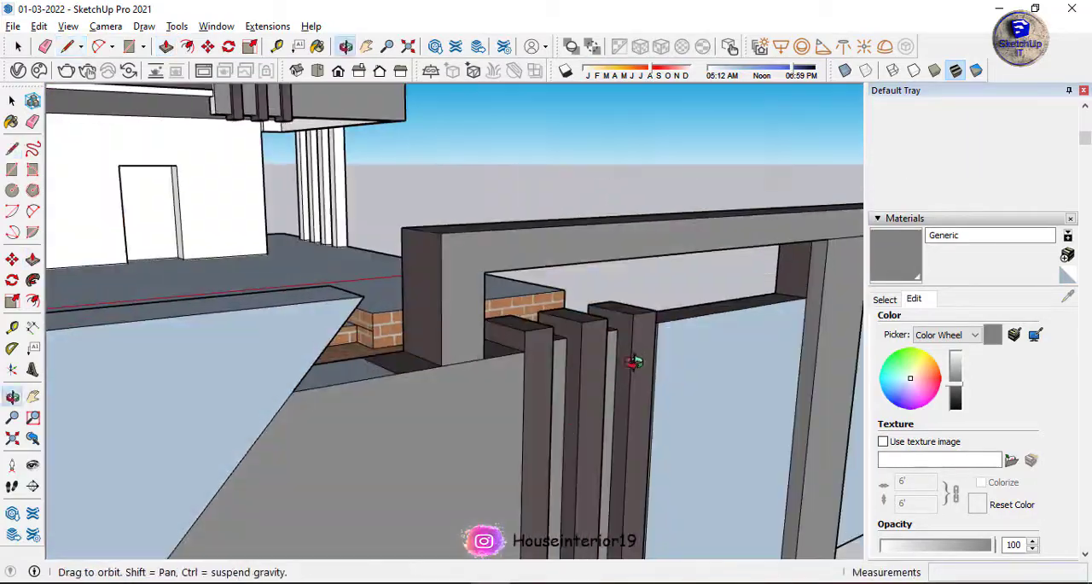
pyautogui.click(711, 376)
pyautogui.moveTo(711, 376); pyautogui.dragTo(304, 285, button='middle')
# Pull the frame's front face forward about 4 7/16" and extend the underside of the post beside the fins to the ground.
pyautogui.scroll(4, 304, 287)
pyautogui.moveTo(311, 401); pyautogui.dragTo(307, 333, button='middle')
pyautogui.click(312, 333)
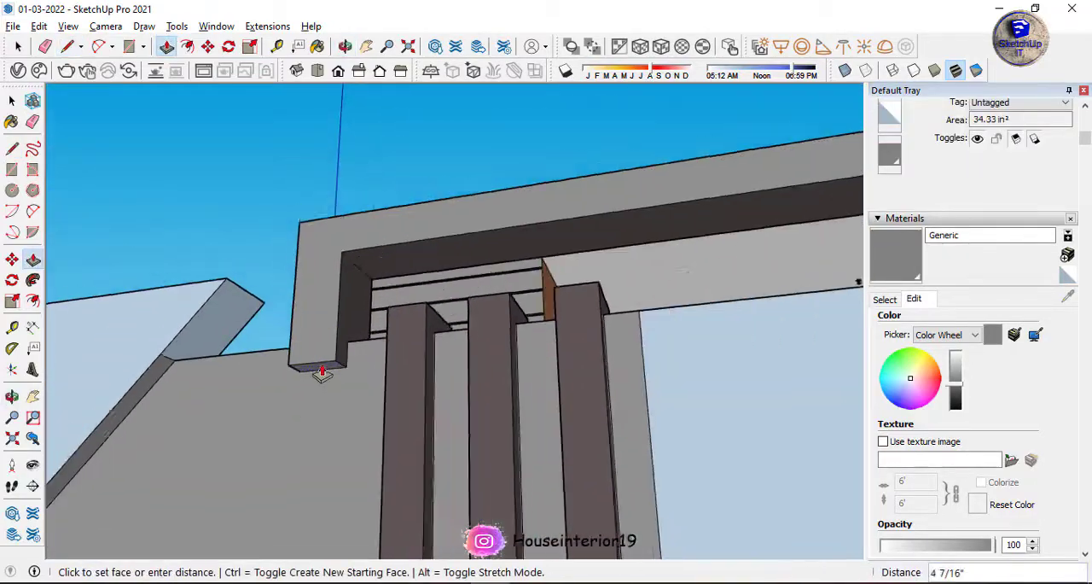
pyautogui.click(324, 373)
pyautogui.scroll(-5, 324, 373)
pyautogui.moveTo(324, 372); pyautogui.dragTo(300, 324, button='middle')
# Push the wall panel between the intermediate post and the end post back to recess it within the frame.
pyautogui.scroll(-4, 300, 324)
pyautogui.moveTo(440, 365); pyautogui.dragTo(388, 349, button='middle')
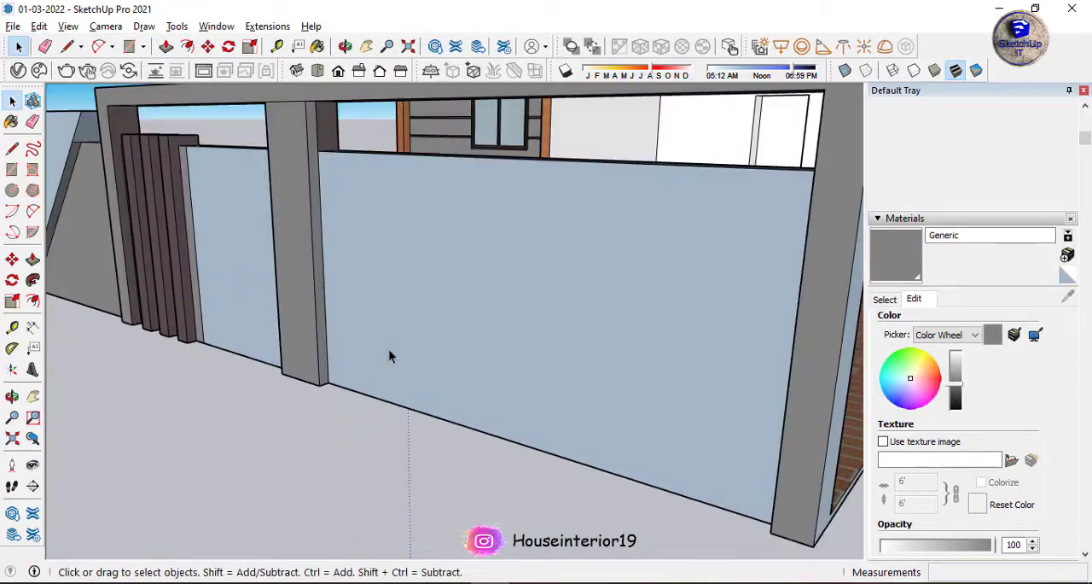
pyautogui.click(389, 349)
pyautogui.press('p')
pyautogui.click(427, 346)
pyautogui.click(456, 344)
pyautogui.moveTo(457, 342); pyautogui.dragTo(585, 252, button='middle')
pyautogui.press('f')
pyautogui.click(580, 380)
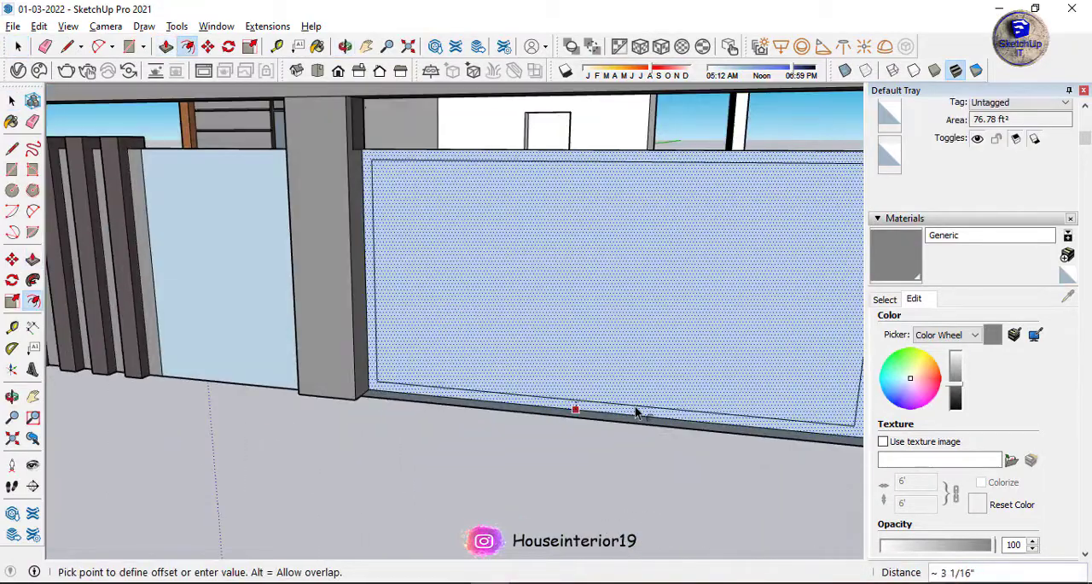
pyautogui.click(636, 413)
pyautogui.scroll(-3, 531, 300)
pyautogui.hotkey('ctrl', 'z')
# Divide the recessed panel into two gate leaves with a vertical line and offset each leaf's border inward.
pyautogui.click(586, 161)
pyautogui.click(582, 340)
pyautogui.press('f')
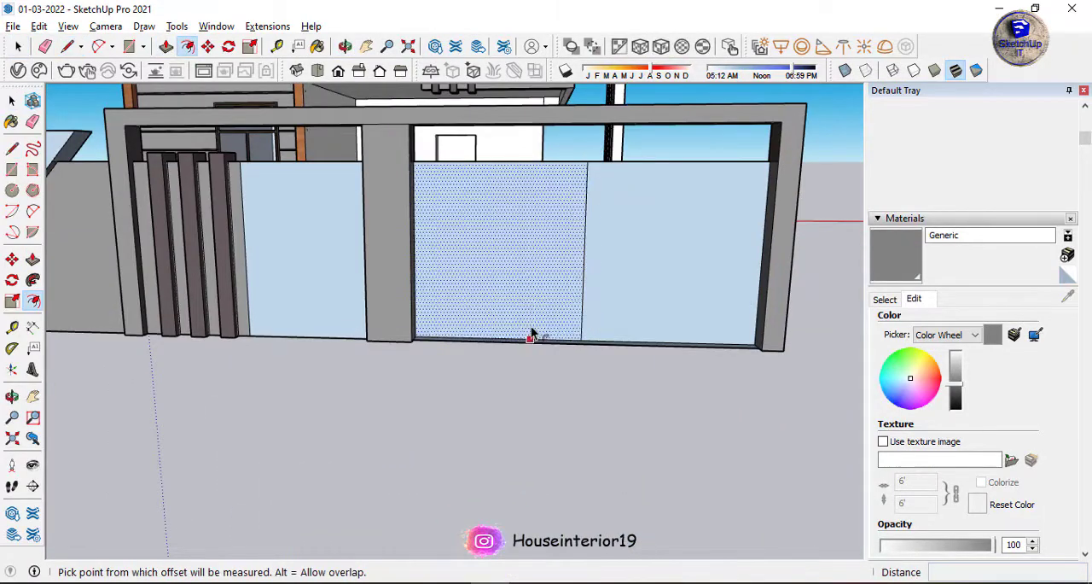
pyautogui.doubleClick(531, 334)
# Draw three diagonal pattern lines inside the inset border of the gate leaf beside the intermediate post.
pyautogui.scroll(2, 521, 293)
pyautogui.press('l')
pyautogui.click(396, 139)
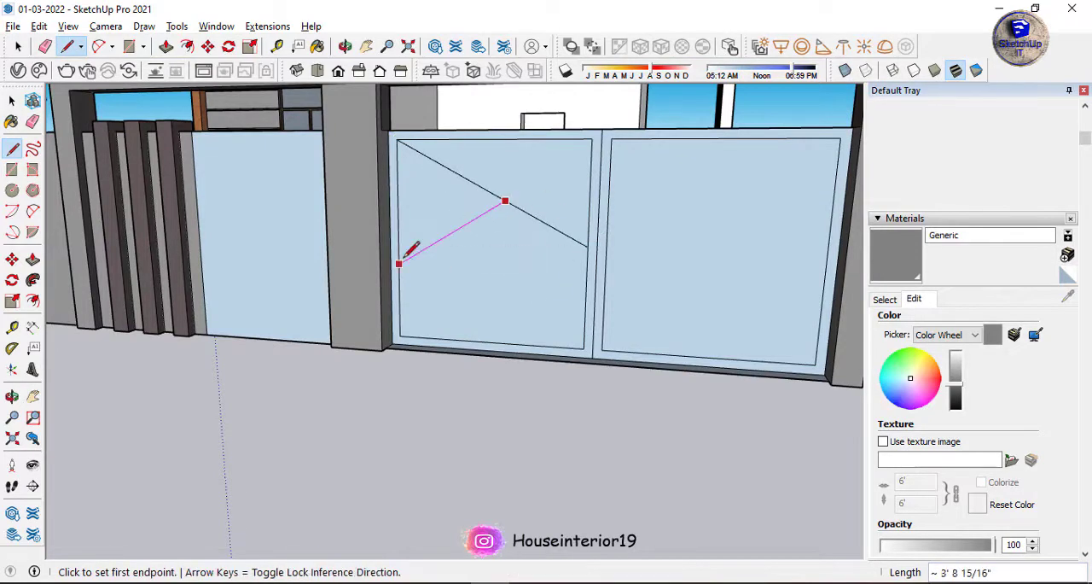
# Copy the diagonal pattern into the other gate leaf, aligned to the corner of its inset border.
pyautogui.click(597, 154)
pyautogui.press('ctrl')
pyautogui.click(612, 139)
pyautogui.press('space')
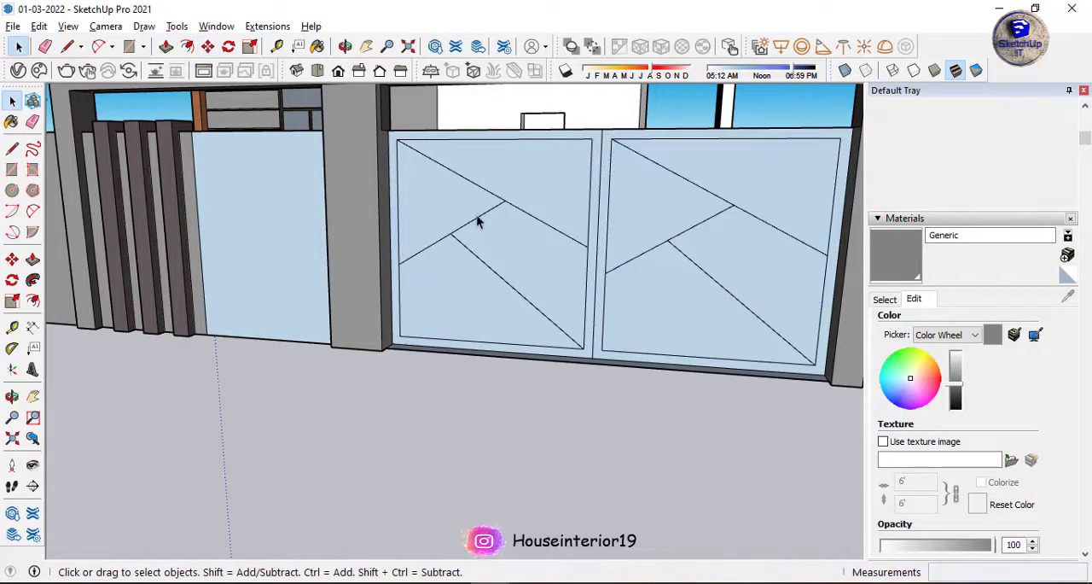
pyautogui.click(478, 217)
pyautogui.press('m')
pyautogui.scroll(2, 504, 200)
pyautogui.click(504, 200)
pyautogui.press('Escape')
pyautogui.moveTo(476, 208); pyautogui.dragTo(409, 247, button='middle')
pyautogui.press('m')
pyautogui.click(427, 228)
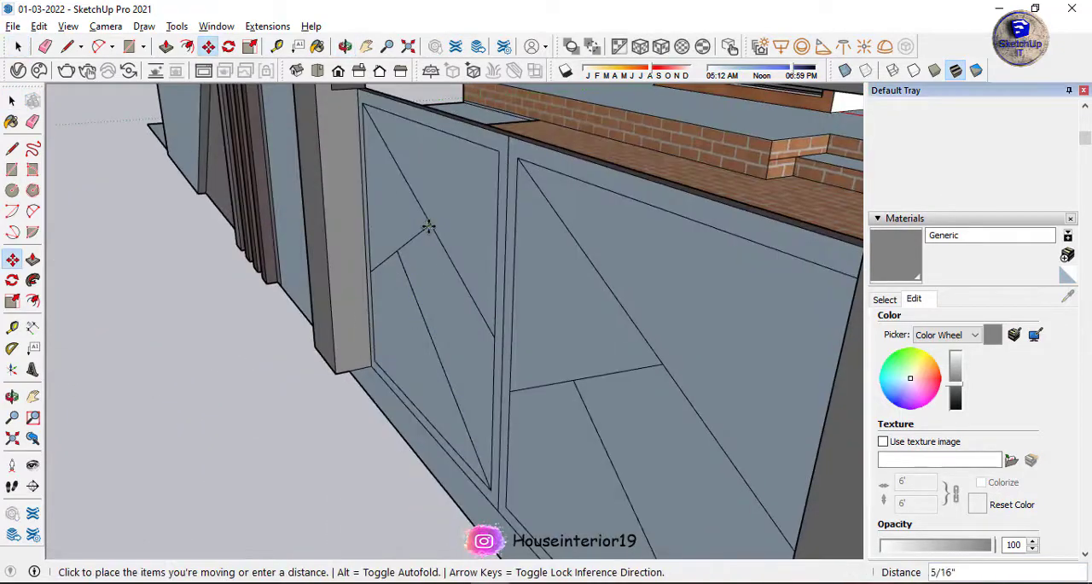
pyautogui.click(415, 233)
pyautogui.moveTo(433, 290); pyautogui.dragTo(517, 213, button='middle')
pyautogui.press('space')
pyautogui.scroll(-4, 443, 420)
pyautogui.moveTo(444, 421); pyautogui.dragTo(576, 342, button='middle')
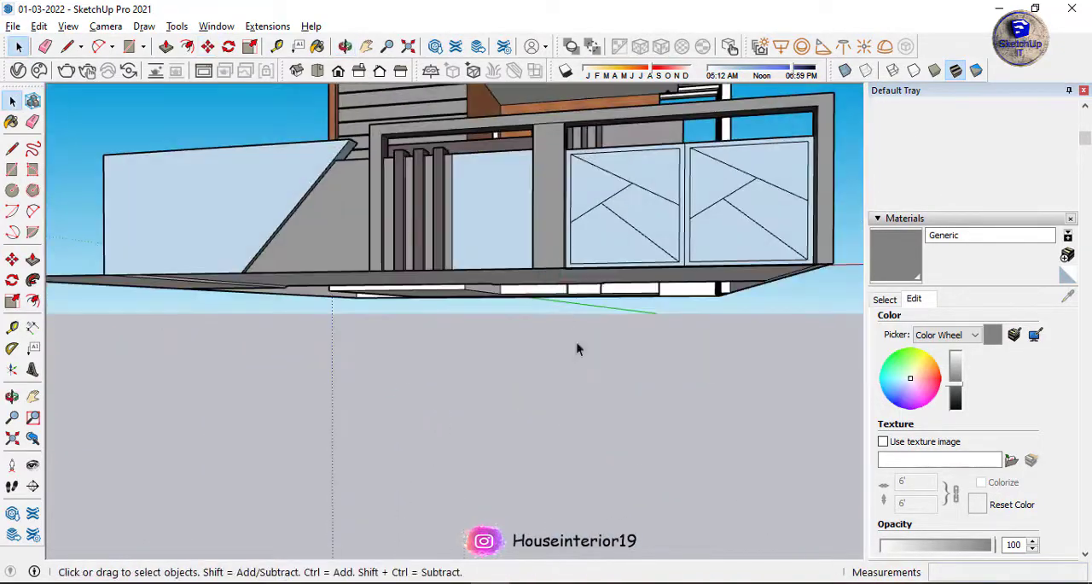
pyautogui.scroll(4, 654, 214)
pyautogui.doubleClick(512, 294)
pyautogui.doubleClick(589, 256)
pyautogui.doubleClick(735, 228)
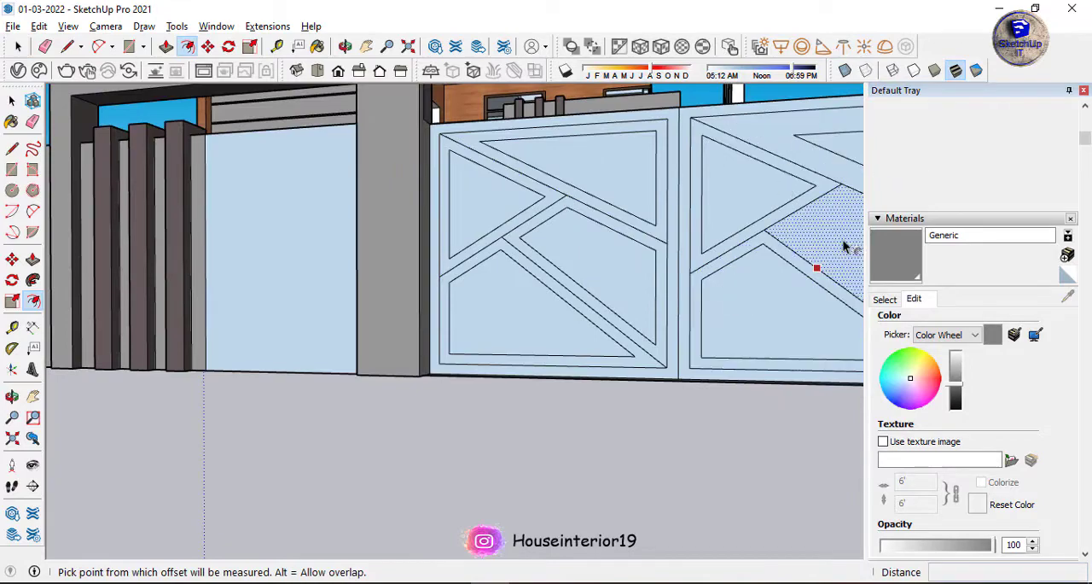
# Offset the edges of every pattern face in both gate leaves inward by a narrow, equal margin.
pyautogui.click(651, 234)
pyautogui.doubleClick(597, 252)
pyautogui.doubleClick(490, 209)
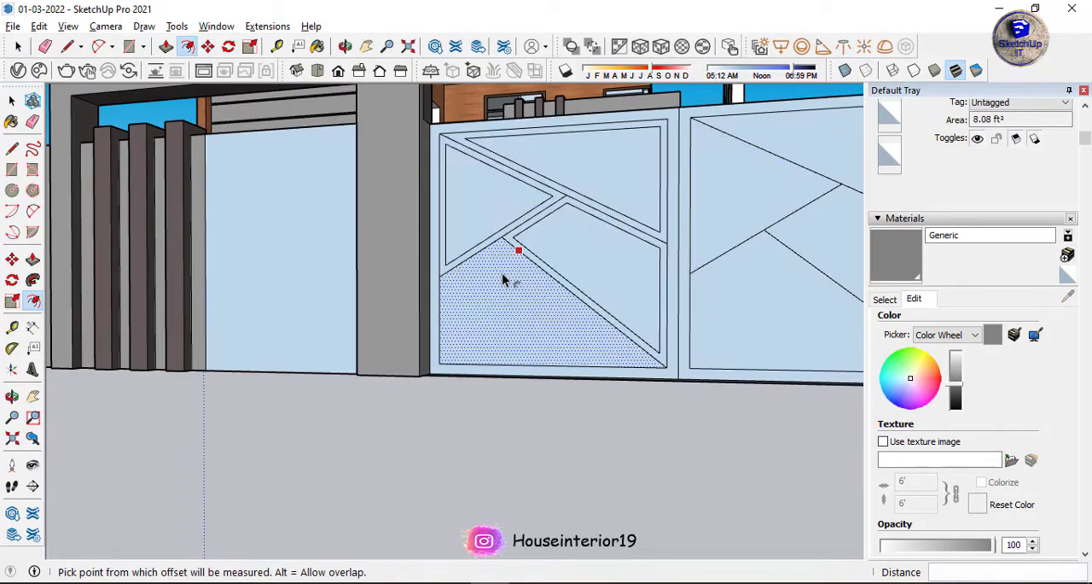
pyautogui.doubleClick(502, 282)
pyautogui.doubleClick(742, 209)
pyautogui.scroll(-4, 501, 229)
pyautogui.press('space')
pyautogui.moveTo(501, 229); pyautogui.dragTo(690, 341, button='middle')
pyautogui.scroll(3, 738, 289)
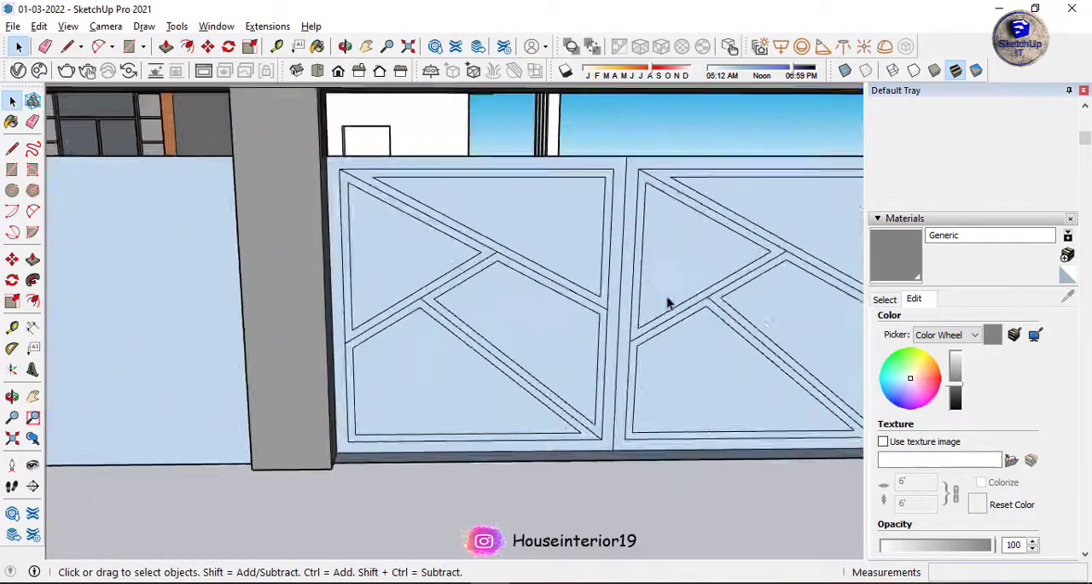
# Paint the raised boundary wall section with the slanted end using Masonry_19 from the 007 Bricks material library.
pyautogui.moveTo(668, 302); pyautogui.dragTo(441, 244, button='middle')
pyautogui.scroll(-2, 441, 244)
pyautogui.click(18, 71)
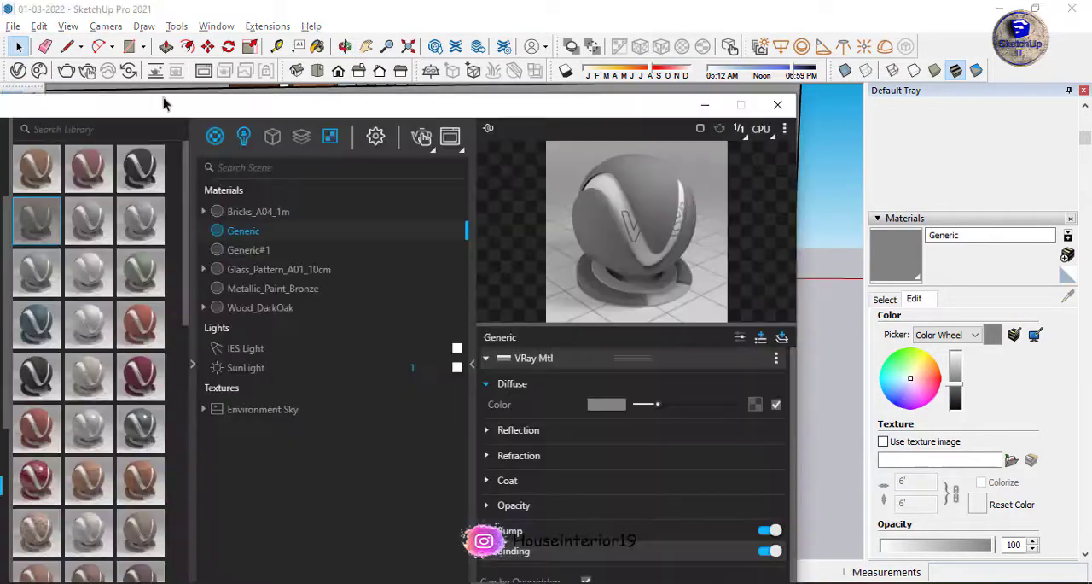
pyautogui.moveTo(163, 103); pyautogui.dragTo(389, 34)
pyautogui.scroll(-8, 294, 366)
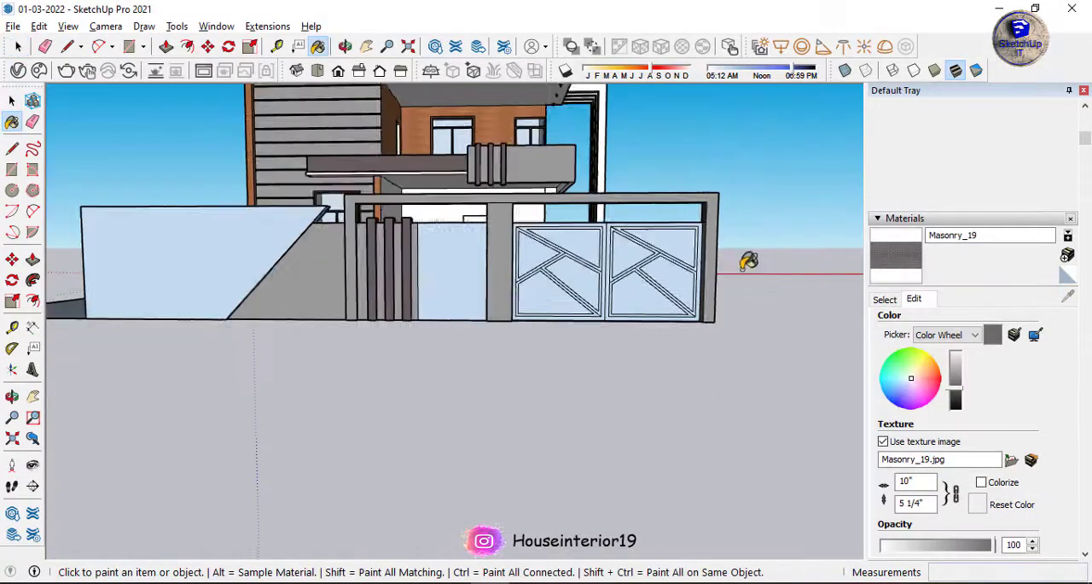
pyautogui.scroll(10, 743, 256)
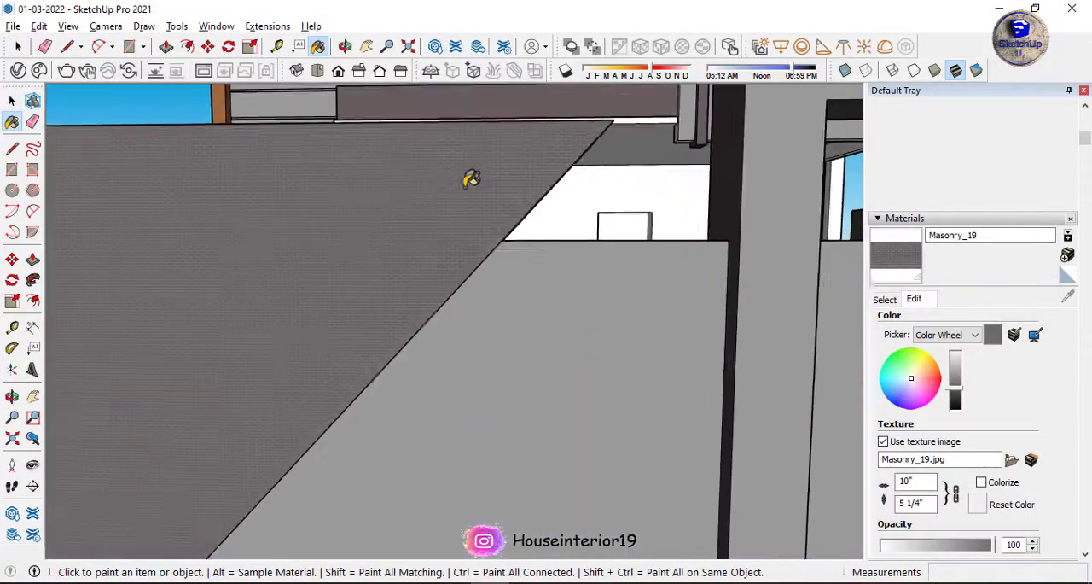
# Set the Masonry_19 texture size to 6' wide by 6' high.
pyautogui.scroll(-8, 471, 179)
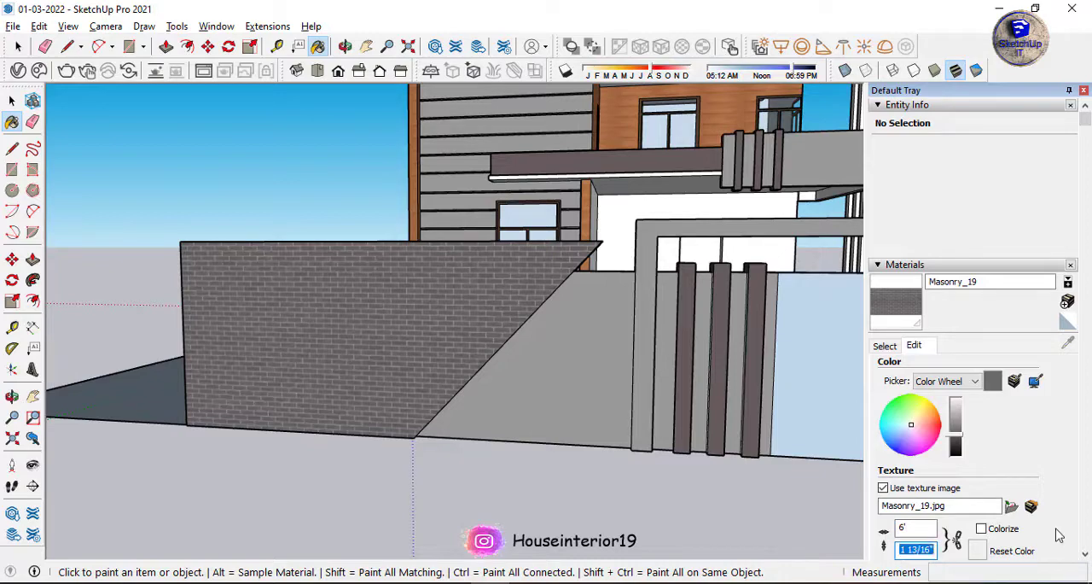
pyautogui.write("9'")
pyautogui.scroll(-2, 319, 292)
pyautogui.scroll(6, 394, 309)
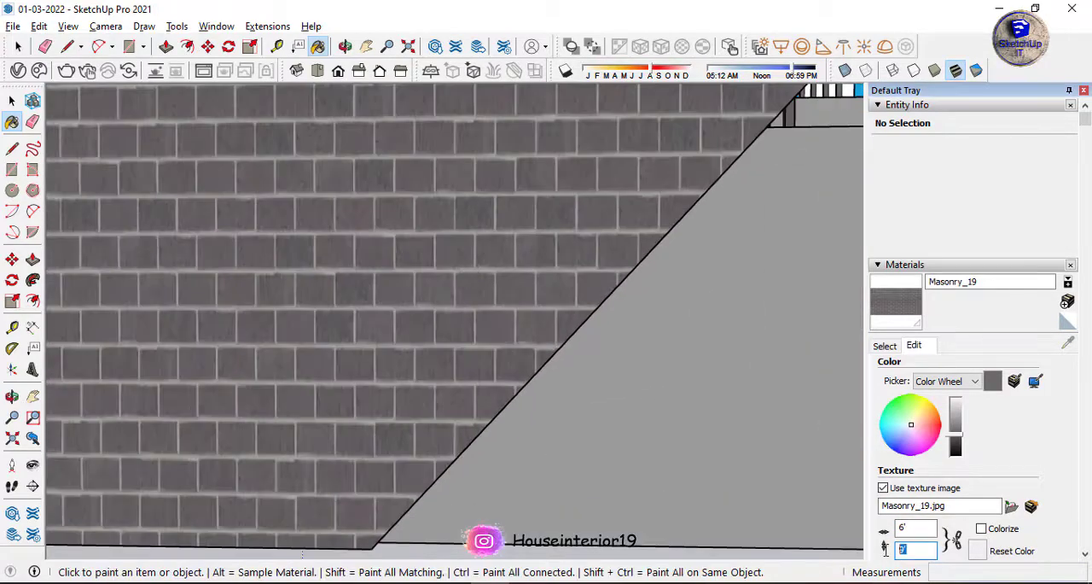
pyautogui.write("6'")
pyautogui.scroll(-6, 463, 363)
# Open the image file selection for the diffuse bitmap of the Masonry_19 material.
pyautogui.click(19, 71)
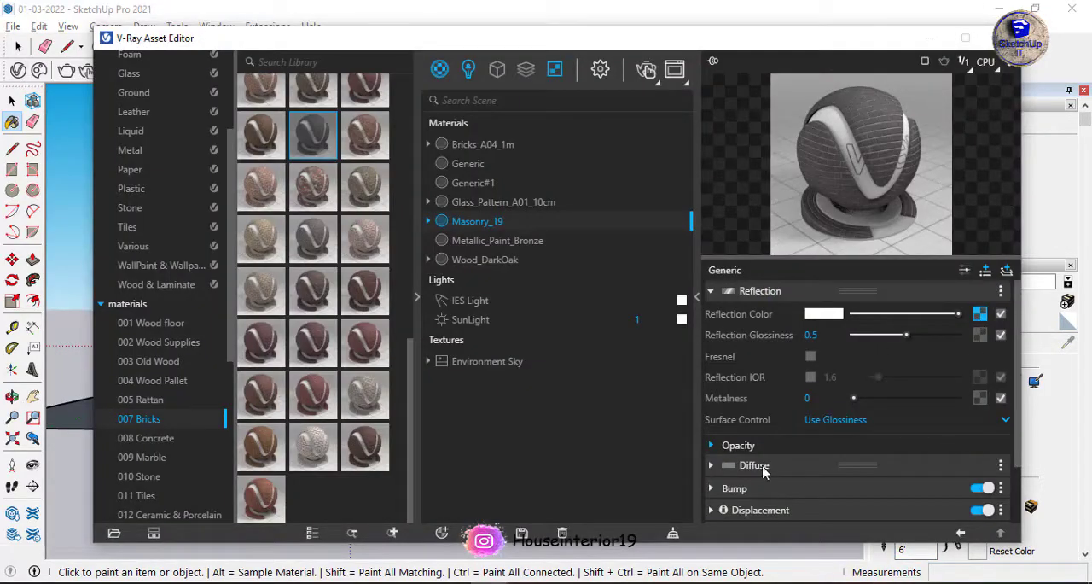
pyautogui.click(711, 466)
pyautogui.click(979, 495)
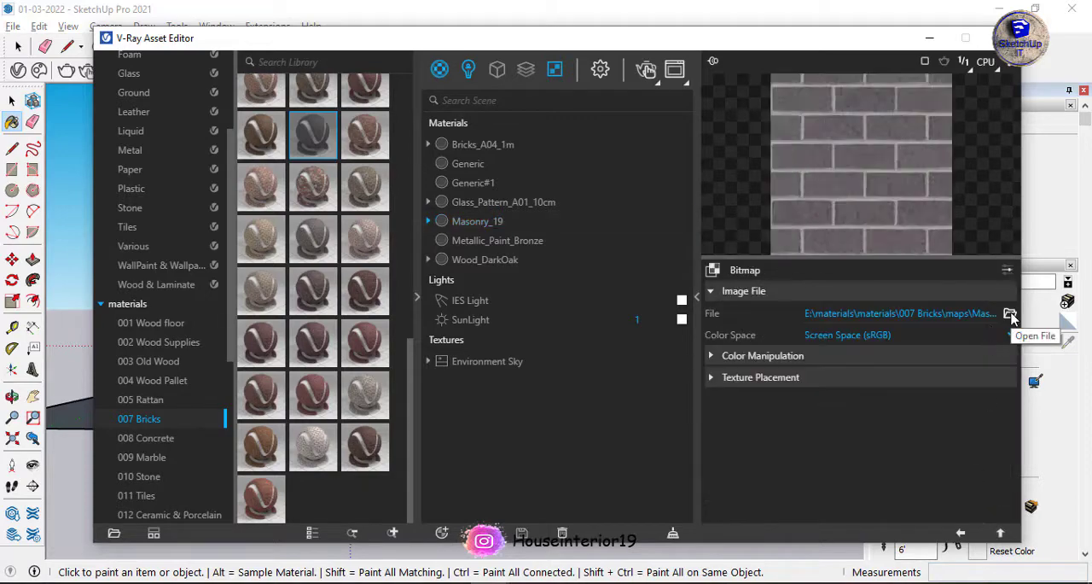
pyautogui.click(1012, 316)
# Browse the maps folder of 010 Stone for a stone texture image suited to the boundary wall.
pyautogui.scroll(-4, 709, 309)
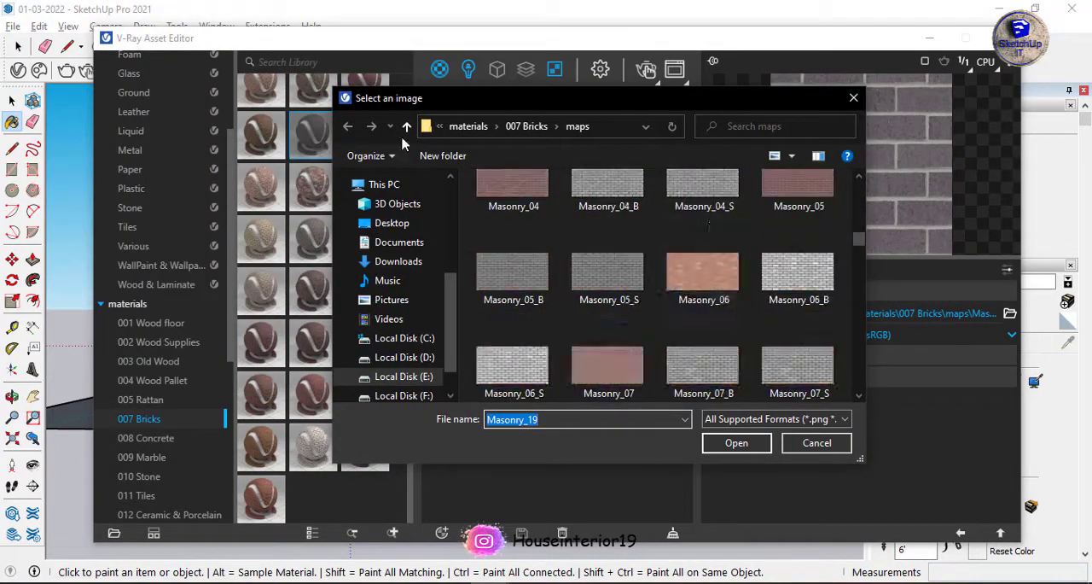
pyautogui.click(406, 127)
pyautogui.click(406, 126)
pyautogui.doubleClick(546, 334)
pyautogui.doubleClick(520, 203)
pyautogui.scroll(-10, 729, 294)
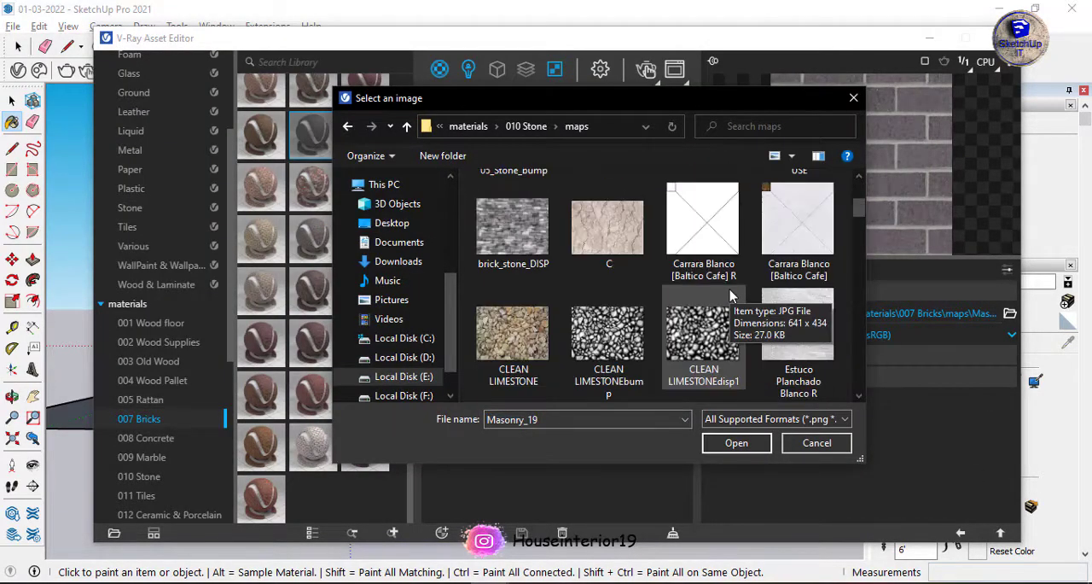
pyautogui.scroll(-10, 729, 294)
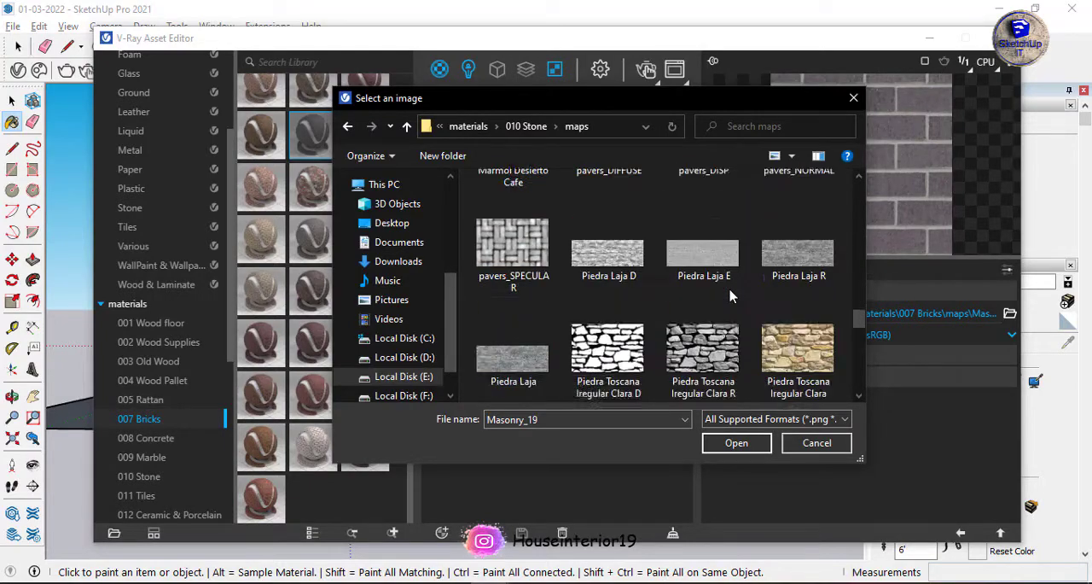
pyautogui.scroll(20, 729, 295)
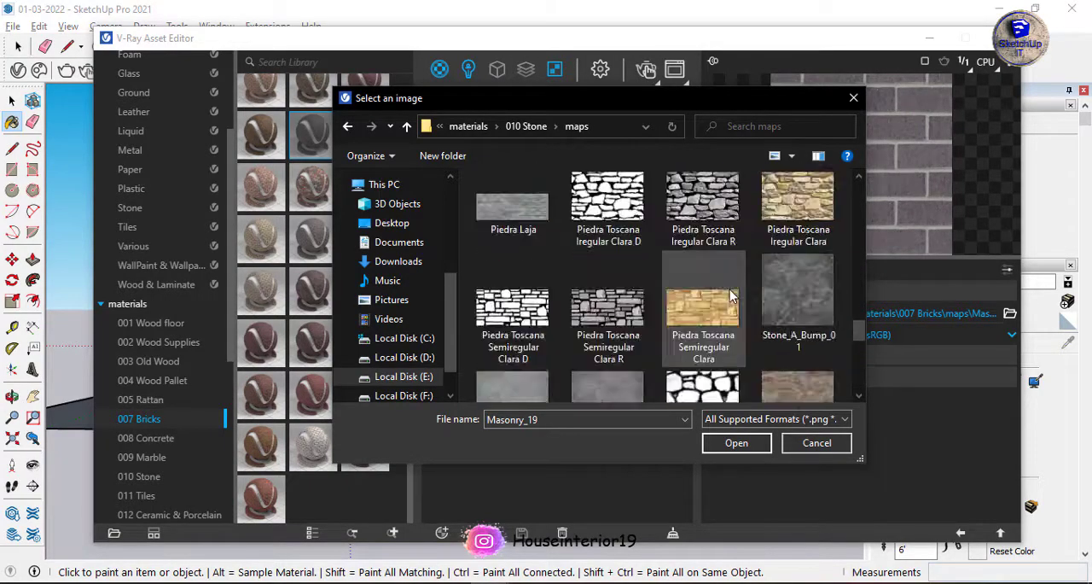
# Look through the 3d max material and Material folders on drive E for a stone cladding image.
pyautogui.click(407, 128)
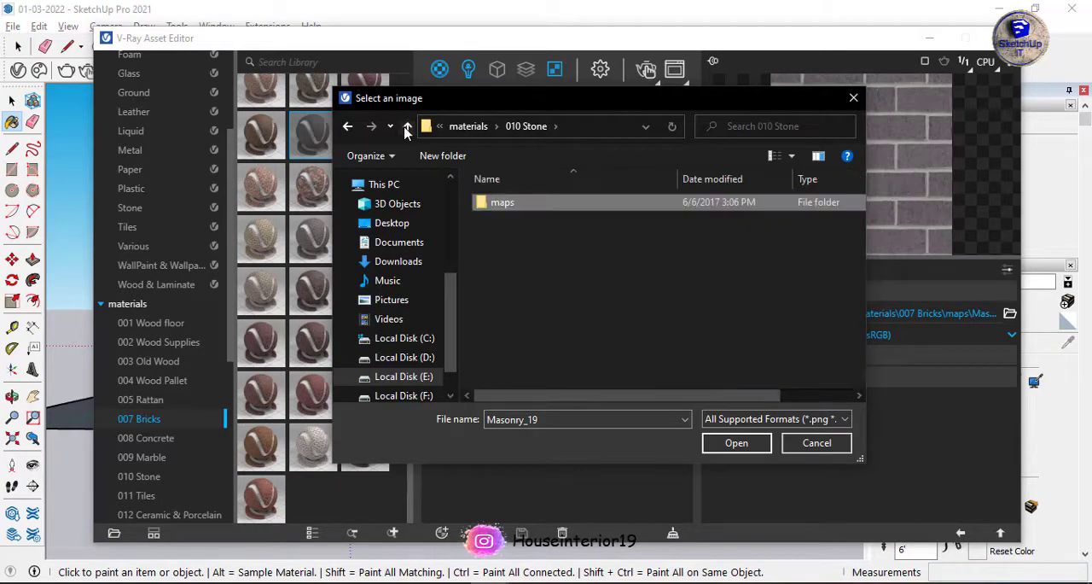
pyautogui.click(407, 128)
pyautogui.click(407, 128)
pyautogui.doubleClick(613, 311)
pyautogui.doubleClick(556, 243)
pyautogui.doubleClick(514, 314)
pyautogui.scroll(-15, 665, 265)
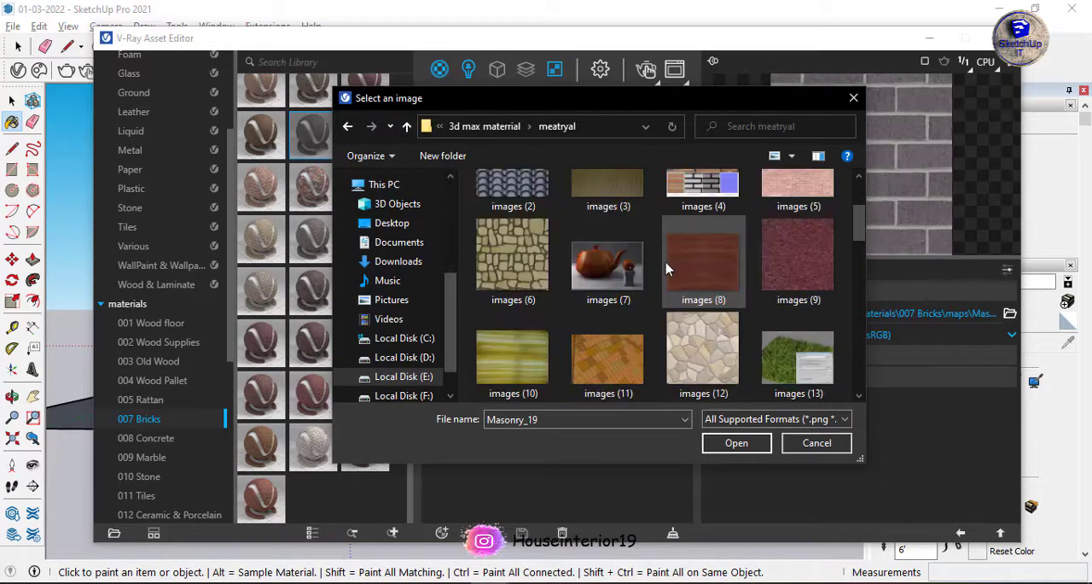
pyautogui.click(407, 127)
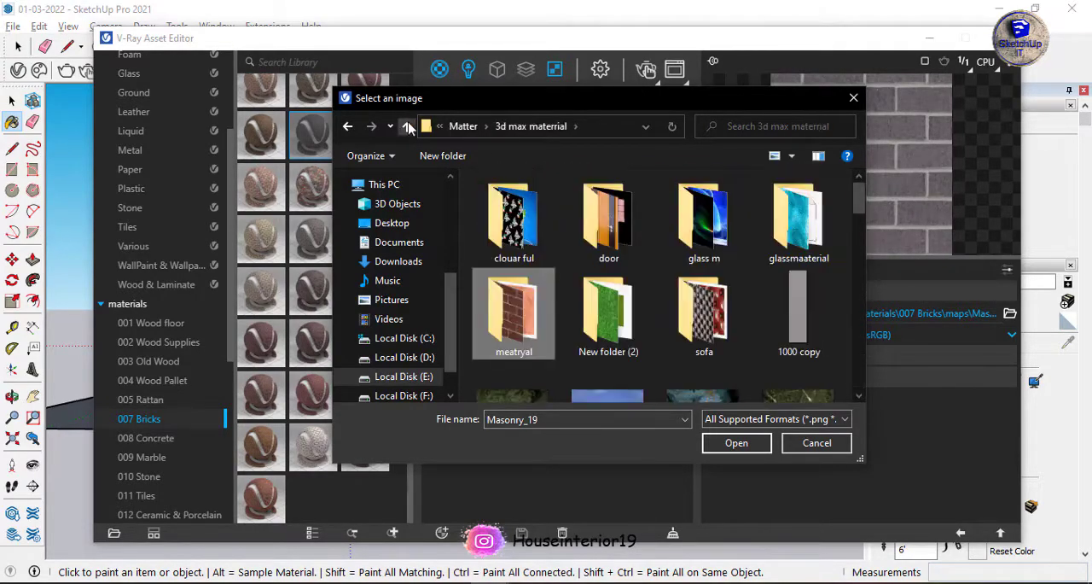
pyautogui.doubleClick(674, 290)
pyautogui.scroll(-8, 628, 324)
pyautogui.scroll(-3, 635, 350)
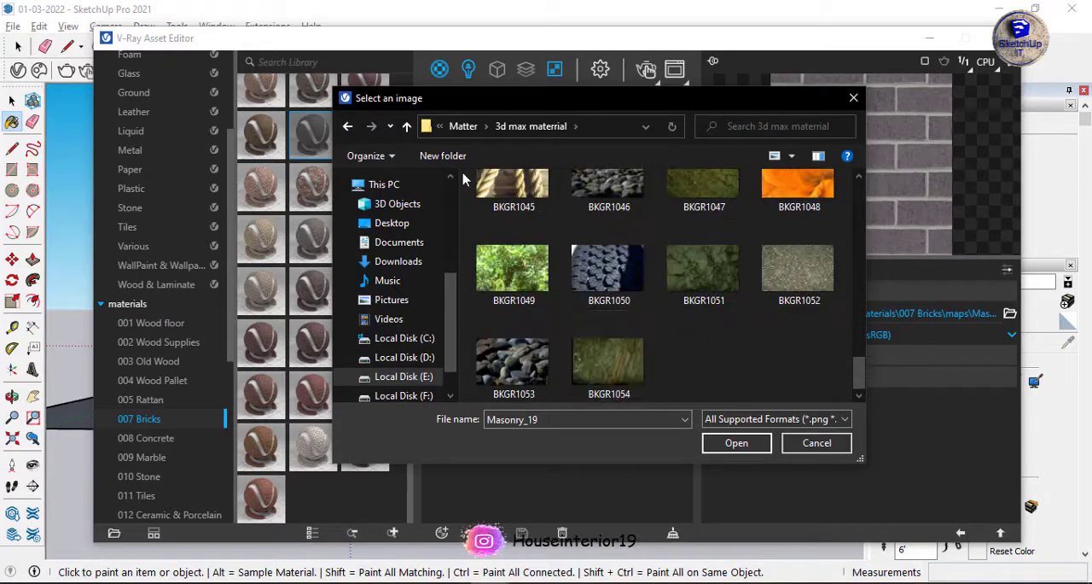
pyautogui.click(407, 127)
pyautogui.scroll(-2, 529, 291)
pyautogui.scroll(2, 598, 342)
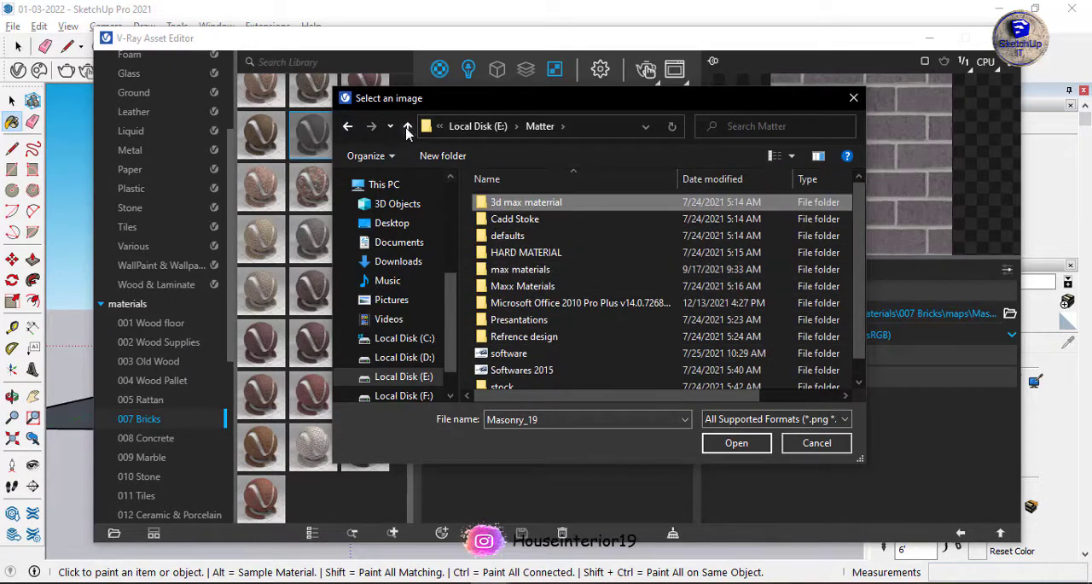
pyautogui.click(407, 127)
pyautogui.doubleClick(785, 226)
pyautogui.click(407, 127)
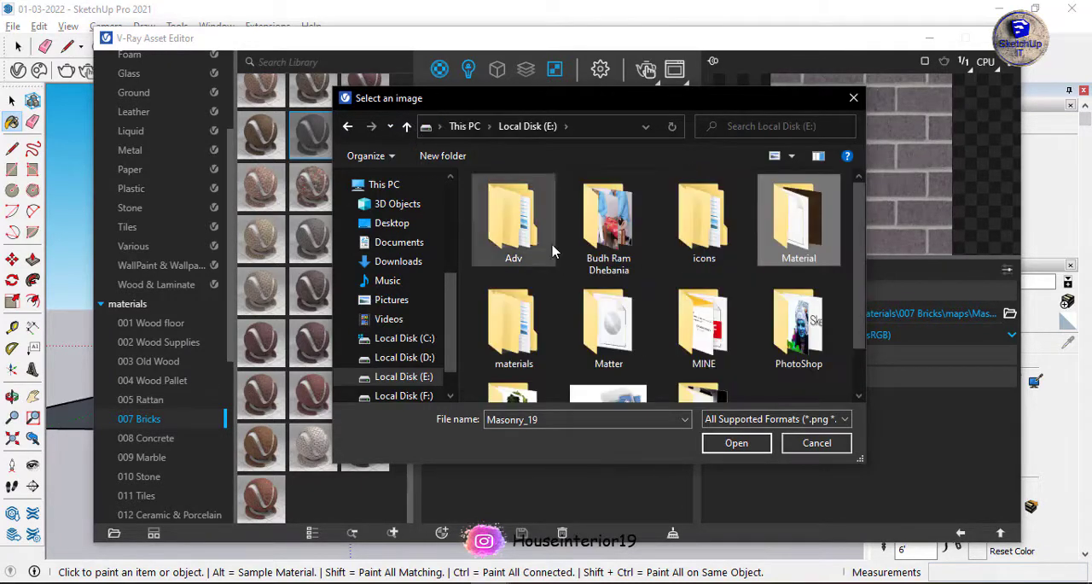
# Replace the Masonry_19 diffuse image with graypro-fitldgstn from the Matter, max materials, house material folder.
pyautogui.scroll(-1, 609, 287)
pyautogui.doubleClick(610, 285)
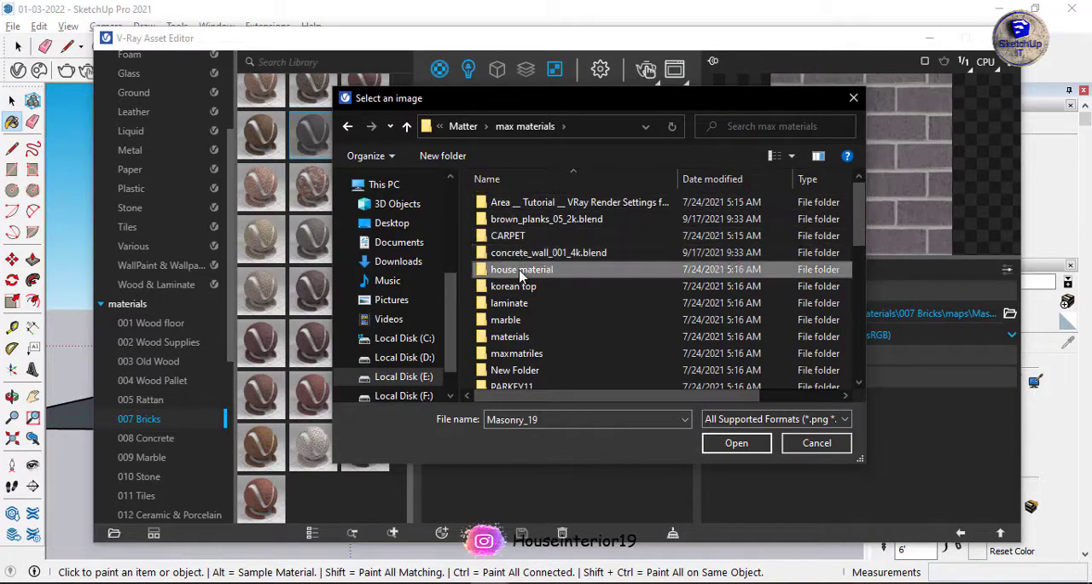
pyautogui.doubleClick(521, 269)
pyautogui.scroll(-5, 723, 271)
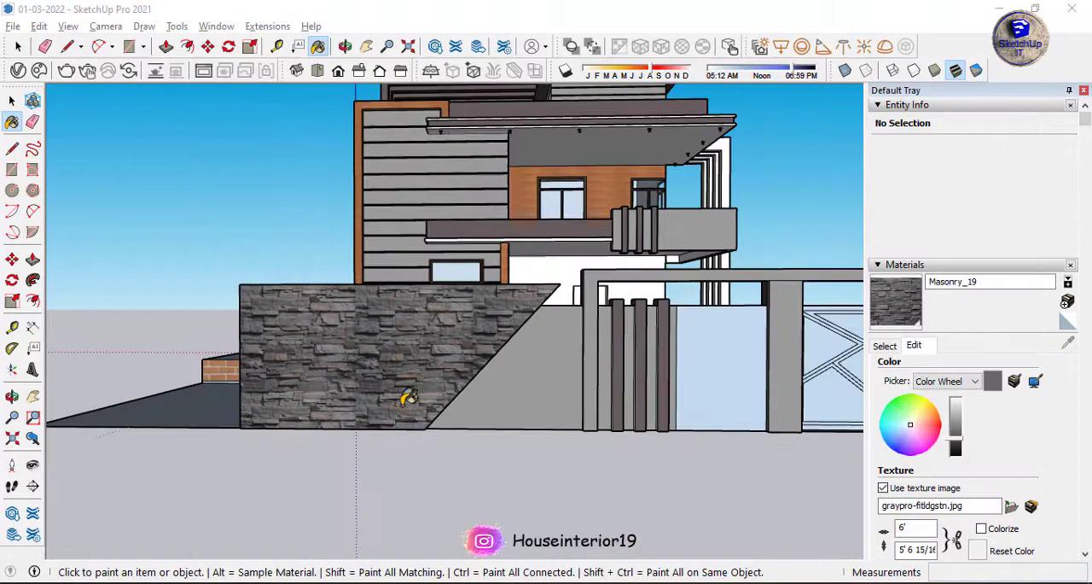
pyautogui.scroll(-3, 408, 395)
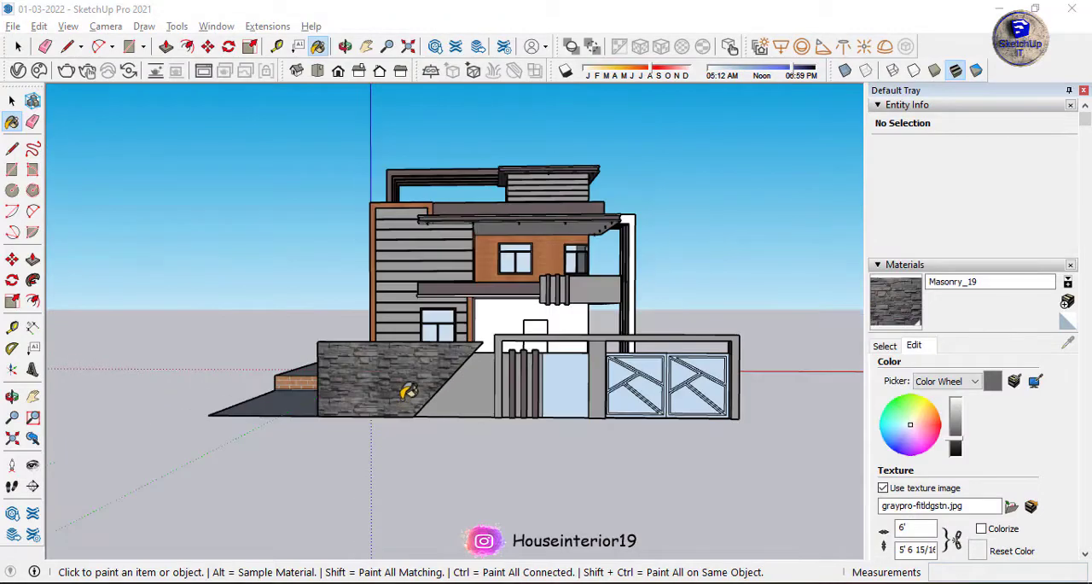
# Divide off a narrow middle strip along the stone wall's slanted edge and paint it with a new orange Emissive material.
pyautogui.scroll(10, 498, 232)
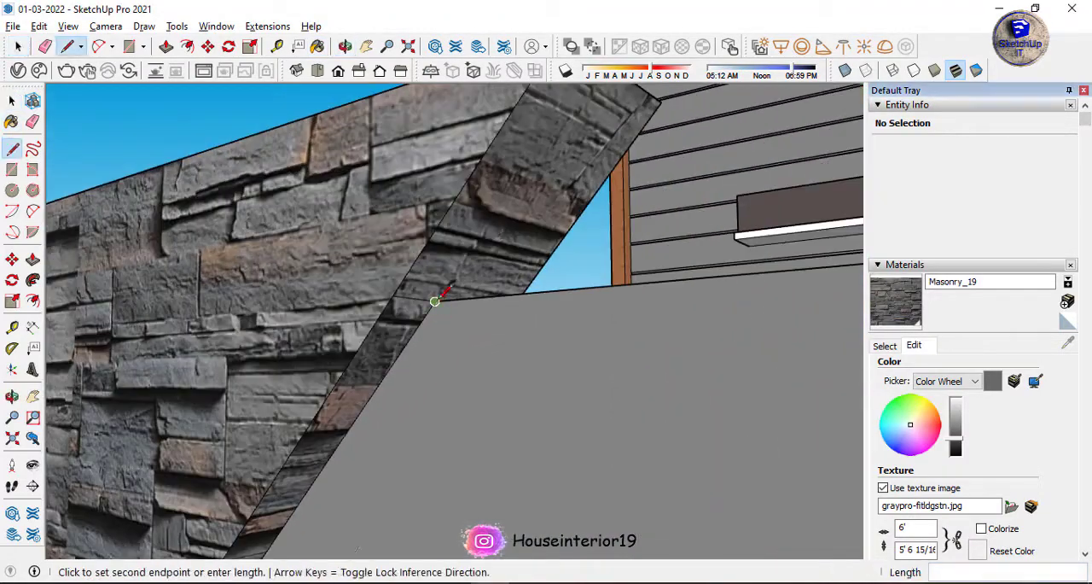
pyautogui.scroll(-1, 461, 286)
pyautogui.click(571, 105)
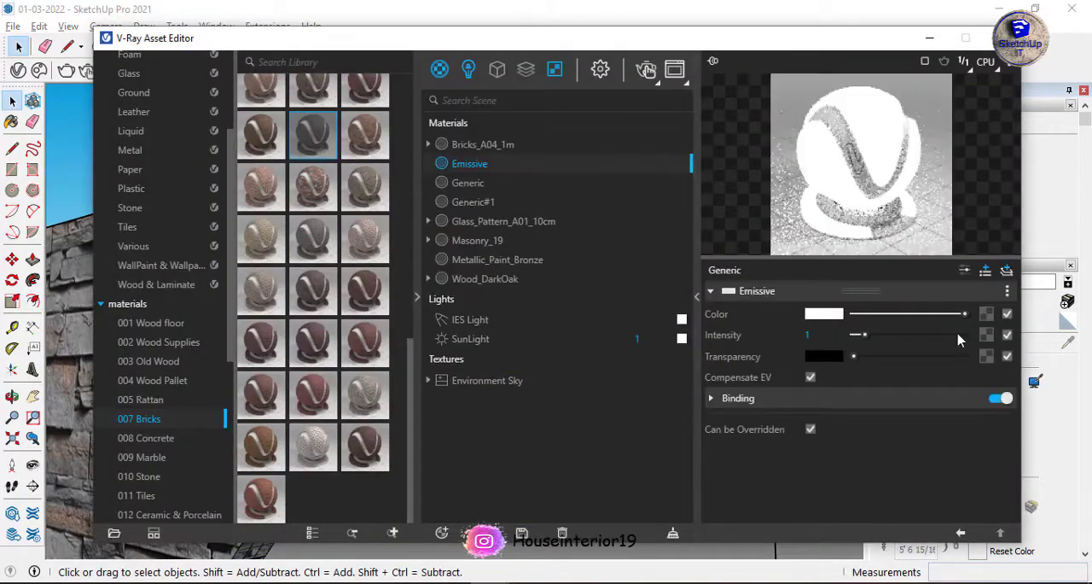
pyautogui.click(823, 314)
pyautogui.click(515, 198)
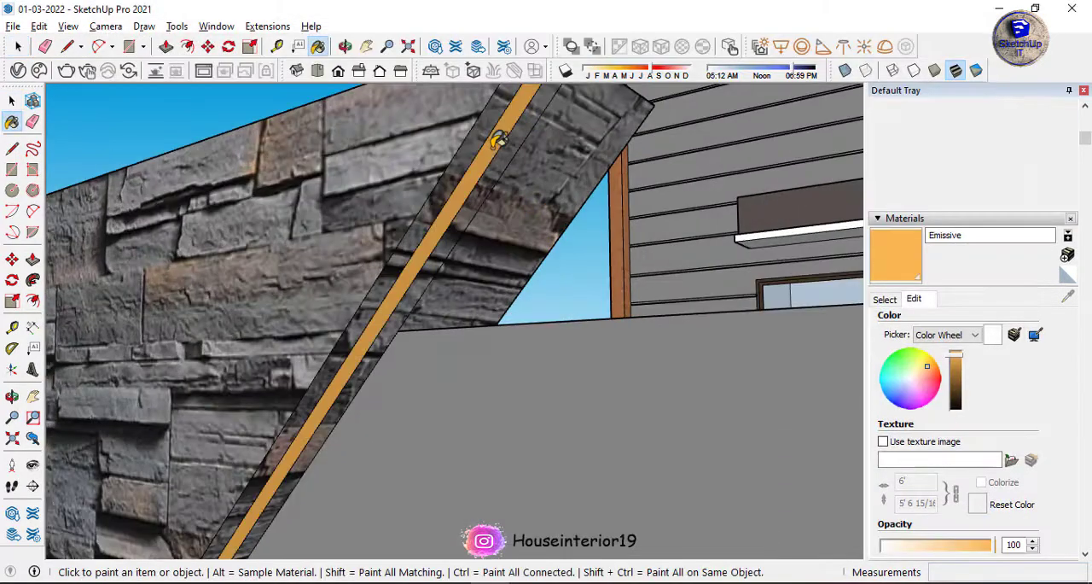
pyautogui.click(486, 171)
pyautogui.press('space')
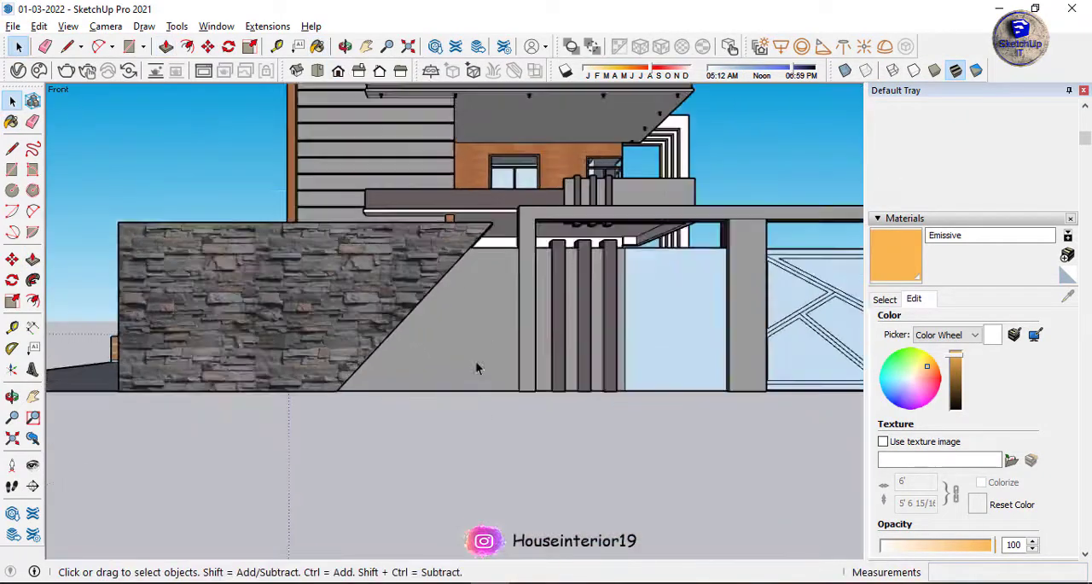
# Start an interactive V-Ray render of the boundary wall and shift the shadow date to late in the year.
pyautogui.click(87, 70)
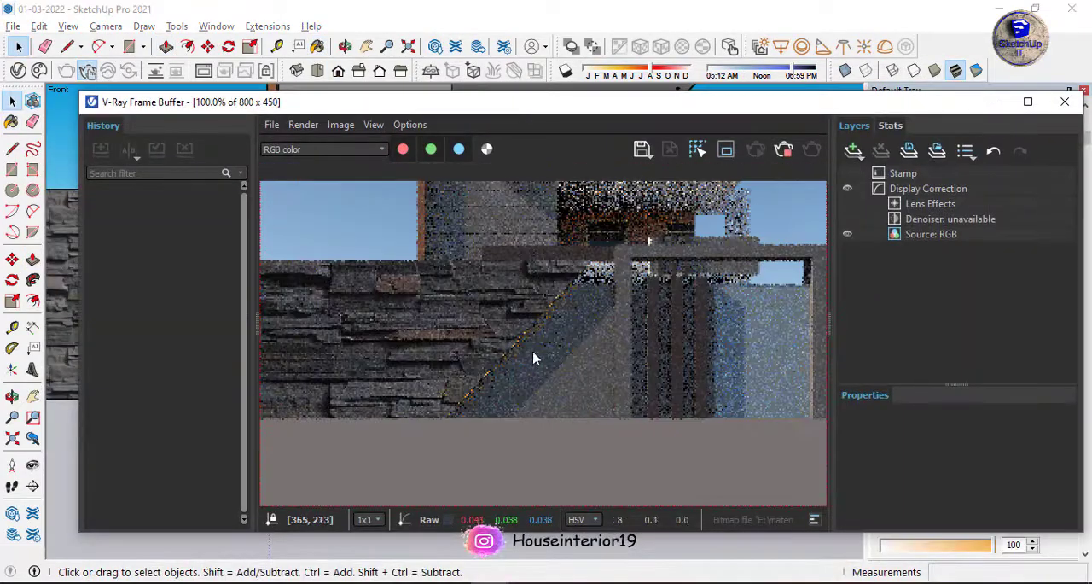
pyautogui.moveTo(648, 76); pyautogui.dragTo(716, 316)
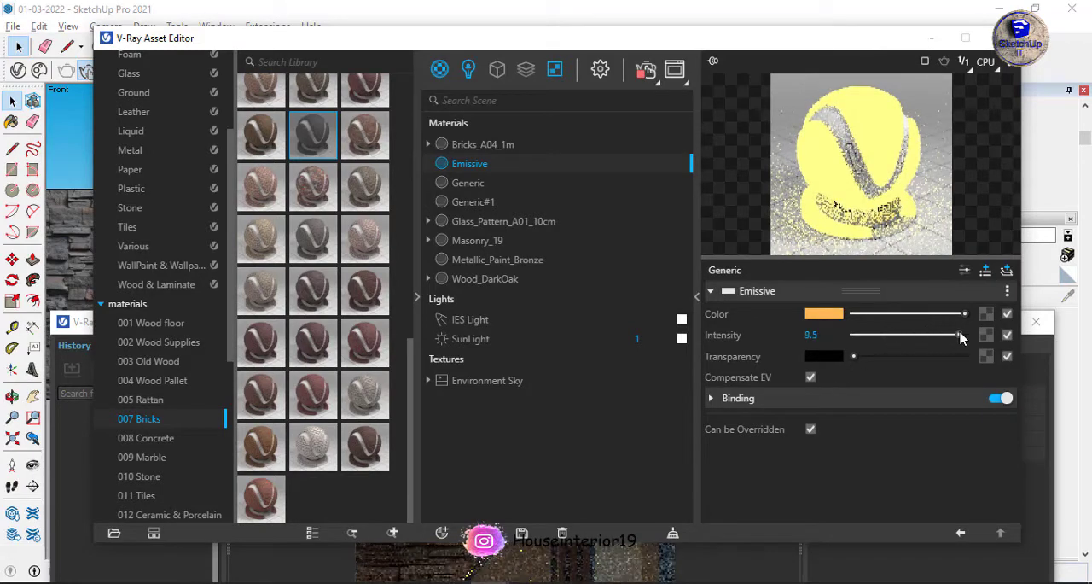
# Set the Emissive material's intensity to 5.1 and its colour to a saturated orange with R 1, G 0.591, B 0.
pyautogui.moveTo(960, 338); pyautogui.dragTo(910, 335)
pyautogui.click(824, 314)
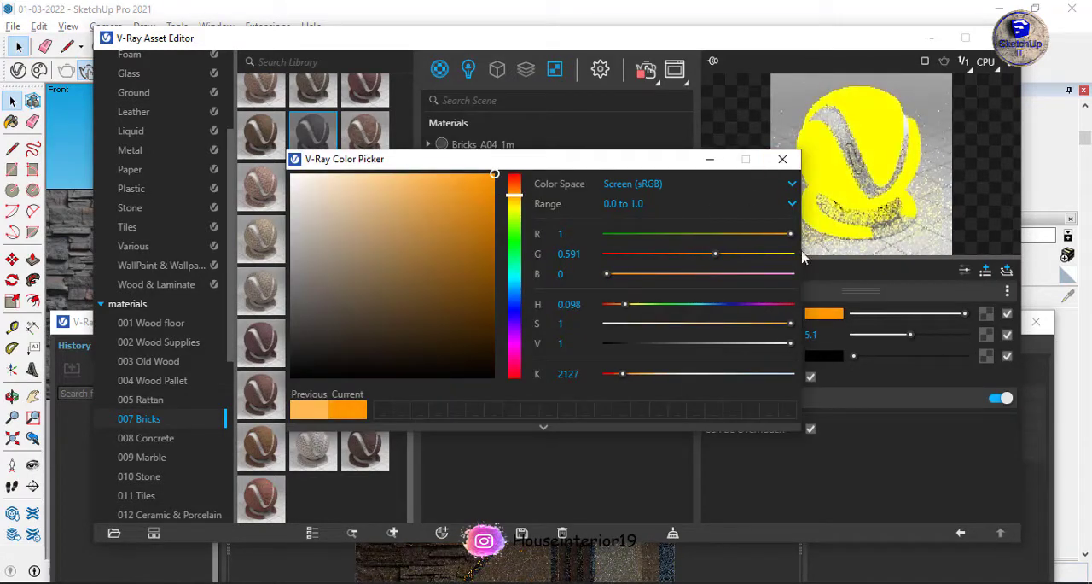
pyautogui.click(783, 160)
pyautogui.moveTo(410, 38); pyautogui.dragTo(575, 13)
# Run an interactive render of the glowing slanted wall edge from an angled close view, examine it and stop the render.
pyautogui.scroll(-2, 194, 242)
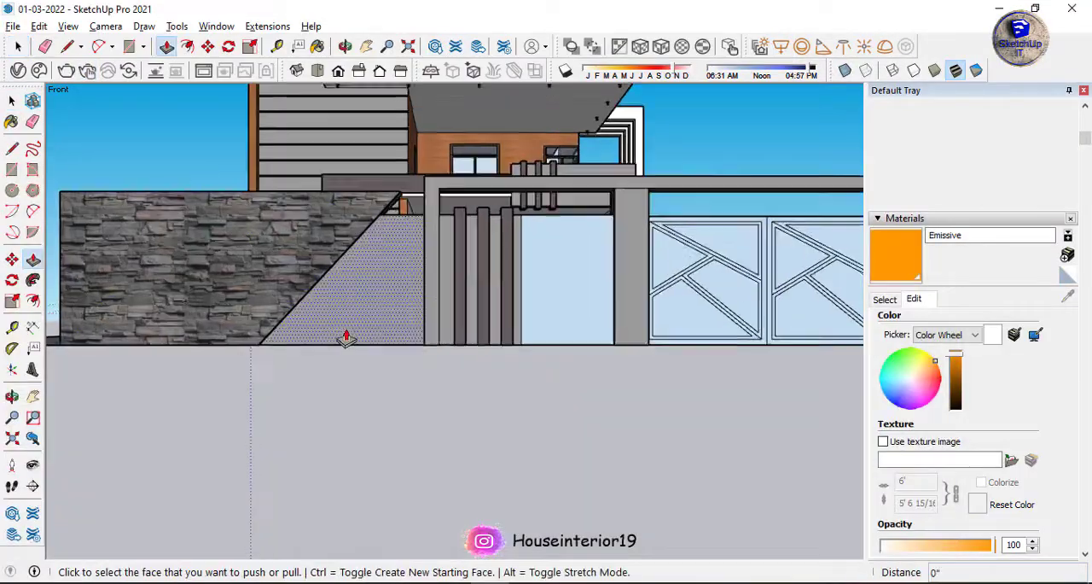
pyautogui.scroll(8, 376, 222)
pyautogui.scroll(3, 498, 183)
pyautogui.moveTo(498, 182); pyautogui.dragTo(488, 189)
pyautogui.scroll(-5, 497, 183)
pyautogui.moveTo(497, 213); pyautogui.dragTo(443, 247, button='middle')
pyautogui.scroll(-3, 400, 183)
pyautogui.press('space')
pyautogui.scroll(-4, 358, 216)
pyautogui.click(88, 70)
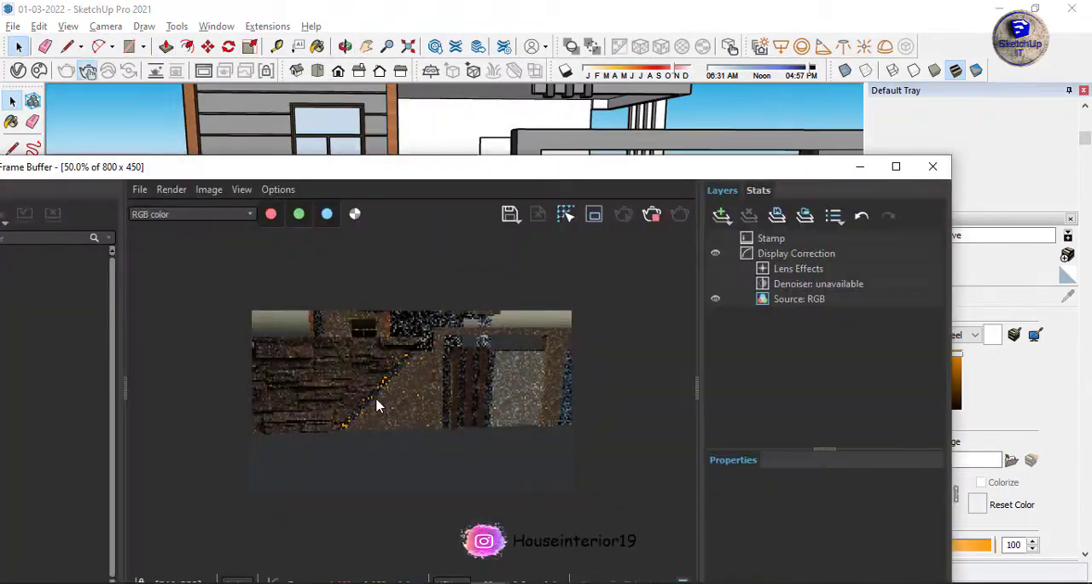
pyautogui.scroll(-2, 445, 379)
pyautogui.scroll(3, 426, 405)
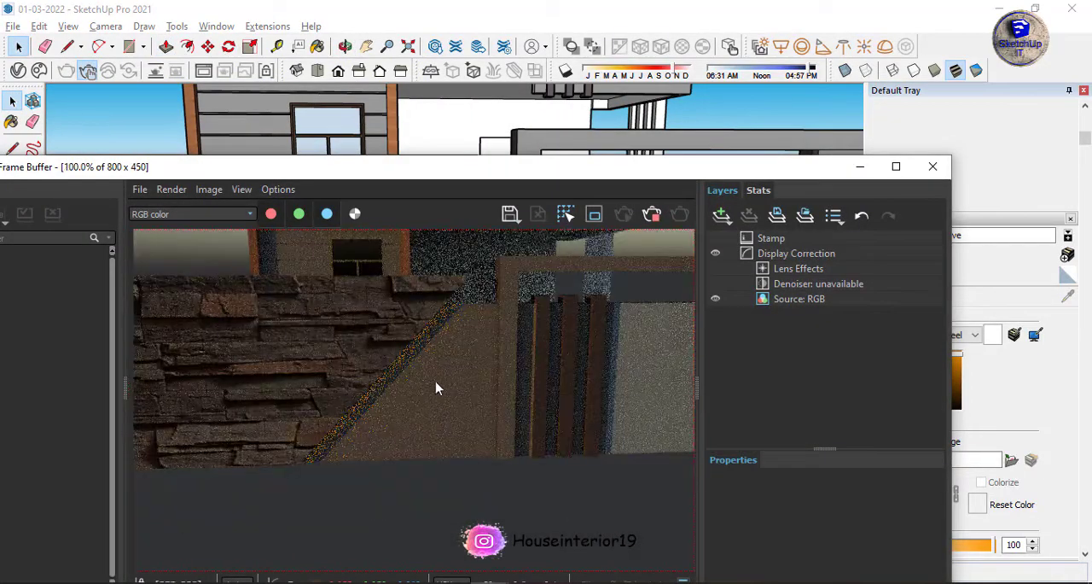
pyautogui.click(645, 220)
# Set the Masonry_19 texture width to 4' and close the V-Ray Asset Editor.
pyautogui.click(18, 70)
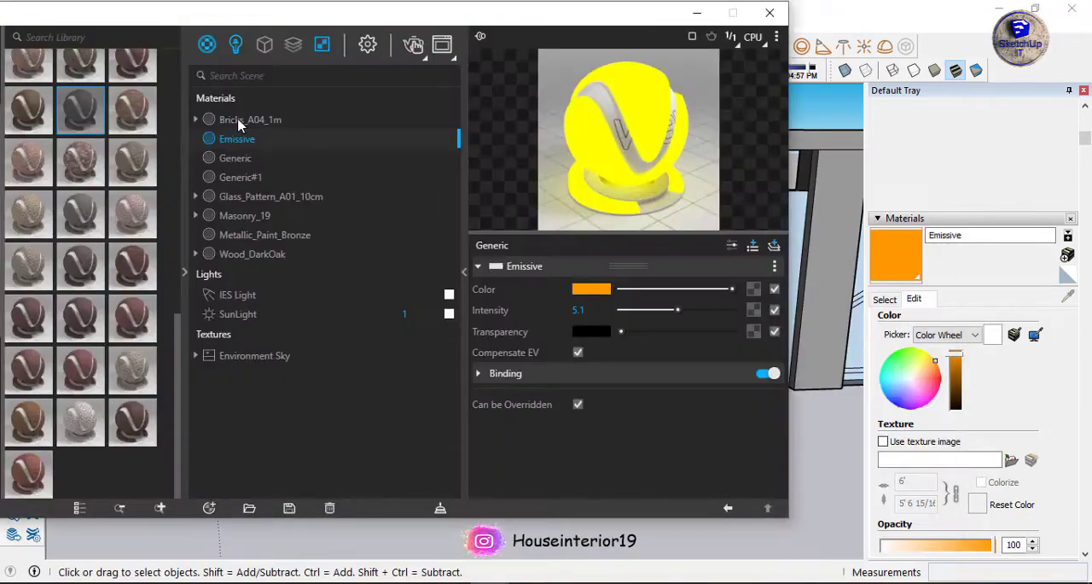
pyautogui.click(240, 119)
pyautogui.click(260, 236)
pyautogui.click(264, 216)
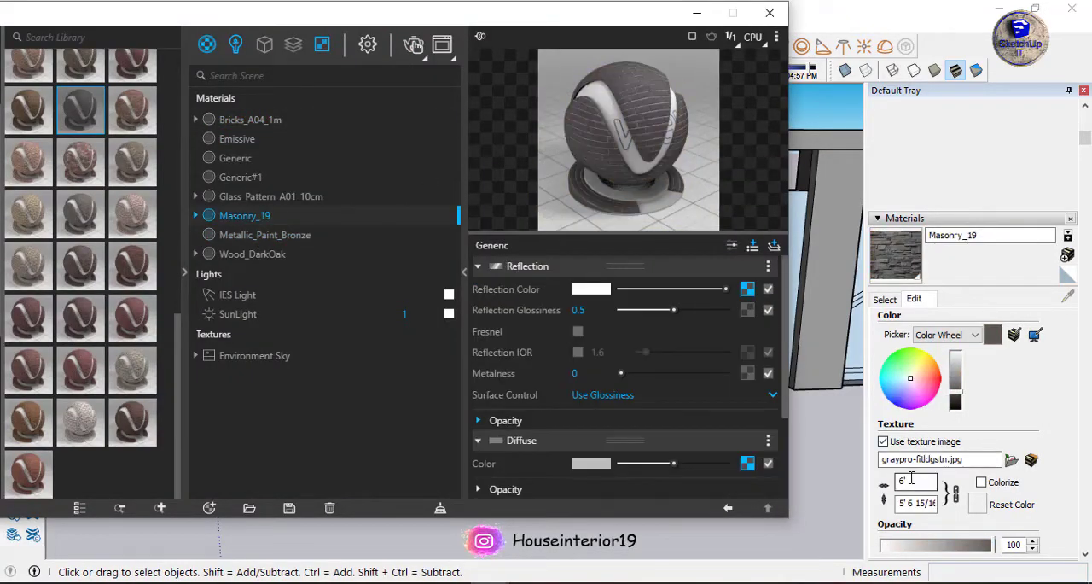
pyautogui.moveTo(915, 482); pyautogui.dragTo(883, 484)
pyautogui.moveTo(512, 14)
pyautogui.mouseDown()
pyautogui.moveTo(1041, 311)
pyautogui.moveTo(533, 152)
pyautogui.mouseUp()
pyautogui.click(791, 149)
# Draw a circle with a radius of about 3 1/4" on the open ground in front of the gate.
pyautogui.scroll(-2, 555, 291)
pyautogui.moveTo(555, 291)
pyautogui.mouseDown(button='middle')
pyautogui.moveTo(481, 286)
pyautogui.moveTo(532, 353)
pyautogui.moveTo(522, 343)
pyautogui.mouseUp(button='middle')
pyautogui.scroll(-5, 482, 286)
pyautogui.scroll(5, 415, 193)
pyautogui.scroll(-6, 415, 193)
pyautogui.moveTo(315, 259); pyautogui.dragTo(403, 360, button='middle')
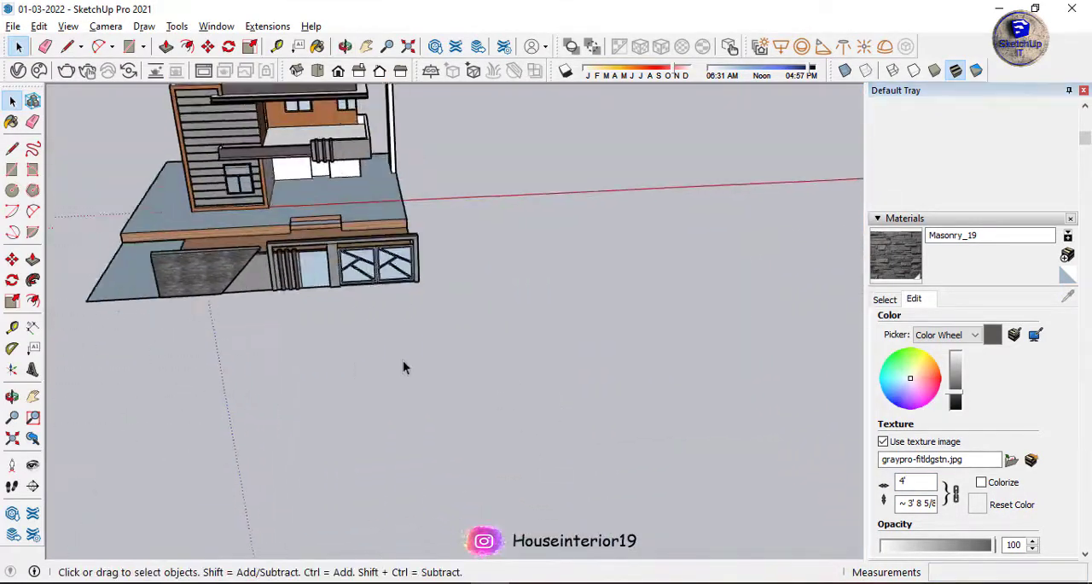
pyautogui.scroll(2, 490, 375)
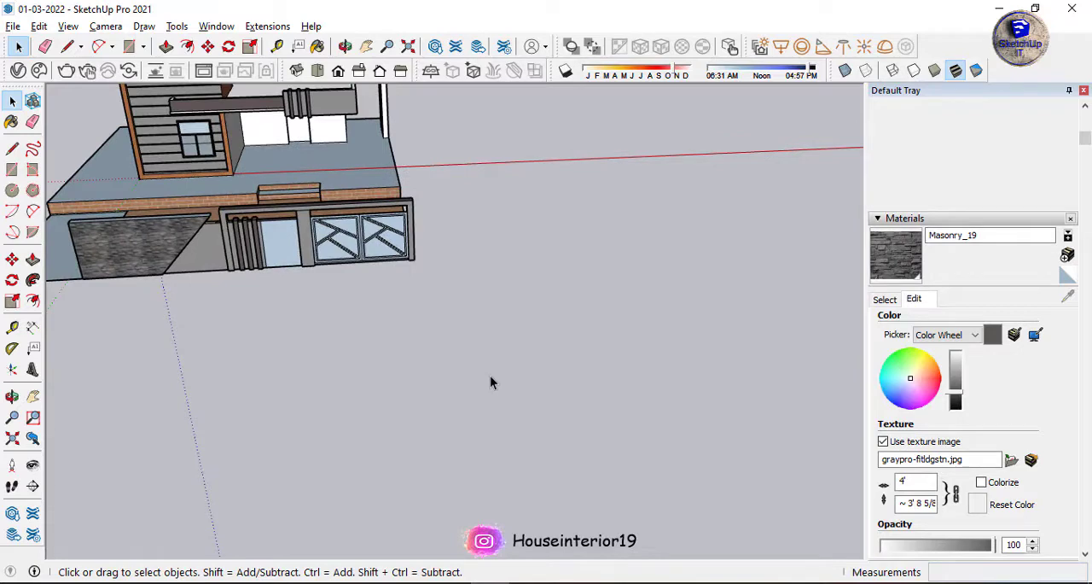
pyautogui.press('c')
pyautogui.click(486, 373)
pyautogui.scroll(3, 494, 374)
pyautogui.click(487, 371)
pyautogui.scroll(4, 479, 366)
pyautogui.press('space')
# Turn the circle and its face into a component.
pyautogui.doubleClick(474, 395)
pyautogui.rightClick(475, 395)
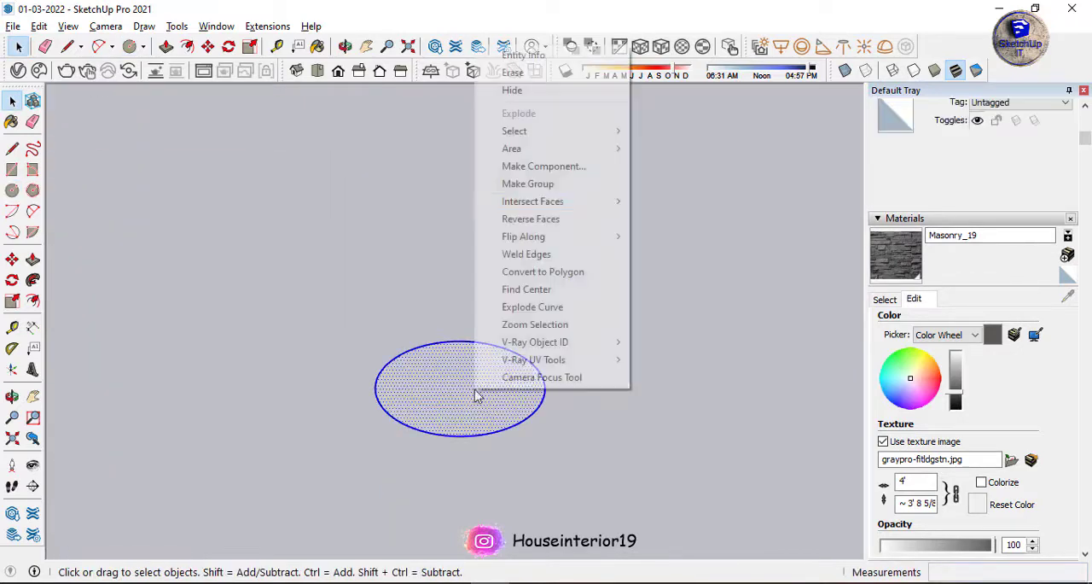
pyautogui.click(544, 167)
pyautogui.click(567, 457)
# Inside the component, extrude the circle about 1' 2 9/16" upward and pull a second, shorter section on top of it.
pyautogui.doubleClick(489, 385)
pyautogui.press('p')
pyautogui.click(487, 382)
pyautogui.scroll(-6, 450, 372)
pyautogui.click(497, 286)
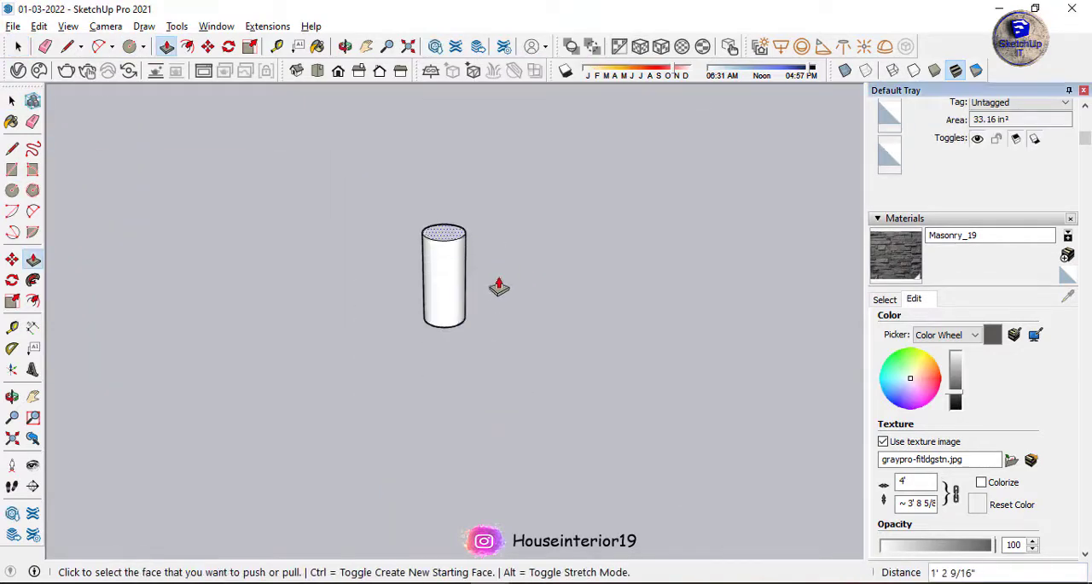
pyautogui.moveTo(497, 286); pyautogui.dragTo(481, 261, button='middle')
pyautogui.scroll(2, 476, 318)
# Scale the cylinder's top circle to a radius of about 1 5/8" and its middle circle to about 5 1/16", both about their centres.
pyautogui.press('space')
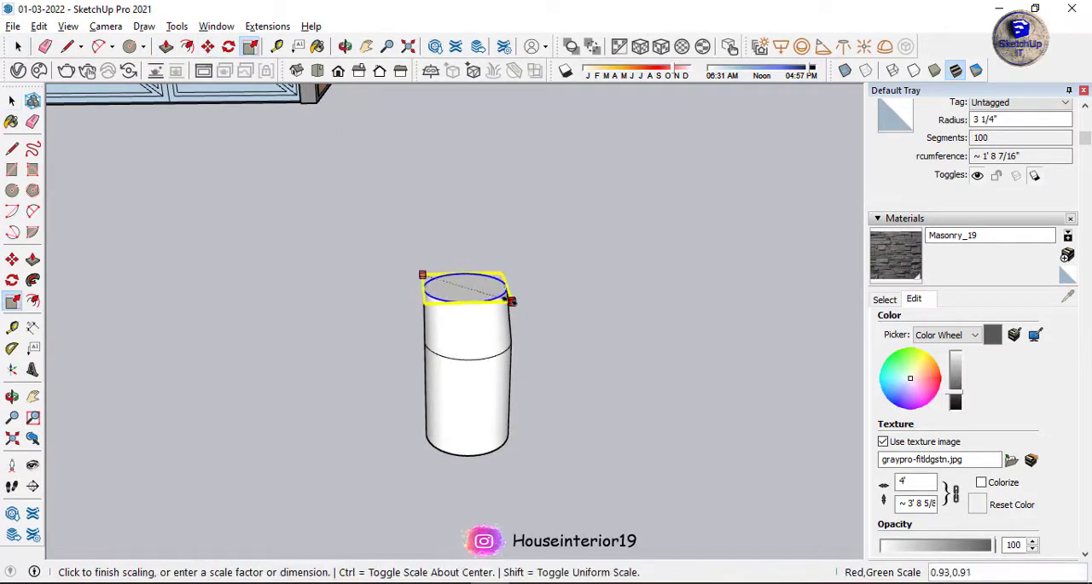
pyautogui.click(508, 305)
pyautogui.press('space')
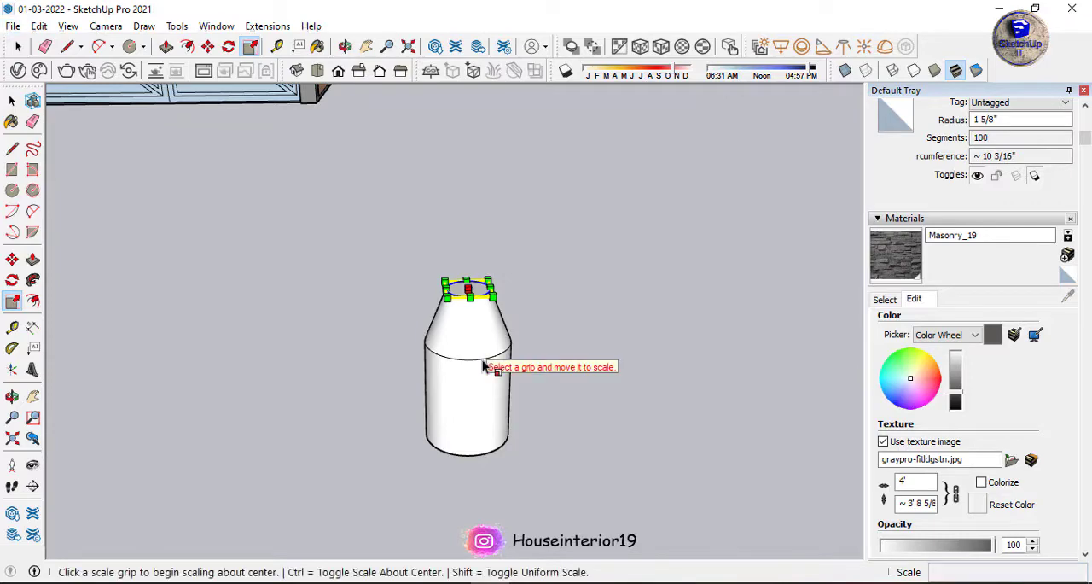
pyautogui.keyDown('ctrl'); pyautogui.click(517, 359); pyautogui.keyUp('ctrl')
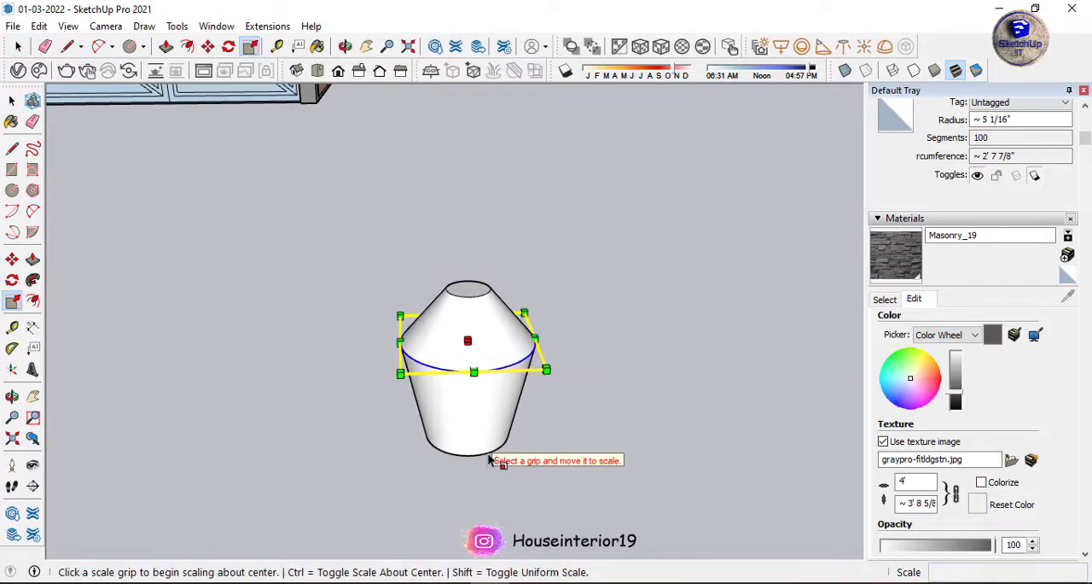
pyautogui.press('space')
# Delete the bottom face of the tapered solid.
pyautogui.click(489, 455)
pyautogui.moveTo(488, 455); pyautogui.dragTo(487, 329, button='middle')
pyautogui.scroll(3, 484, 384)
pyautogui.click(482, 428)
pyautogui.press('Delete')
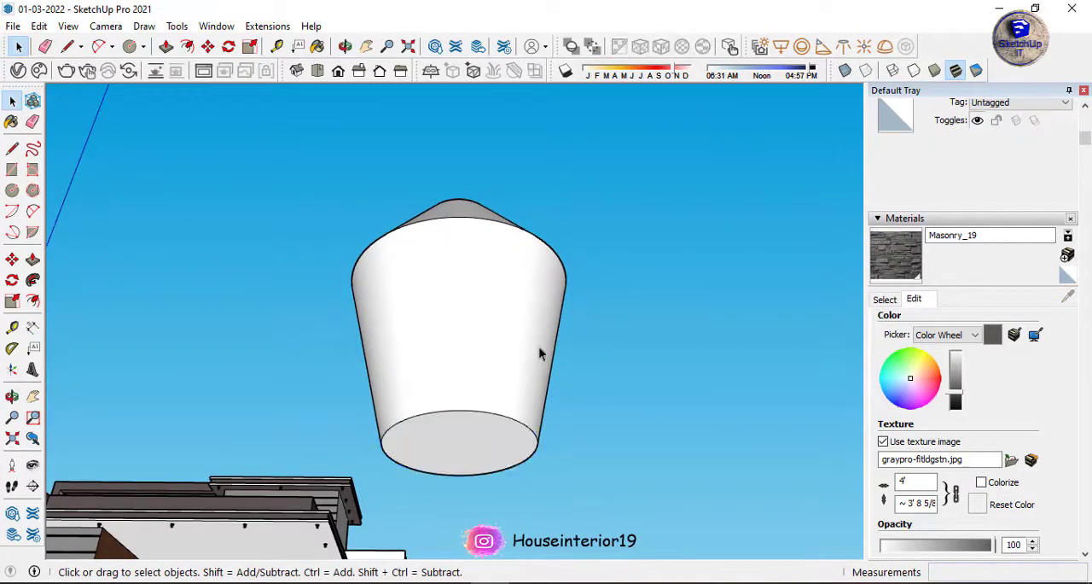
# Try to turn the tapered solid into a component.
pyautogui.tripleClick(459, 335)
pyautogui.press('g')
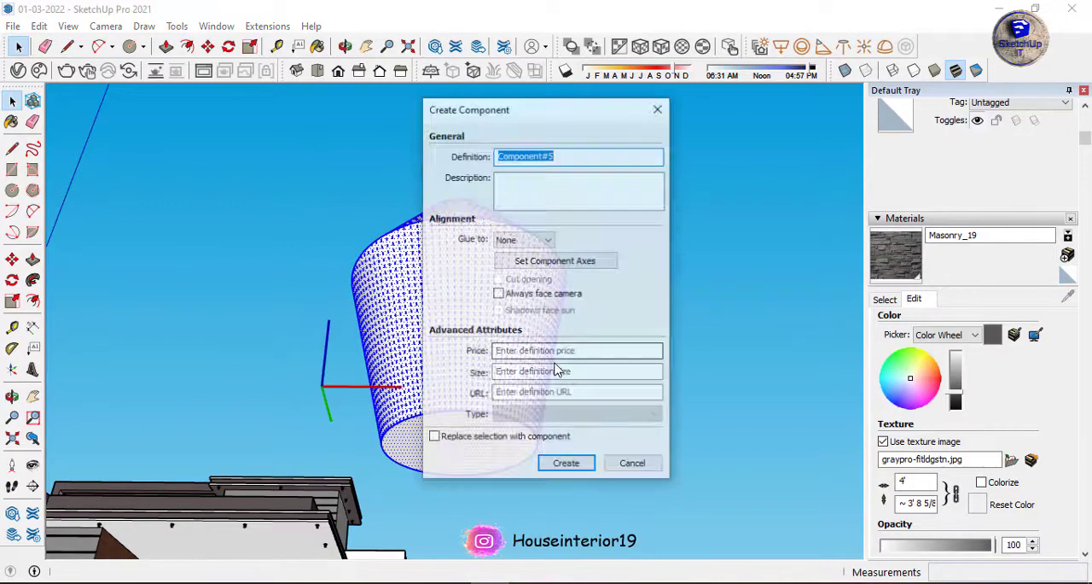
pyautogui.press('Return')
# Offset a smaller circle inside the tapered solid's bottom face and push it up into the body as a recess.
pyautogui.click(521, 463)
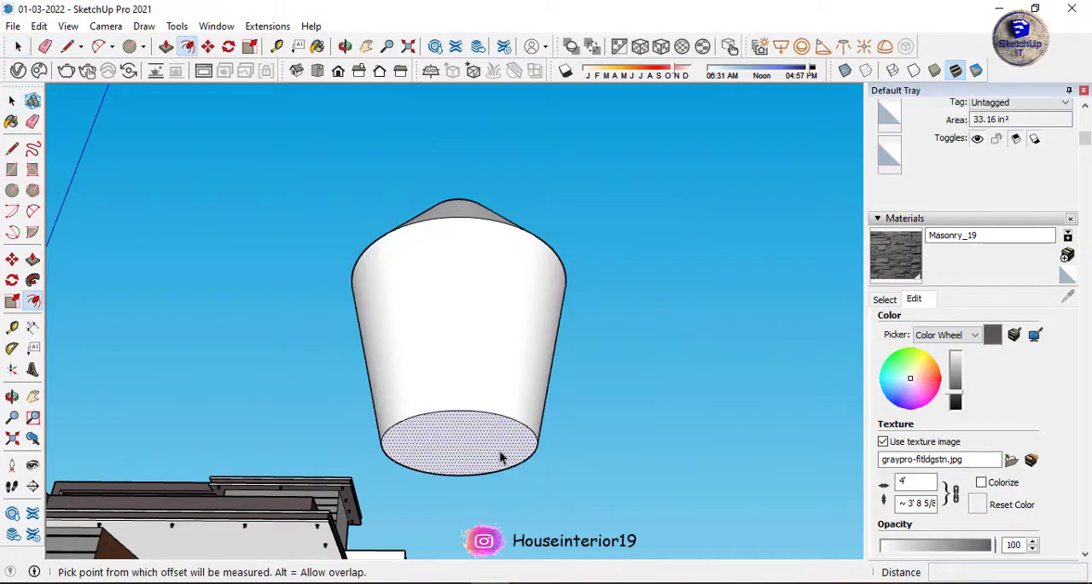
pyautogui.click(515, 461)
pyautogui.press('p')
pyautogui.click(477, 446)
pyautogui.click(473, 363)
pyautogui.press('space')
# Draw a vertical line up from the top circle's centre and continue it horizontally along the green axis.
pyautogui.moveTo(510, 408); pyautogui.dragTo(419, 463, button='middle')
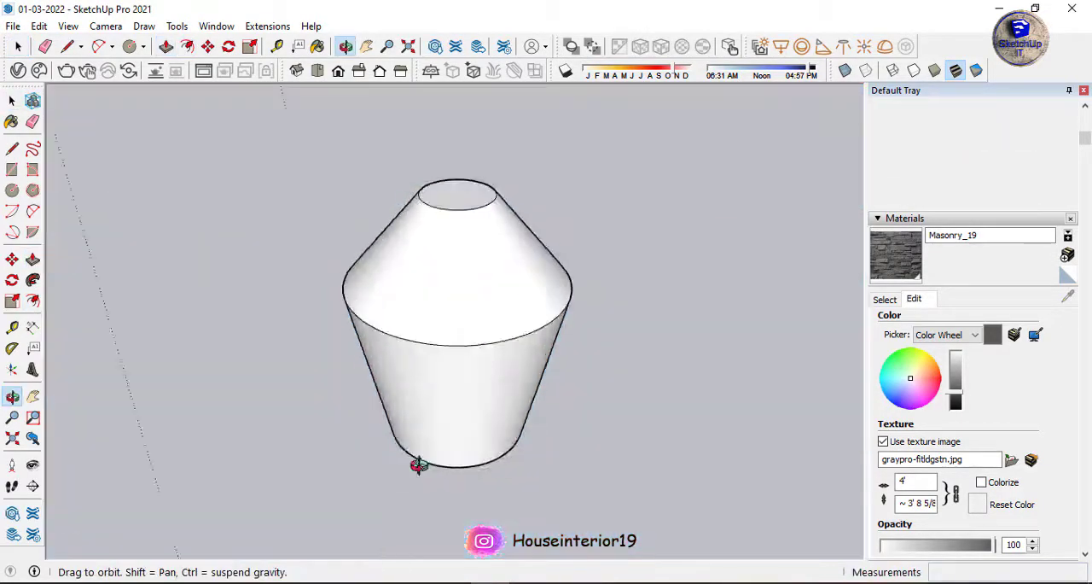
pyautogui.scroll(3, 466, 234)
pyautogui.click(454, 232)
pyautogui.scroll(-3, 455, 233)
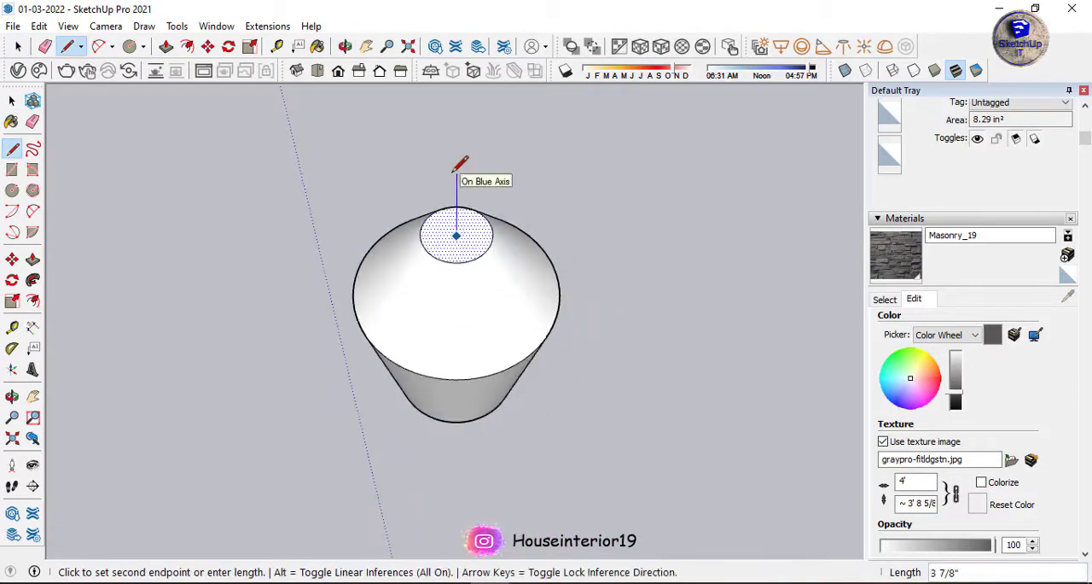
pyautogui.click(553, 98)
pyautogui.moveTo(553, 98); pyautogui.dragTo(230, 136, button='middle')
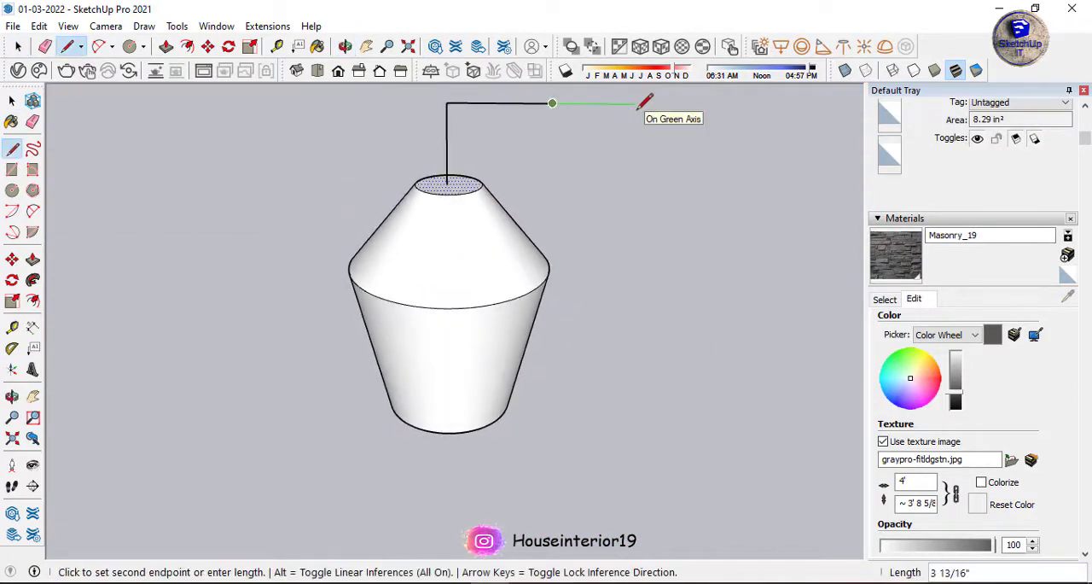
pyautogui.press('l')
pyautogui.click(447, 103)
# Replace the horizontal segments with one longer line from the vertical line's top, making an L-shaped path about 1' 1 5/8" long in total.
pyautogui.press('space')
pyautogui.click(545, 104)
pyautogui.press('Delete')
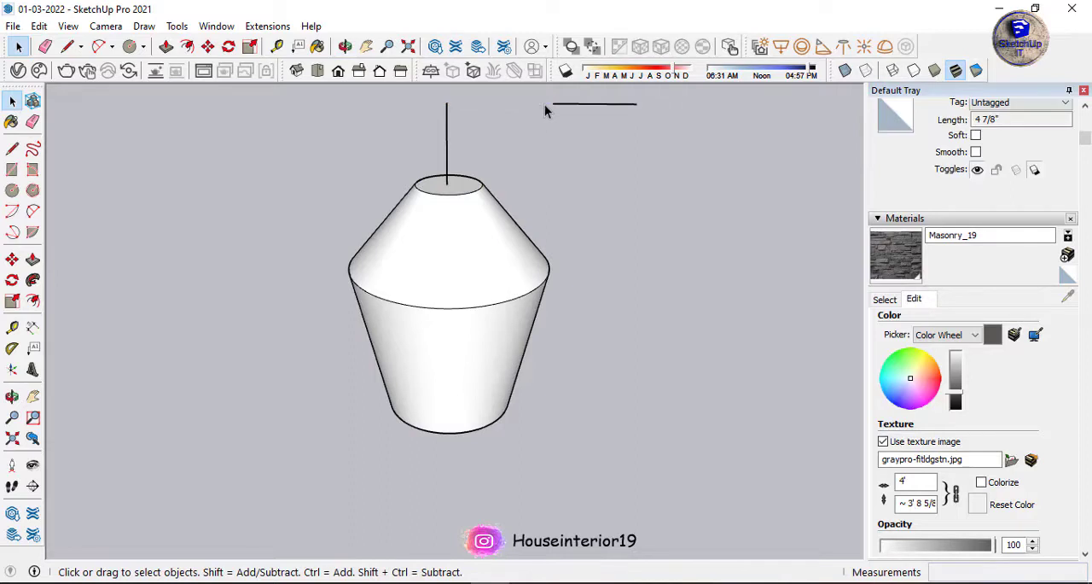
pyautogui.click(566, 105)
pyautogui.press('Delete')
pyautogui.press('l')
pyautogui.click(446, 104)
pyautogui.click(658, 102)
# Offset a smaller circle on the lamp's top face and sweep it along the L-shaped path with Follow Me.
pyautogui.press('space')
pyautogui.moveTo(500, 195); pyautogui.dragTo(455, 244, button='middle')
pyautogui.press('f')
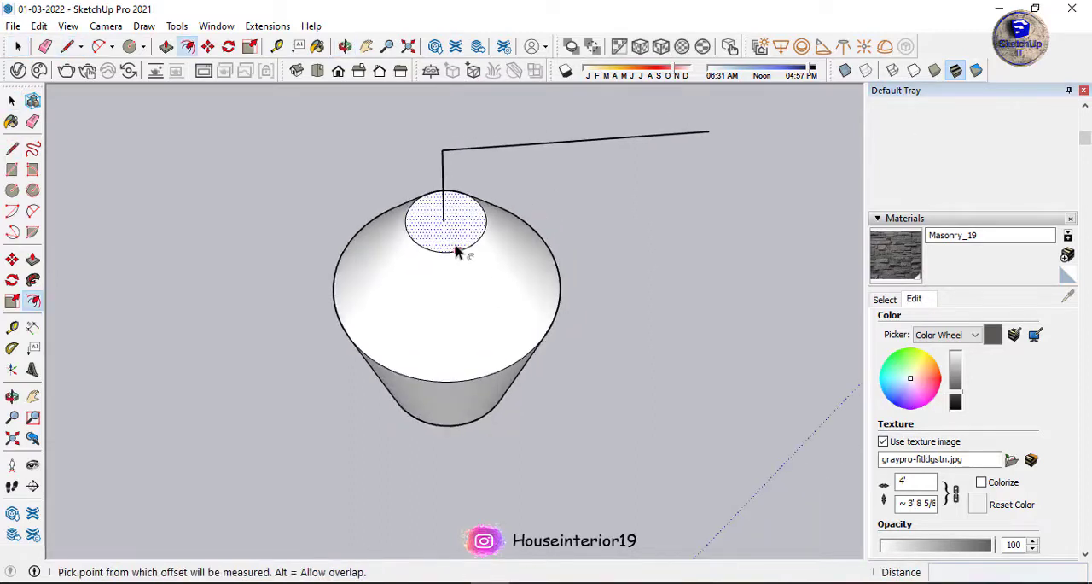
pyautogui.press('space')
pyautogui.click(32, 280)
pyautogui.click(449, 225)
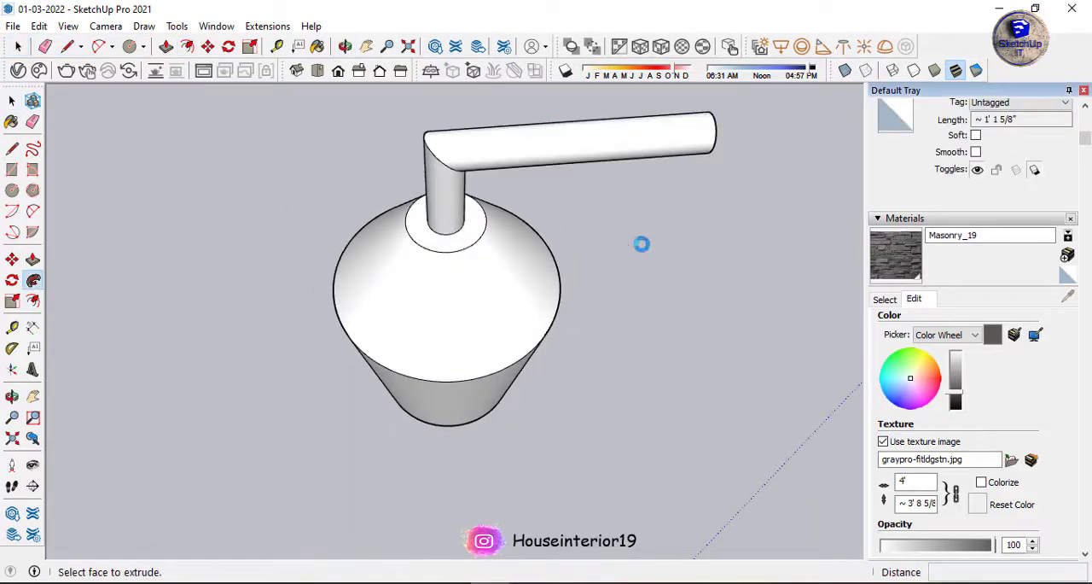
# Try to make a component from the lamp body and its bent arm.
pyautogui.press('space')
pyautogui.click(641, 244)
pyautogui.scroll(-5, 530, 314)
pyautogui.moveTo(538, 384); pyautogui.dragTo(579, 193, button='middle')
pyautogui.rightClick(474, 278)
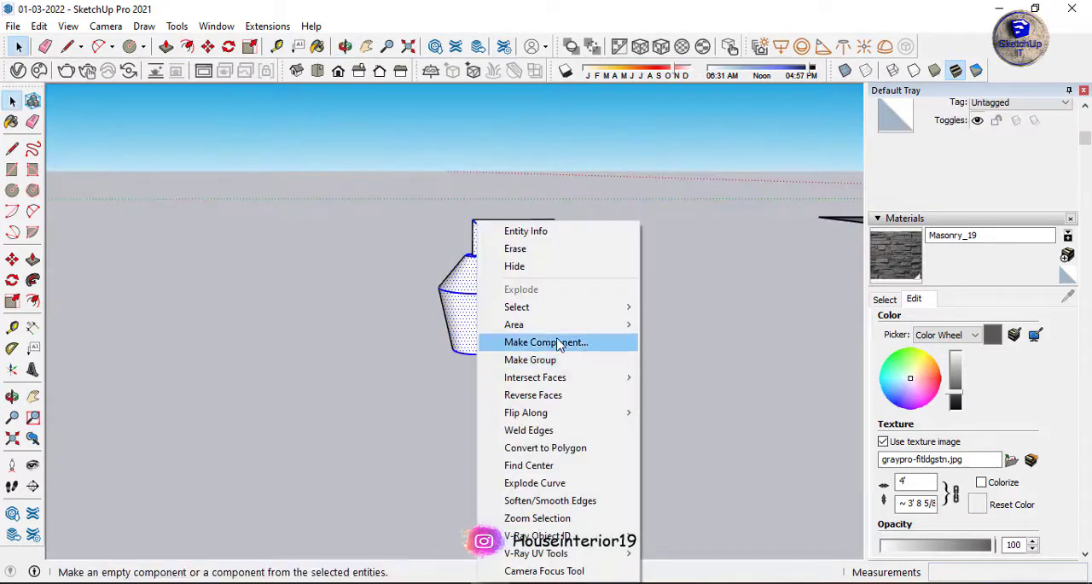
pyautogui.click(559, 342)
pyautogui.click(557, 467)
pyautogui.click(557, 469)
# Select the whole lamp and move it by its arm's end to the house's grey slatted front wall on the upper storey.
pyautogui.scroll(5, 534, 258)
pyautogui.press('m')
pyautogui.click(582, 181)
pyautogui.scroll(-2, 342, 401)
pyautogui.press('space')
pyautogui.tripleClick(378, 474)
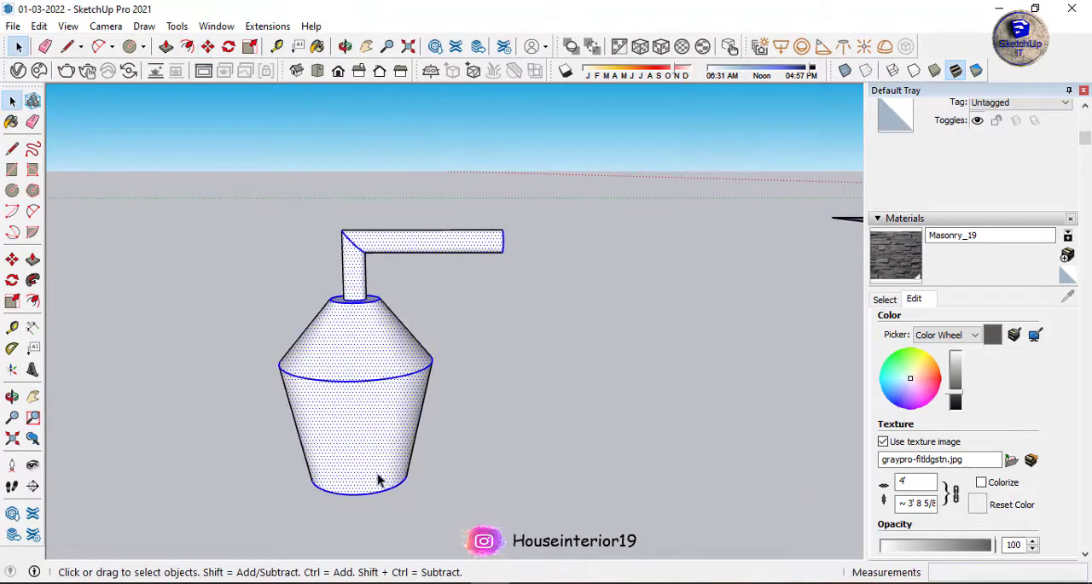
pyautogui.click(415, 299)
pyautogui.scroll(-4, 548, 385)
pyautogui.scroll(6, 510, 395)
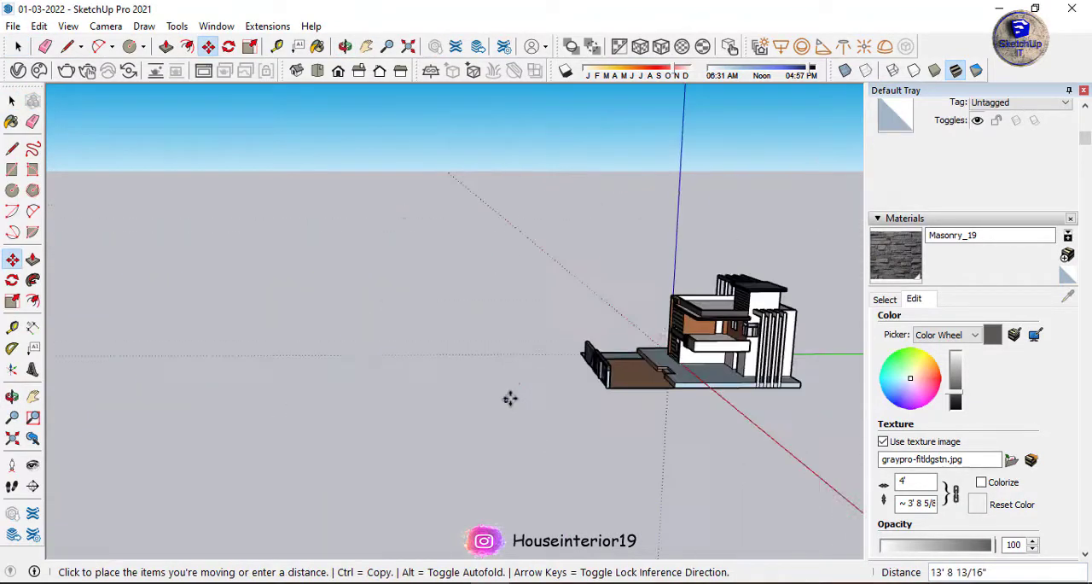
pyautogui.scroll(4, 666, 307)
pyautogui.scroll(-2, 629, 208)
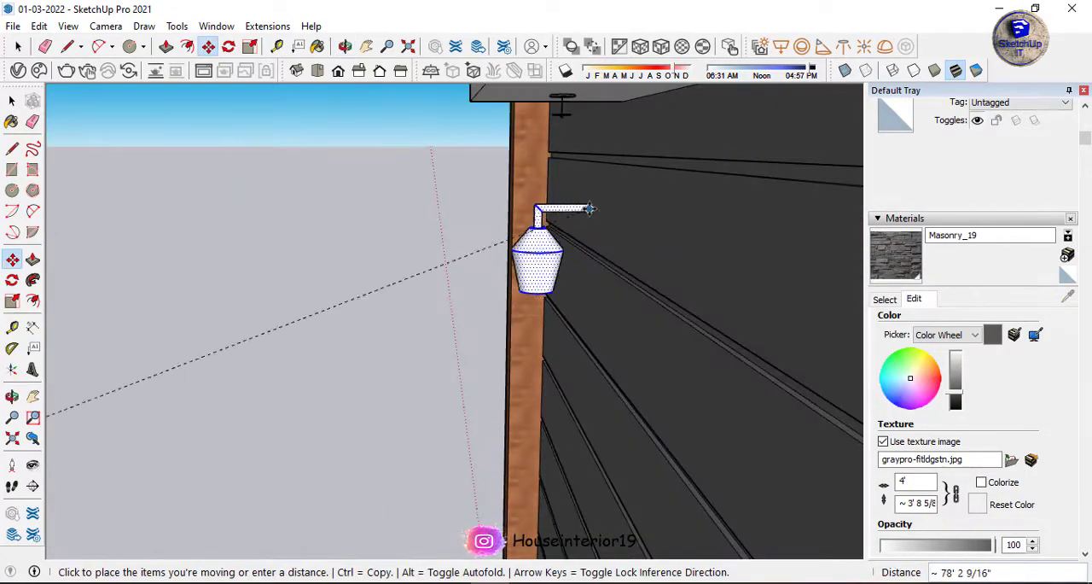
pyautogui.click(592, 201)
pyautogui.press('space')
# Shorten the lamp's horizontal arm by scaling it along its length toward the elbow.
pyautogui.moveTo(592, 201); pyautogui.dragTo(771, 265, button='middle')
pyautogui.scroll(-6, 665, 264)
pyautogui.moveTo(665, 265); pyautogui.dragTo(558, 263, button='middle')
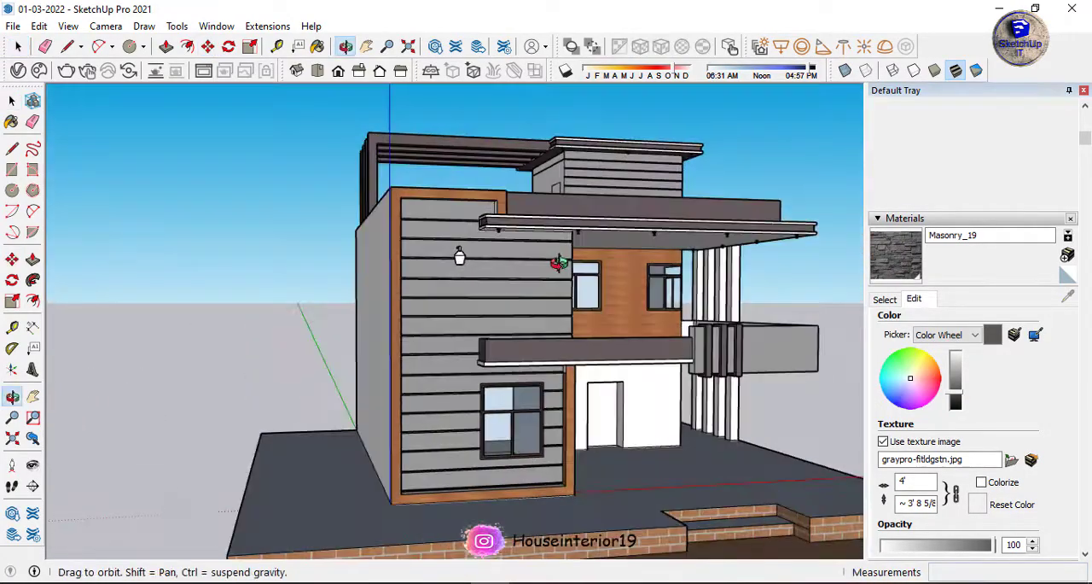
pyautogui.scroll(10, 466, 260)
pyautogui.moveTo(482, 295); pyautogui.dragTo(589, 273, button='middle')
pyautogui.click(518, 242)
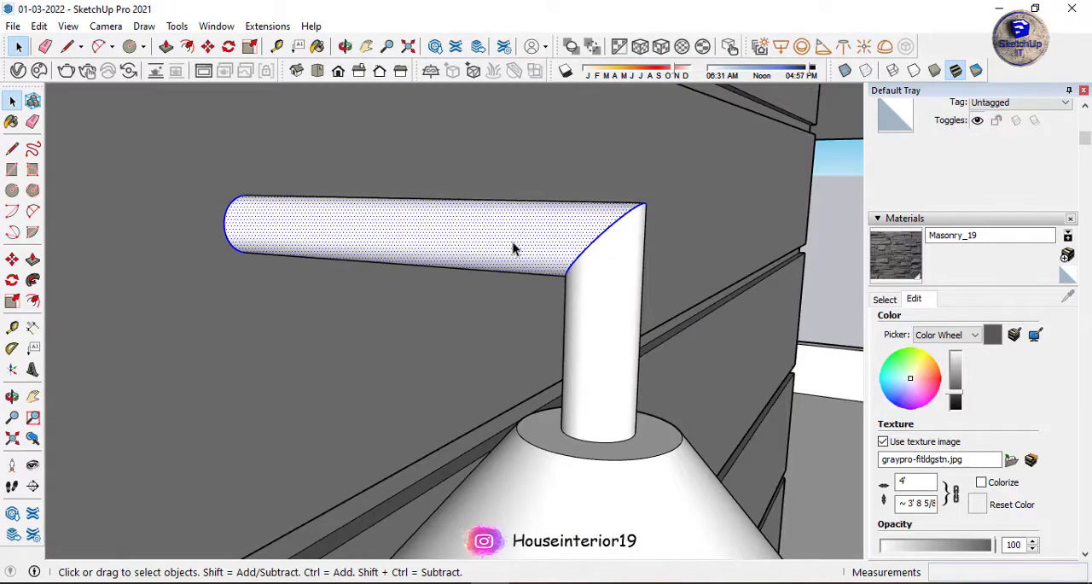
pyautogui.click(246, 222)
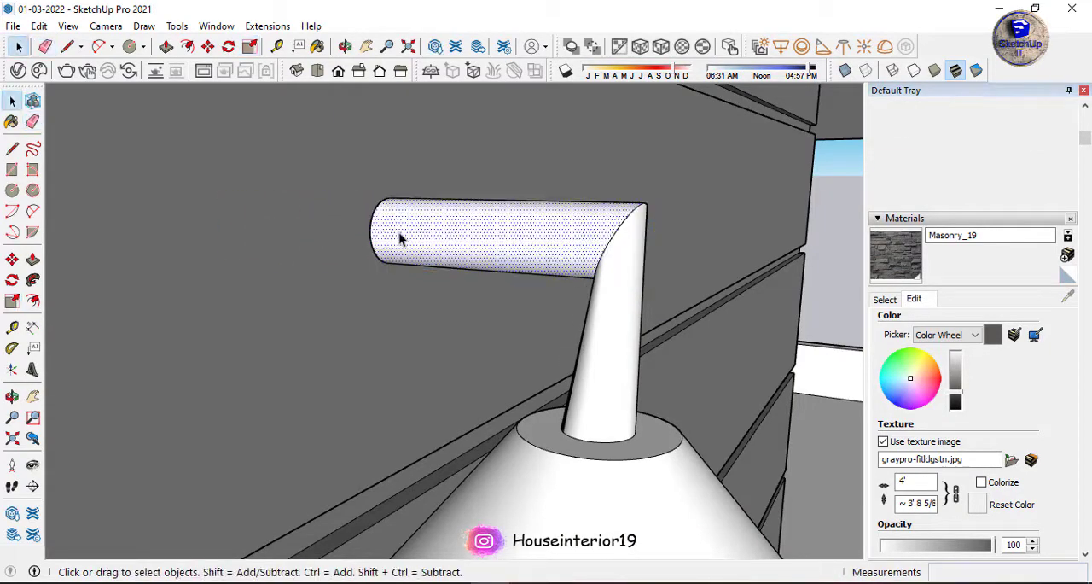
# Select all of the lamp's geometry and move it so the arm's end meets the slatted wall.
pyautogui.scroll(-3, 397, 235)
pyautogui.moveTo(398, 235); pyautogui.dragTo(627, 168, button='middle')
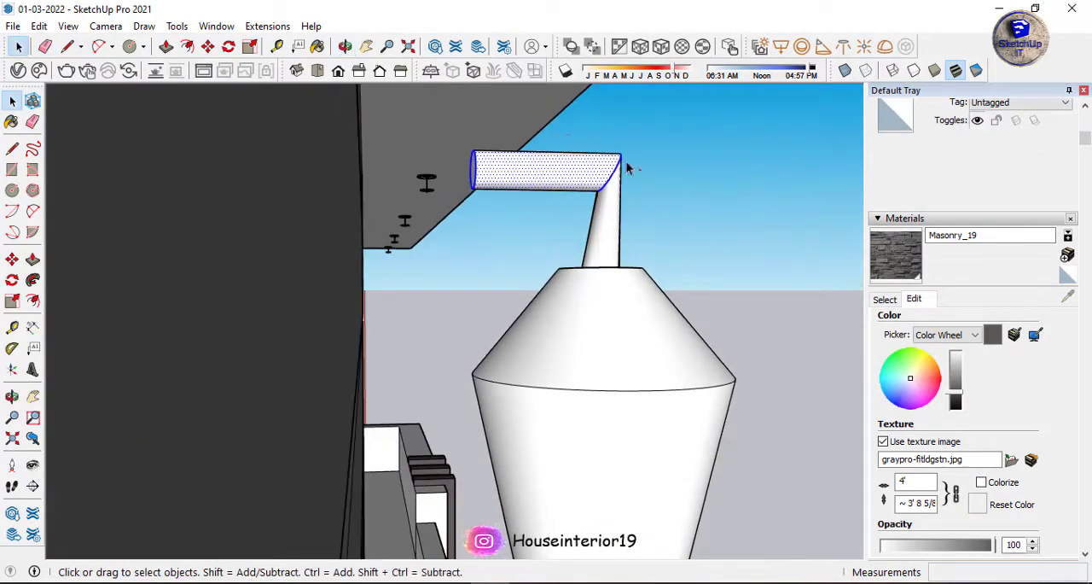
pyautogui.keyDown('ctrl'); pyautogui.moveTo(483, 477); pyautogui.dragTo(480, 481); pyautogui.keyUp('ctrl')
pyautogui.scroll(-8, 246, 248)
pyautogui.moveTo(375, 359); pyautogui.dragTo(427, 248, button='middle')
pyautogui.scroll(7, 433, 384)
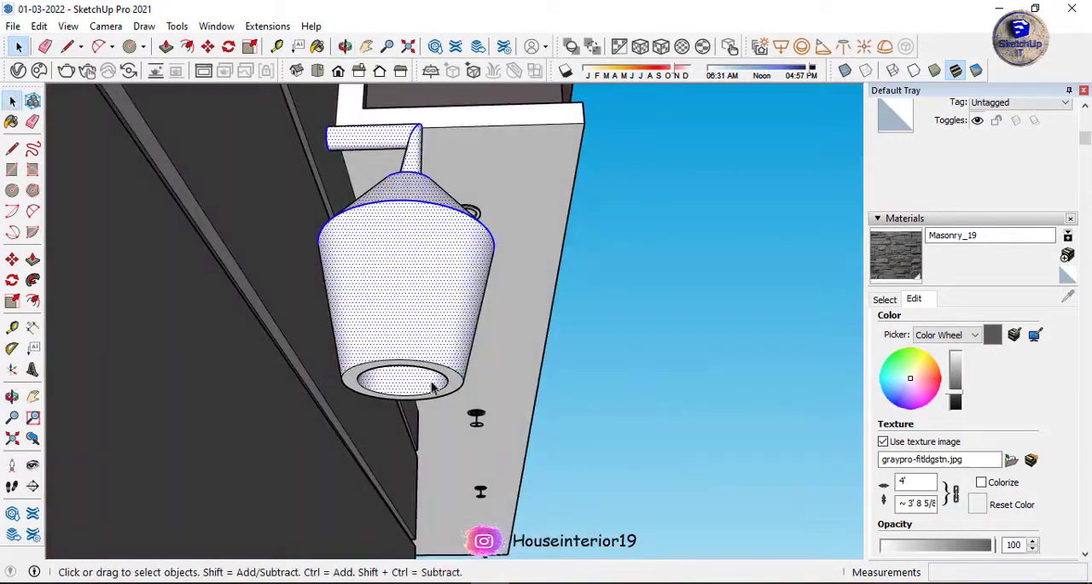
pyautogui.keyDown('ctrl'); pyautogui.doubleClick(459, 369); pyautogui.keyUp('ctrl')
pyautogui.moveTo(452, 325); pyautogui.dragTo(421, 344, button='middle')
pyautogui.scroll(4, 422, 344)
pyautogui.press('m')
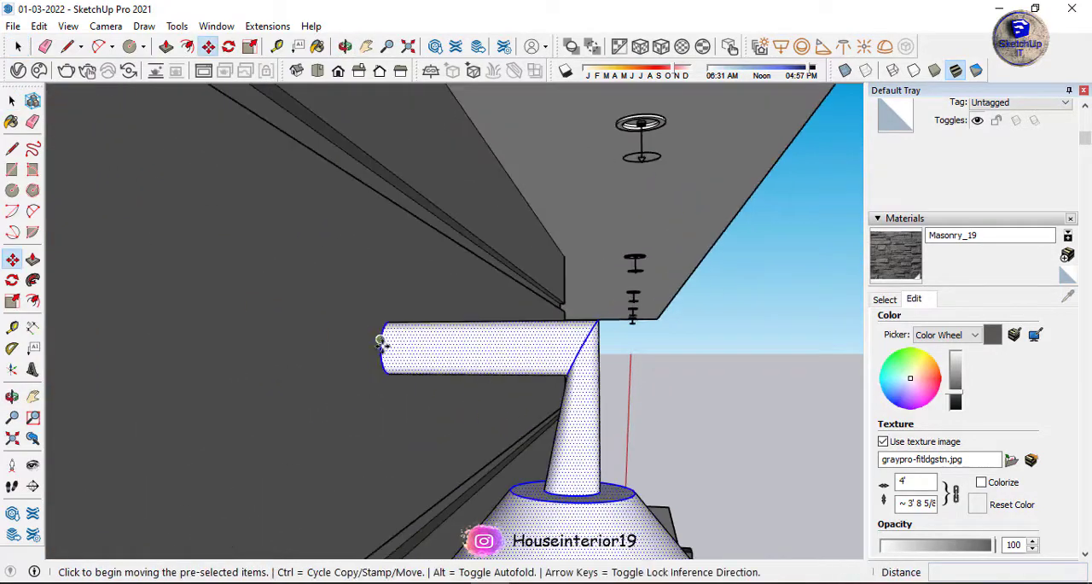
pyautogui.moveTo(314, 347); pyautogui.dragTo(264, 161, button='middle')
pyautogui.scroll(-10, 490, 212)
# Group the lamp's geometry and turn the group into a component.
pyautogui.rightClick(519, 226)
pyautogui.click(582, 358)
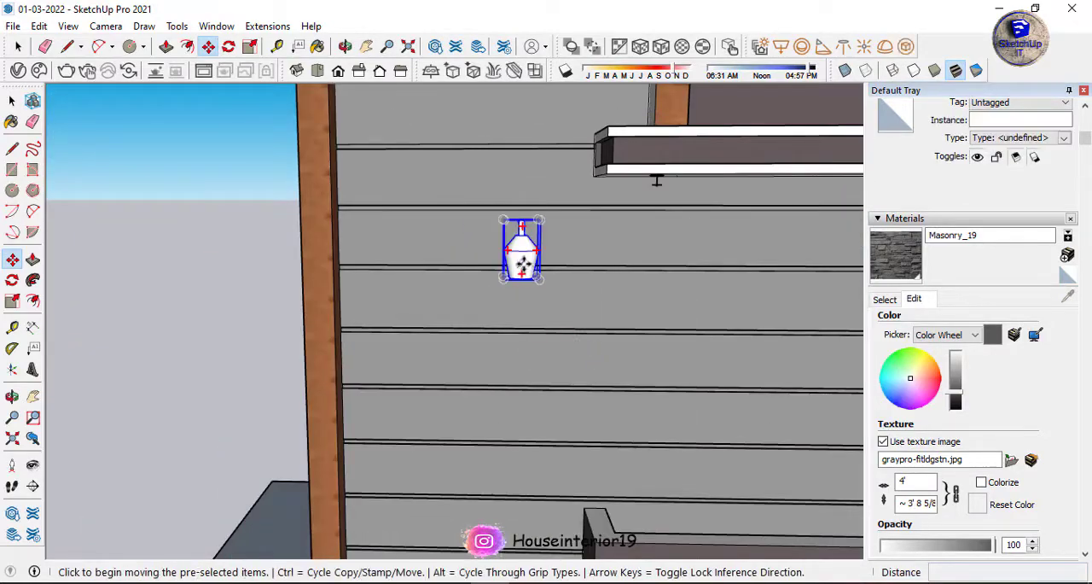
pyautogui.rightClick(517, 243)
pyautogui.click(589, 384)
pyautogui.click(563, 460)
pyautogui.moveTo(563, 460); pyautogui.dragTo(572, 143, button='middle')
pyautogui.scroll(-6, 502, 243)
# Copy the wall lamp by its arm's end onto the upper-storey wood wall, between the two windows.
pyautogui.click(503, 242)
pyautogui.press('m')
pyautogui.scroll(10, 500, 235)
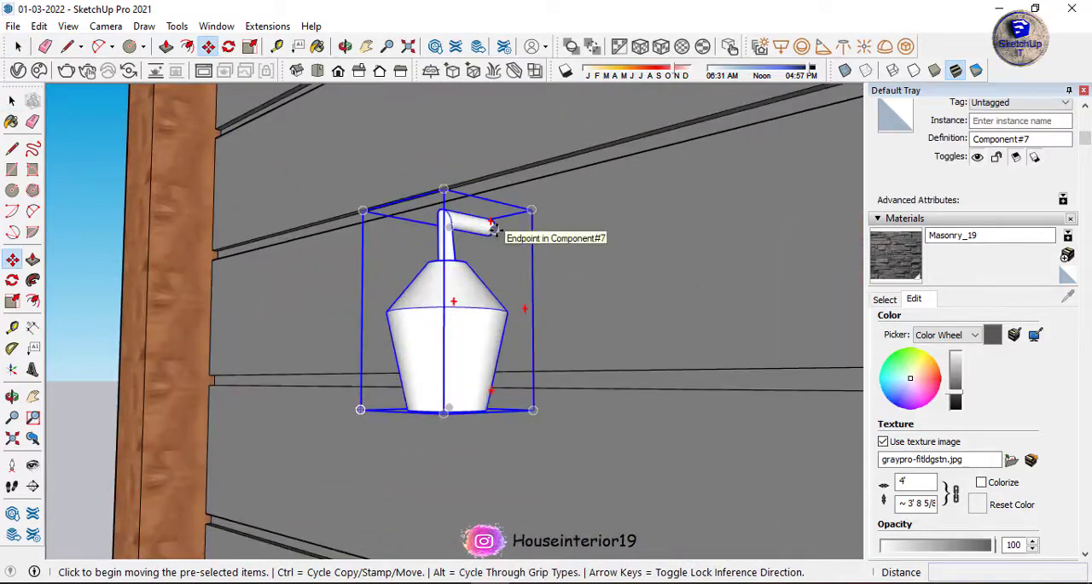
pyautogui.click(495, 227)
pyautogui.press('ctrl')
pyautogui.scroll(-8, 384, 273)
pyautogui.moveTo(373, 285); pyautogui.dragTo(694, 244, button='middle')
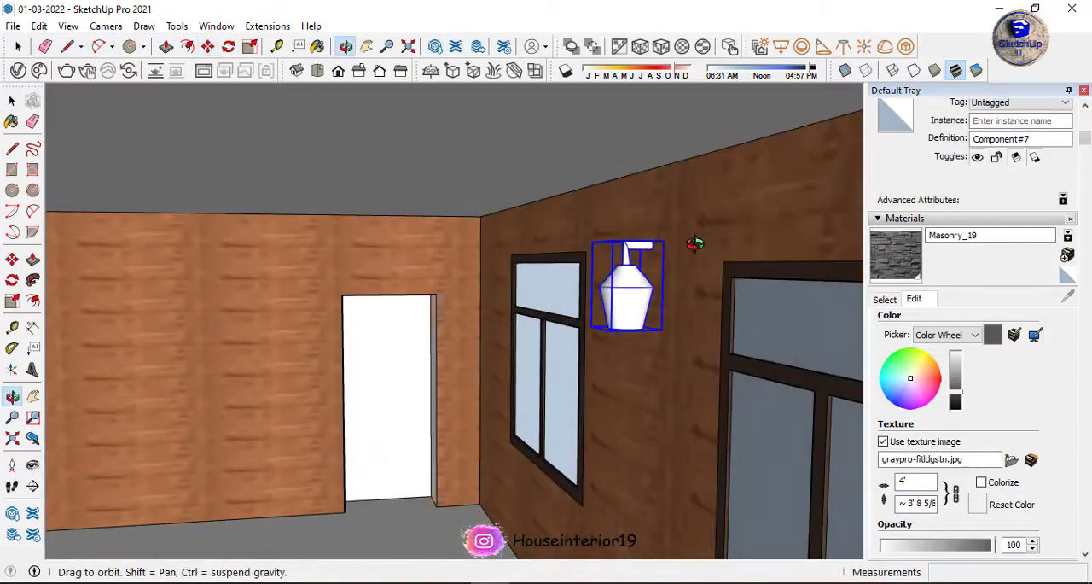
# Place copies of the wall lamp on both sides of the door on the white ground-floor wall.
pyautogui.scroll(-5, 619, 267)
pyautogui.scroll(-5, 538, 292)
pyautogui.scroll(5, 641, 317)
pyautogui.moveTo(642, 316); pyautogui.dragTo(559, 307, button='middle')
pyautogui.click(658, 302)
pyautogui.scroll(-7, 657, 302)
pyautogui.moveTo(426, 297); pyautogui.dragTo(536, 300, button='middle')
pyautogui.scroll(5, 751, 386)
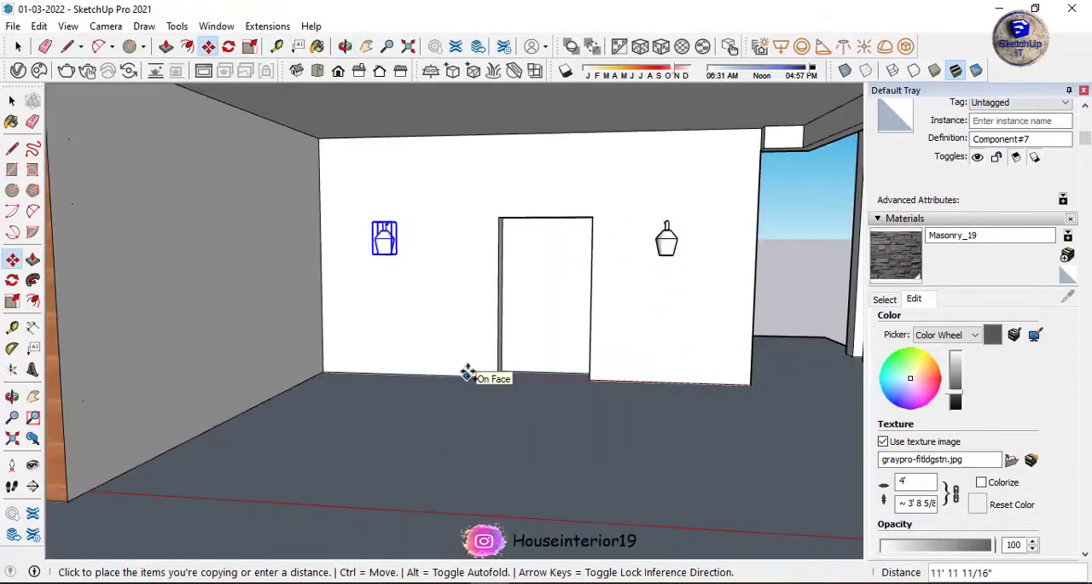
pyautogui.scroll(-6, 631, 287)
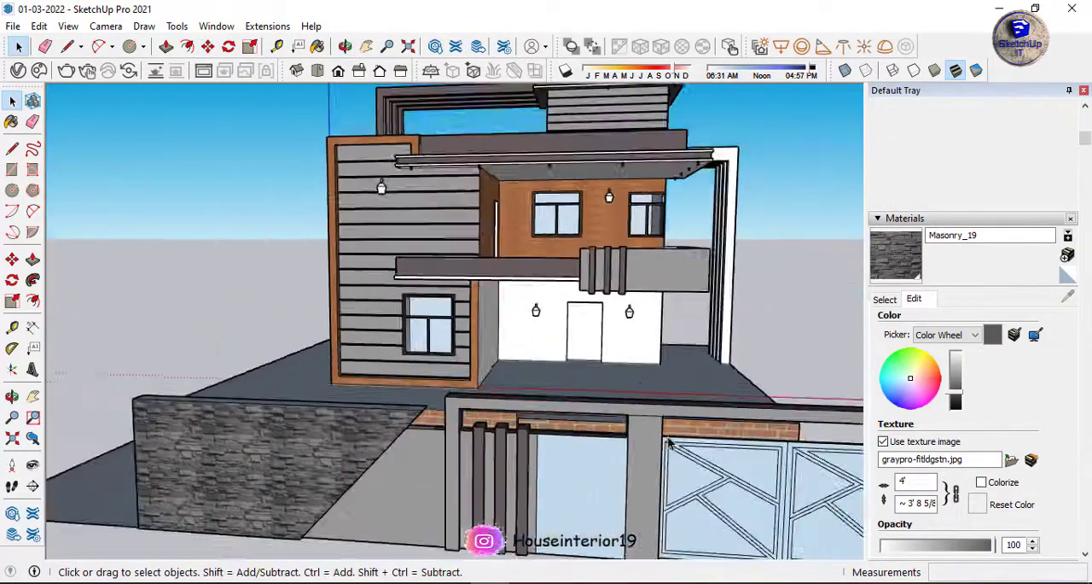
# Open the slatted-wall lamp component and place an IES light in its bottom recess, loading a file from the Vray IES Presets folder.
pyautogui.scroll(10, 375, 222)
pyautogui.doubleClick(376, 237)
pyautogui.moveTo(507, 204); pyautogui.dragTo(682, 136, button='middle')
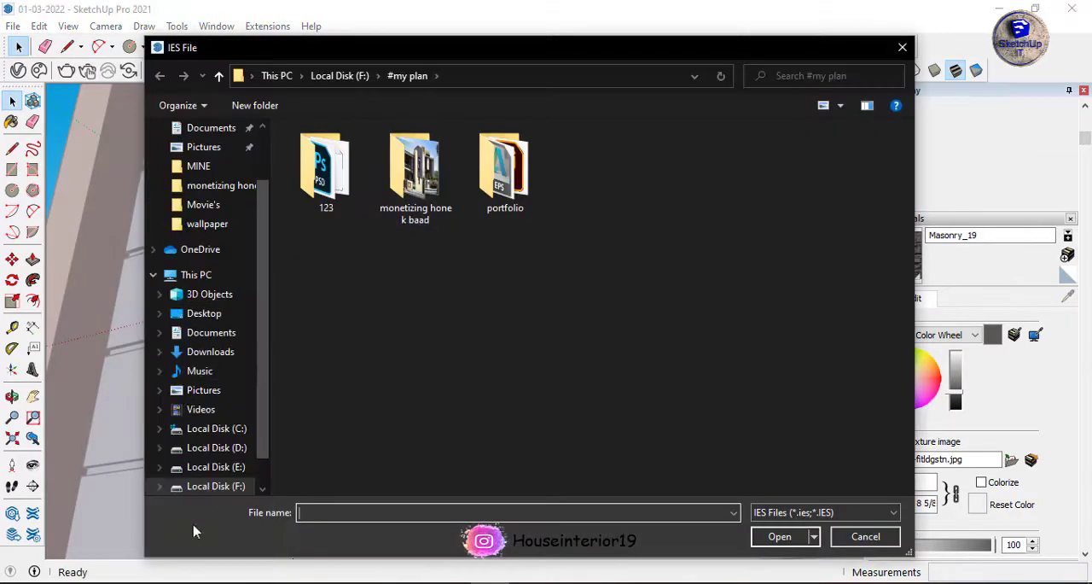
pyautogui.click(208, 223)
pyautogui.doubleClick(597, 181)
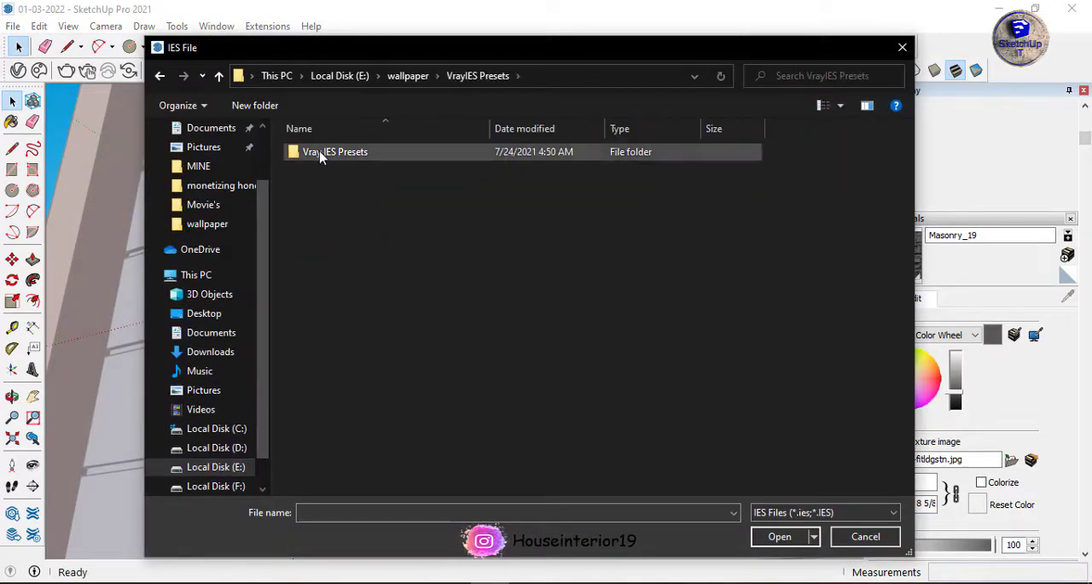
pyautogui.doubleClick(319, 154)
pyautogui.click(320, 305)
pyautogui.click(780, 536)
pyautogui.scroll(5, 375, 280)
pyautogui.click(375, 281)
pyautogui.scroll(-4, 374, 282)
# Scale the IES light down uniformly to suit the lamp's opening.
pyautogui.moveTo(316, 290); pyautogui.dragTo(366, 280, button='middle')
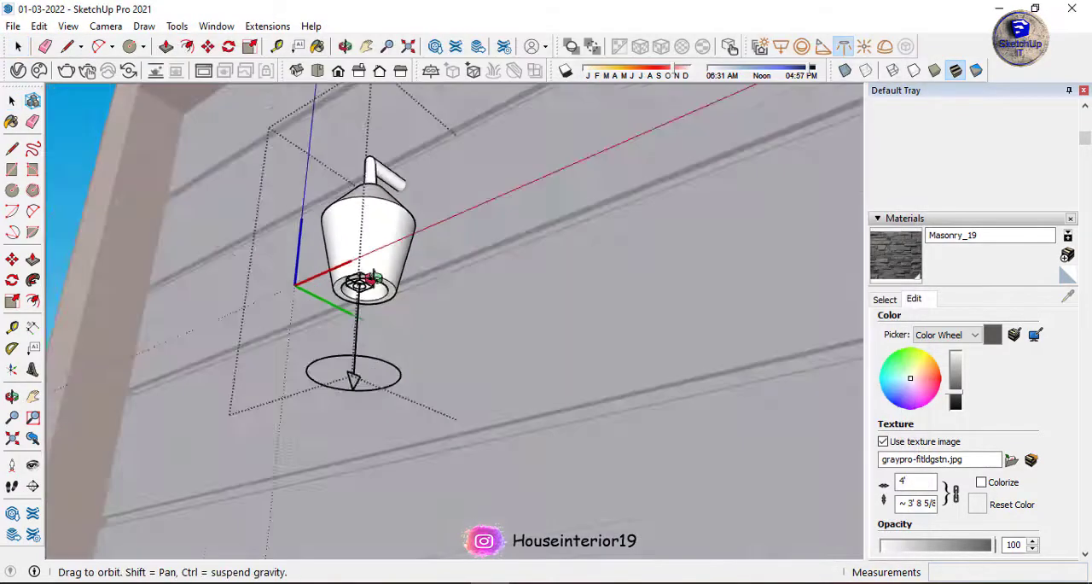
pyautogui.scroll(6, 357, 294)
pyautogui.click(364, 268)
pyautogui.scroll(-5, 364, 268)
pyautogui.press('s')
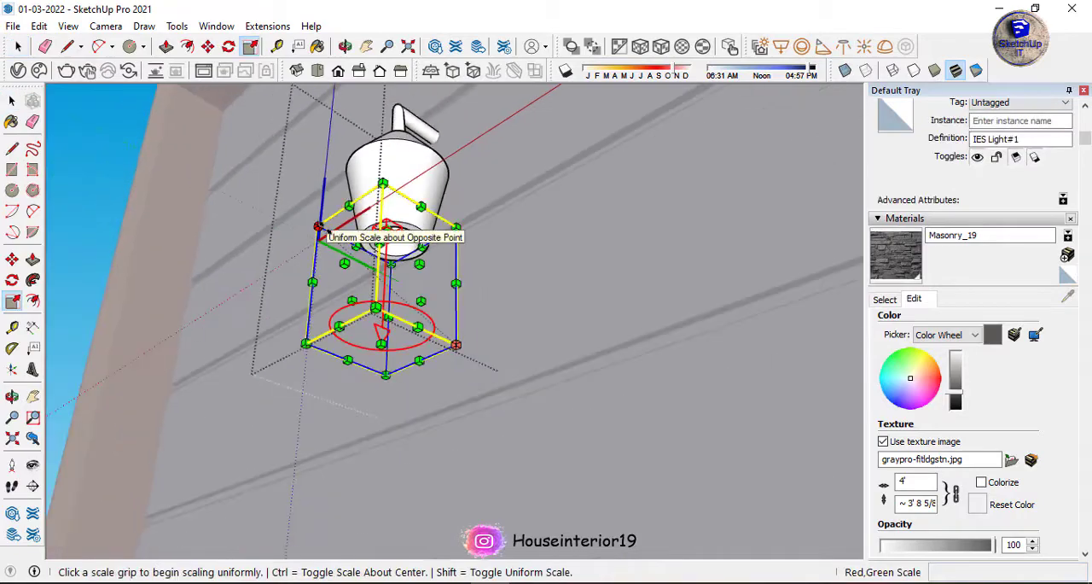
pyautogui.moveTo(317, 226); pyautogui.dragTo(350, 253)
pyautogui.moveTo(350, 253); pyautogui.dragTo(595, 387, button='middle')
# Move the IES light to the lamp's bottom opening and close the lamp component.
pyautogui.scroll(3, 595, 387)
pyautogui.press('m')
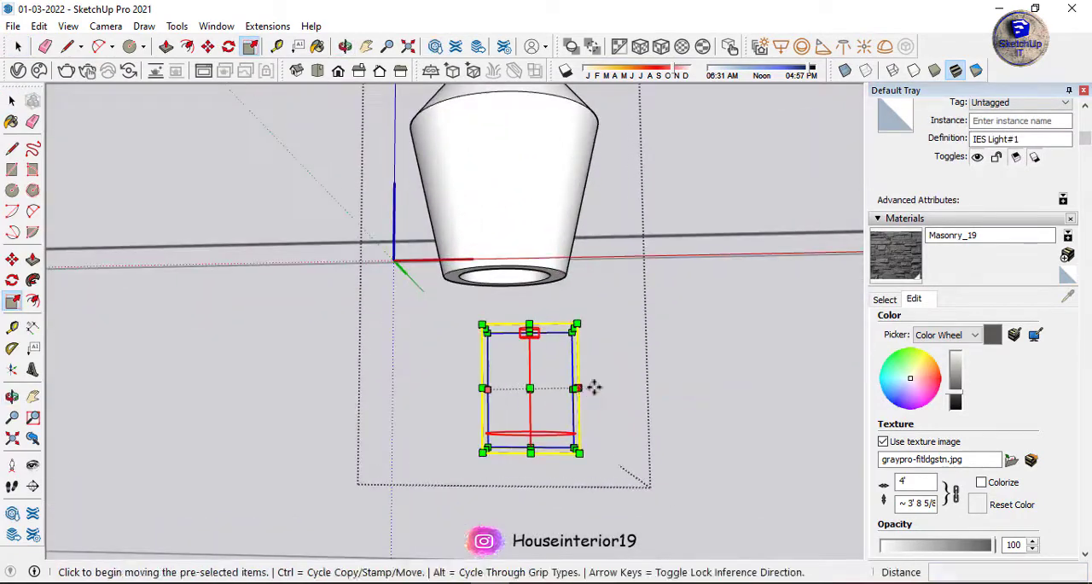
pyautogui.moveTo(702, 368); pyautogui.dragTo(273, 418, button='middle')
pyautogui.click(437, 470)
pyautogui.moveTo(436, 470); pyautogui.dragTo(290, 263, button='middle')
pyautogui.press('space')
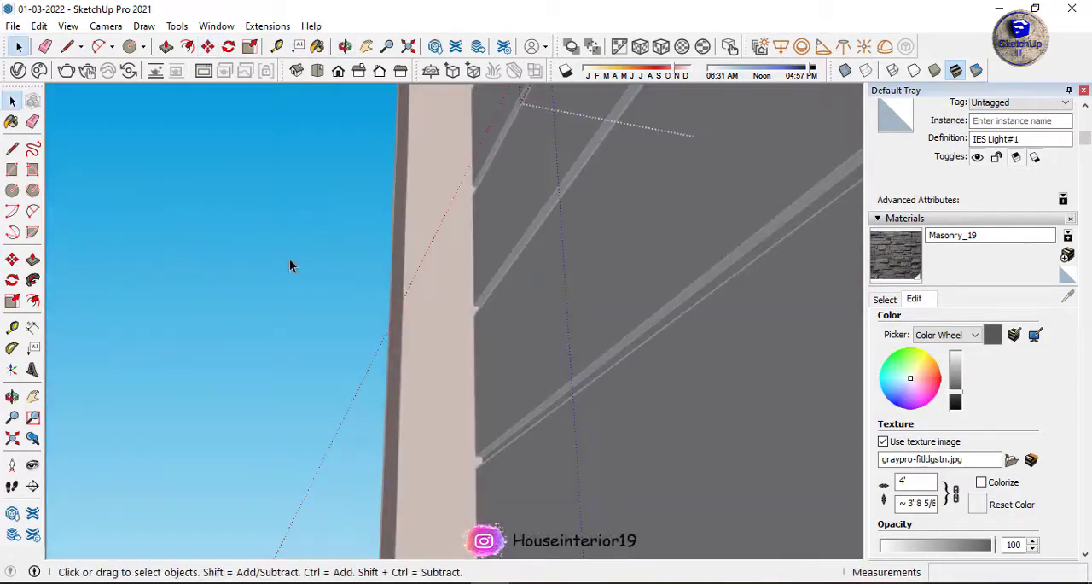
pyautogui.click(290, 263)
# Copy the upper-storey wood-wall lamp to the other side of the larger window, near the door.
pyautogui.scroll(-10, 290, 264)
pyautogui.moveTo(453, 209); pyautogui.dragTo(357, 214, button='middle')
pyautogui.moveTo(475, 222); pyautogui.dragTo(485, 219, button='middle')
pyautogui.scroll(4, 484, 219)
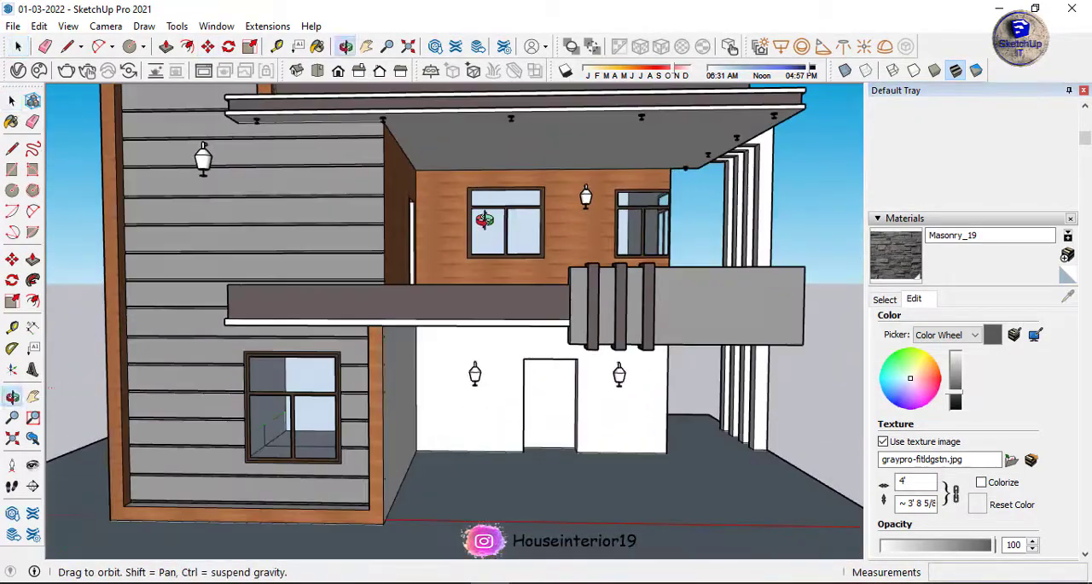
pyautogui.scroll(5, 580, 205)
pyautogui.click(565, 210)
pyautogui.press('m')
pyautogui.press('ctrl')
pyautogui.click(588, 282)
pyautogui.click(304, 282)
pyautogui.press('space')
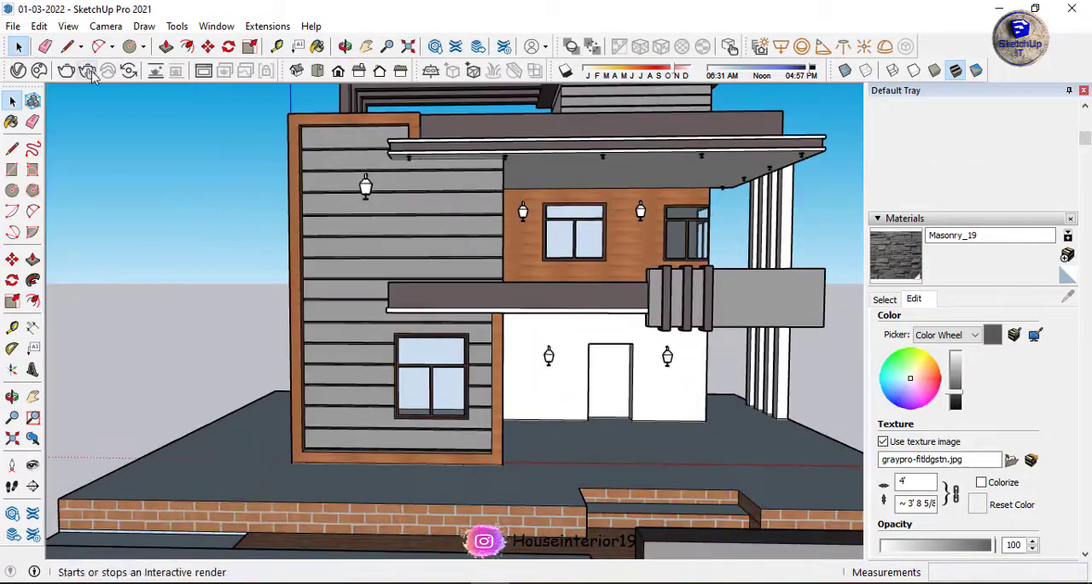
# Start a V-Ray interactive render and override the intensity of IES Light#1 with 200000 lm.
pyautogui.click(88, 70)
pyautogui.scroll(-1, 520, 314)
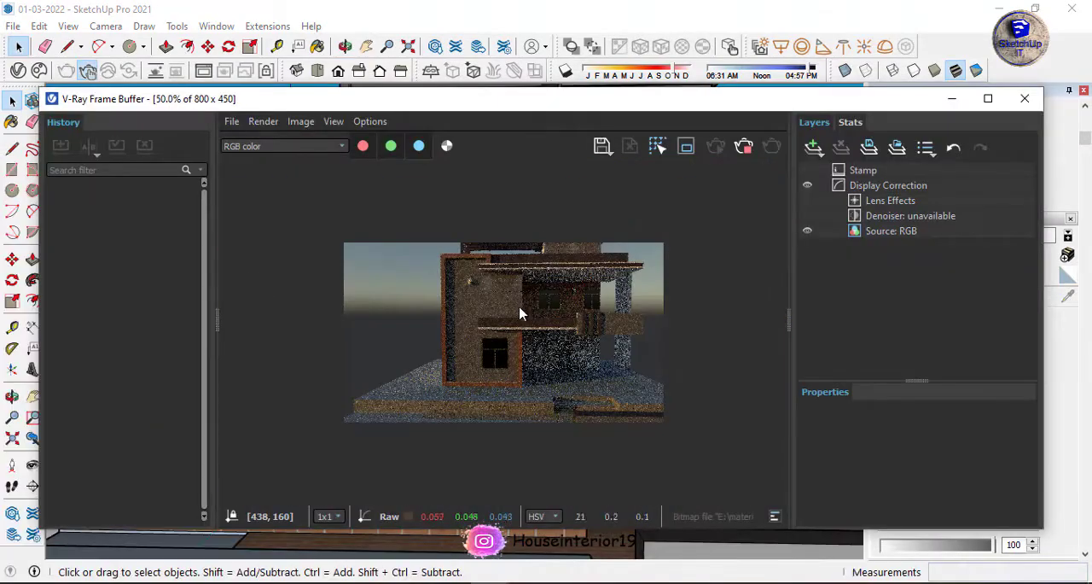
pyautogui.click(346, 342)
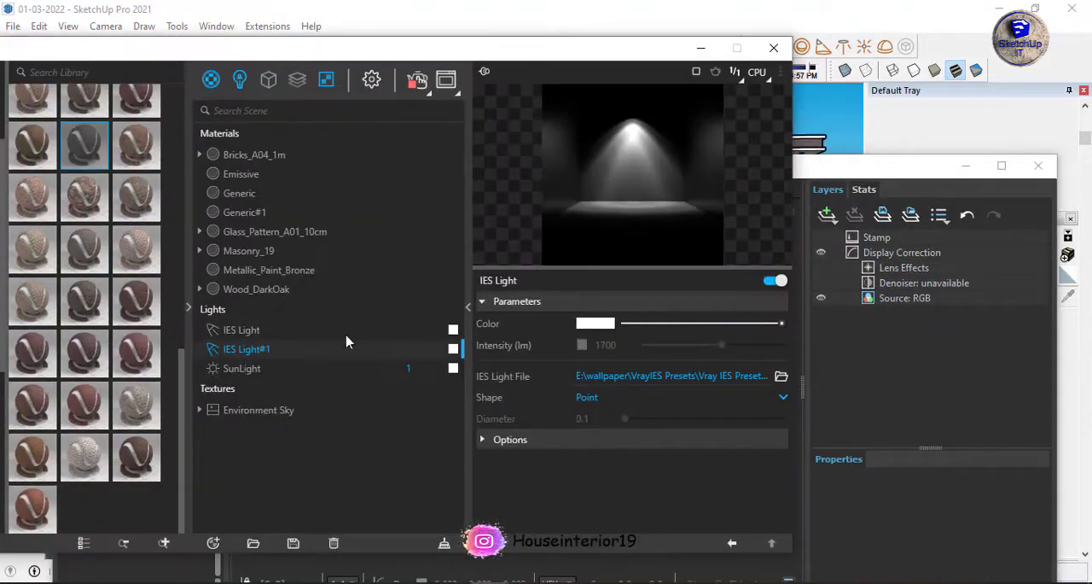
pyautogui.click(580, 346)
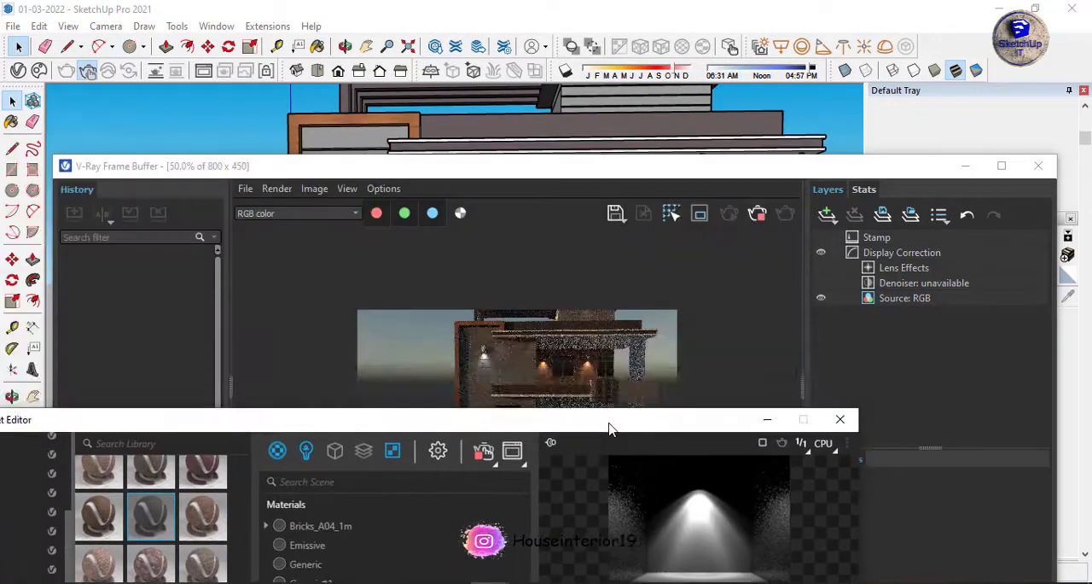
pyautogui.moveTo(609, 426); pyautogui.dragTo(597, 246)
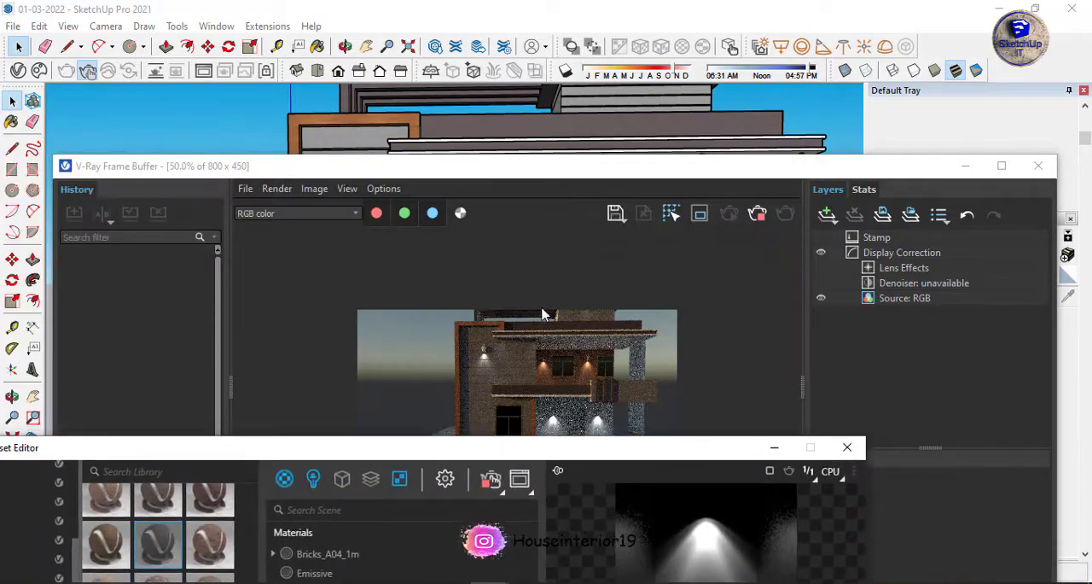
# Try intensities of 20 lm and 100 lm on IES Light#1 and check the interactive render.
pyautogui.moveTo(597, 444); pyautogui.dragTo(607, 193)
pyautogui.moveTo(630, 484); pyautogui.dragTo(618, 484)
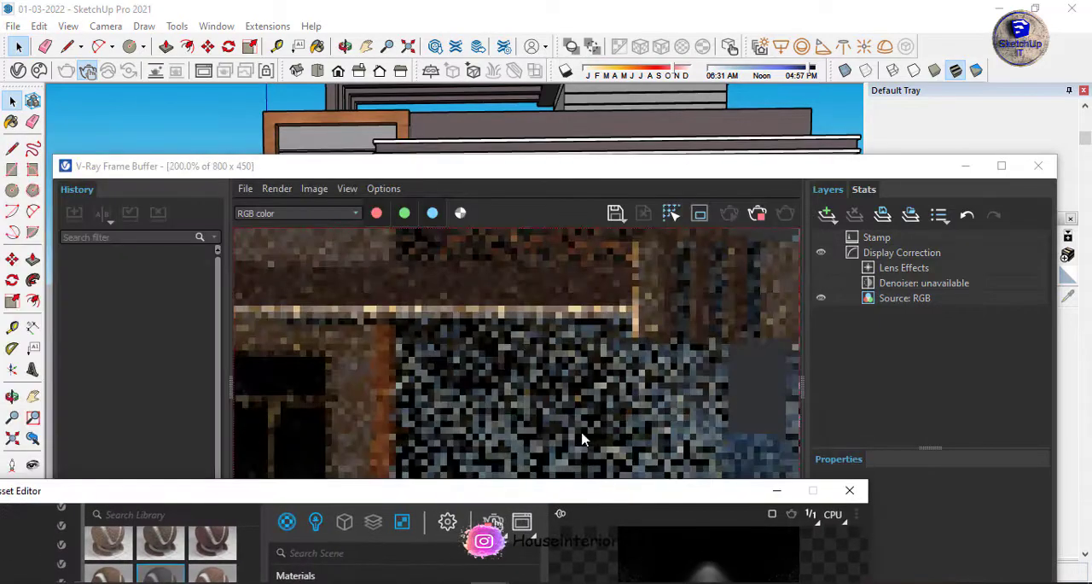
pyautogui.scroll(-5, 544, 441)
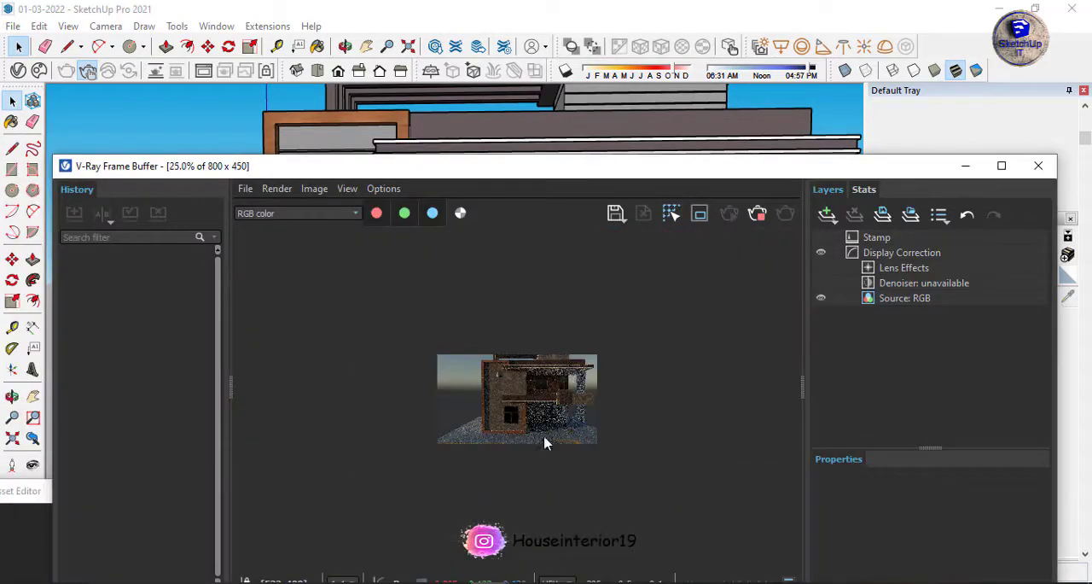
pyautogui.moveTo(677, 178); pyautogui.dragTo(618, 94)
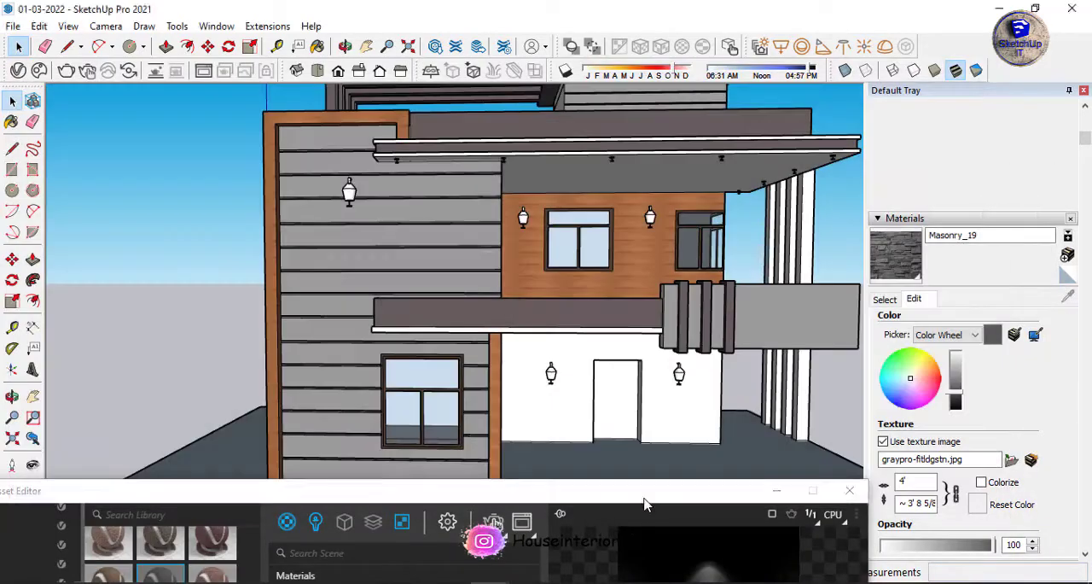
pyautogui.moveTo(572, 485); pyautogui.dragTo(572, 141)
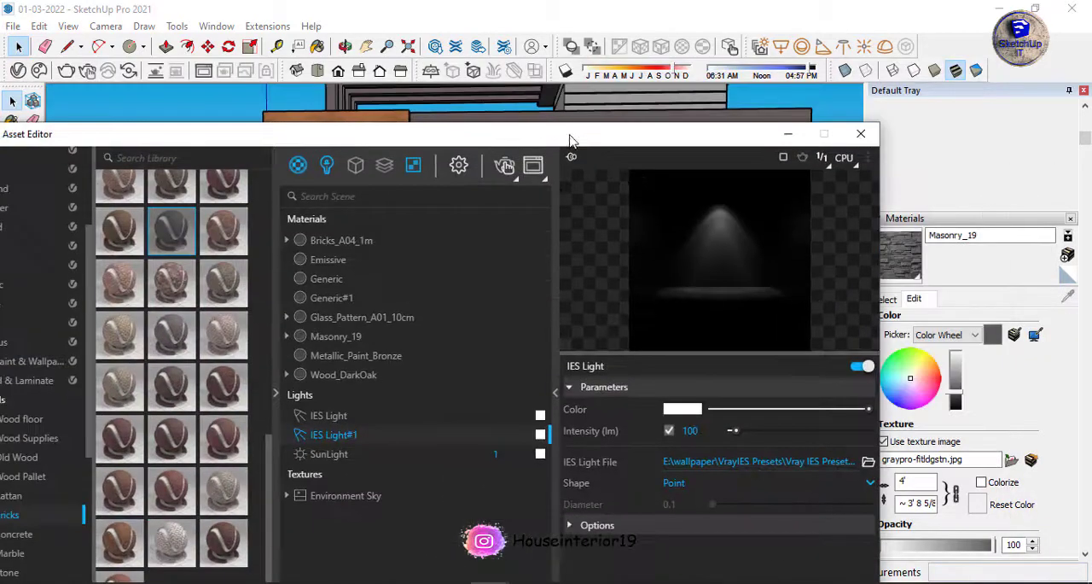
# Try a yellow colour with an intensity of 403 lm on IES Light#1 and check the render.
pyautogui.click(683, 408)
pyautogui.click(516, 212)
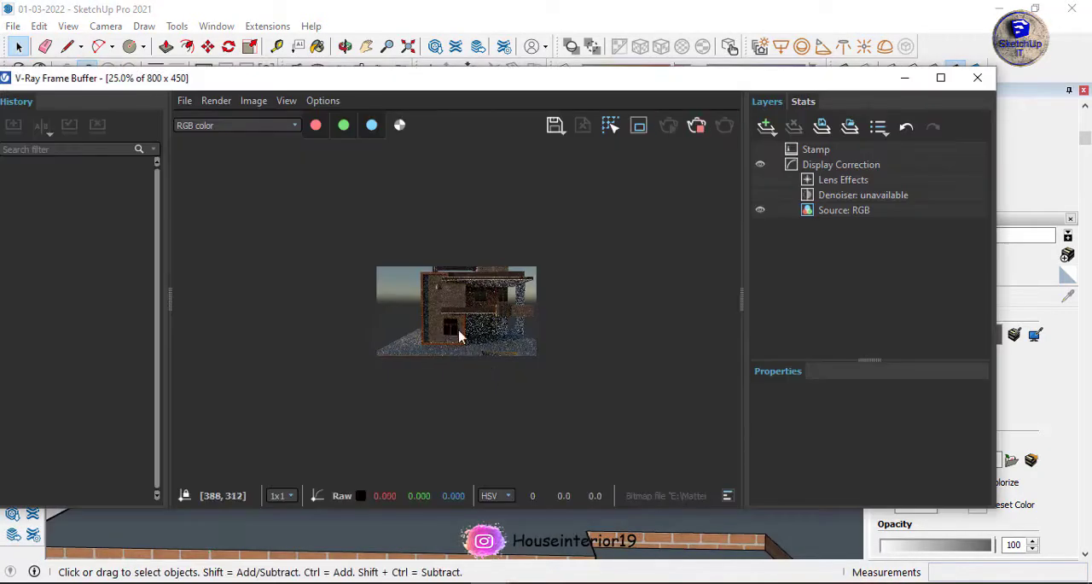
pyautogui.scroll(2, 459, 335)
pyautogui.scroll(-1, 459, 335)
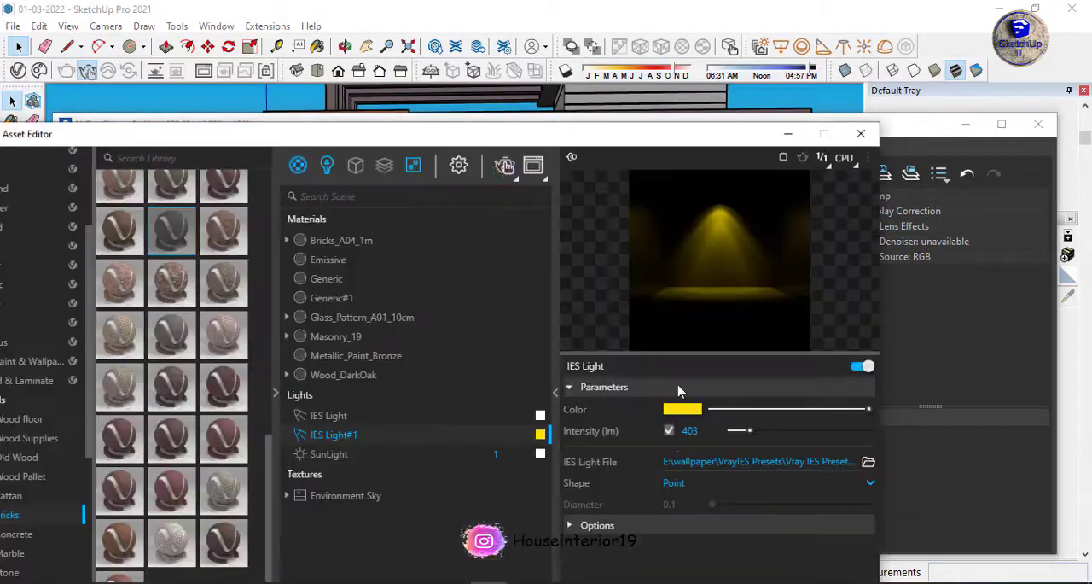
# Turn on shadows and move the sun's time of day to the evening, about 04:57 PM.
pyautogui.moveTo(600, 134); pyautogui.dragTo(597, 482)
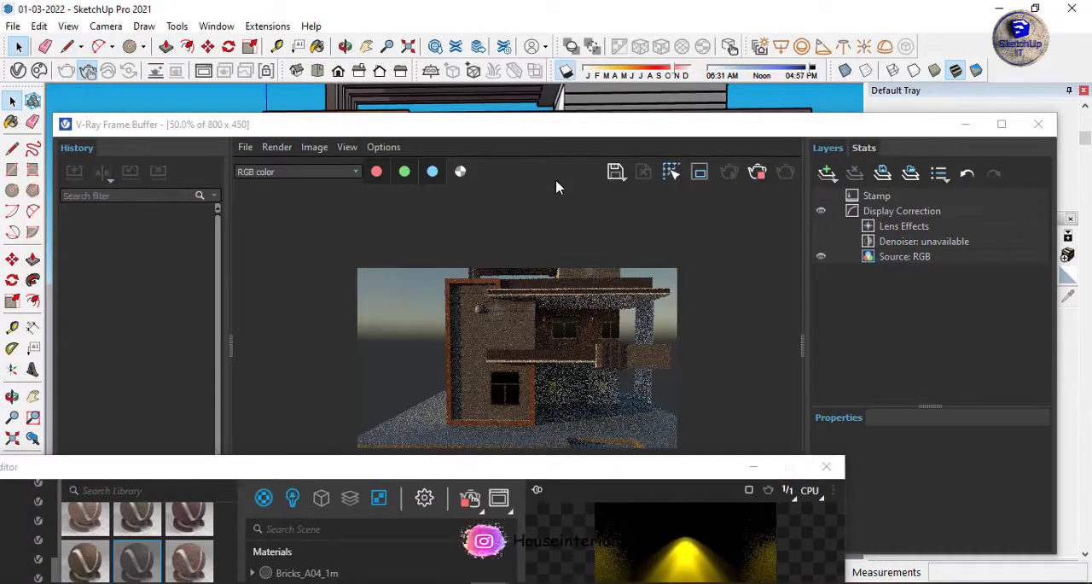
pyautogui.scroll(1, 581, 384)
pyautogui.moveTo(812, 68); pyautogui.dragTo(820, 70)
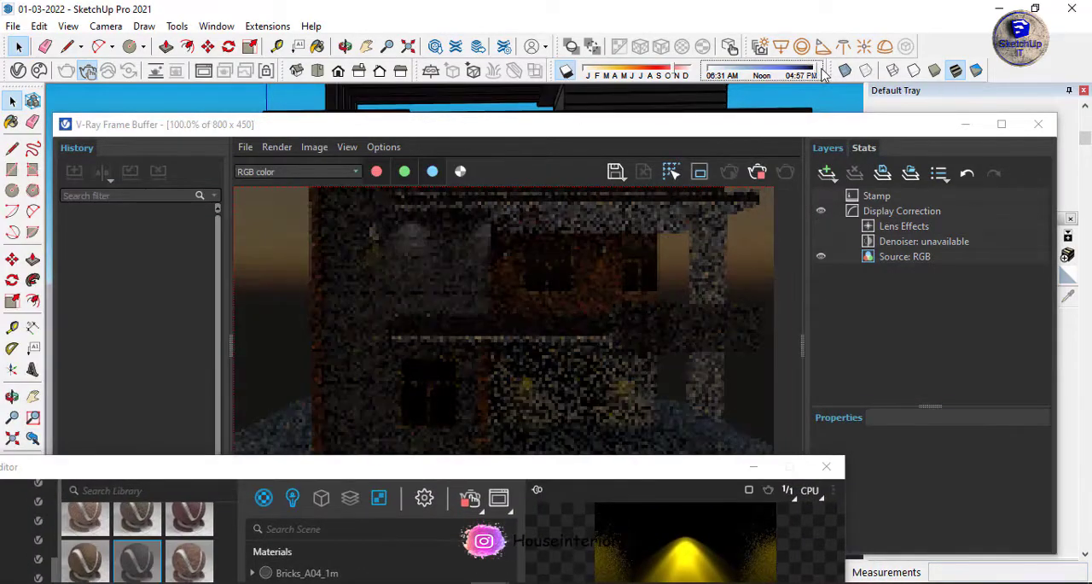
# Try 3000 lm on IES Light#1, then set its intensity to 100000 lm.
pyautogui.moveTo(604, 467); pyautogui.dragTo(604, 75)
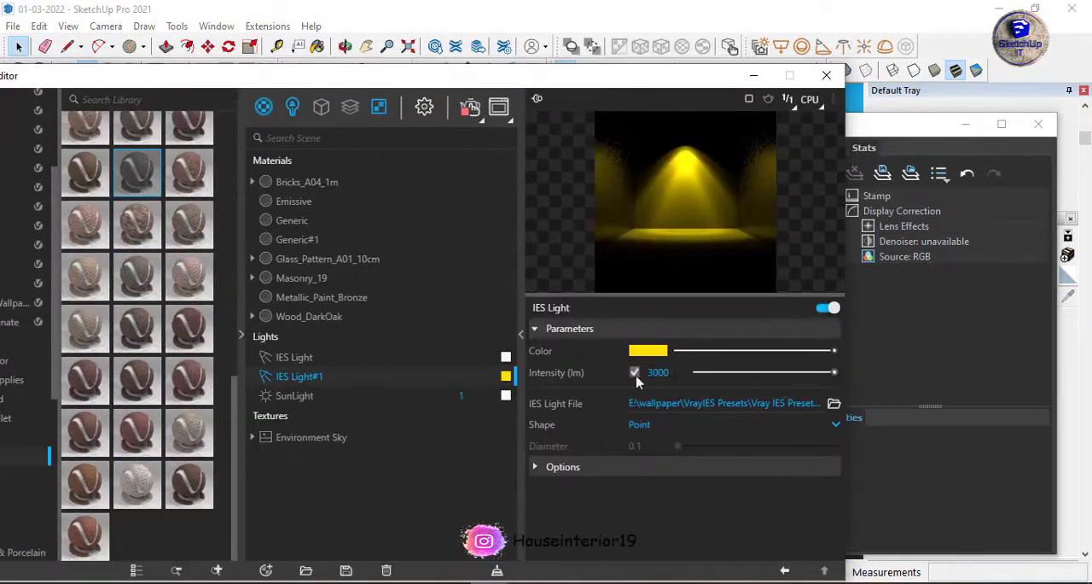
pyautogui.scroll(-2, 511, 319)
pyautogui.moveTo(538, 78); pyautogui.dragTo(497, 183)
pyautogui.scroll(1, 512, 319)
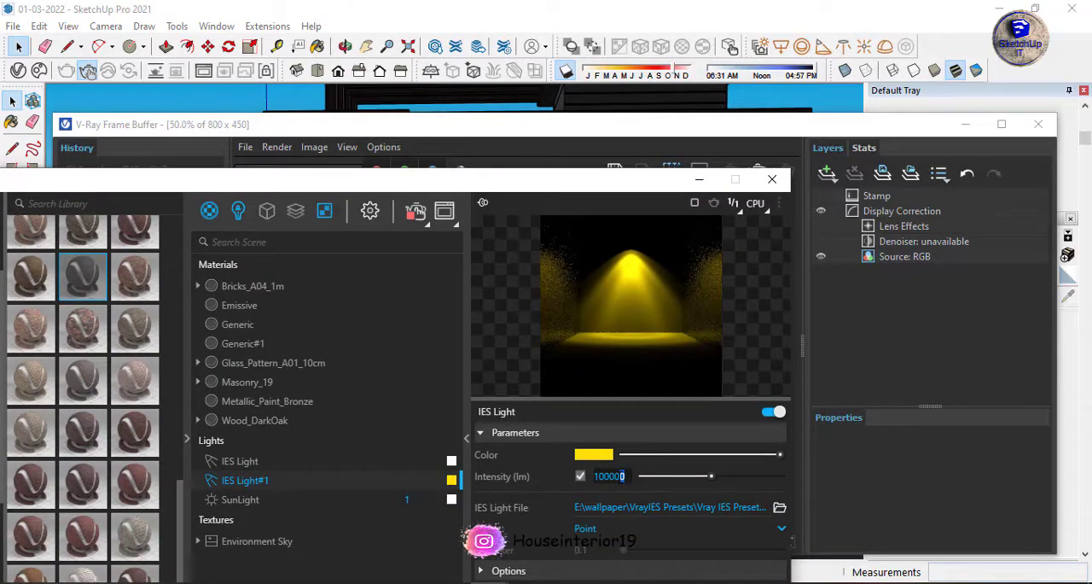
pyautogui.press('BackSpace')
pyautogui.press('BackSpace')
# Set the colour of IES Light#1 to white, check the lamps in the render and close the Asset Editor.
pyautogui.click(602, 455)
pyautogui.click(782, 159)
pyautogui.moveTo(649, 181); pyautogui.dragTo(631, 407)
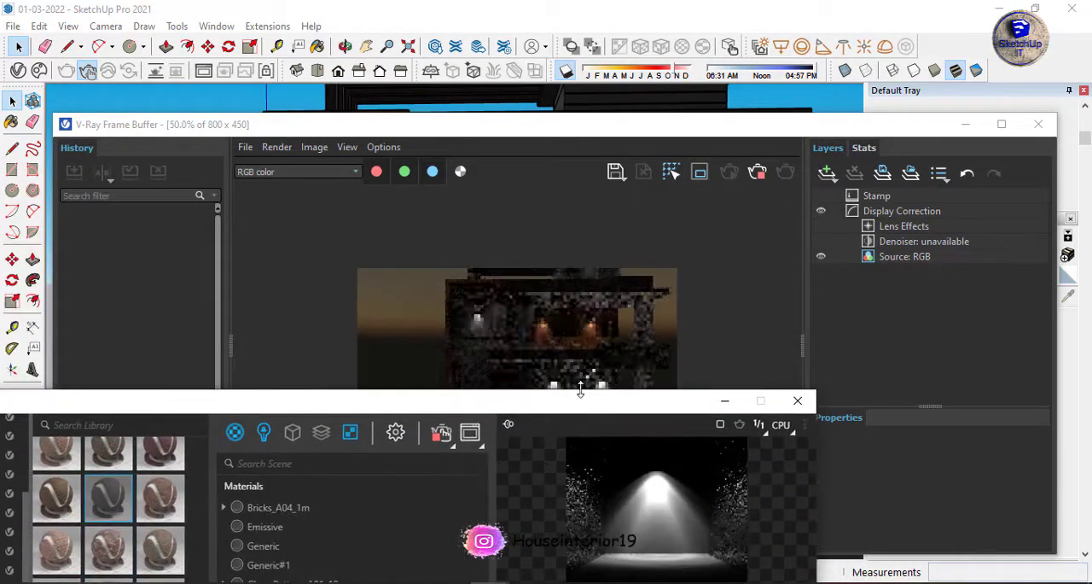
pyautogui.click(798, 400)
# Stop the interactive render, close the frame buffer and turn off the shadows.
pyautogui.moveTo(676, 128); pyautogui.dragTo(680, 113)
pyautogui.click(761, 157)
pyautogui.click(1047, 105)
pyautogui.click(567, 71)
pyautogui.scroll(-3, 492, 171)
# Add the Veneer- Noce Canaletto material from the 002 Wood Supplies library to the scene.
pyautogui.moveTo(492, 182); pyautogui.dragTo(476, 152, button='middle')
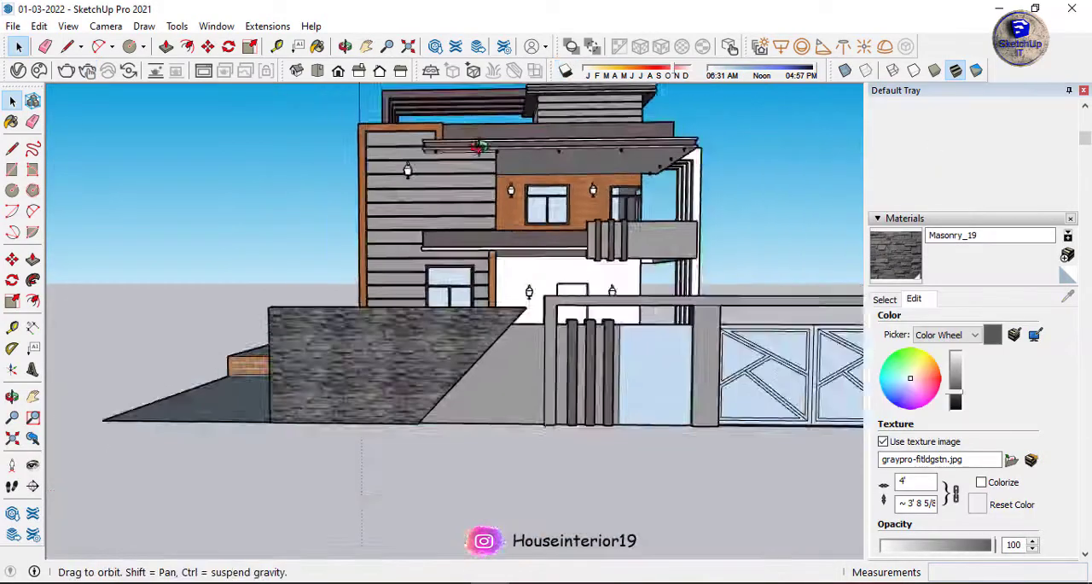
pyautogui.scroll(-2, 589, 329)
pyautogui.scroll(4, 607, 336)
pyautogui.moveTo(607, 331); pyautogui.dragTo(607, 292, button='middle')
pyautogui.click(165, 46)
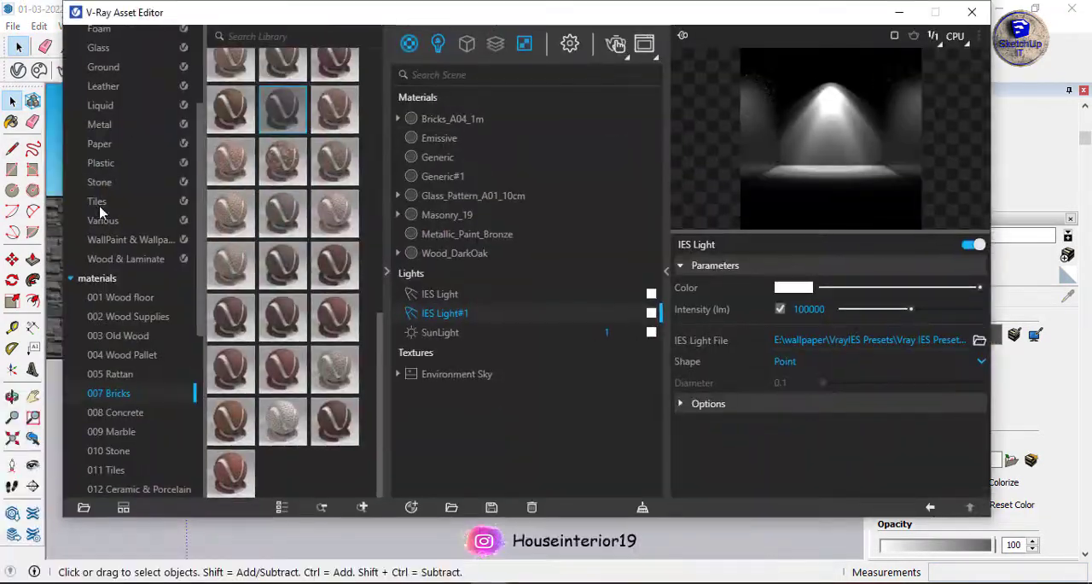
pyautogui.click(149, 316)
pyautogui.moveTo(282, 208); pyautogui.dragTo(499, 220)
pyautogui.click(972, 12)
# Paint the infill panels of both gate leaves with Veneer- Noce Canaletto.
pyautogui.click(12, 121)
pyautogui.scroll(3, 552, 336)
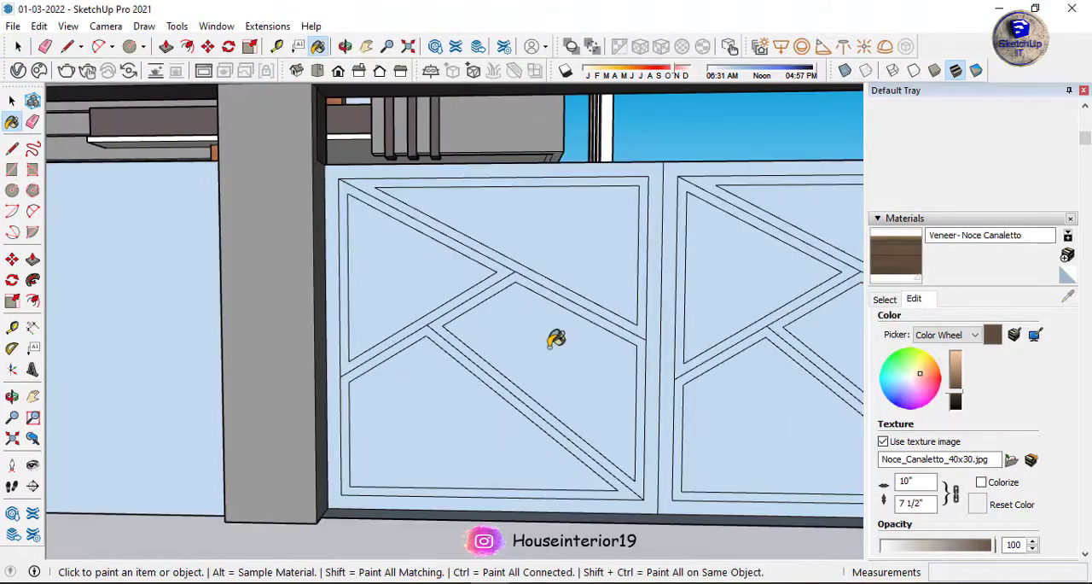
pyautogui.click(551, 336)
pyautogui.click(712, 283)
pyautogui.scroll(-3, 712, 283)
pyautogui.scroll(5, 690, 253)
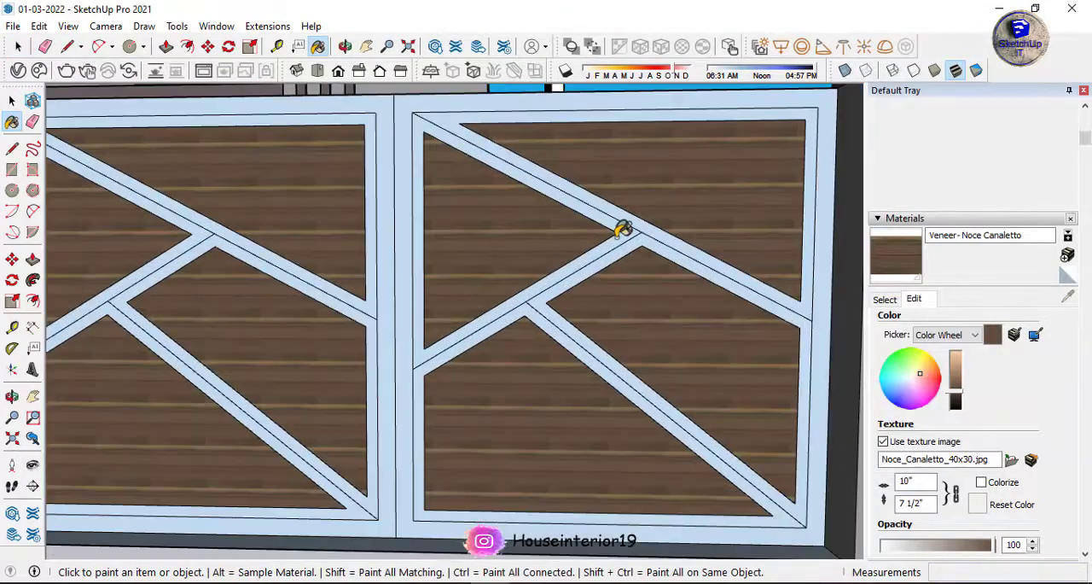
# Erase the extra centre lines along the gate's diagonal bars on both leaves.
pyautogui.press('e')
pyautogui.scroll(-5, 415, 247)
pyautogui.scroll(5, 250, 344)
pyautogui.scroll(-5, 505, 282)
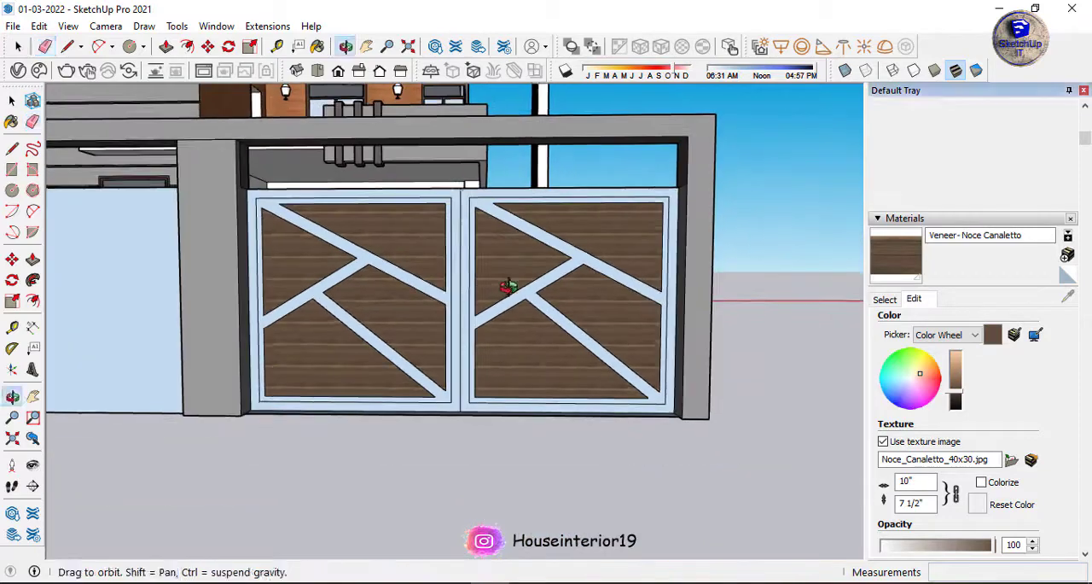
# Add Veneer_A01_120cm from the 002 Wood Supplies library and paint the gate's diagonal bars and inner frames with it.
pyautogui.click(15, 101)
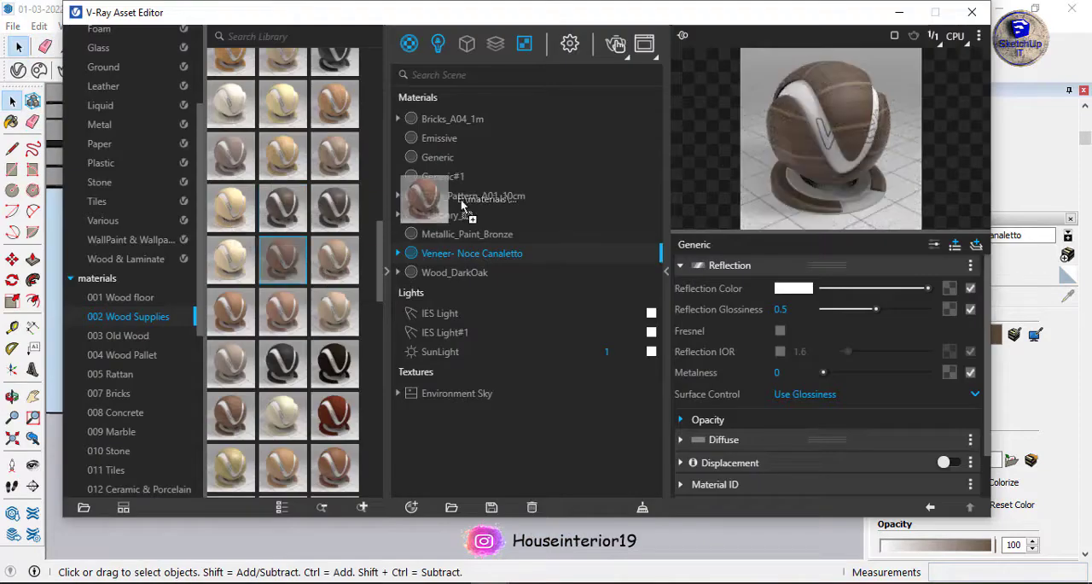
pyautogui.click(972, 12)
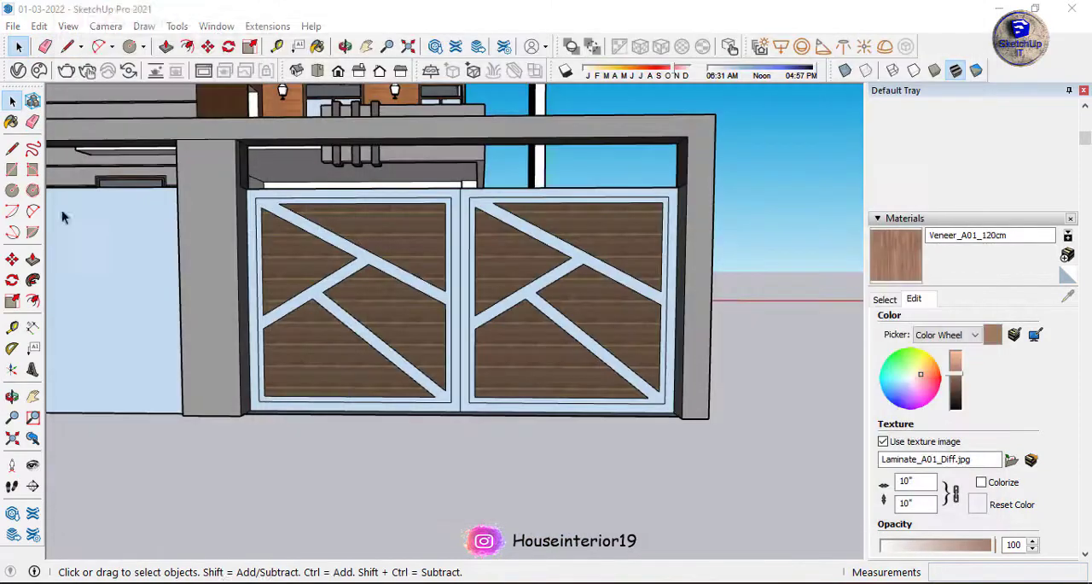
pyautogui.click(12, 122)
pyautogui.scroll(5, 478, 269)
pyautogui.click(525, 354)
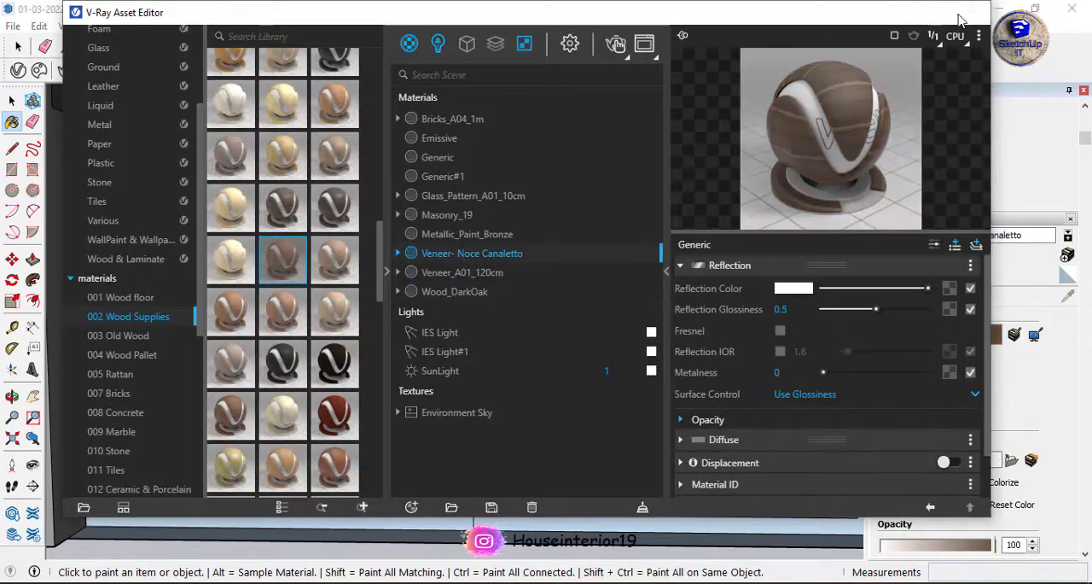
pyautogui.click(971, 12)
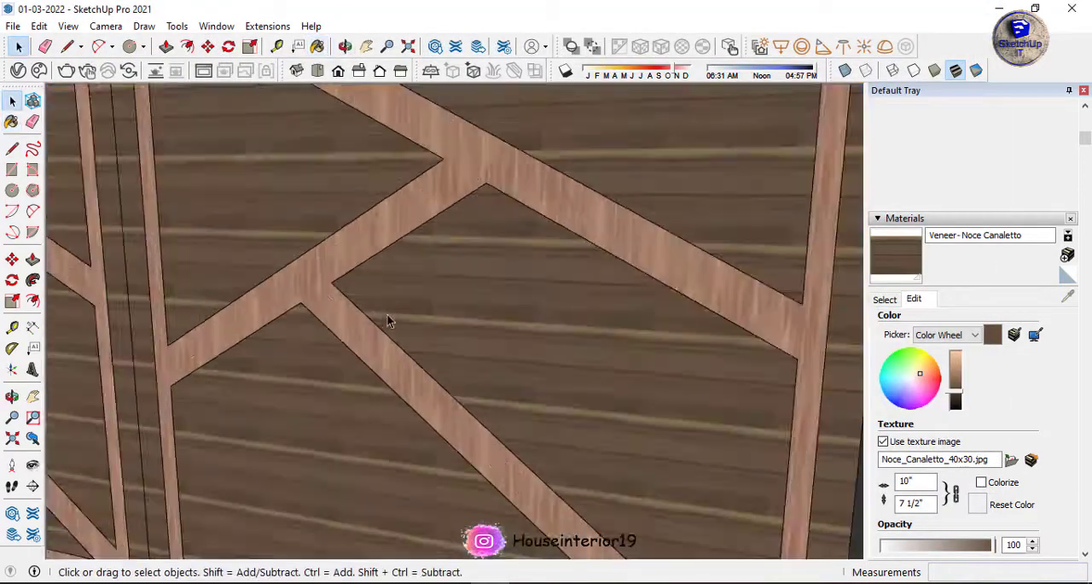
# Push/Pull the gate's infill panels by 7/8" between the bars and finish the outer frame in Veneer- Noce Canaletto.
pyautogui.click(392, 303)
pyautogui.press('p')
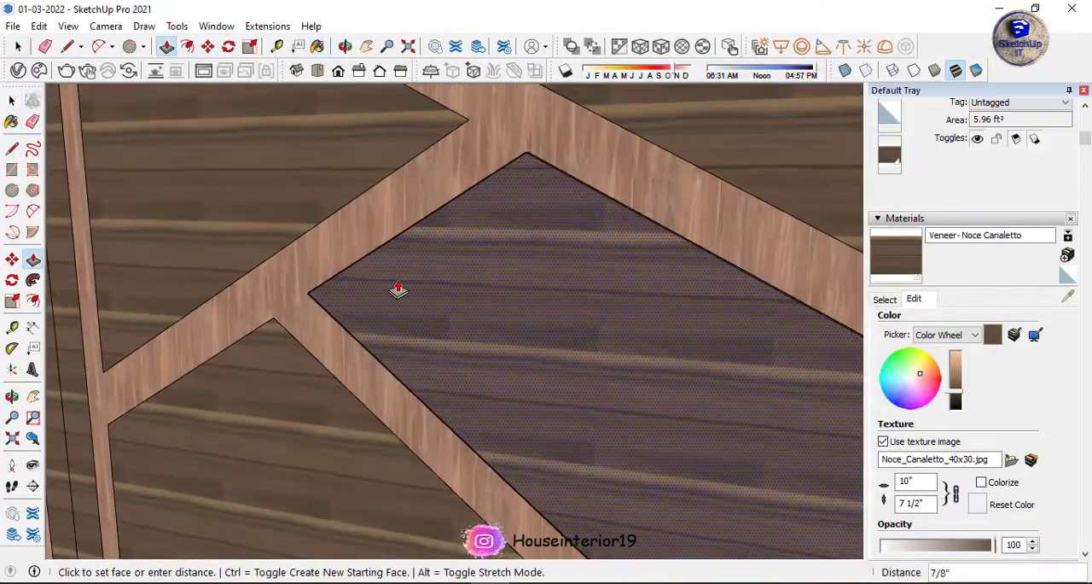
pyautogui.scroll(-5, 330, 239)
pyautogui.scroll(5, 349, 314)
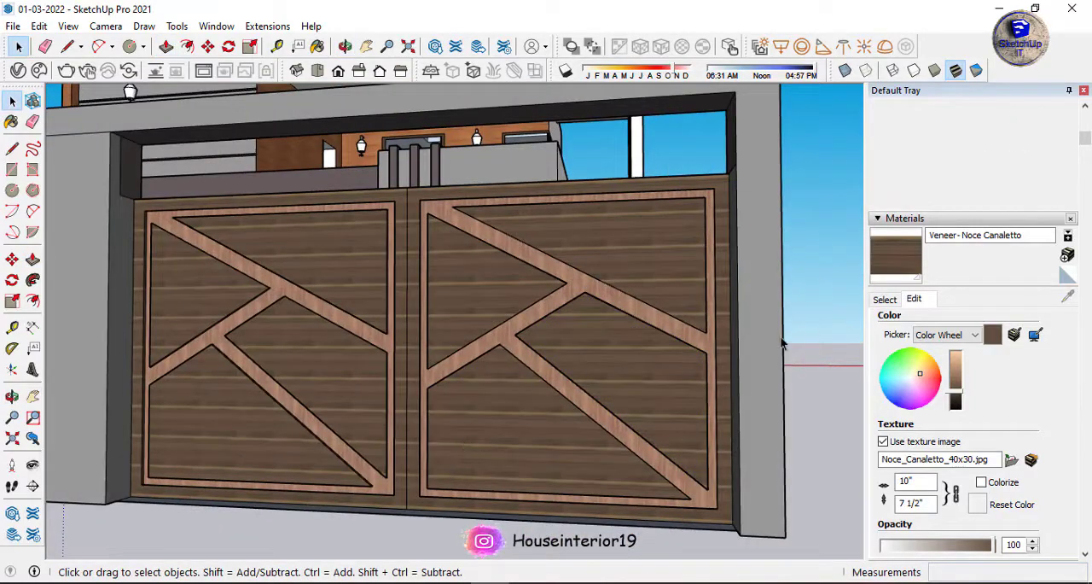
# Import the wood-steel-swing-door-396018 model from the SKY folder and place it at the ground-floor door opening's lower corner.
pyautogui.scroll(-7, 517, 310)
pyautogui.moveTo(517, 310); pyautogui.dragTo(578, 324, button='middle')
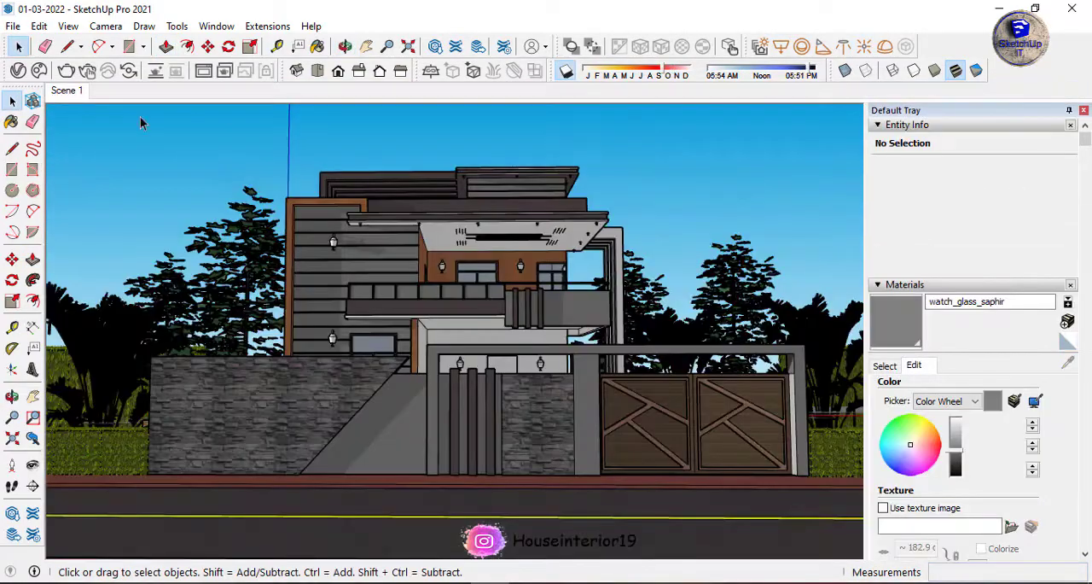
pyautogui.moveTo(590, 350); pyautogui.dragTo(510, 383, button='middle')
pyautogui.scroll(8, 507, 384)
pyautogui.click(17, 26)
pyautogui.click(53, 289)
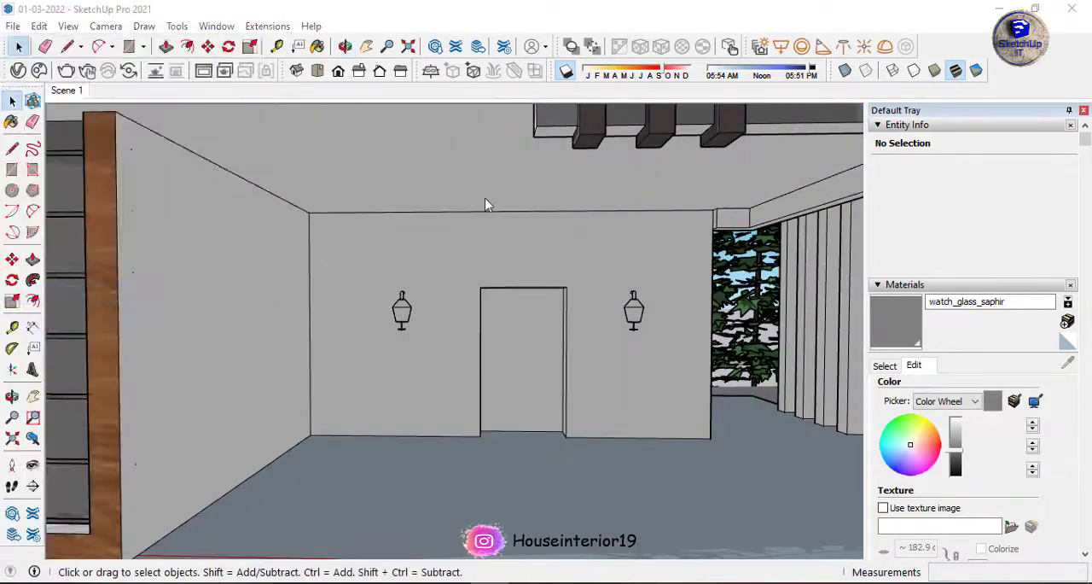
pyautogui.scroll(-18, 346, 266)
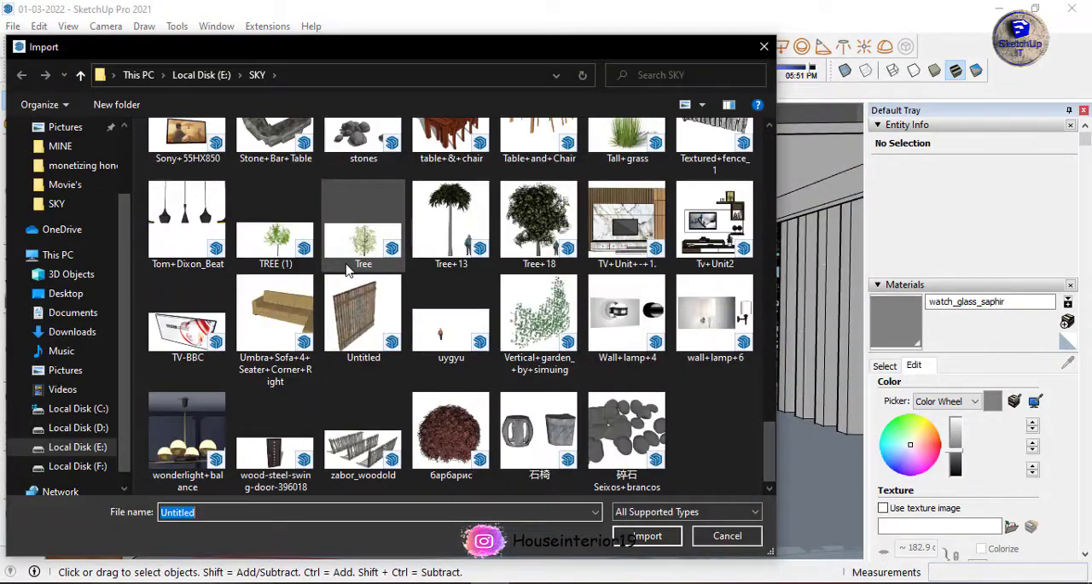
pyautogui.click(275, 448)
pyautogui.click(645, 541)
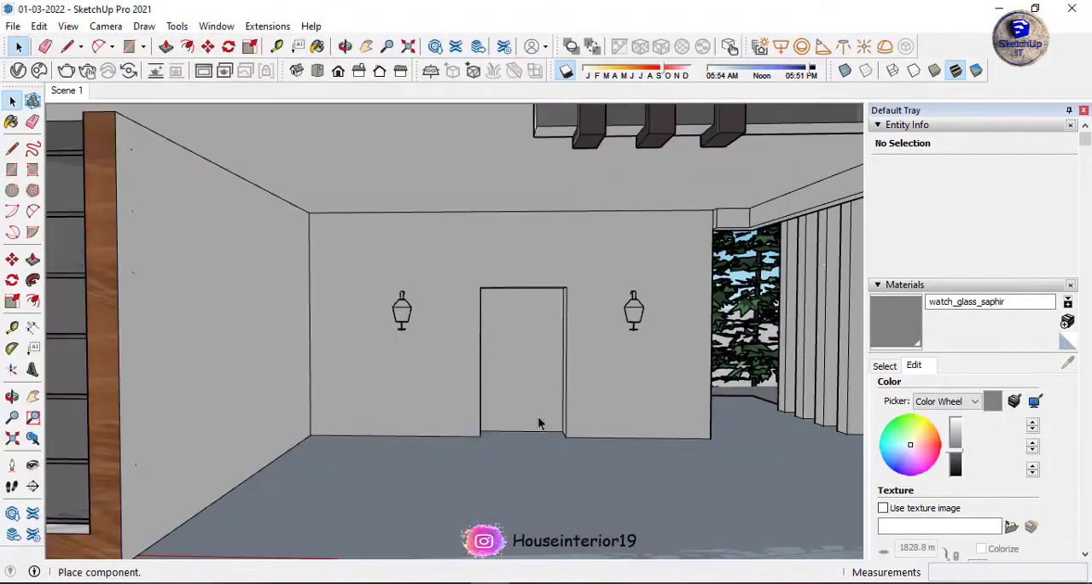
pyautogui.click(480, 437)
# Move the imported door by its bottom corner to the lower corner of the ground-floor door opening.
pyautogui.scroll(-8, 465, 410)
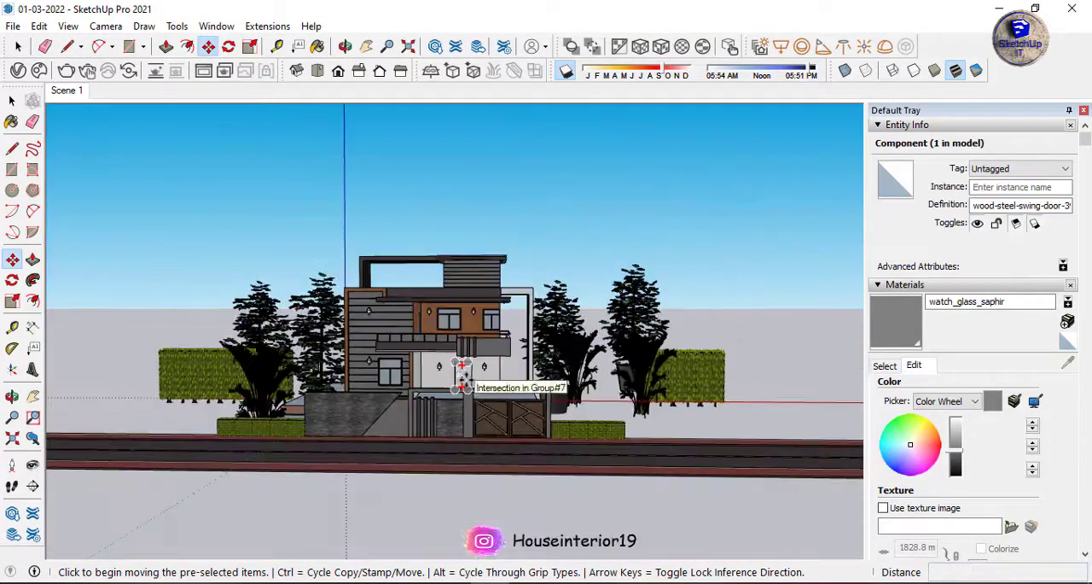
pyautogui.scroll(10, 731, 431)
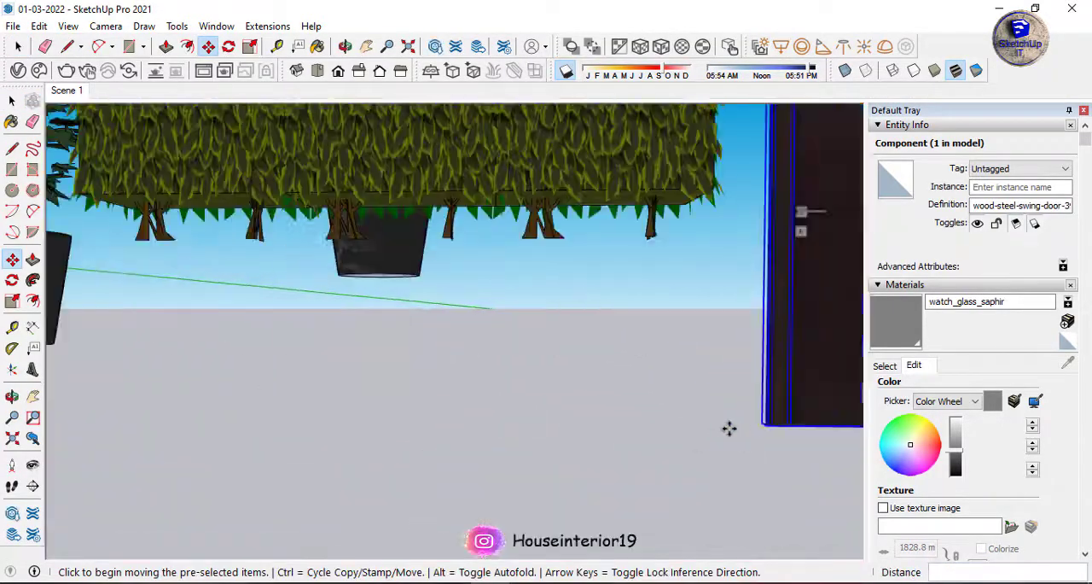
pyautogui.click(770, 424)
pyautogui.scroll(-8, 764, 424)
pyautogui.scroll(8, 282, 392)
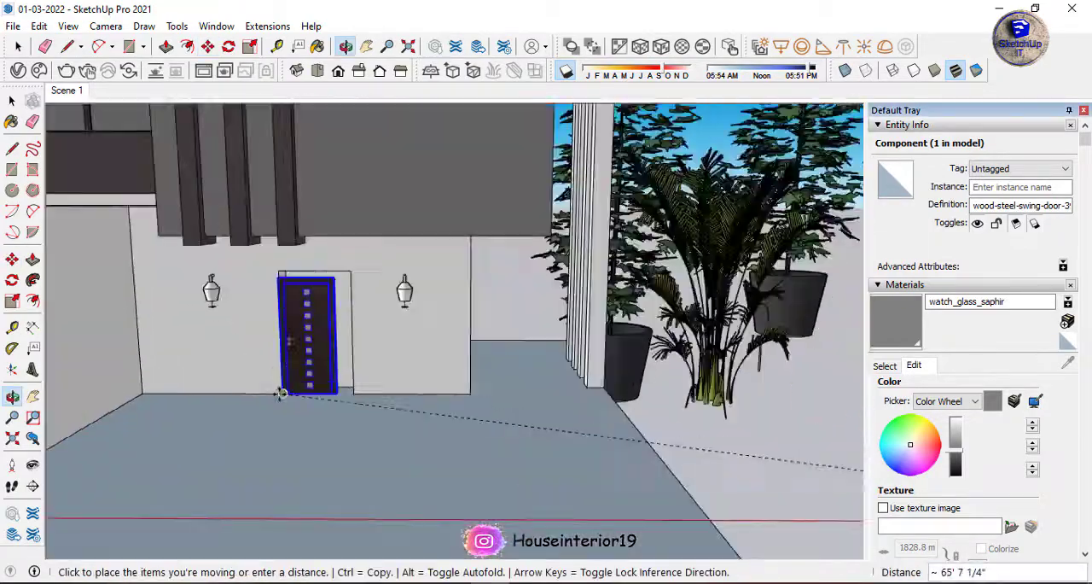
pyautogui.click(285, 393)
# Scale the door horizontally to fill the width of the opening.
pyautogui.press('s')
pyautogui.scroll(8, 394, 272)
pyautogui.moveTo(395, 261); pyautogui.dragTo(349, 304, button='middle')
pyautogui.click(245, 285)
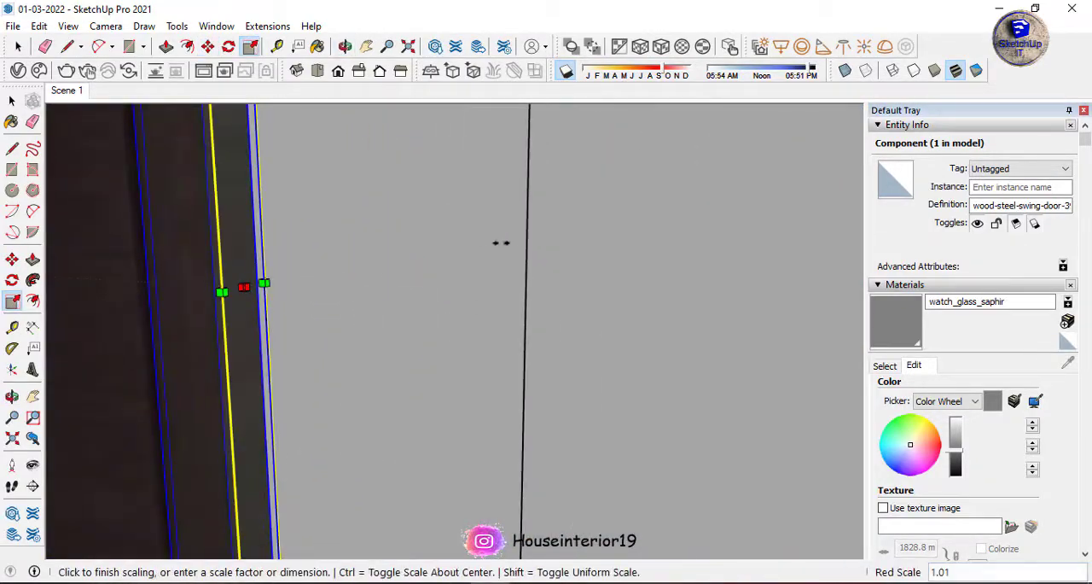
pyautogui.click(493, 316)
pyautogui.scroll(-5, 504, 313)
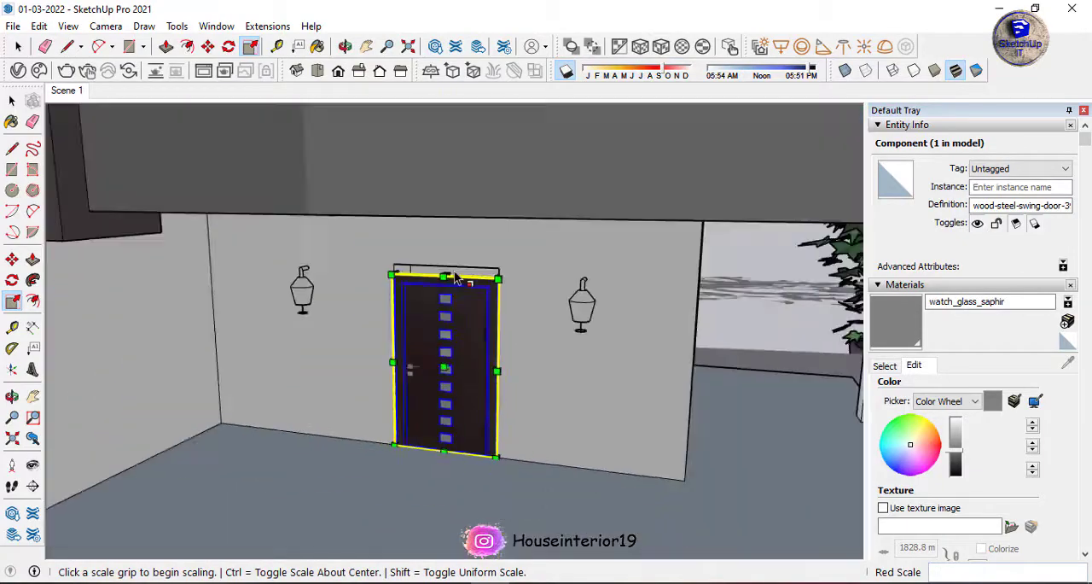
# Scale the door's height up to the top of the opening and return to the Scene 1 view.
pyautogui.scroll(7, 446, 312)
pyautogui.click(447, 326)
pyautogui.scroll(-3, 448, 327)
pyautogui.click(451, 227)
pyautogui.scroll(-8, 370, 237)
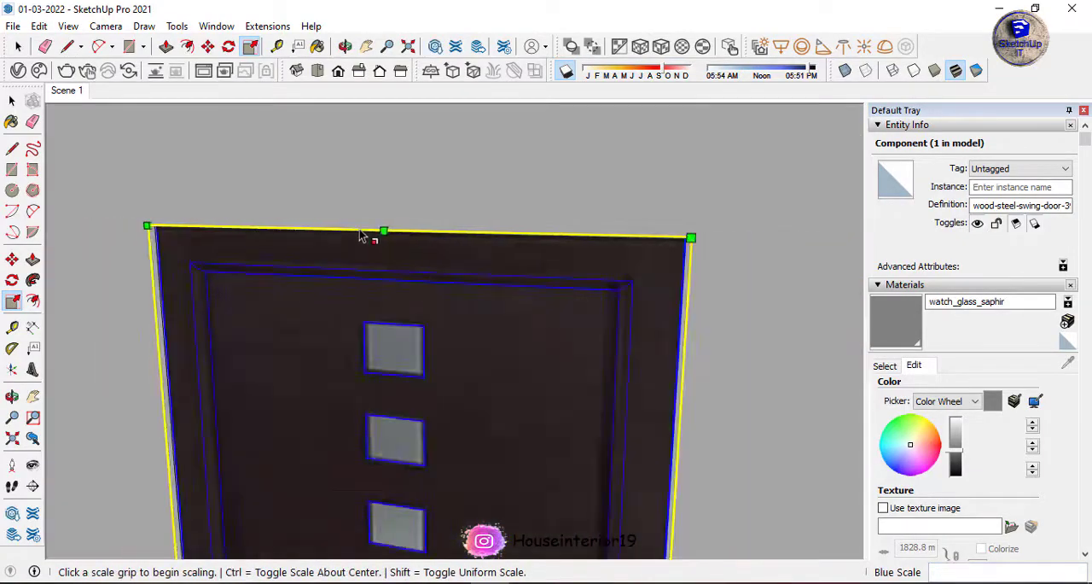
pyautogui.click(68, 90)
pyautogui.press('space')
pyautogui.click(657, 222)
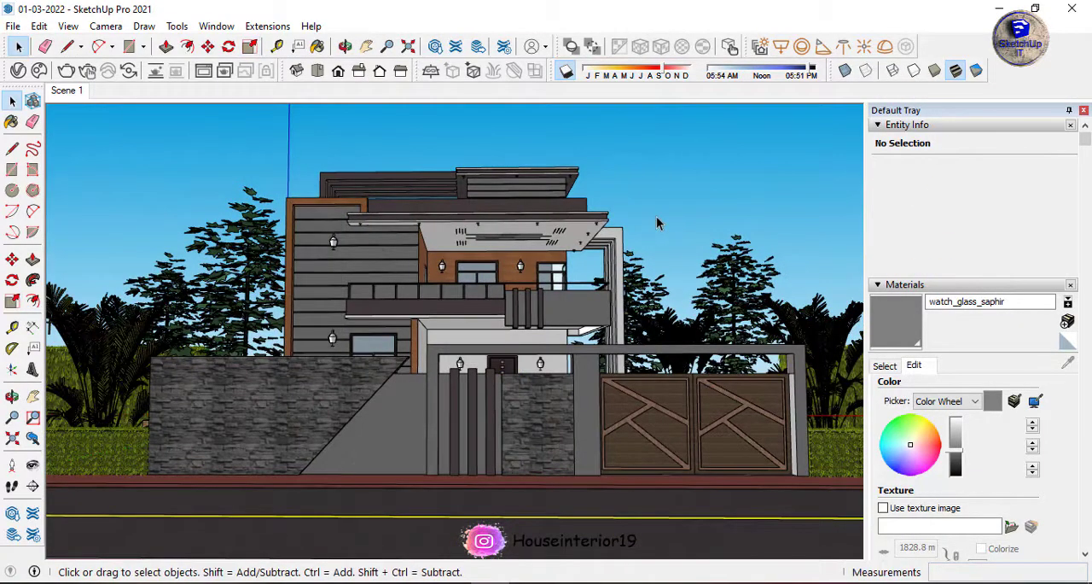
# Load the saved V-Ray render settings from the Matter folder on drive E and render the scene at 1920 x 1080.
pyautogui.click(21, 46)
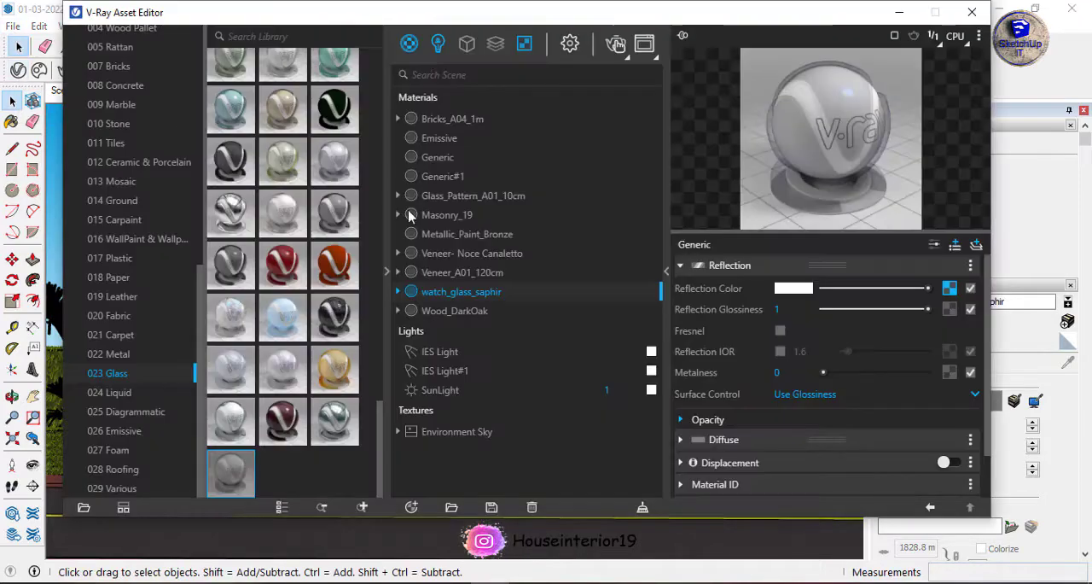
pyautogui.click(570, 44)
pyautogui.click(411, 507)
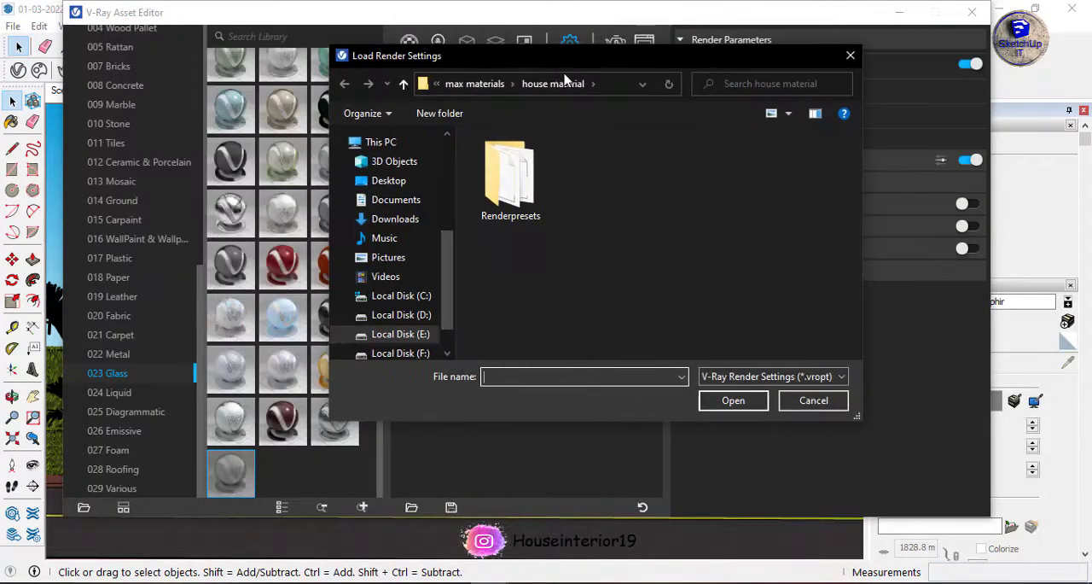
pyautogui.click(428, 335)
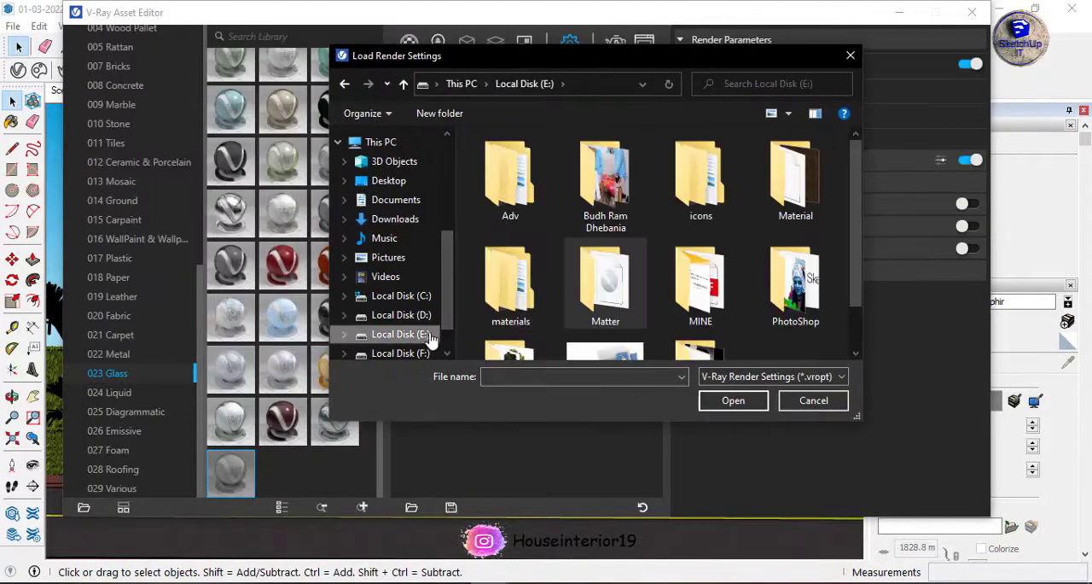
pyautogui.doubleClick(628, 306)
pyautogui.doubleClick(493, 266)
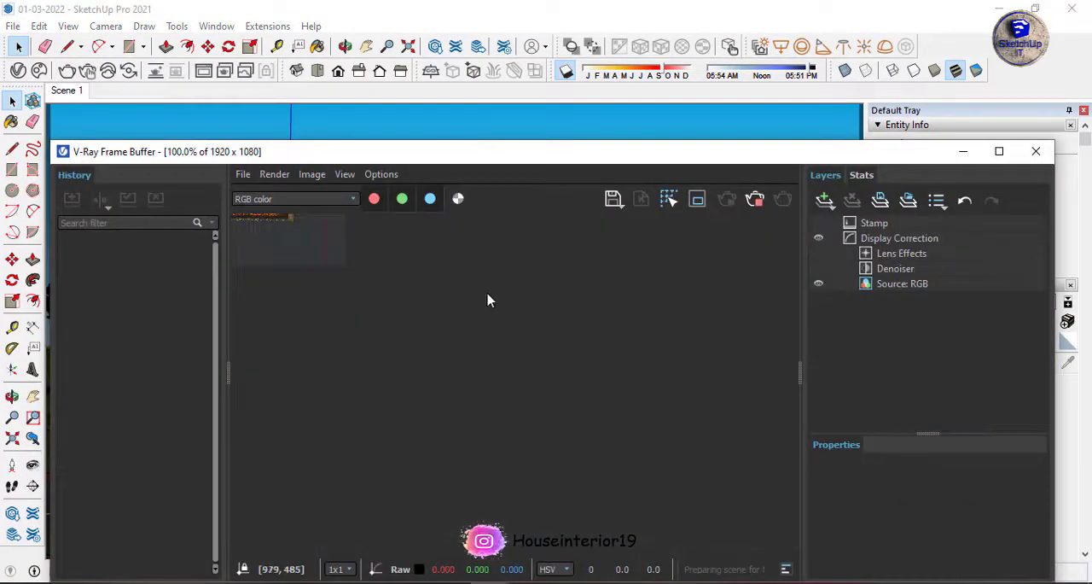
pyautogui.moveTo(483, 157); pyautogui.dragTo(453, 81)
pyautogui.scroll(-2, 438, 278)
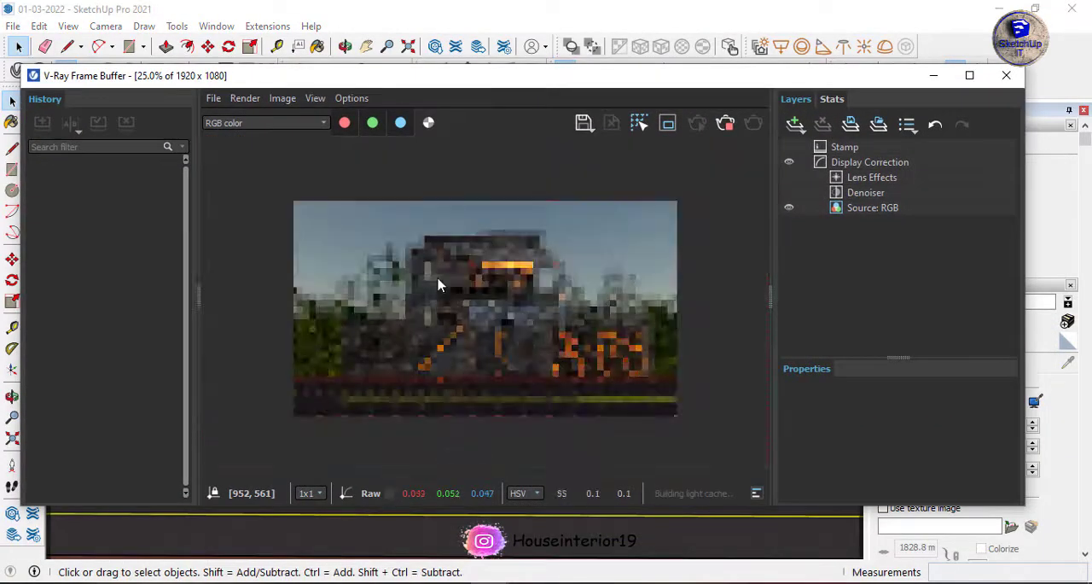
# Examine the rendered house's facade, wall lamps and gate in the V-Ray Frame Buffer and close the render window.
pyautogui.scroll(1, 437, 278)
pyautogui.scroll(-1, 437, 278)
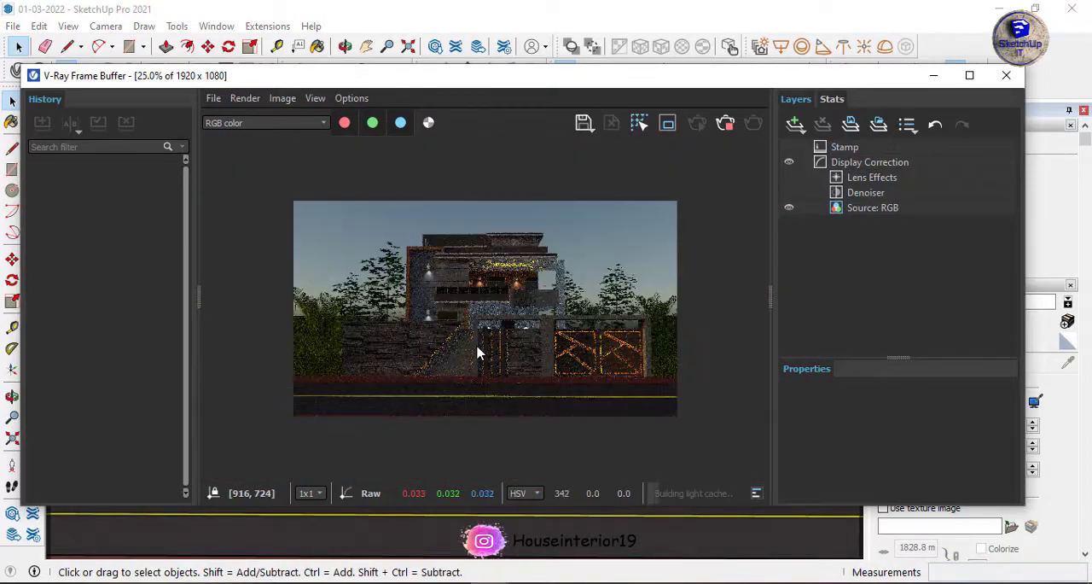
pyautogui.scroll(1, 478, 353)
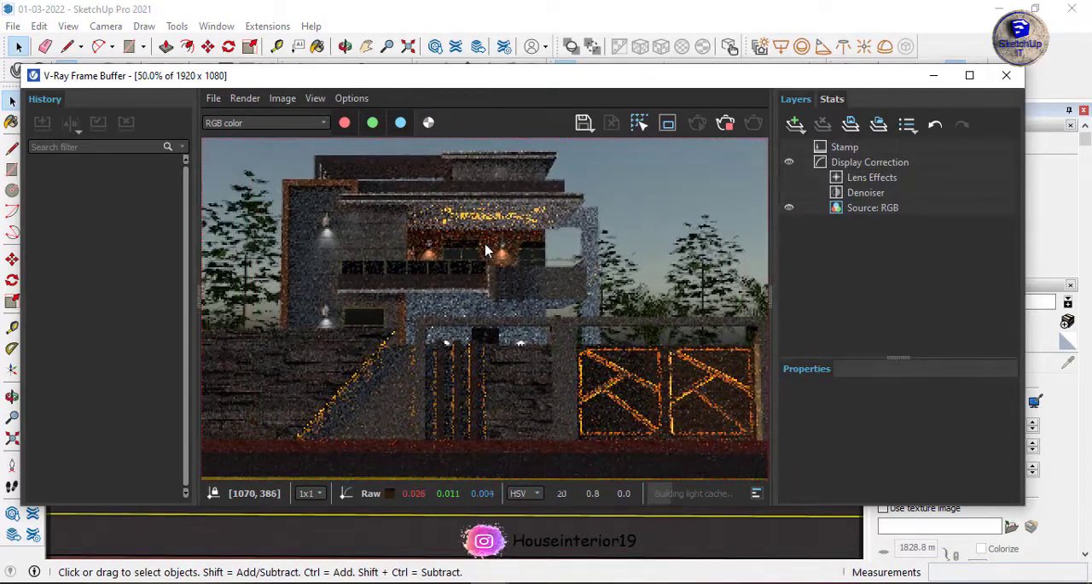
pyautogui.scroll(-1, 490, 248)
pyautogui.scroll(1, 500, 248)
pyautogui.scroll(-1, 529, 260)
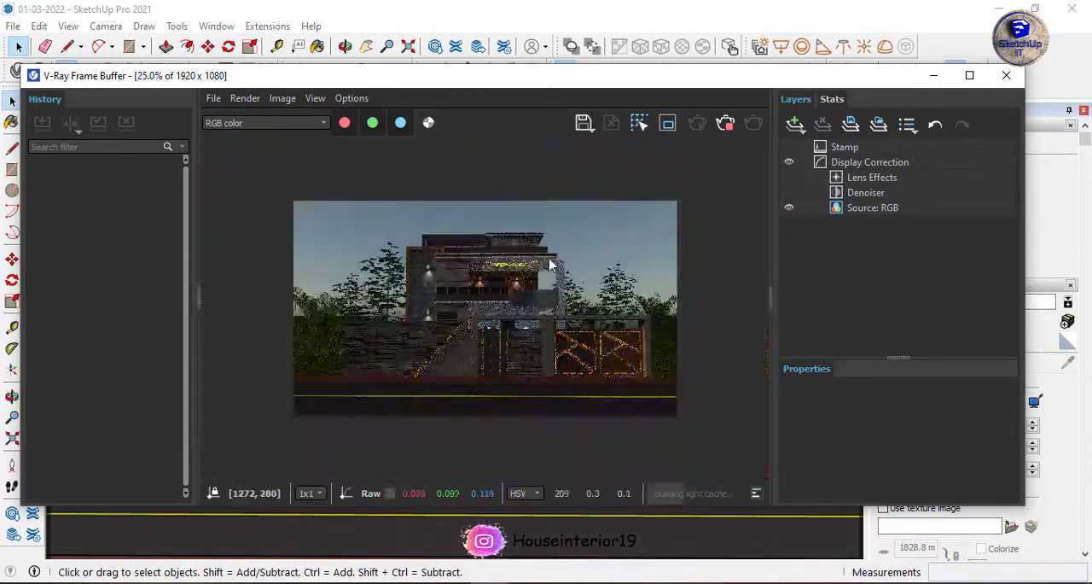
pyautogui.scroll(1, 551, 266)
pyautogui.scroll(-1, 651, 176)
pyautogui.click(1006, 75)
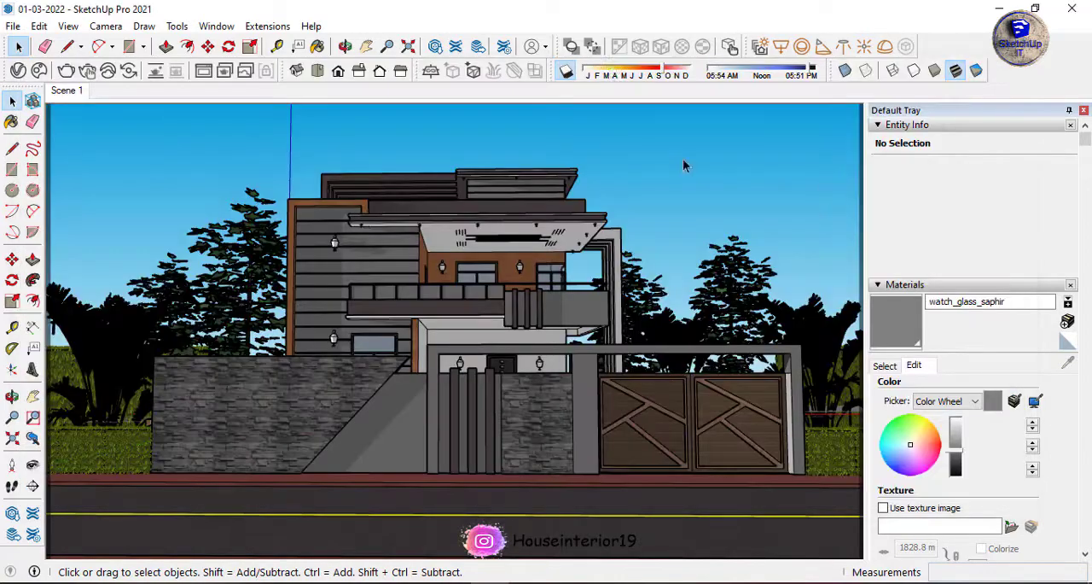
# Place a V-Ray Dome Light on the yellow road line in front of the house.
pyautogui.click(496, 516)
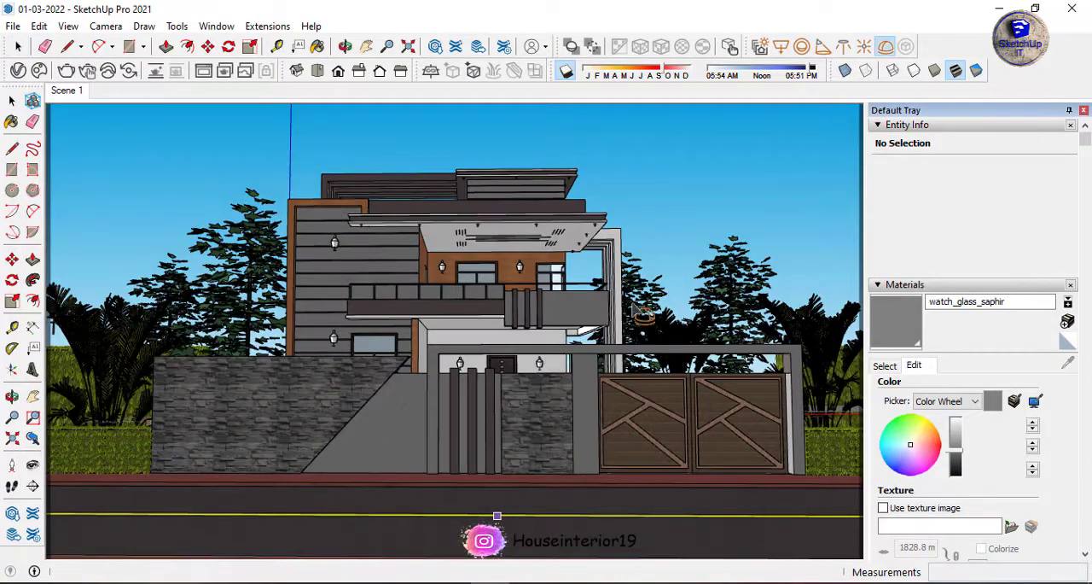
pyautogui.click(14, 101)
# Open the Dome Light's intensity for editing in the V-Ray Asset Editor and render the scene again.
pyautogui.click(88, 73)
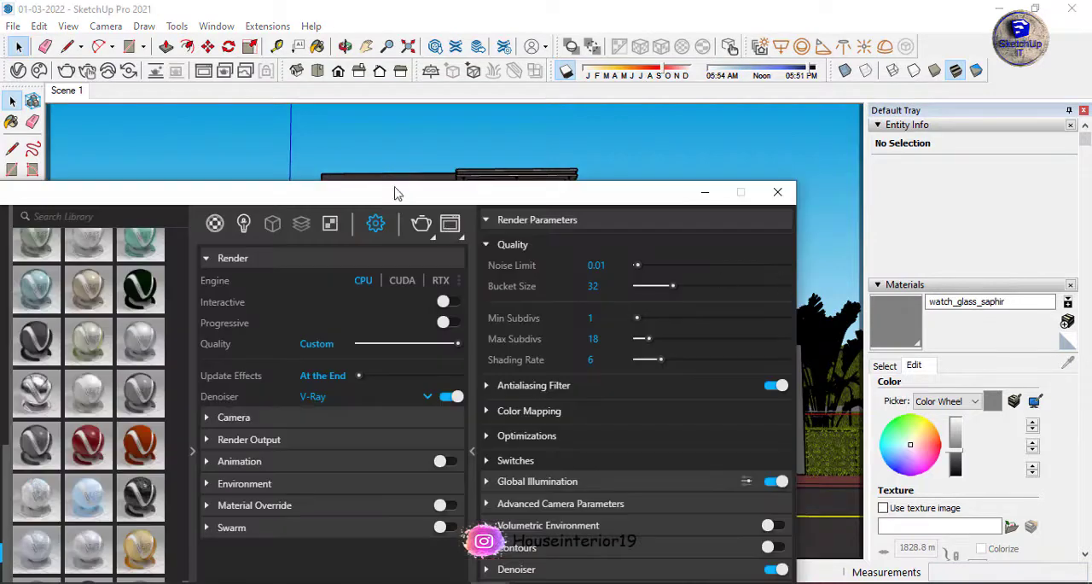
pyautogui.click(389, 120)
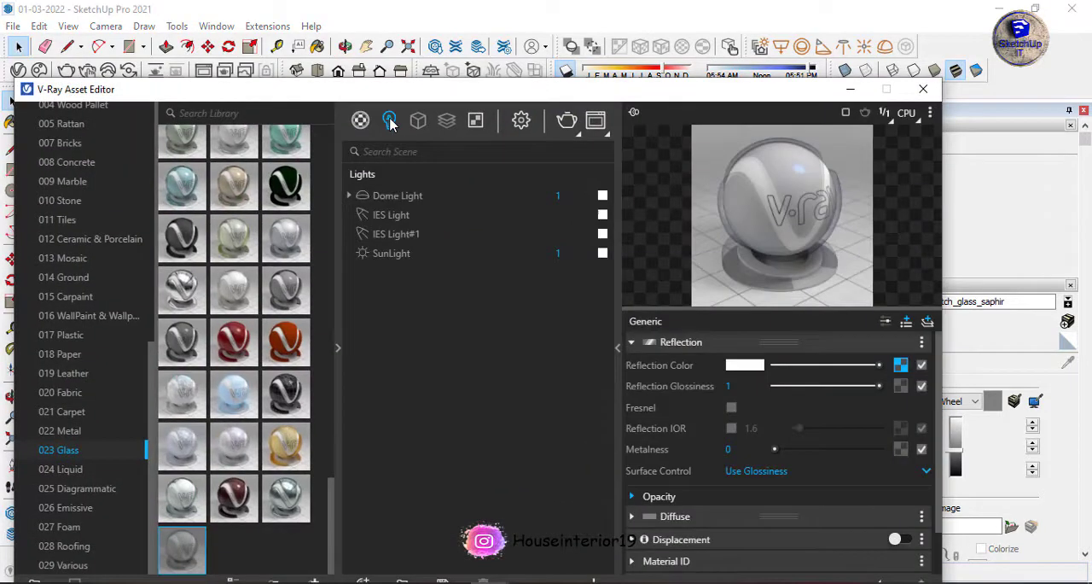
pyautogui.click(587, 200)
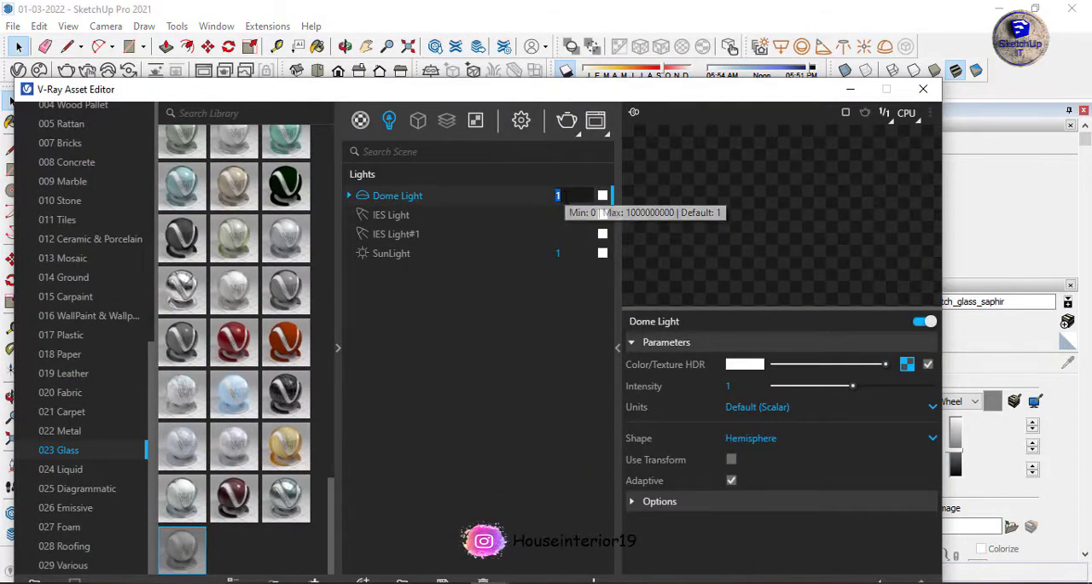
pyautogui.click(393, 219)
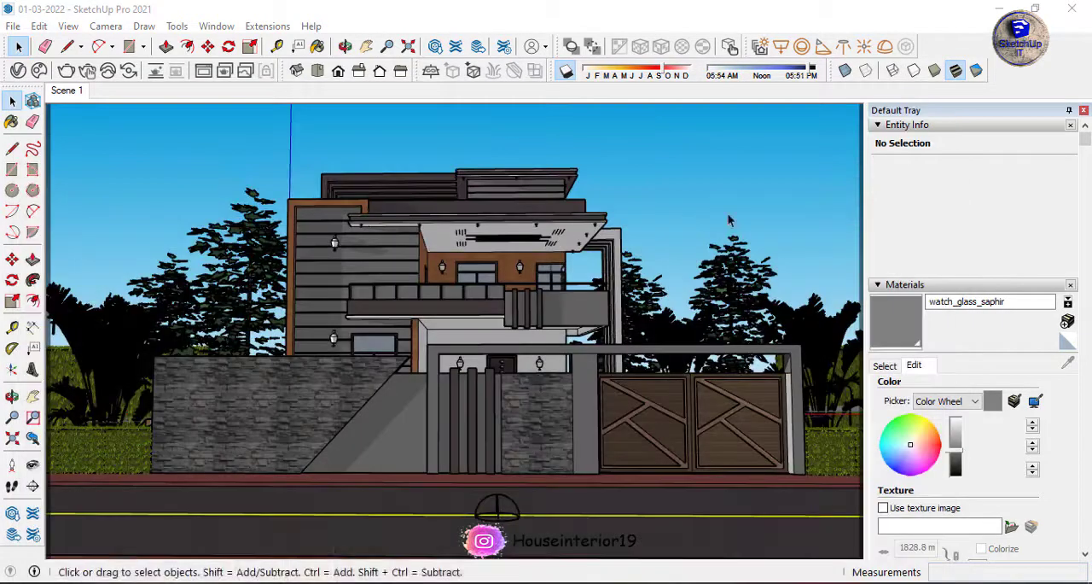
pyautogui.click(67, 71)
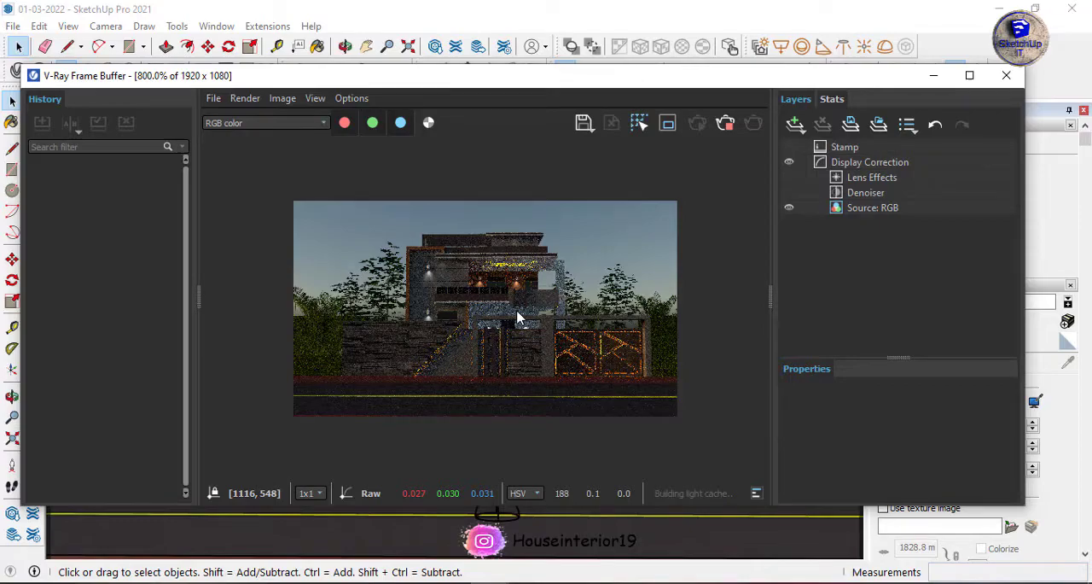
# Examine the new render's sky, balcony, wall lamps, boundary wall and gate, both close up and as a whole.
pyautogui.scroll(-6, 516, 318)
pyautogui.scroll(2, 516, 318)
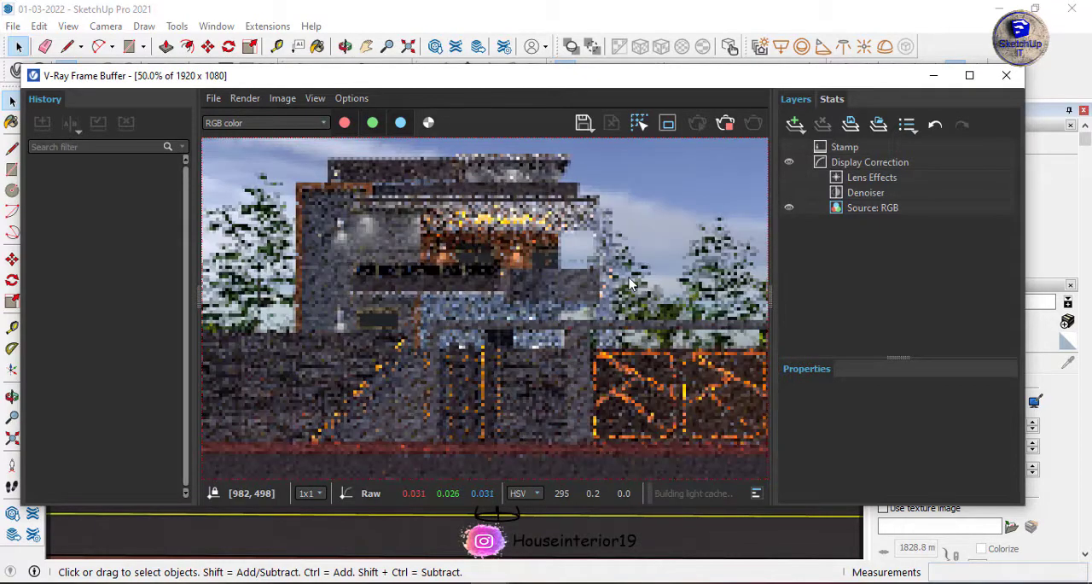
pyautogui.scroll(-1, 630, 284)
pyautogui.scroll(1, 615, 268)
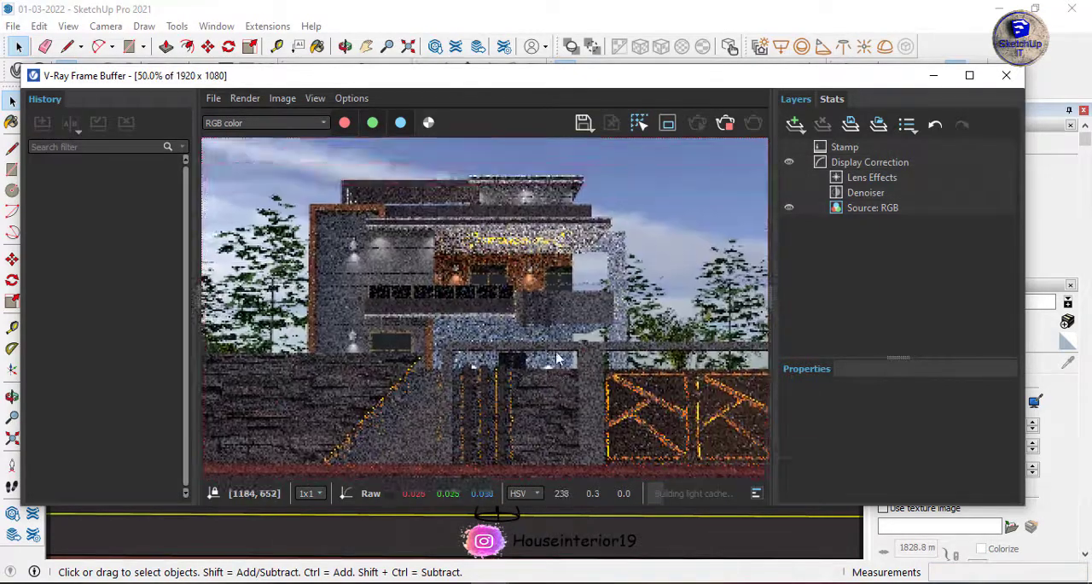
pyautogui.scroll(-1, 563, 341)
pyautogui.scroll(1, 572, 316)
pyautogui.scroll(-1, 578, 293)
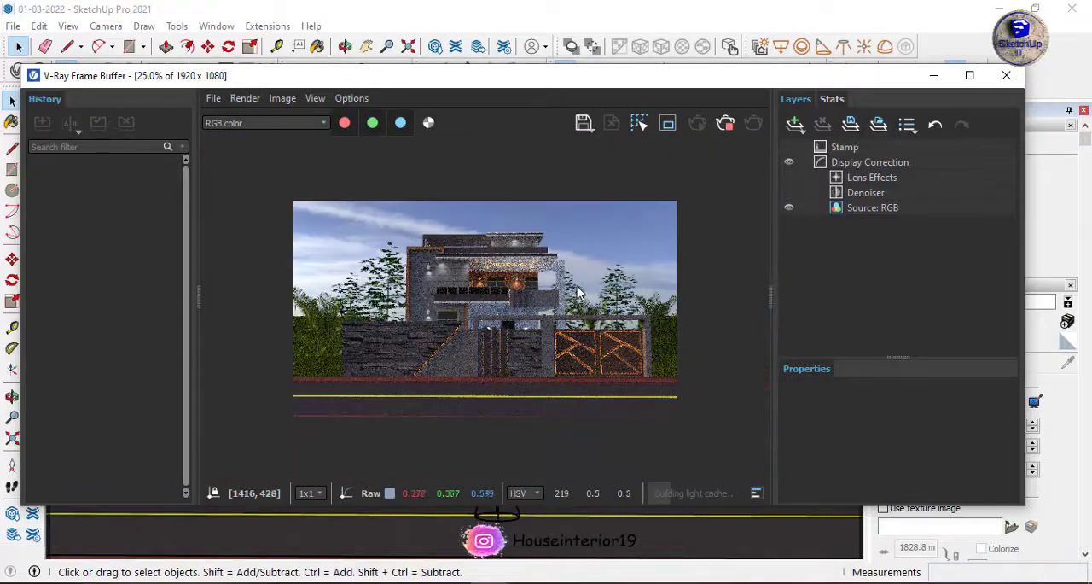
pyautogui.scroll(2, 578, 293)
pyautogui.moveTo(317, 258); pyautogui.dragTo(470, 290, button='middle')
pyautogui.moveTo(616, 290); pyautogui.dragTo(424, 248, button='middle')
pyautogui.scroll(-1, 444, 256)
pyautogui.scroll(1, 530, 285)
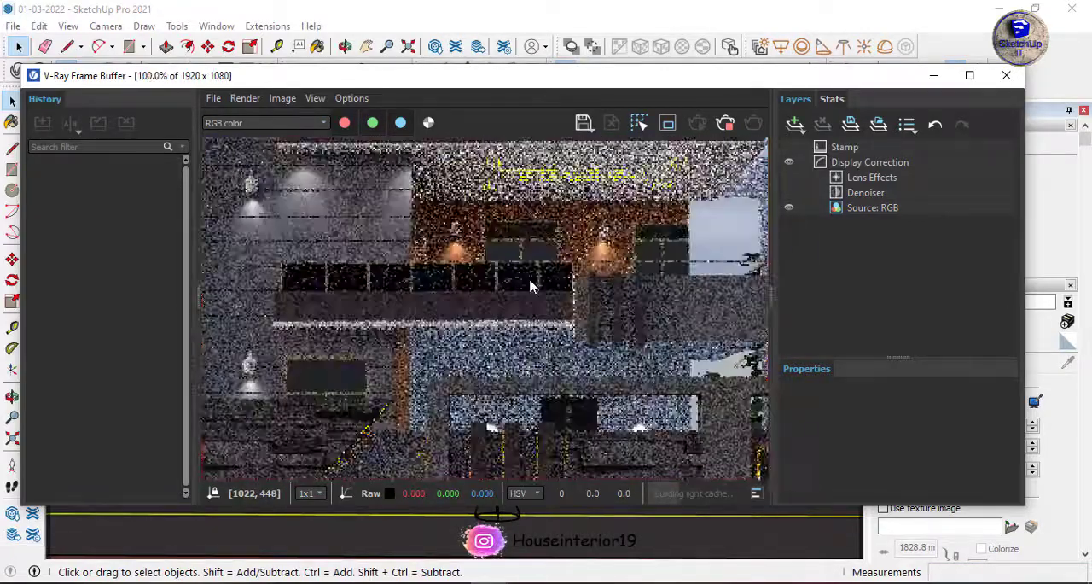
pyautogui.scroll(-1, 524, 287)
pyautogui.scroll(1, 550, 335)
pyautogui.scroll(-1, 539, 277)
pyautogui.scroll(1, 550, 260)
pyautogui.scroll(-1, 624, 339)
pyautogui.scroll(1, 625, 333)
pyautogui.scroll(-1, 621, 314)
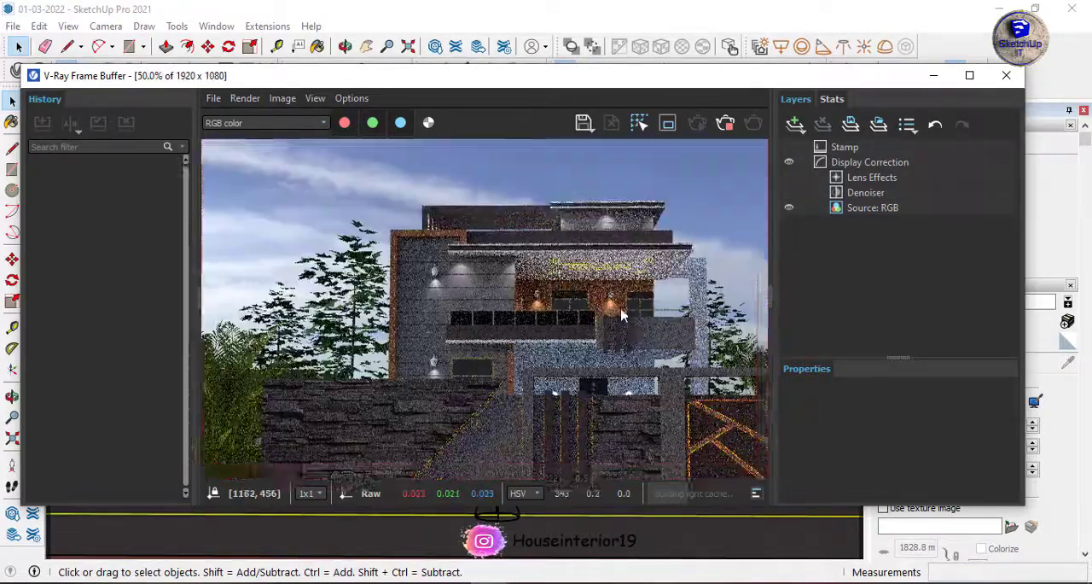
pyautogui.scroll(-1, 621, 314)
pyautogui.scroll(1, 627, 304)
pyautogui.scroll(-1, 633, 295)
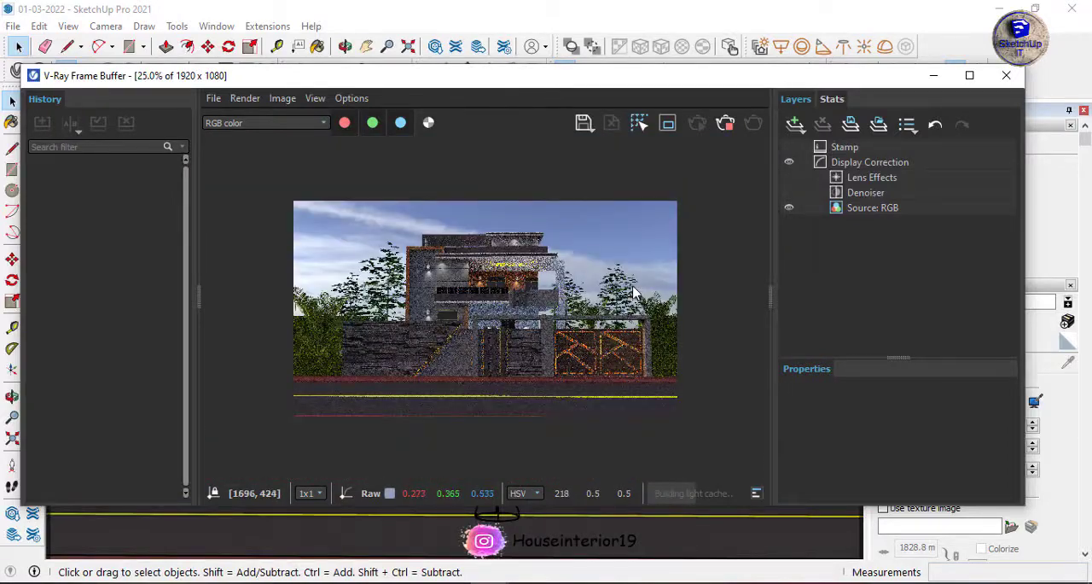